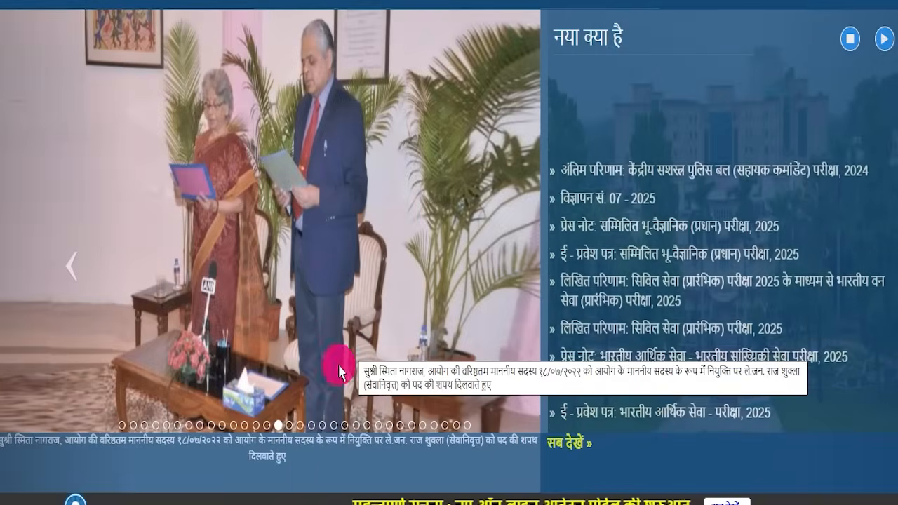
Step: Cycle through the homepage carousel photos and open the UPSC portal login page
{"action": "left_click", "coordinate": [289, 423]}
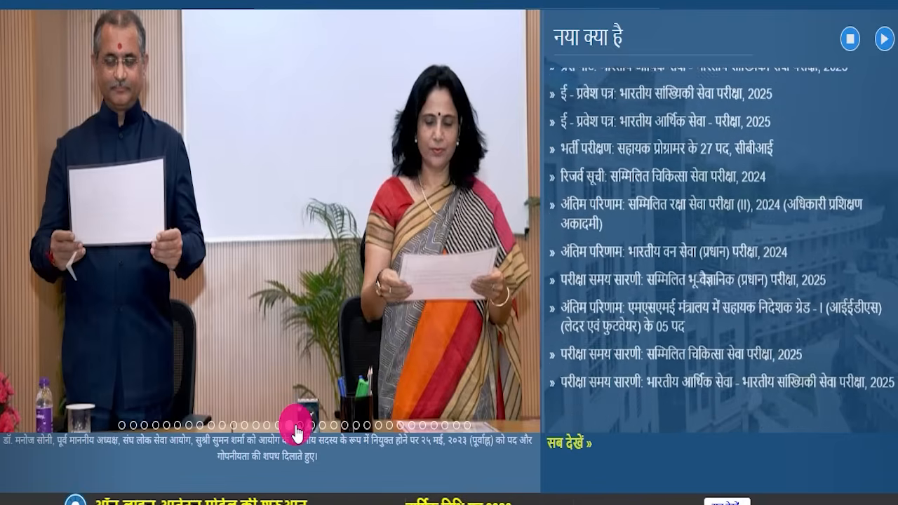
{"action": "left_click", "coordinate": [298, 425]}
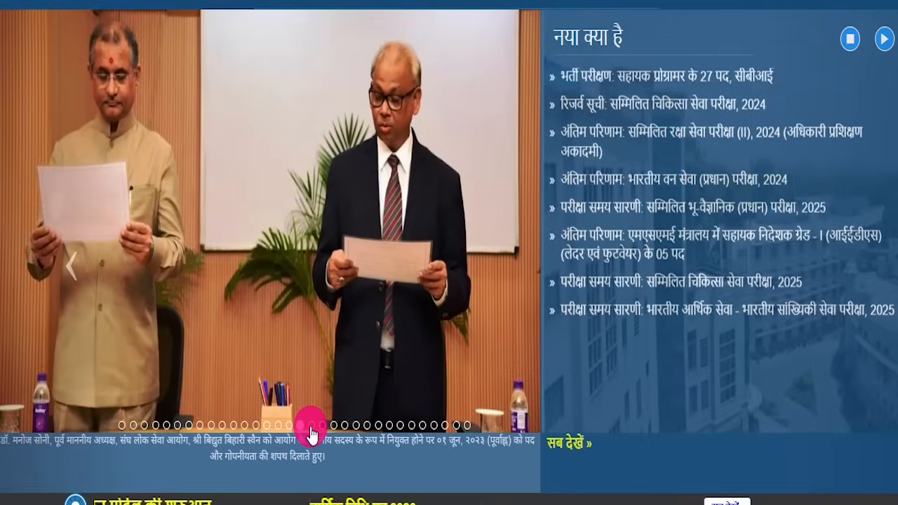
{"action": "left_click", "coordinate": [314, 424]}
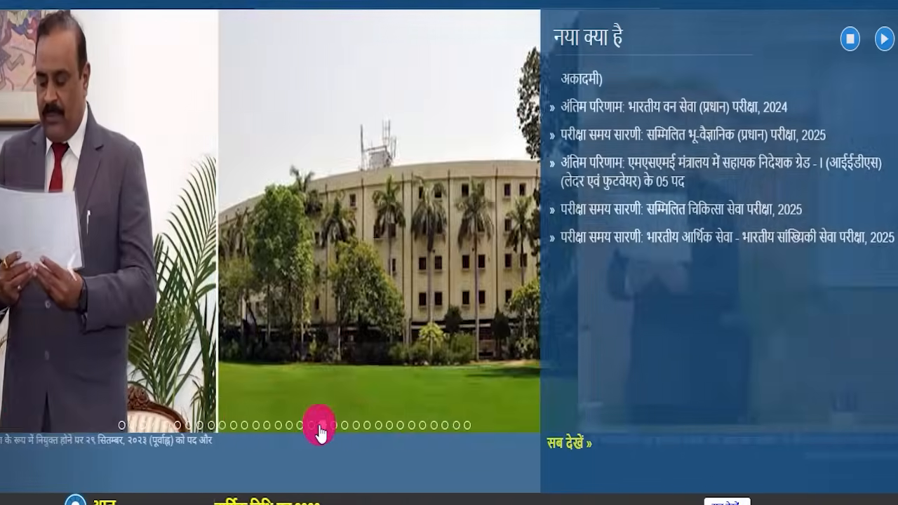
{"action": "scroll", "coordinate": [405, 308], "scroll_direction": "up", "scroll_amount": 4}
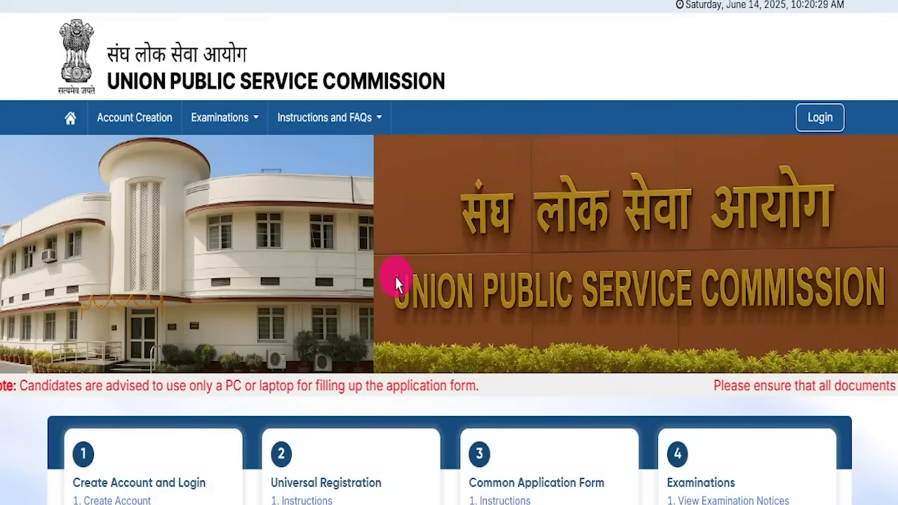
{"action": "scroll", "coordinate": [395, 281], "scroll_direction": "down", "scroll_amount": 1}
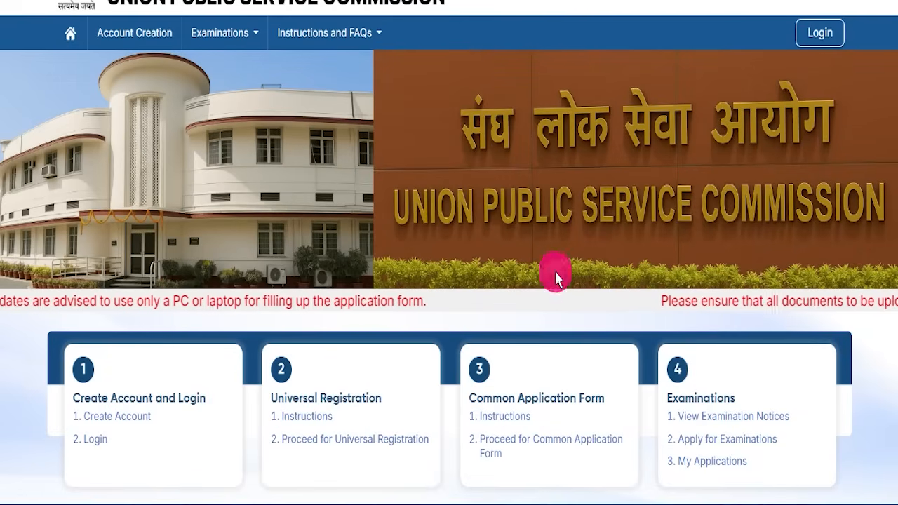
{"action": "left_click", "coordinate": [820, 44]}
{"action": "scroll", "coordinate": [483, 355], "scroll_direction": "down", "scroll_amount": 1}
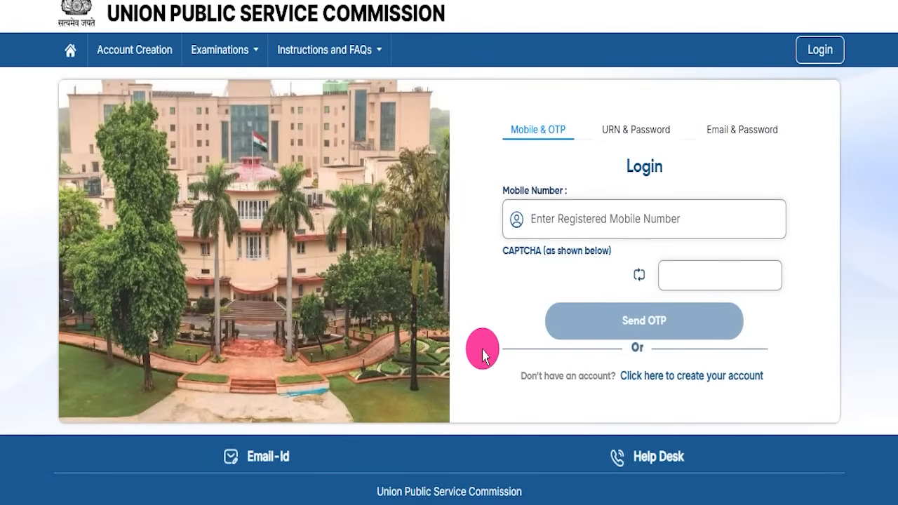
{"action": "scroll", "coordinate": [483, 354], "scroll_direction": "up", "scroll_amount": 1}
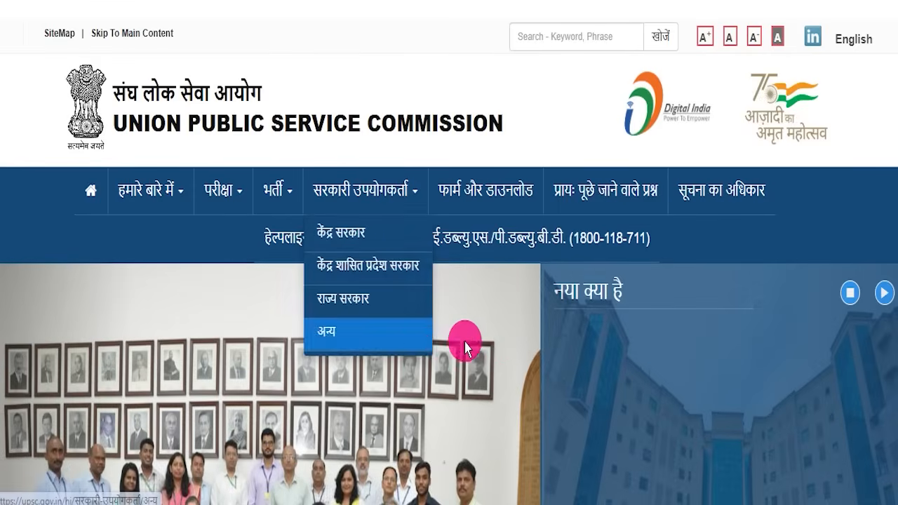
Step: Scroll down and advance the carousel through four more photos
{"action": "scroll", "coordinate": [491, 316], "scroll_direction": "down", "scroll_amount": 3}
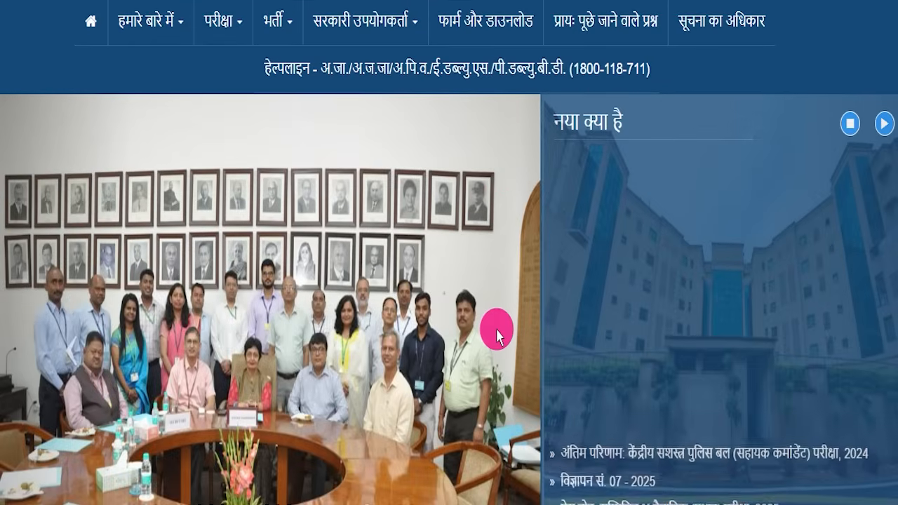
{"action": "scroll", "coordinate": [497, 335], "scroll_direction": "down", "scroll_amount": 2}
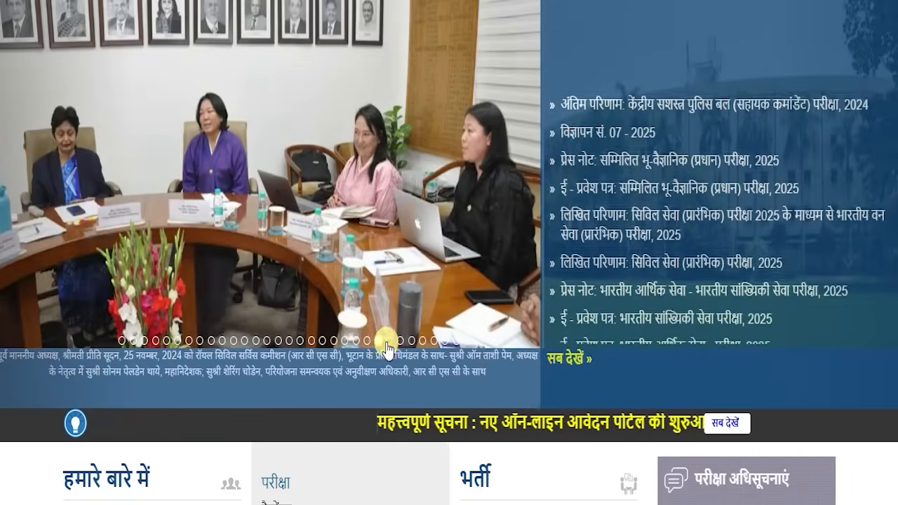
{"action": "left_click", "coordinate": [389, 342]}
{"action": "left_click", "coordinate": [401, 341]}
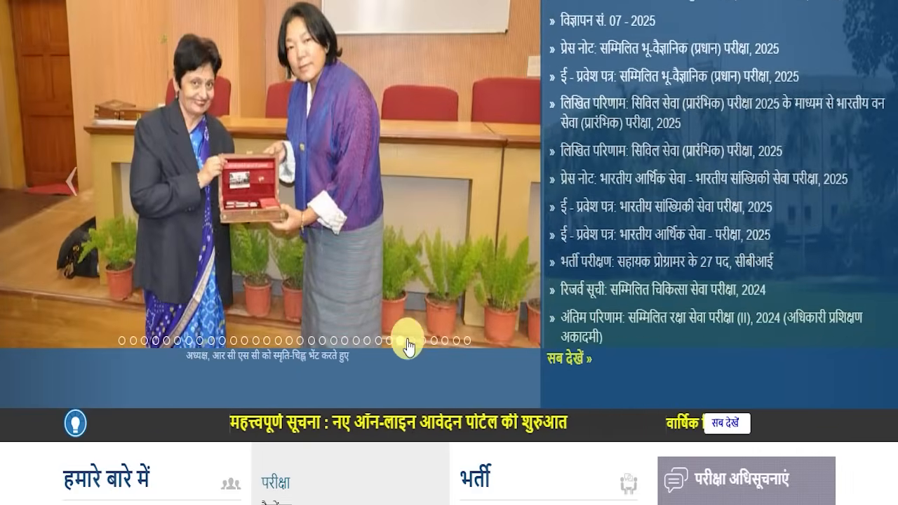
{"action": "left_click", "coordinate": [412, 341]}
{"action": "left_click", "coordinate": [420, 341]}
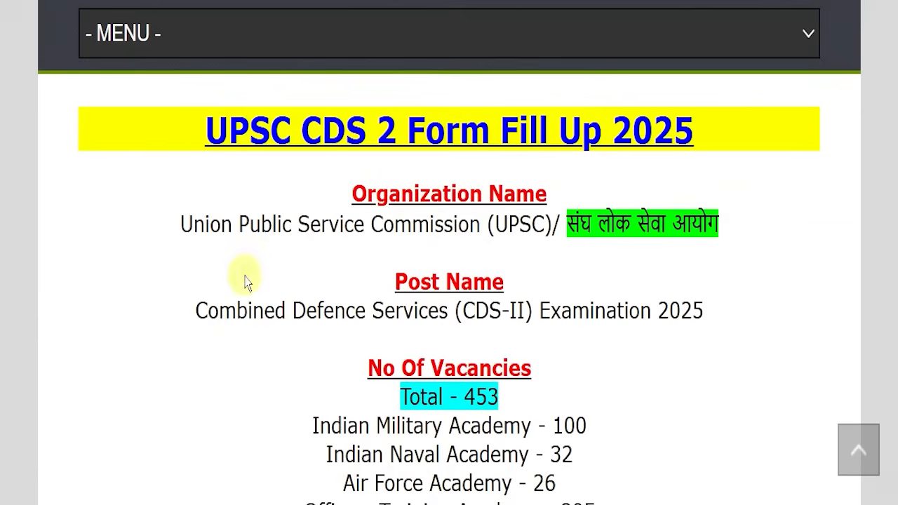
Step: Highlight the UPSC CDS 2 Form Fill Up 2025 heading, organization name and CDS-II post name
{"action": "left_click_drag", "start_coordinate": [209, 130], "coordinate": [752, 133]}
{"action": "left_click", "coordinate": [764, 156]}
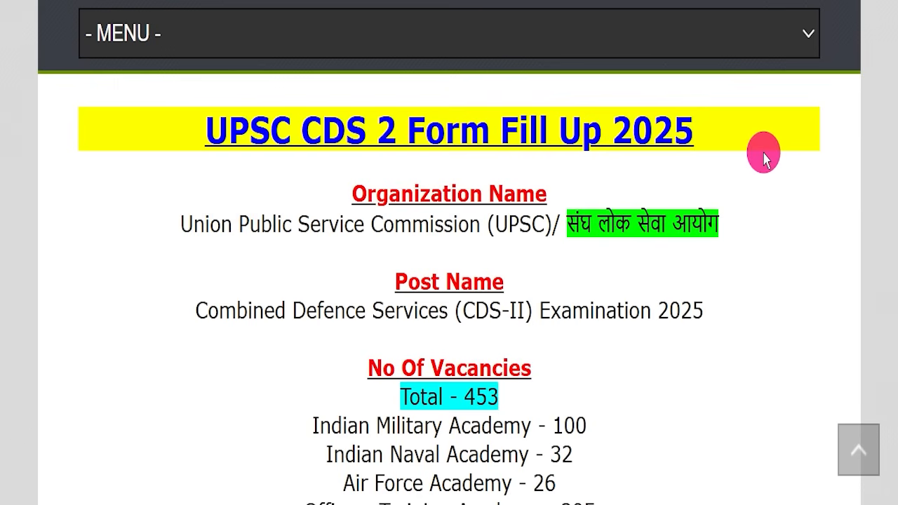
{"action": "scroll", "coordinate": [381, 315], "scroll_direction": "up", "scroll_amount": 10}
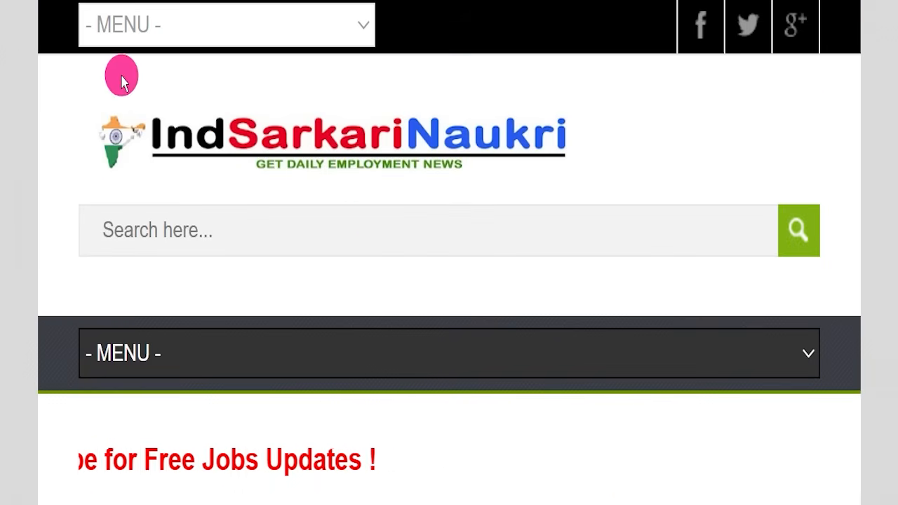
{"action": "scroll", "coordinate": [303, 207], "scroll_direction": "down", "scroll_amount": 8}
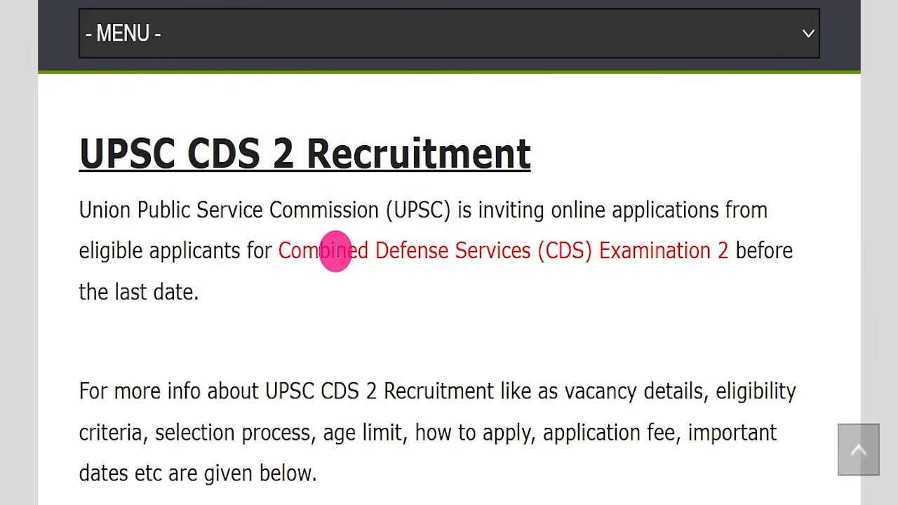
{"action": "scroll", "coordinate": [336, 267], "scroll_direction": "down", "scroll_amount": 4}
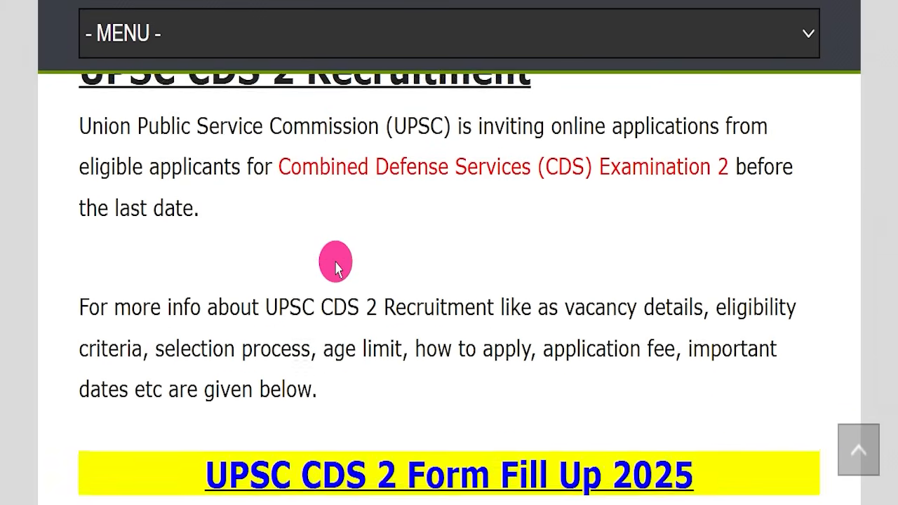
{"action": "scroll", "coordinate": [339, 264], "scroll_direction": "down", "scroll_amount": 2}
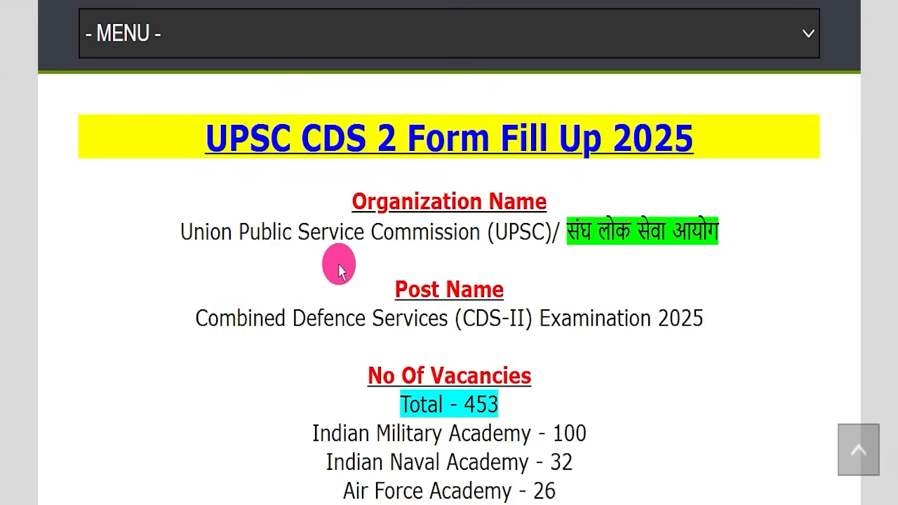
{"action": "left_click_drag", "start_coordinate": [133, 108], "coordinate": [702, 124]}
{"action": "left_click", "coordinate": [722, 170]}
{"action": "left_click_drag", "start_coordinate": [181, 226], "coordinate": [716, 225]}
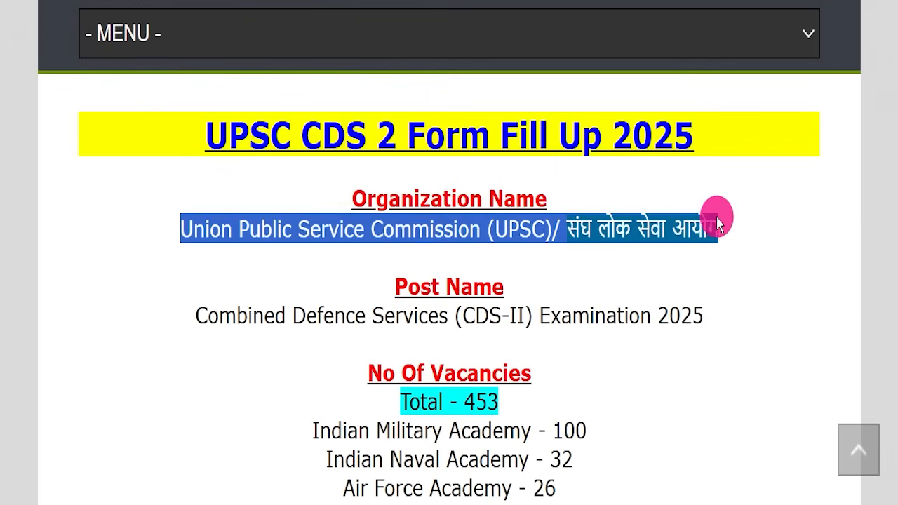
{"action": "left_click", "coordinate": [587, 265]}
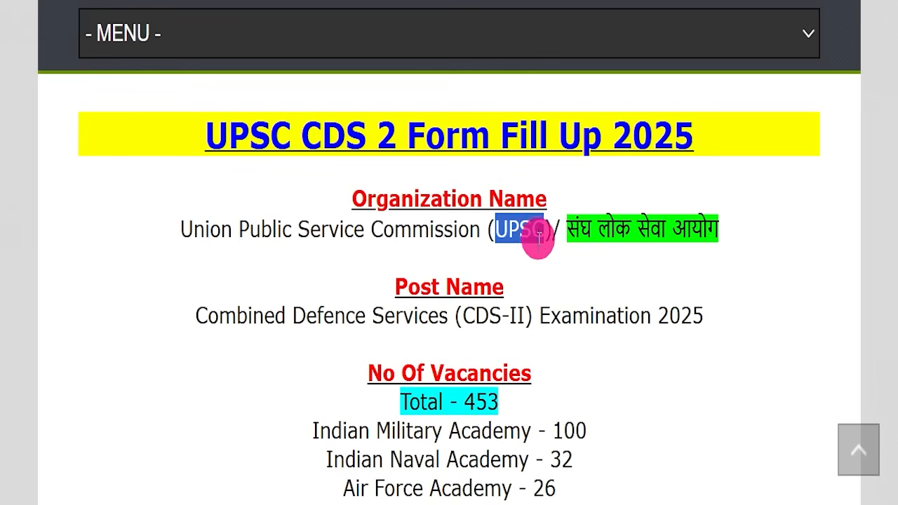
{"action": "left_click_drag", "start_coordinate": [195, 309], "coordinate": [730, 309]}
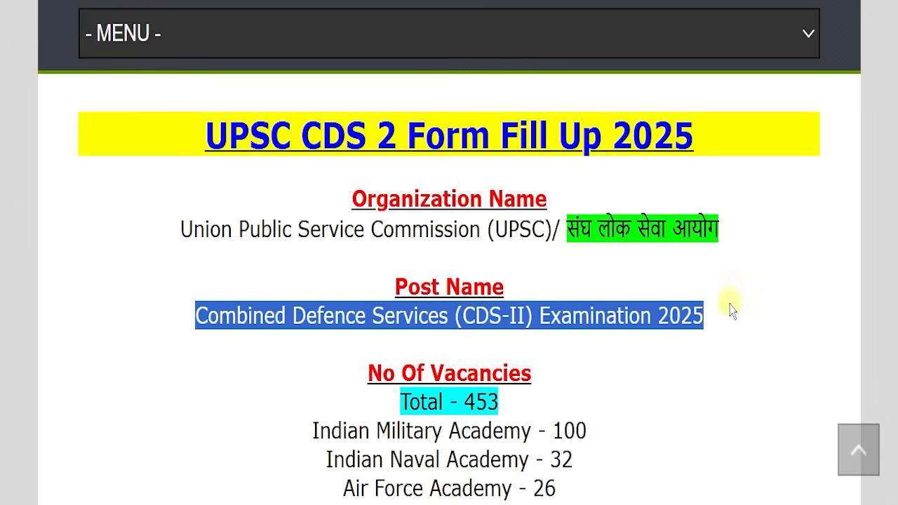
{"action": "left_click", "coordinate": [365, 242]}
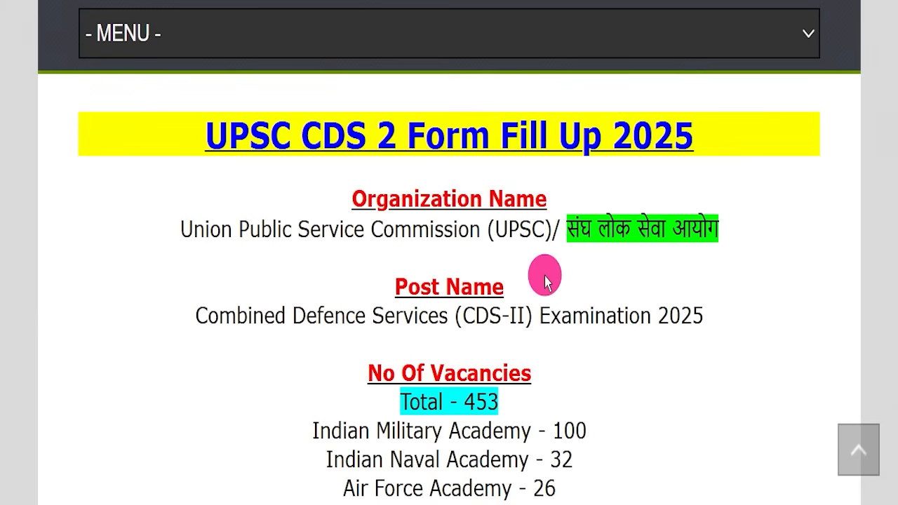
Step: Highlight the vacancies: Total 453, IMA, Naval Academy 32, Air Force 26 and OTA
{"action": "left_click_drag", "start_coordinate": [363, 388], "coordinate": [516, 390]}
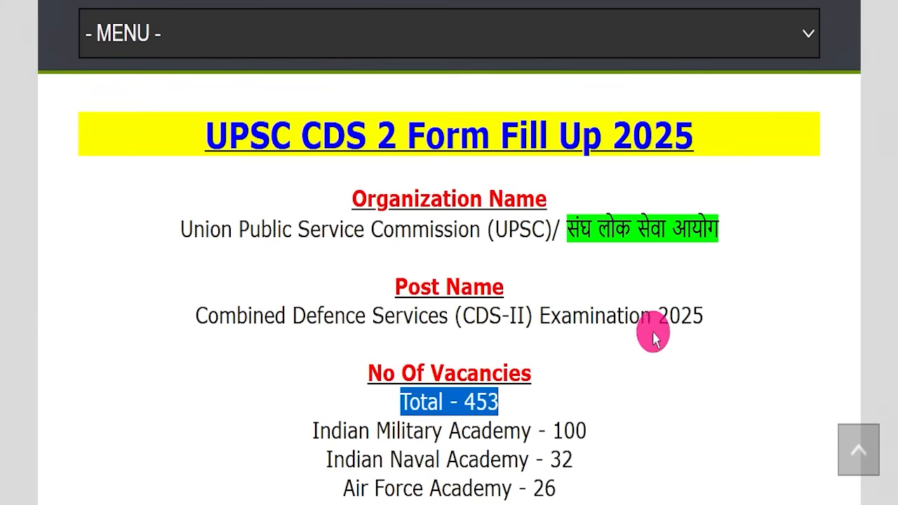
{"action": "left_click", "coordinate": [646, 333]}
{"action": "scroll", "coordinate": [684, 276], "scroll_direction": "down", "scroll_amount": 3}
{"action": "left_click_drag", "start_coordinate": [379, 256], "coordinate": [621, 250]}
{"action": "left_click_drag", "start_coordinate": [255, 294], "coordinate": [621, 288]}
{"action": "left_click_drag", "start_coordinate": [292, 331], "coordinate": [570, 317]}
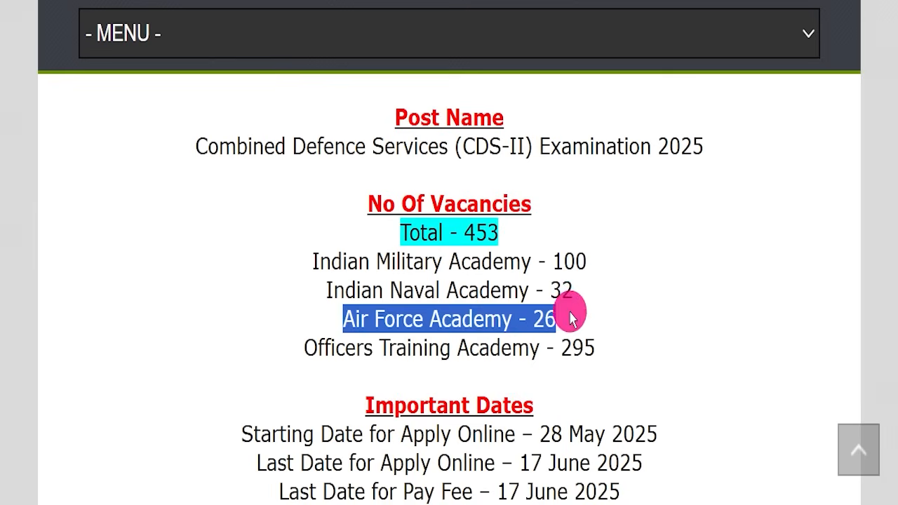
{"action": "left_click_drag", "start_coordinate": [300, 348], "coordinate": [616, 331]}
{"action": "left_click", "coordinate": [618, 334]}
{"action": "scroll", "coordinate": [630, 297], "scroll_direction": "down", "scroll_amount": 3}
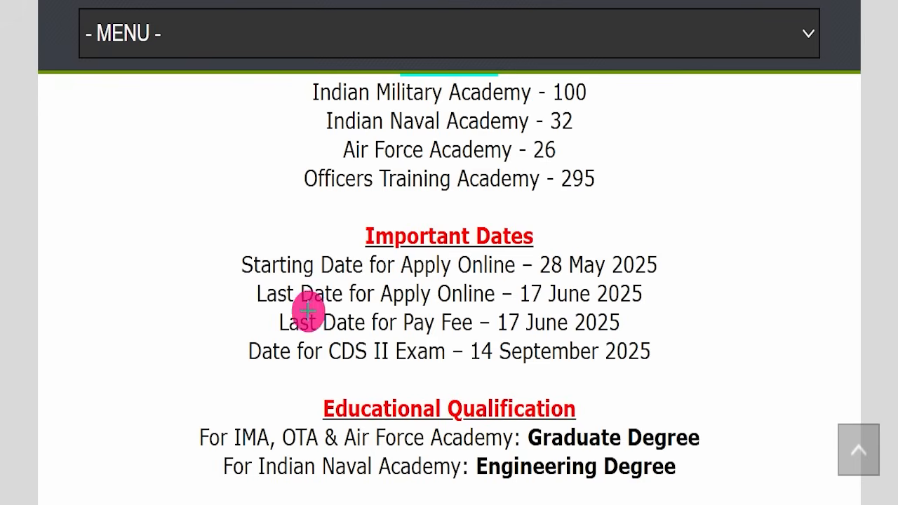
Step: Mark the 17 June 2025 last date and graduate/engineering qualifications, then erase the ink
{"action": "mouse_move", "coordinate": [238, 291]}
{"action": "left_mouse_down"}
{"action": "mouse_move", "coordinate": [627, 288]}
{"action": "mouse_move", "coordinate": [652, 300]}
{"action": "left_mouse_up"}
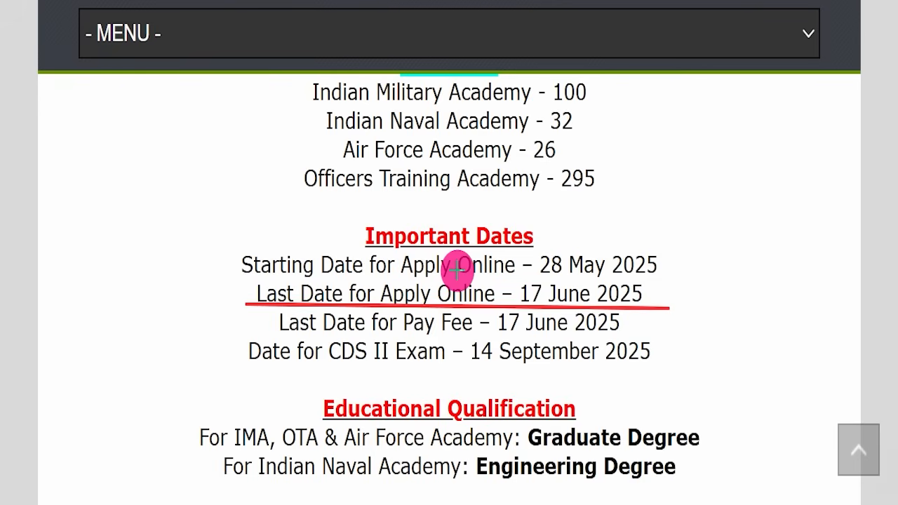
{"action": "mouse_move", "coordinate": [653, 290]}
{"action": "left_mouse_down"}
{"action": "mouse_move", "coordinate": [735, 176]}
{"action": "mouse_move", "coordinate": [748, 185]}
{"action": "left_mouse_up"}
{"action": "left_click_drag", "start_coordinate": [333, 430], "coordinate": [500, 441]}
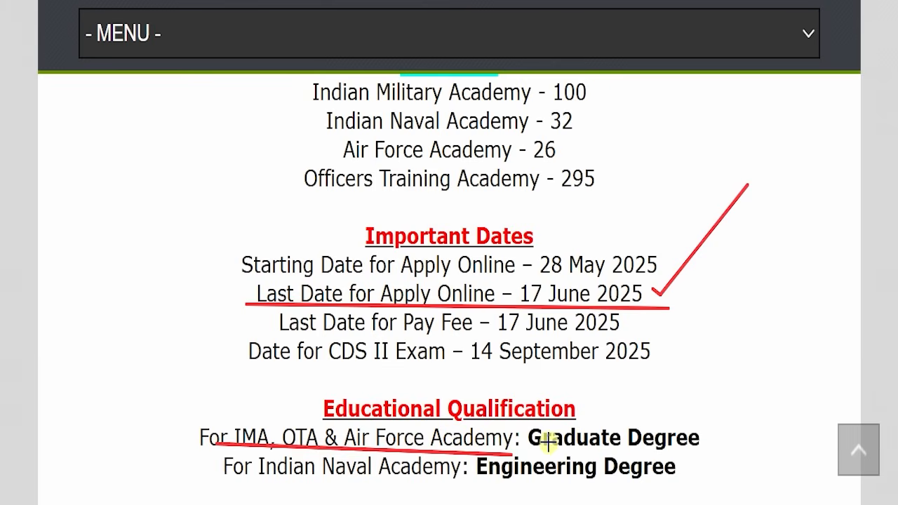
{"action": "left_click_drag", "start_coordinate": [836, 259], "coordinate": [856, 259]}
{"action": "left_click_drag", "start_coordinate": [191, 485], "coordinate": [781, 486]}
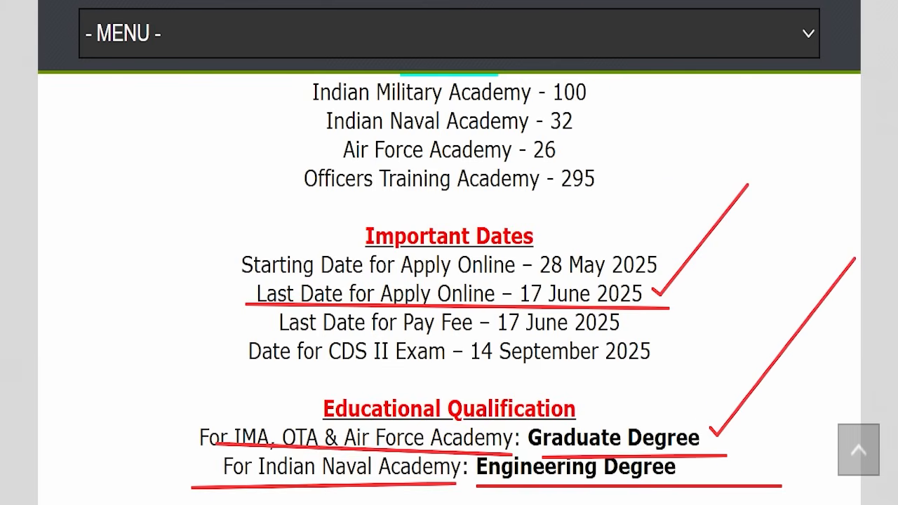
{"action": "key", "text": "Escape"}
{"action": "scroll", "coordinate": [426, 275], "scroll_direction": "down", "scroll_amount": 6}
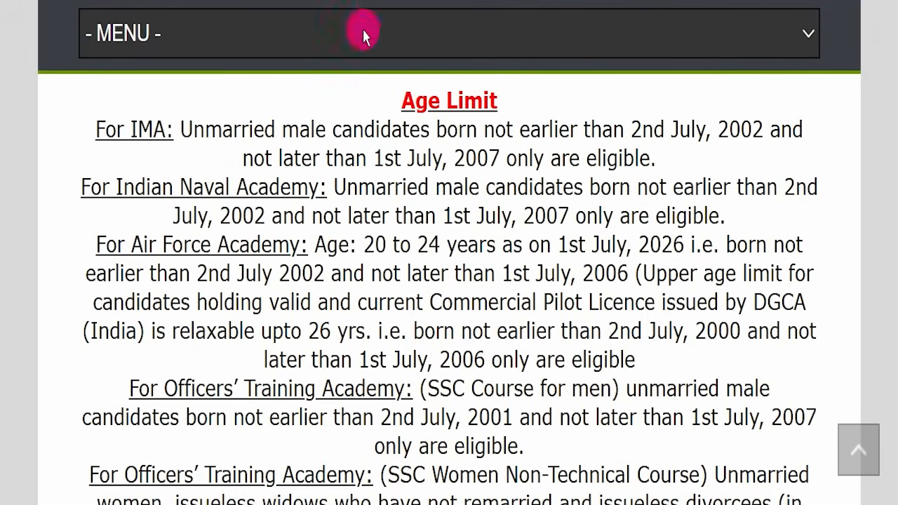
Step: Highlight the IMA age limit: born between 2nd July 2002 and 1st July 2007
{"action": "left_click_drag", "start_coordinate": [109, 121], "coordinate": [628, 325]}
{"action": "left_click", "coordinate": [663, 246]}
{"action": "left_click_drag", "start_coordinate": [182, 151], "coordinate": [378, 359]}
{"action": "left_click", "coordinate": [377, 359]}
{"action": "left_click_drag", "start_coordinate": [139, 130], "coordinate": [205, 131]}
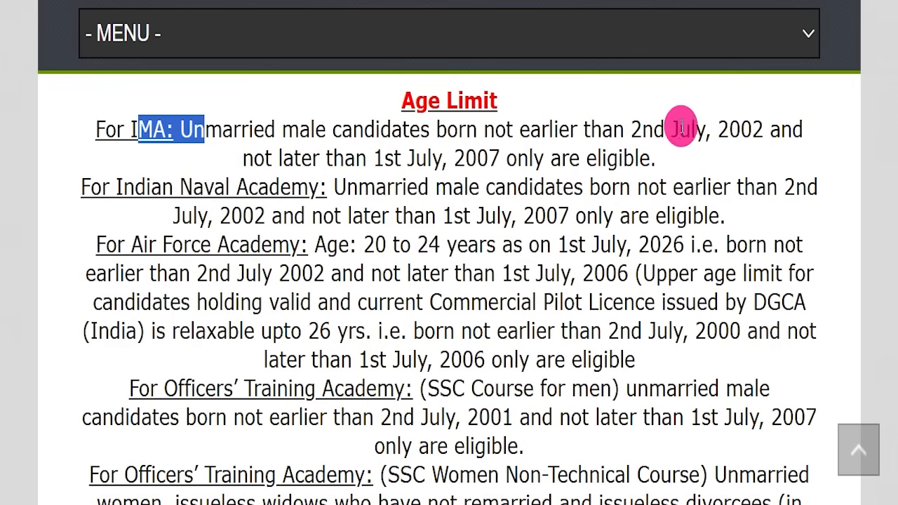
{"action": "left_click_drag", "start_coordinate": [630, 129], "coordinate": [776, 129]}
{"action": "left_click_drag", "start_coordinate": [377, 160], "coordinate": [491, 151]}
{"action": "left_click", "coordinate": [495, 155]}
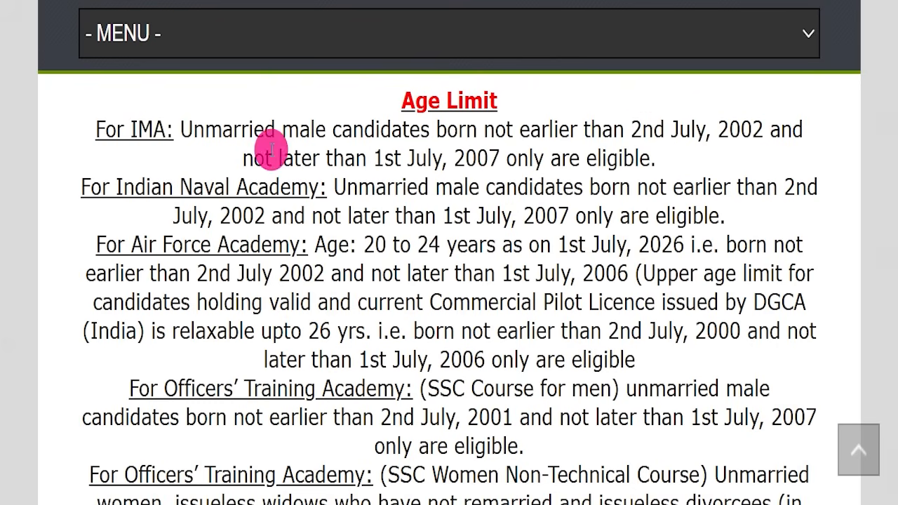
Step: Highlight further age-limit lines while moving down toward the fee section
{"action": "left_click_drag", "start_coordinate": [111, 191], "coordinate": [231, 194]}
{"action": "left_click_drag", "start_coordinate": [169, 245], "coordinate": [262, 245]}
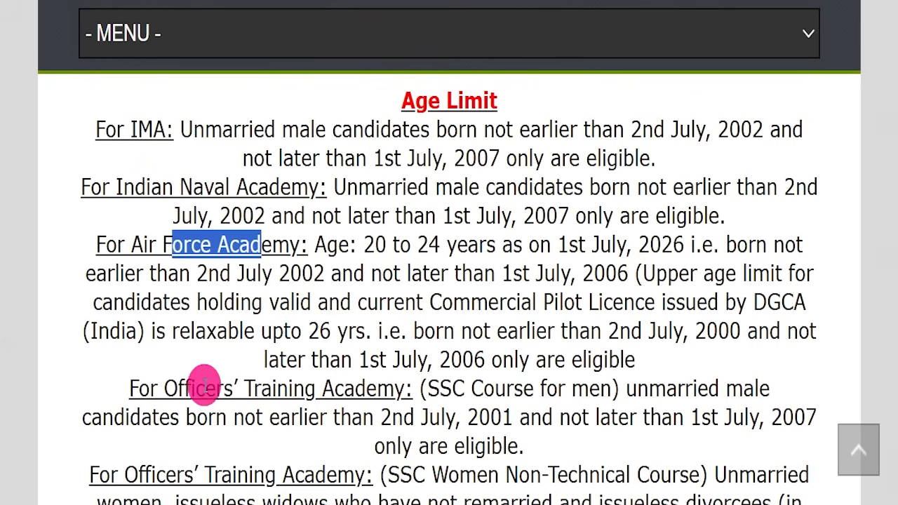
{"action": "left_click_drag", "start_coordinate": [205, 388], "coordinate": [334, 388]}
{"action": "scroll", "coordinate": [416, 267], "scroll_direction": "down", "scroll_amount": 3}
{"action": "left_click_drag", "start_coordinate": [165, 306], "coordinate": [304, 305]}
{"action": "scroll", "coordinate": [429, 337], "scroll_direction": "down", "scroll_amount": 5}
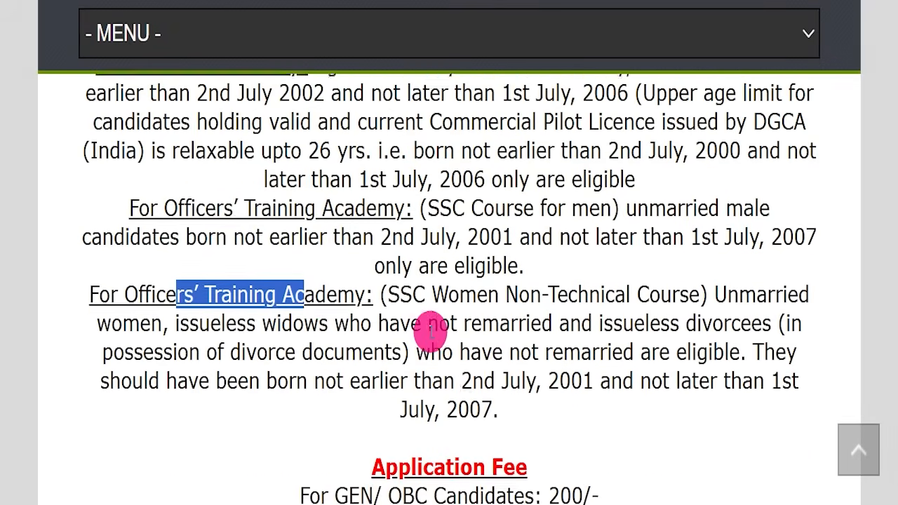
Step: Highlight the GEN/OBC fee, SC/ST/Female No Fee, payment methods and selection process
{"action": "left_click_drag", "start_coordinate": [267, 246], "coordinate": [609, 242]}
{"action": "left_click_drag", "start_coordinate": [231, 280], "coordinate": [662, 267]}
{"action": "left_click", "coordinate": [662, 266]}
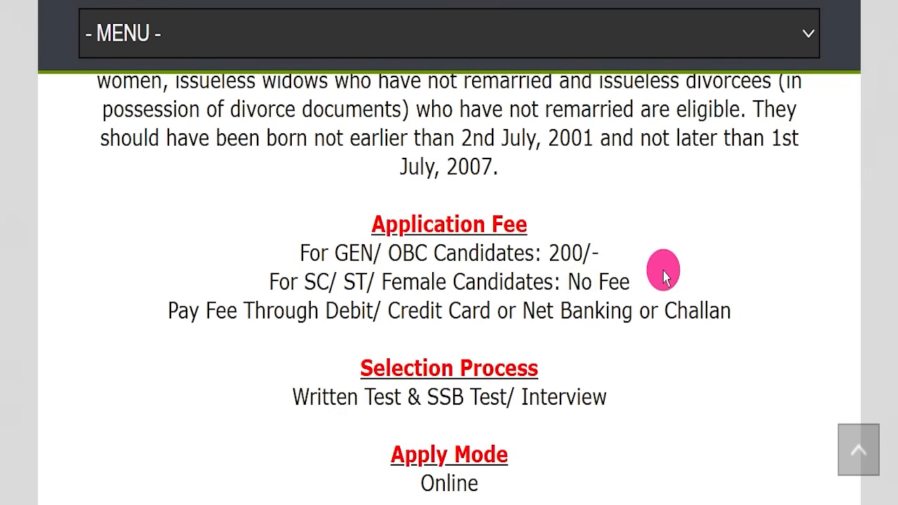
{"action": "left_click_drag", "start_coordinate": [323, 302], "coordinate": [734, 287]}
{"action": "left_click", "coordinate": [2, 269]}
{"action": "scroll", "coordinate": [475, 309], "scroll_direction": "down", "scroll_amount": 1}
{"action": "left_click_drag", "start_coordinate": [237, 307], "coordinate": [654, 303]}
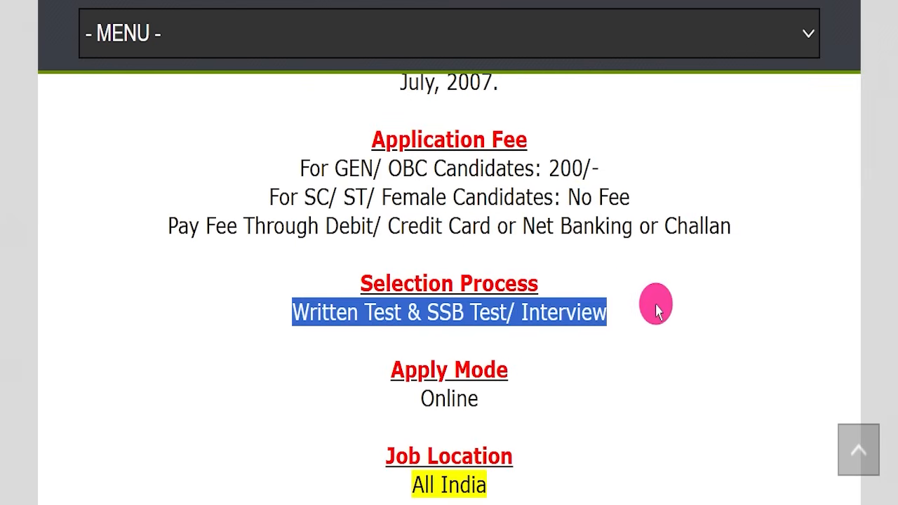
{"action": "left_click", "coordinate": [654, 302]}
{"action": "scroll", "coordinate": [653, 303], "scroll_direction": "down", "scroll_amount": 2}
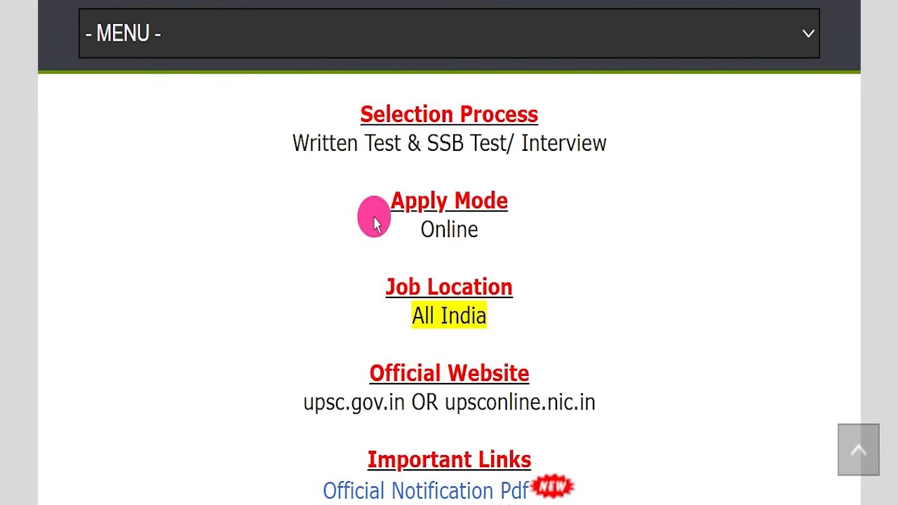
Step: Highlight the Online apply mode, All India job location and upsconline.nic.in website
{"action": "left_click_drag", "start_coordinate": [374, 215], "coordinate": [540, 216]}
{"action": "left_click_drag", "start_coordinate": [440, 316], "coordinate": [635, 301]}
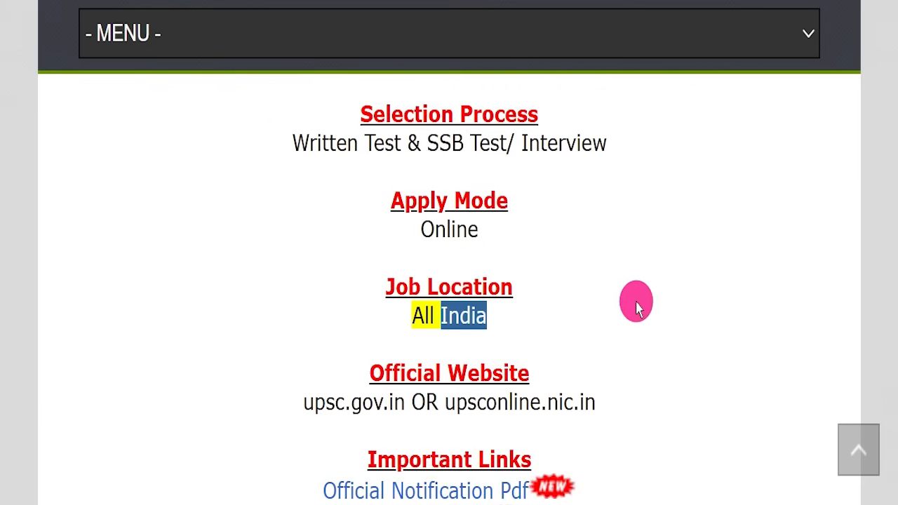
{"action": "left_click_drag", "start_coordinate": [439, 399], "coordinate": [632, 392]}
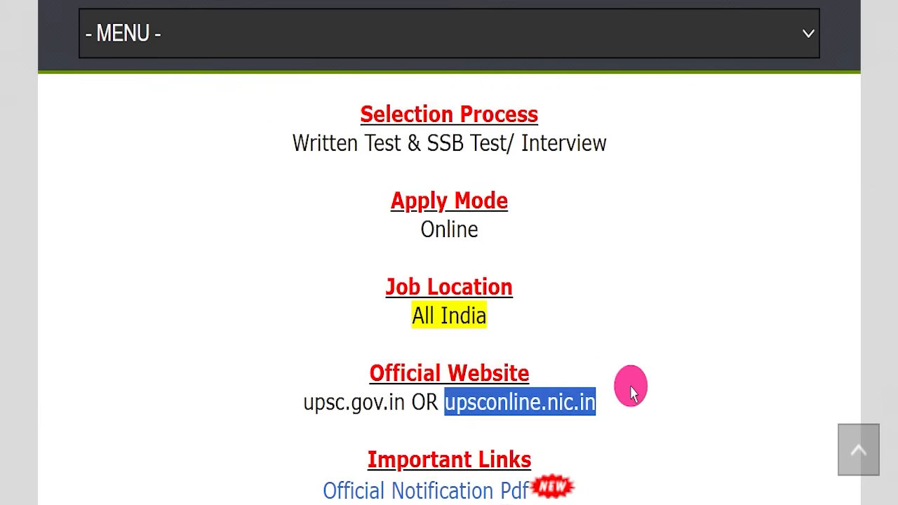
{"action": "left_click", "coordinate": [631, 389]}
{"action": "scroll", "coordinate": [635, 351], "scroll_direction": "down", "scroll_amount": 3}
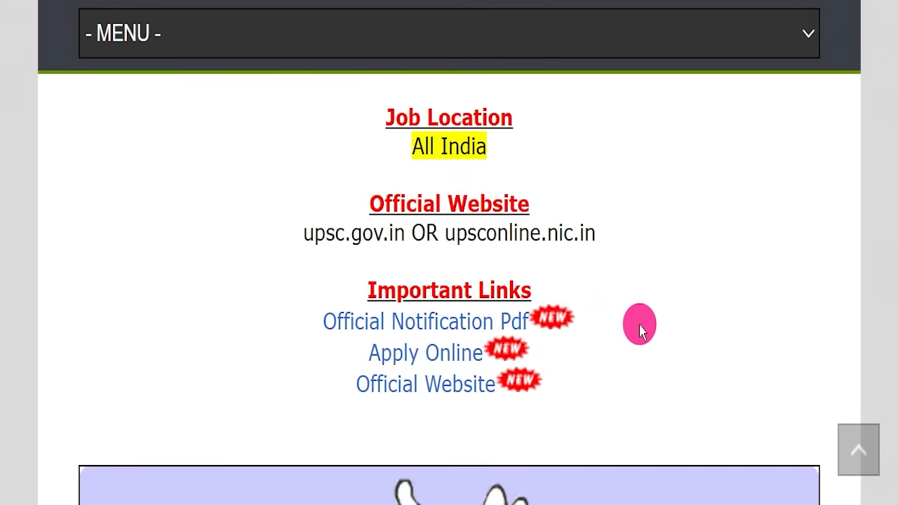
Step: Follow the Official Notification Pdf link and mark the Combined Defence Services Examination (II) row
{"action": "left_click_drag", "start_coordinate": [341, 271], "coordinate": [624, 351]}
{"action": "left_click", "coordinate": [298, 329]}
{"action": "left_click_drag", "start_coordinate": [287, 315], "coordinate": [537, 297]}
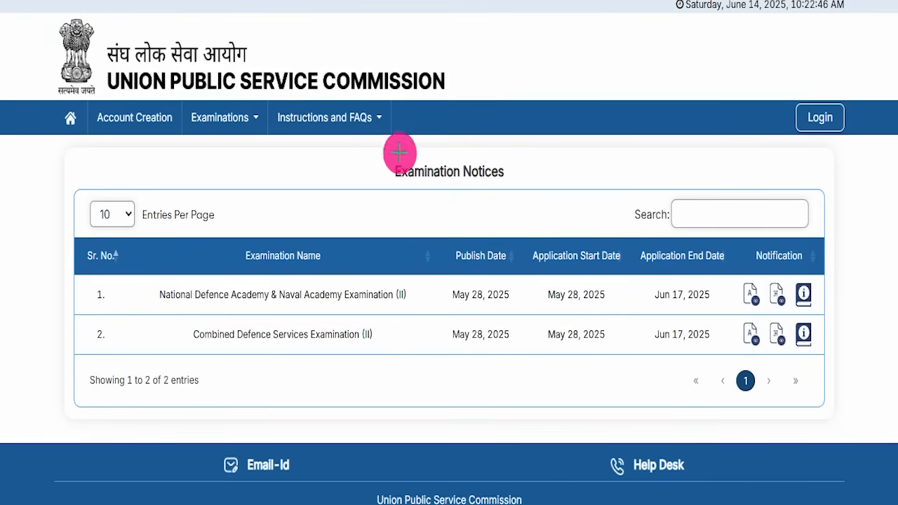
{"action": "mouse_move", "coordinate": [366, 156]}
{"action": "left_mouse_down"}
{"action": "mouse_move", "coordinate": [585, 161]}
{"action": "mouse_move", "coordinate": [541, 194]}
{"action": "left_mouse_up"}
{"action": "mouse_move", "coordinate": [64, 312]}
{"action": "left_mouse_down"}
{"action": "mouse_move", "coordinate": [515, 313]}
{"action": "mouse_move", "coordinate": [620, 335]}
{"action": "mouse_move", "coordinate": [828, 344]}
{"action": "left_mouse_up"}
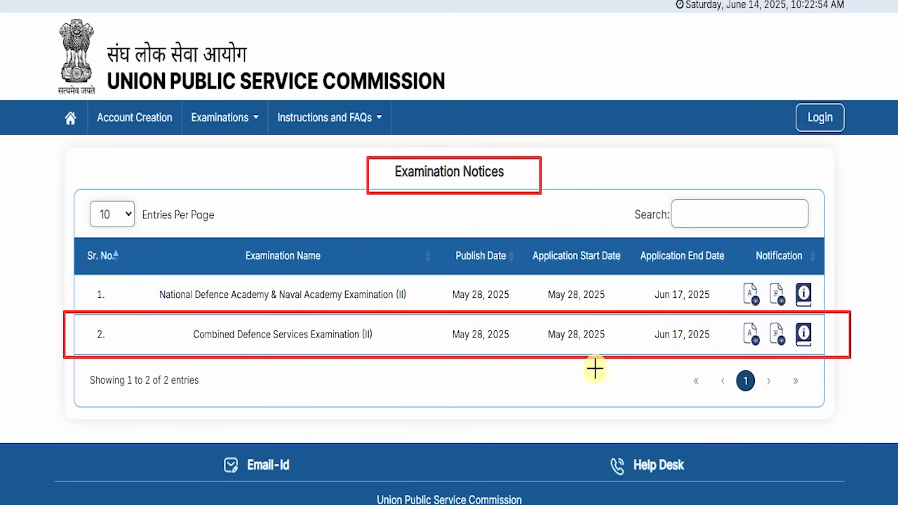
Step: Point out the CDS-II row's English and Hindi notification documents, then clear the marks
{"action": "left_click_drag", "start_coordinate": [500, 421], "coordinate": [716, 324]}
{"action": "mouse_move", "coordinate": [616, 436]}
{"action": "left_mouse_down"}
{"action": "mouse_move", "coordinate": [734, 338]}
{"action": "mouse_move", "coordinate": [759, 336]}
{"action": "left_mouse_up"}
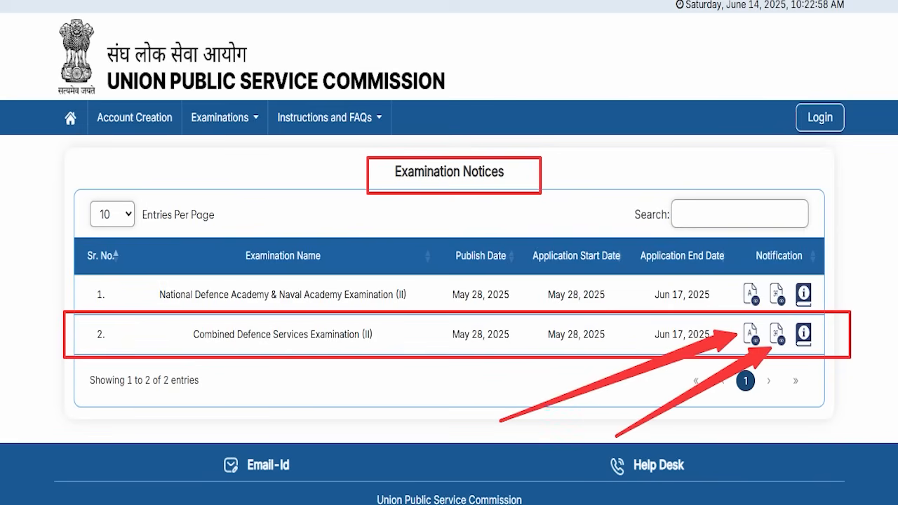
{"action": "key", "text": "Escape"}
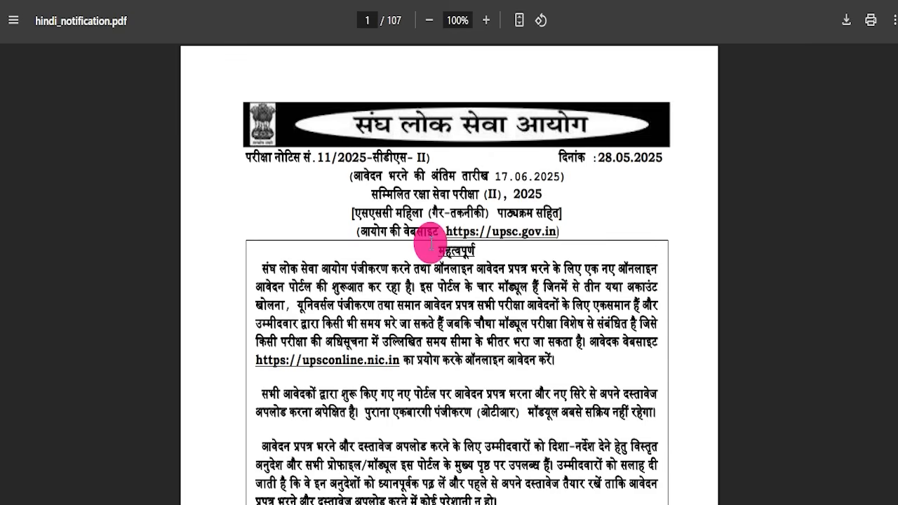
{"action": "scroll", "coordinate": [465, 280], "scroll_direction": "down", "scroll_amount": 10}
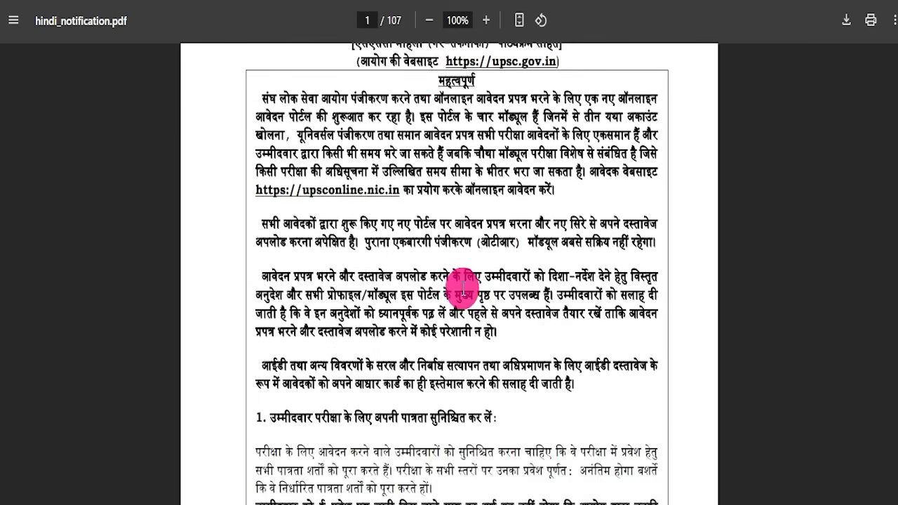
{"action": "scroll", "coordinate": [473, 274], "scroll_direction": "up", "scroll_amount": 10}
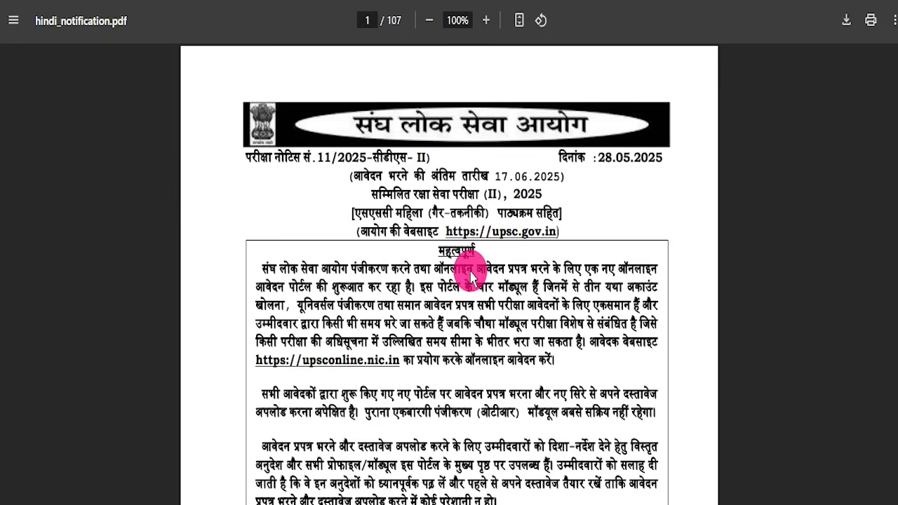
Step: Skim through the 107-page Hindi notification PDF and return to its first page
{"action": "scroll", "coordinate": [472, 277], "scroll_direction": "down", "scroll_amount": 8}
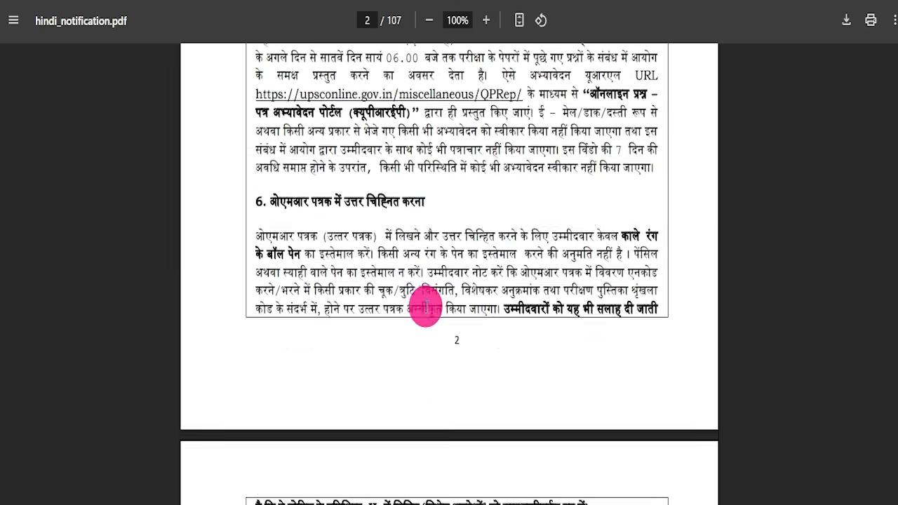
{"action": "scroll", "coordinate": [426, 320], "scroll_direction": "down", "scroll_amount": 10}
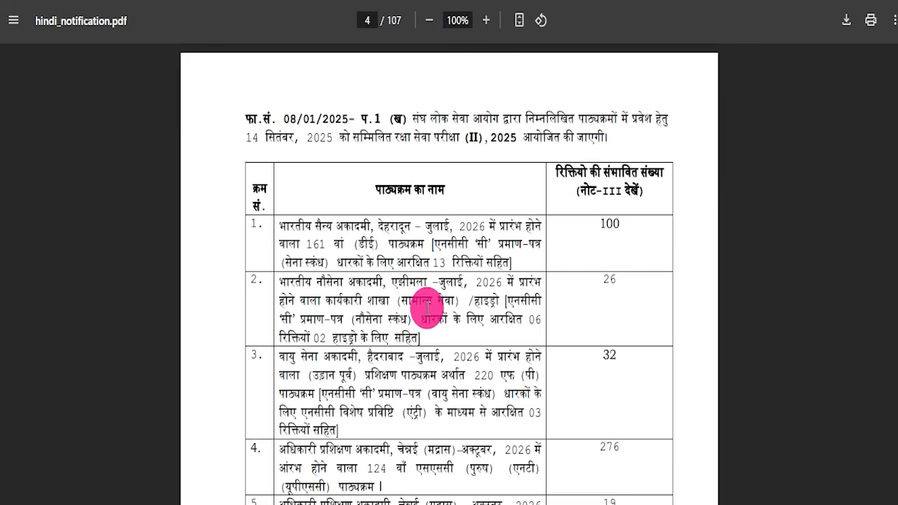
{"action": "scroll", "coordinate": [429, 306], "scroll_direction": "down", "scroll_amount": 12}
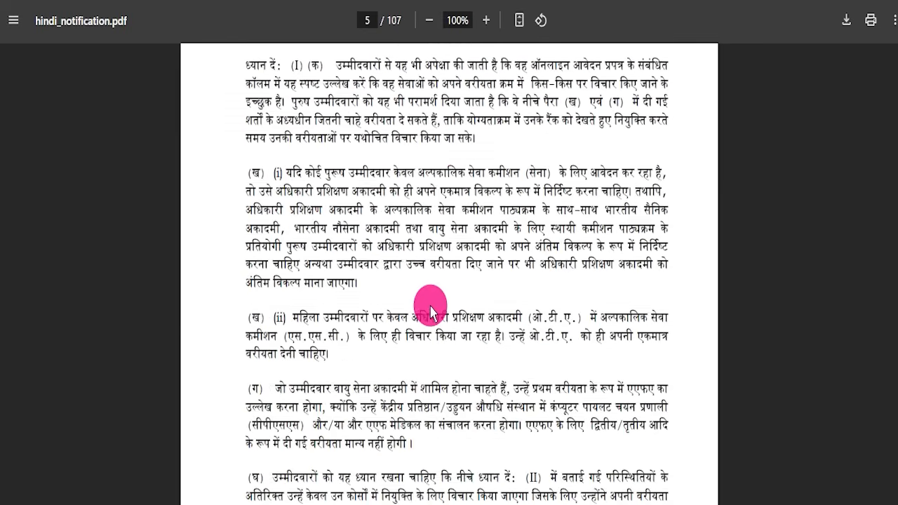
{"action": "scroll", "coordinate": [466, 278], "scroll_direction": "down", "scroll_amount": 15}
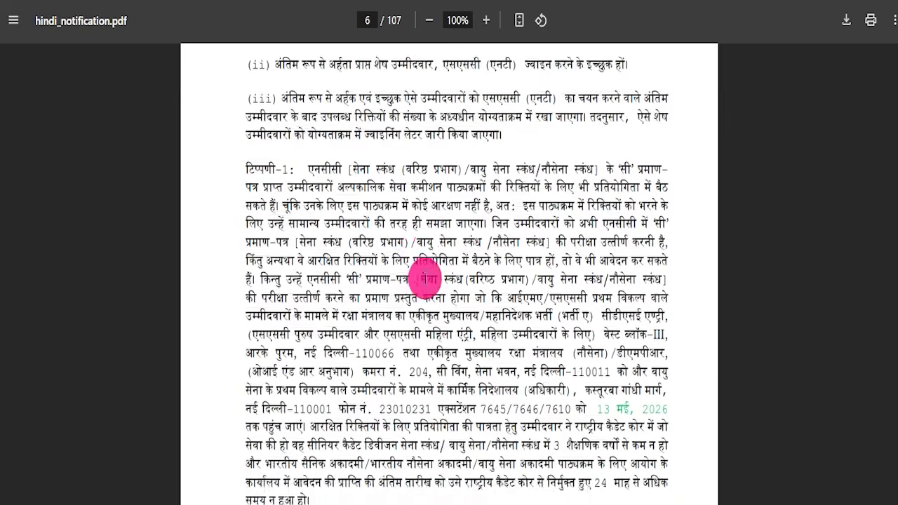
{"action": "scroll", "coordinate": [434, 281], "scroll_direction": "down", "scroll_amount": 15}
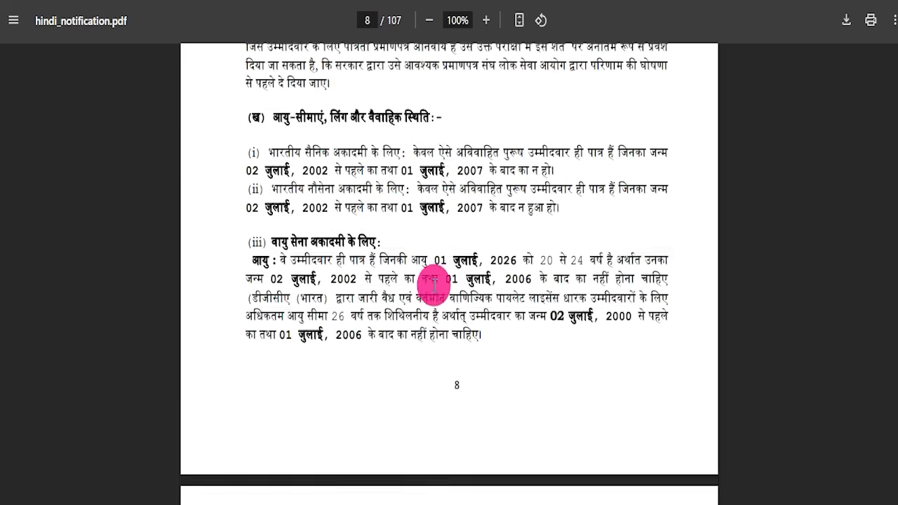
{"action": "scroll", "coordinate": [435, 285], "scroll_direction": "down", "scroll_amount": 15}
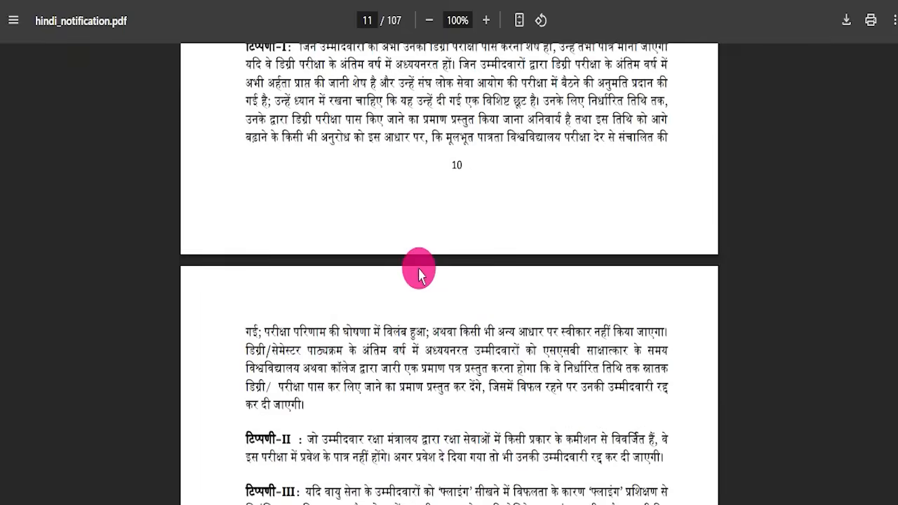
{"action": "scroll", "coordinate": [422, 275], "scroll_direction": "down", "scroll_amount": 15}
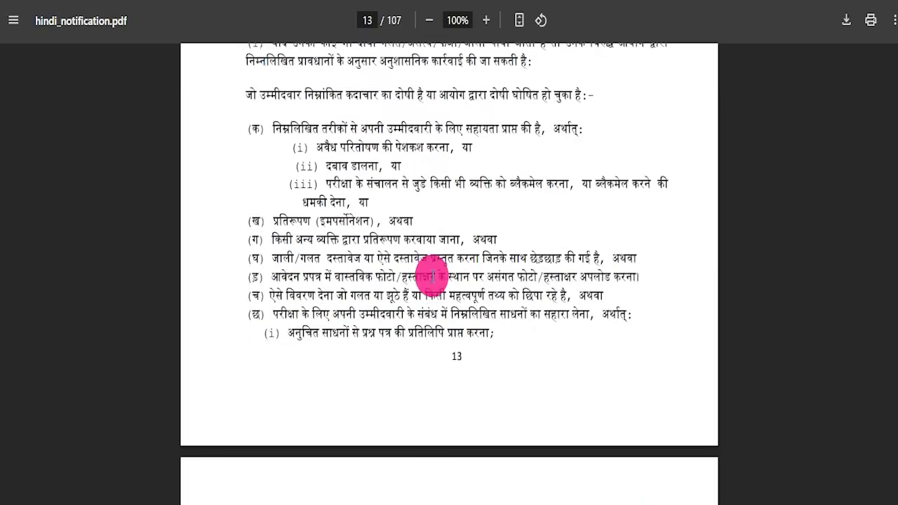
{"action": "scroll", "coordinate": [429, 278], "scroll_direction": "down", "scroll_amount": 15}
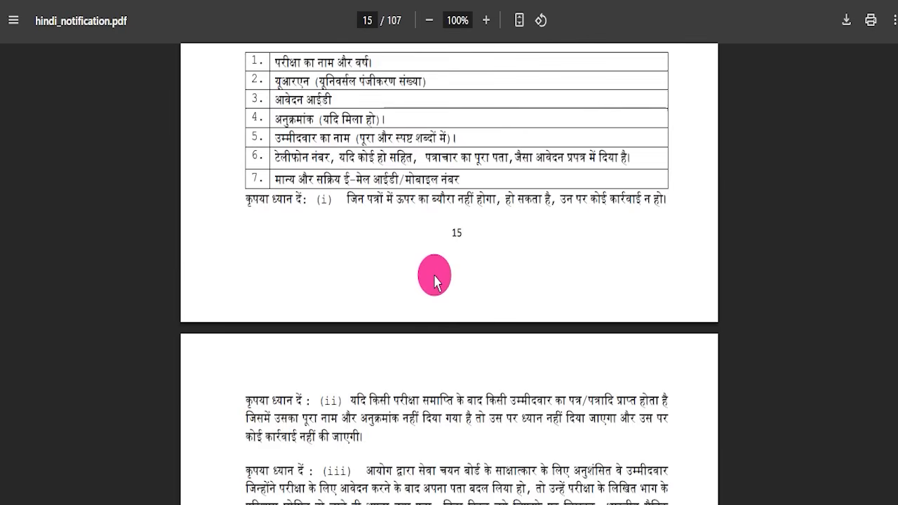
{"action": "scroll", "coordinate": [435, 283], "scroll_direction": "down", "scroll_amount": 15}
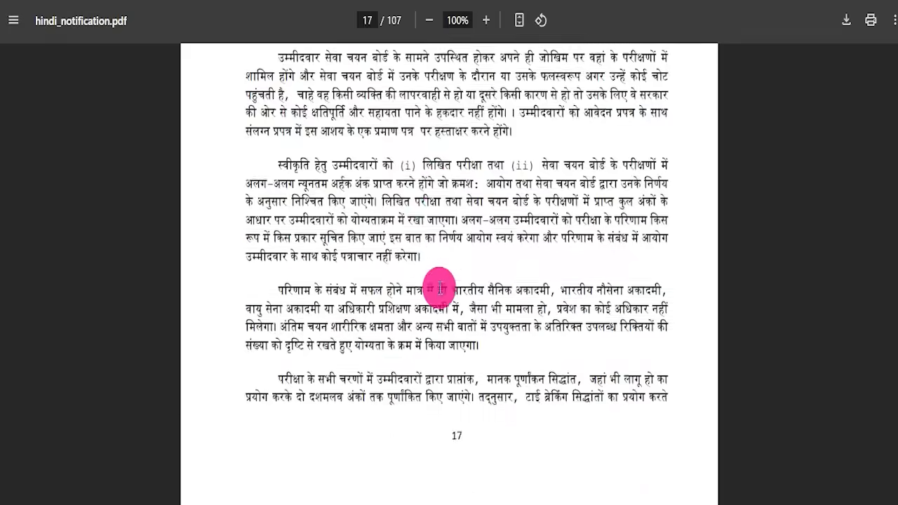
{"action": "scroll", "coordinate": [437, 289], "scroll_direction": "down", "scroll_amount": 20}
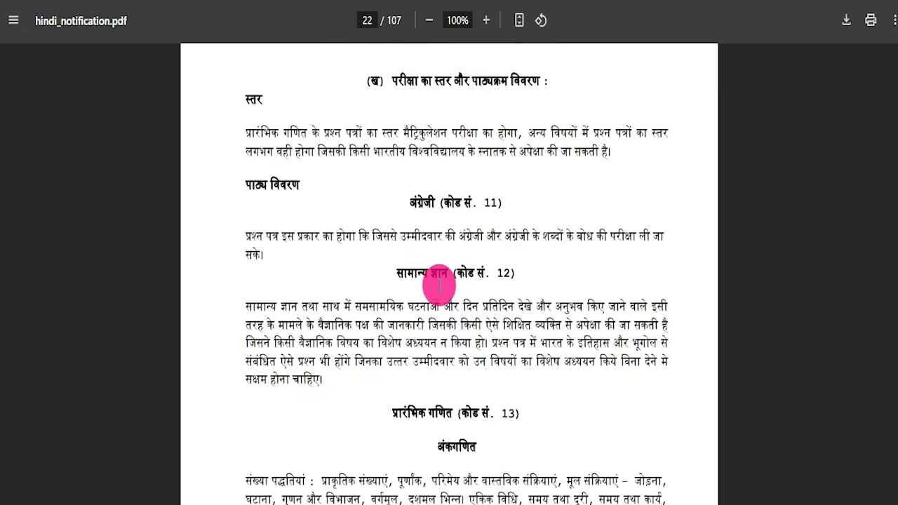
{"action": "scroll", "coordinate": [439, 284], "scroll_direction": "down", "scroll_amount": 20}
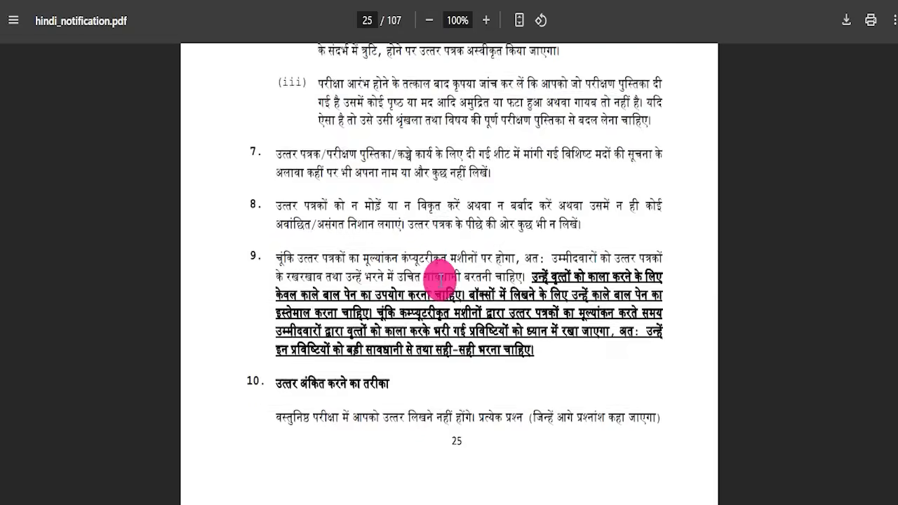
{"action": "scroll", "coordinate": [449, 284], "scroll_direction": "down", "scroll_amount": 20}
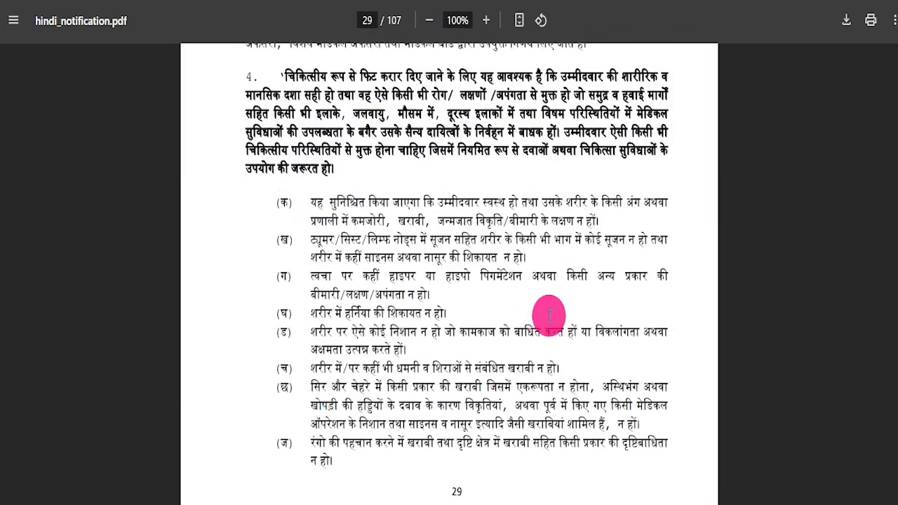
{"action": "scroll", "coordinate": [535, 325], "scroll_direction": "down", "scroll_amount": 5}
{"action": "left_click_drag", "start_coordinate": [896, 179], "coordinate": [896, 377]}
{"action": "left_click_drag", "start_coordinate": [896, 390], "coordinate": [897, 113]}
{"action": "left_click_drag", "start_coordinate": [897, 39], "coordinate": [896, 45]}
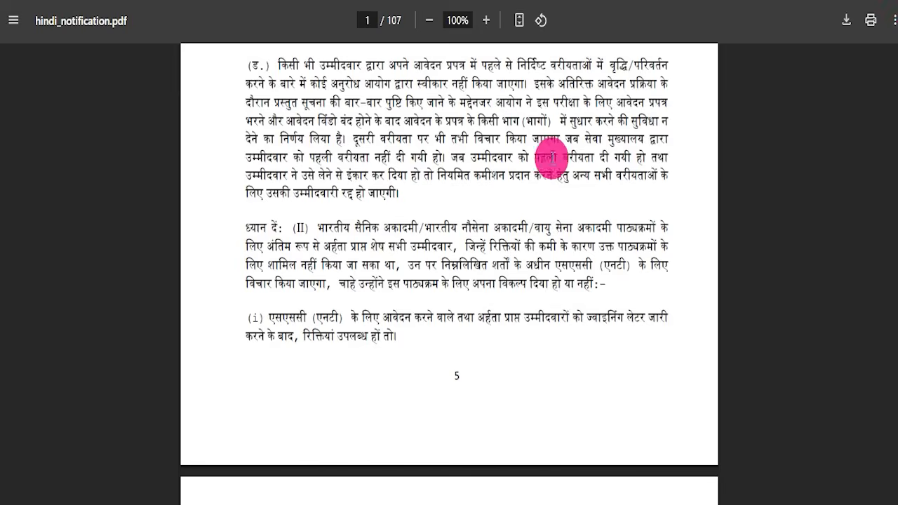
{"action": "scroll", "coordinate": [491, 176], "scroll_direction": "up", "scroll_amount": 10}
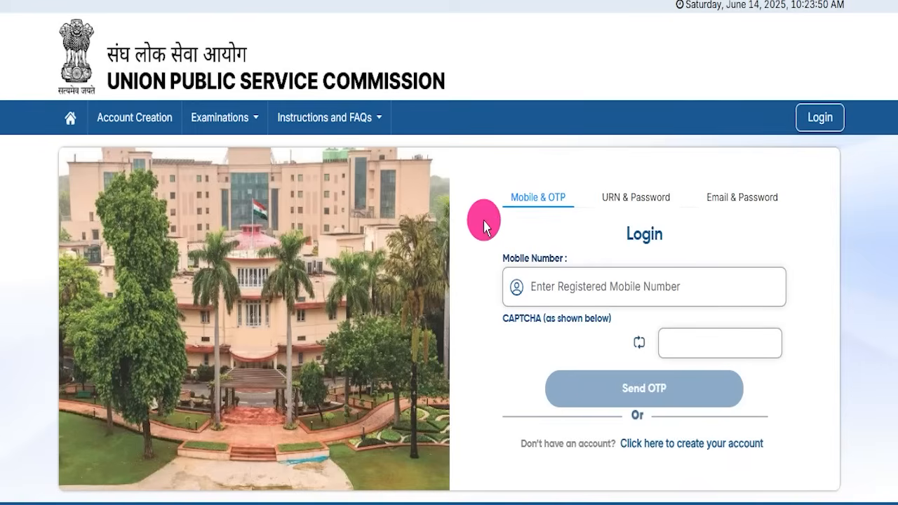
Step: Look over the login form's Mobile & OTP and other login options, then go back home
{"action": "left_click", "coordinate": [71, 117]}
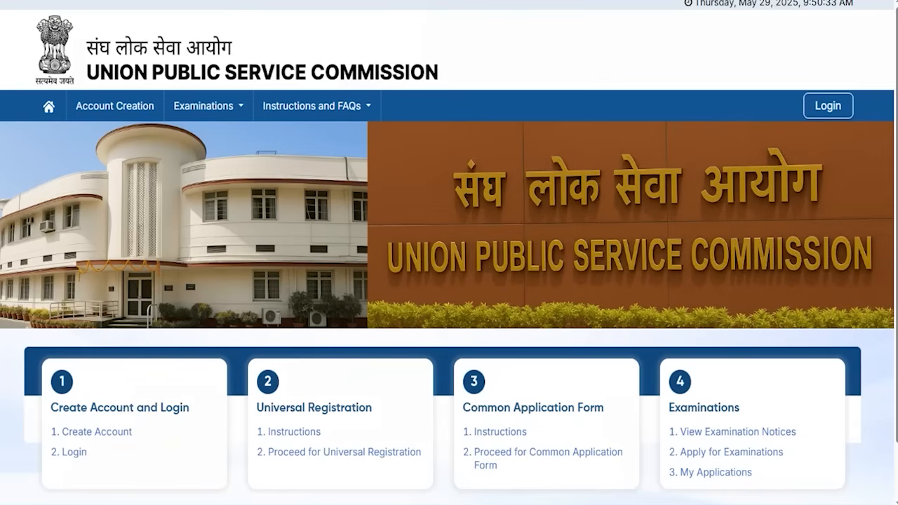
{"action": "left_click", "coordinate": [73, 453]}
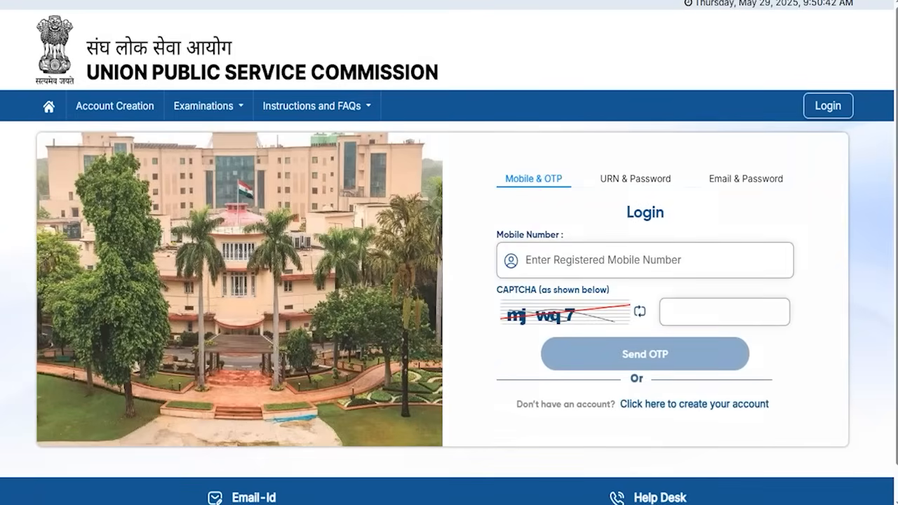
{"action": "mouse_move", "coordinate": [482, 149]}
{"action": "left_mouse_down"}
{"action": "mouse_move", "coordinate": [555, 175]}
{"action": "mouse_move", "coordinate": [574, 200]}
{"action": "left_mouse_up"}
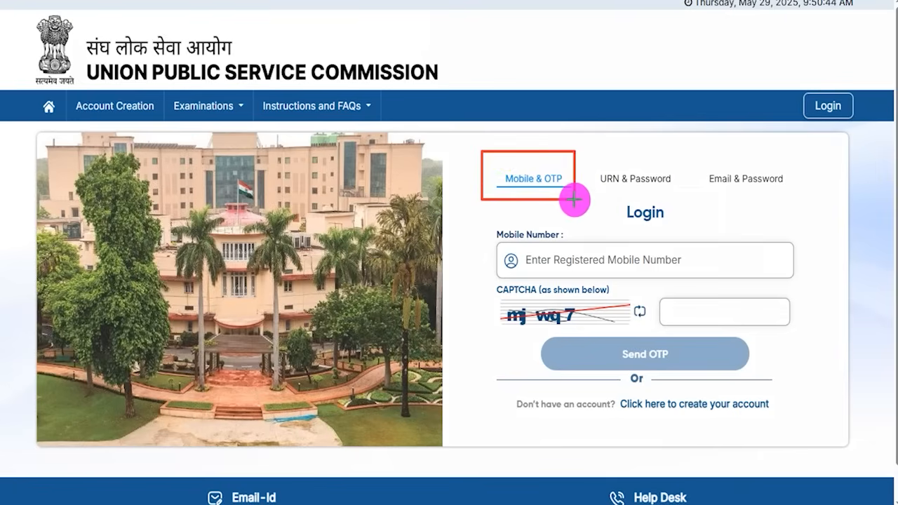
{"action": "left_click_drag", "start_coordinate": [585, 145], "coordinate": [678, 193]}
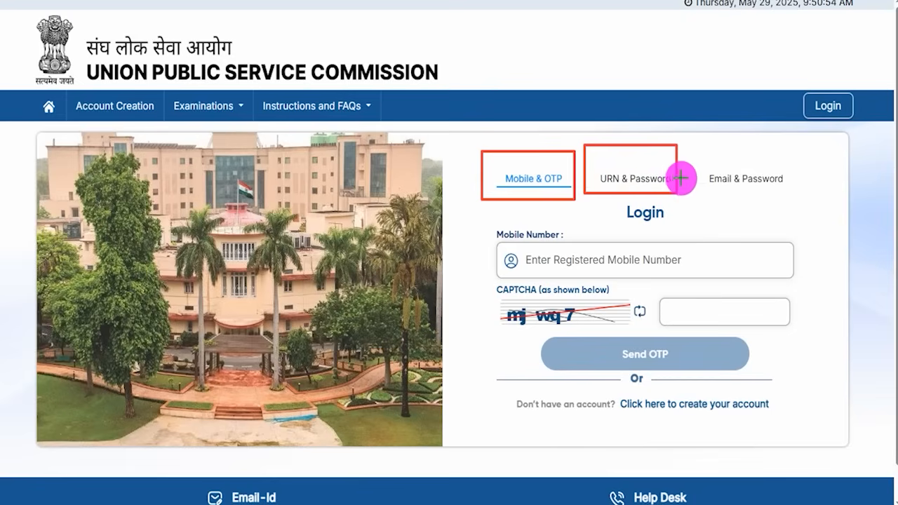
{"action": "mouse_move", "coordinate": [693, 147]}
{"action": "left_mouse_down"}
{"action": "mouse_move", "coordinate": [744, 184]}
{"action": "mouse_move", "coordinate": [796, 199]}
{"action": "left_mouse_up"}
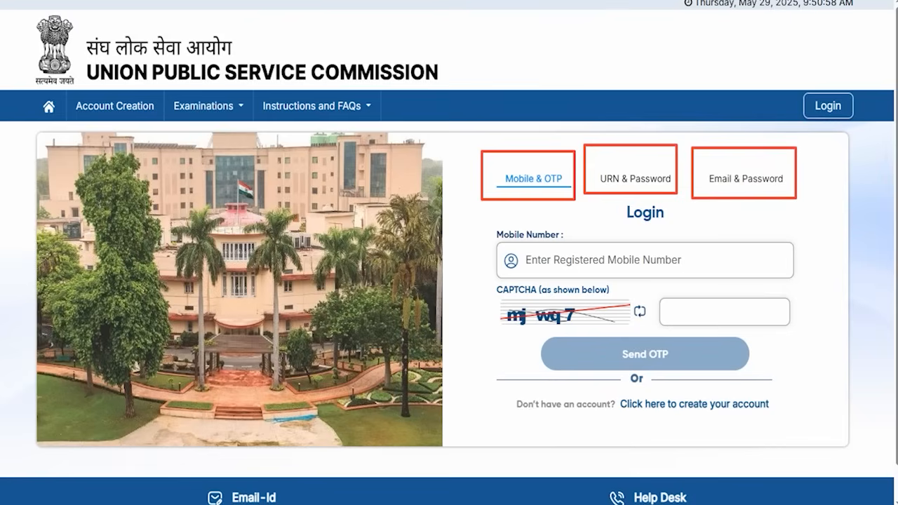
{"action": "key", "text": "Escape"}
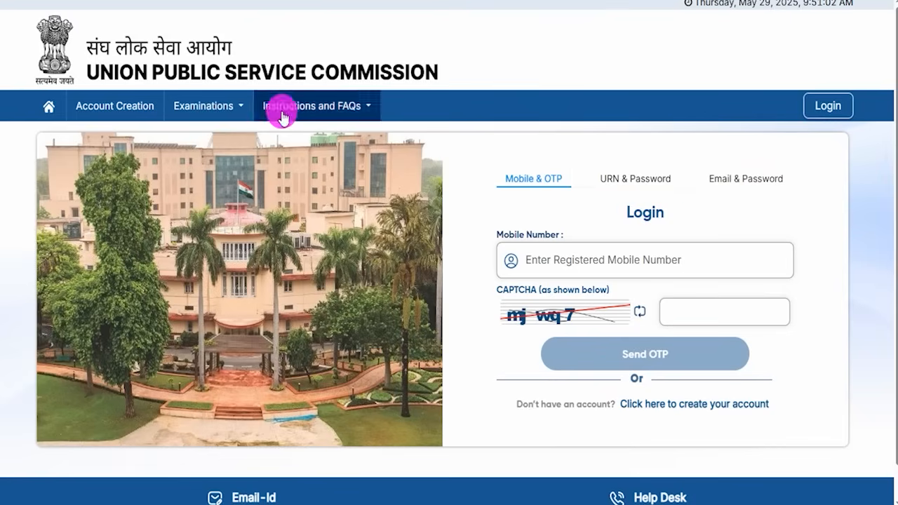
{"action": "left_click", "coordinate": [50, 107]}
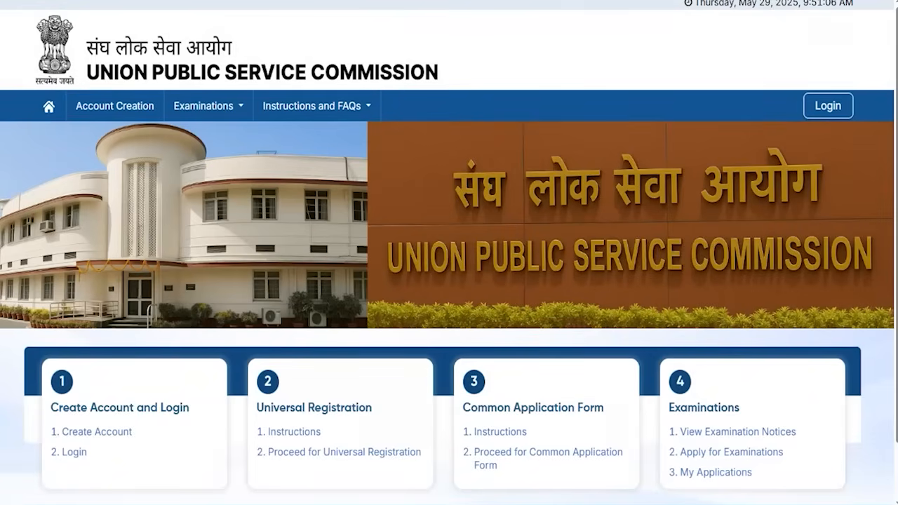
{"action": "left_click_drag", "start_coordinate": [36, 415], "coordinate": [142, 444]}
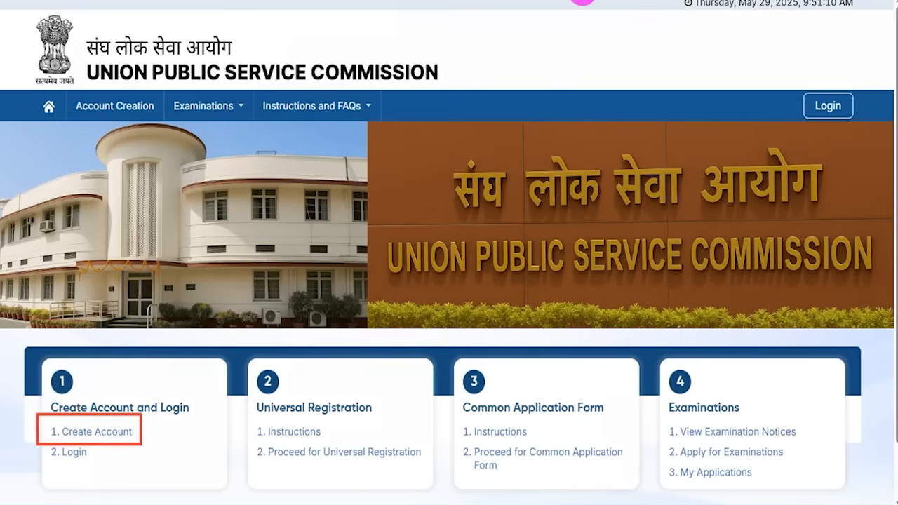
Step: Open 1. Create Account, accept the instructions declaration, and proceed to email verification
{"action": "left_click", "coordinate": [127, 431]}
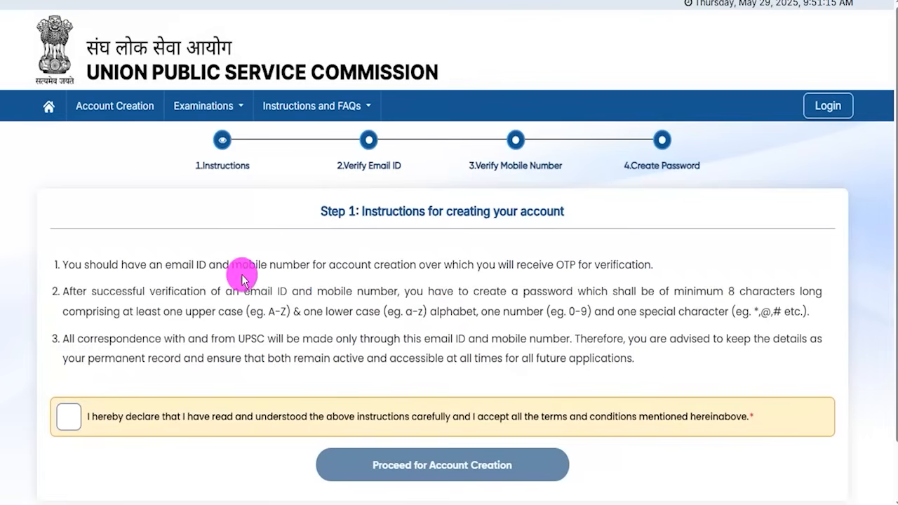
{"action": "left_click_drag", "start_coordinate": [249, 265], "coordinate": [421, 321]}
{"action": "left_click", "coordinate": [330, 336]}
{"action": "left_click", "coordinate": [68, 417]}
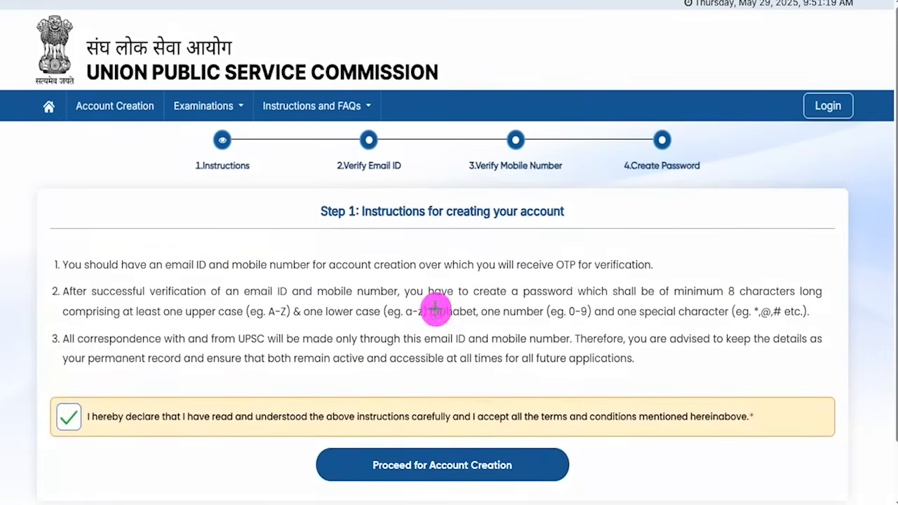
{"action": "left_click_drag", "start_coordinate": [806, 441], "coordinate": [545, 465]}
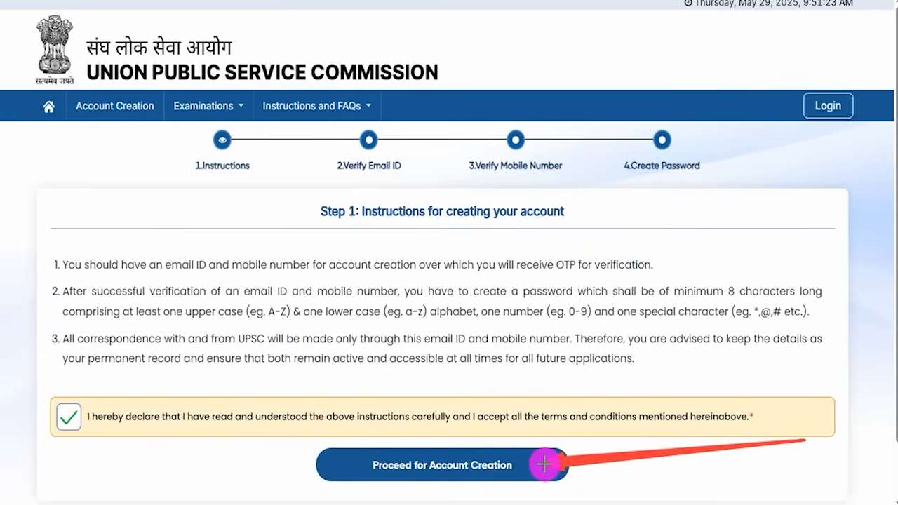
{"action": "left_click", "coordinate": [438, 473]}
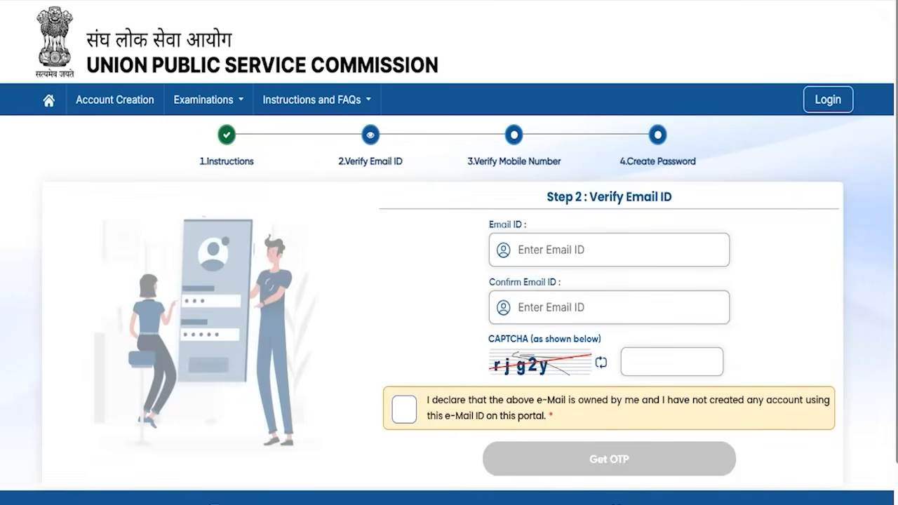
Step: Enter and confirm the email address, solve the CAPTCHA, tick the declaration, and request an OTP
{"action": "left_click_drag", "start_coordinate": [606, 251], "coordinate": [634, 234]}
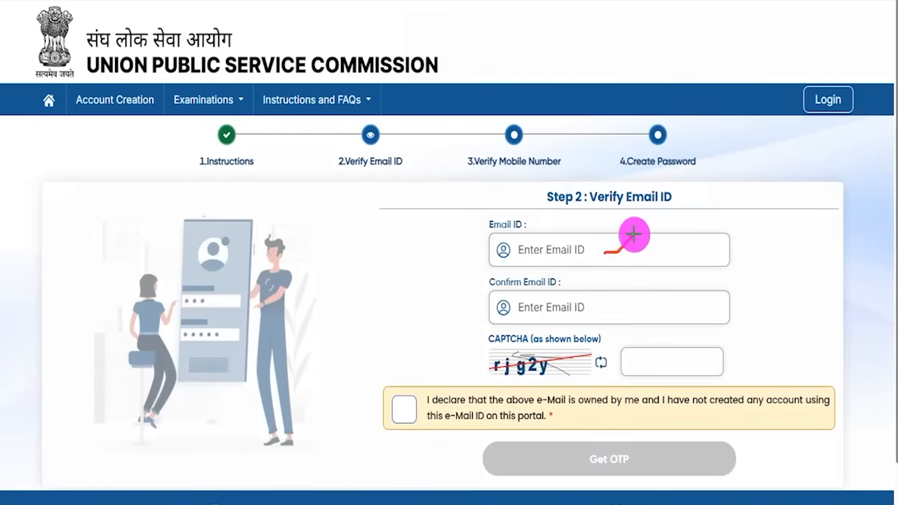
{"action": "left_click_drag", "start_coordinate": [610, 307], "coordinate": [635, 284]}
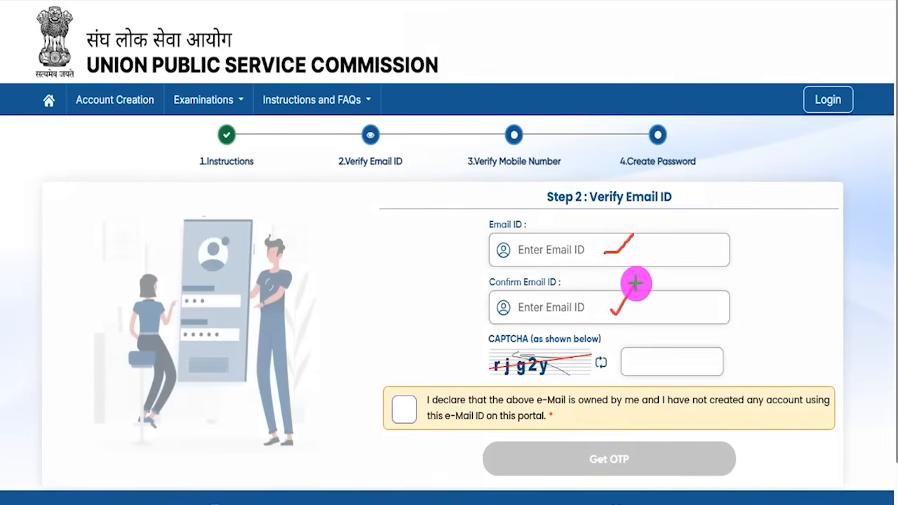
{"action": "left_click_drag", "start_coordinate": [509, 380], "coordinate": [548, 379]}
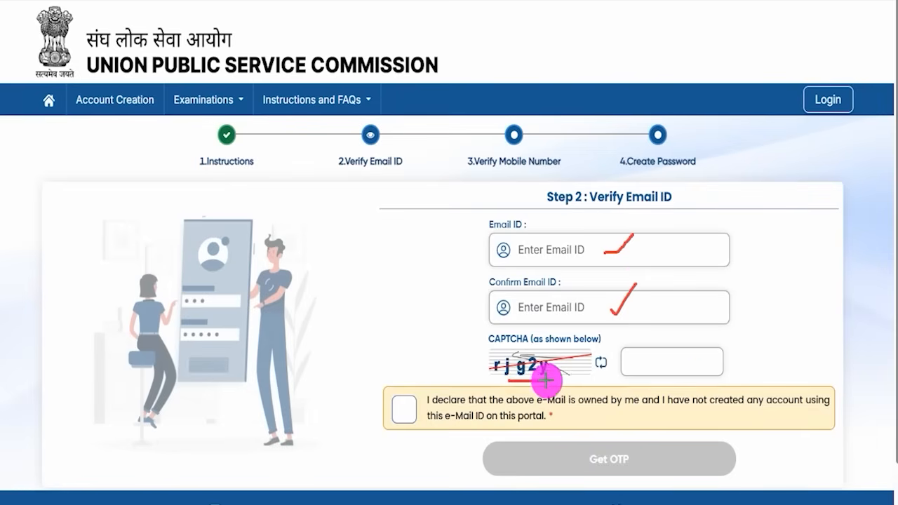
{"action": "left_click_drag", "start_coordinate": [684, 363], "coordinate": [710, 349]}
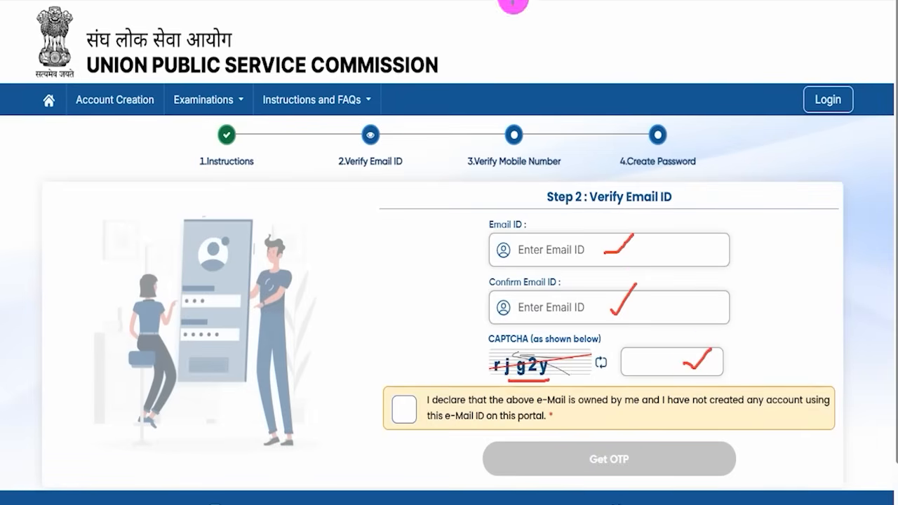
{"action": "left_click", "coordinate": [404, 408]}
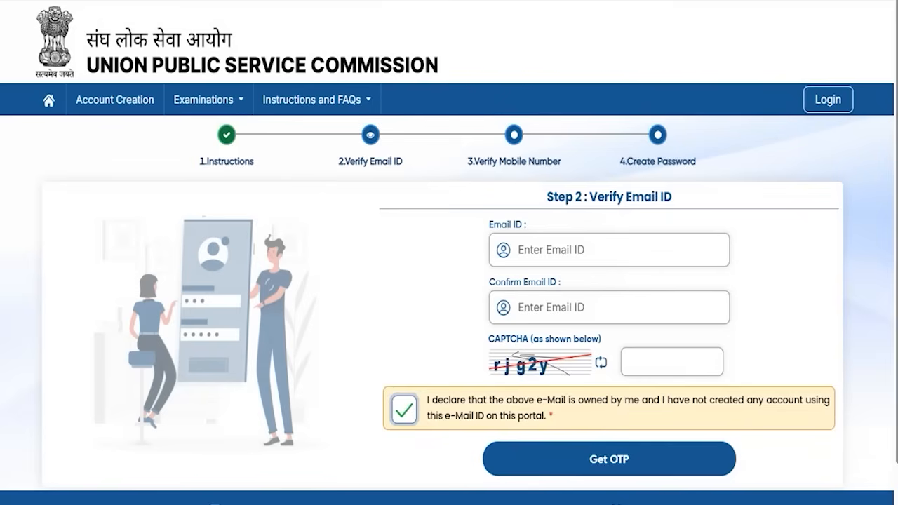
{"action": "left_click_drag", "start_coordinate": [867, 440], "coordinate": [730, 456]}
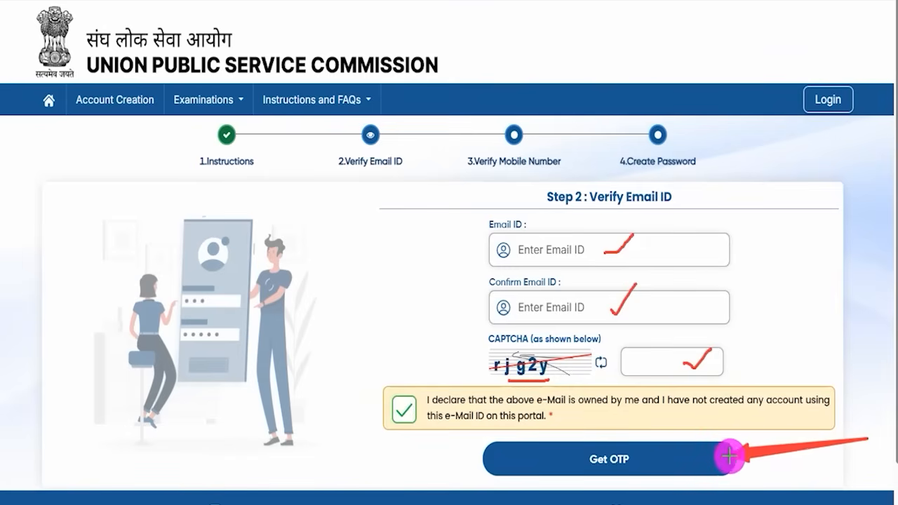
{"action": "left_click", "coordinate": [672, 458]}
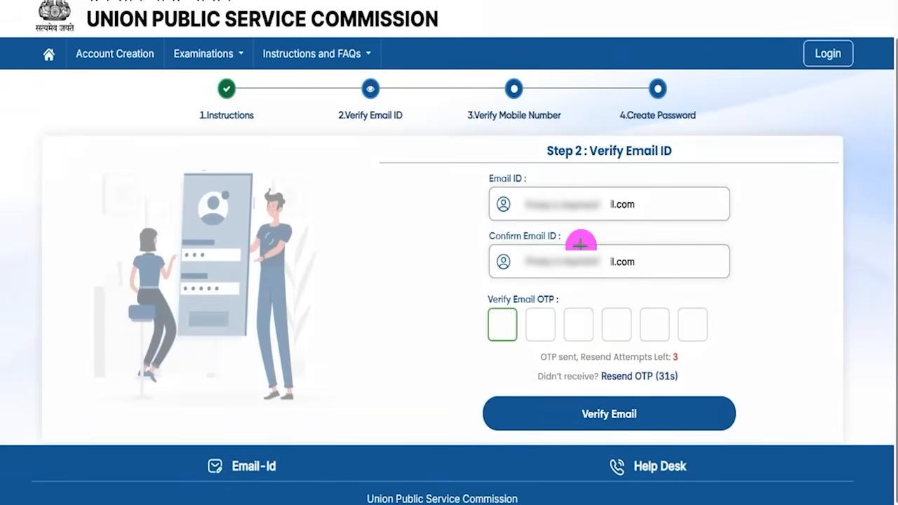
Step: Enter the six-digit email OTP and complete email verification
{"action": "left_click_drag", "start_coordinate": [502, 330], "coordinate": [526, 314]}
{"action": "left_click", "coordinate": [553, 330]}
{"action": "left_click_drag", "start_coordinate": [585, 327], "coordinate": [619, 327]}
{"action": "left_click_drag", "start_coordinate": [635, 319], "coordinate": [643, 322]}
{"action": "left_click", "coordinate": [663, 323]}
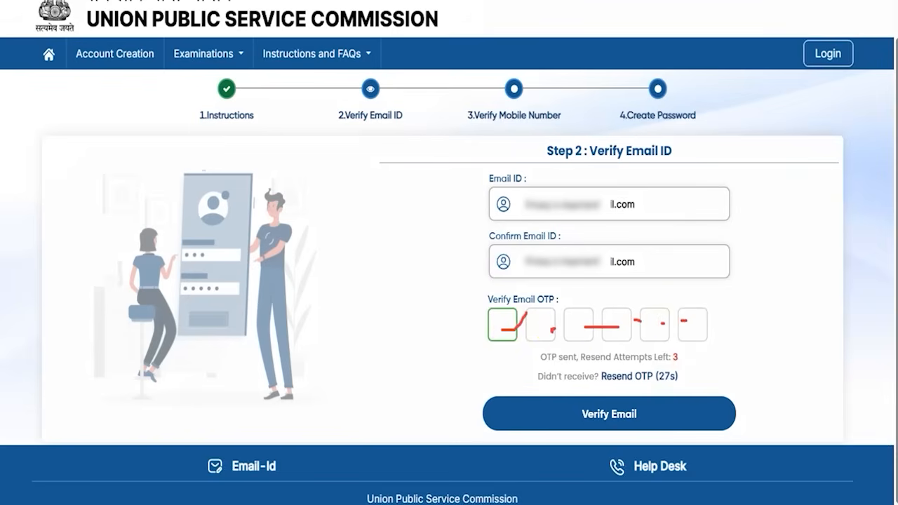
{"action": "left_click_drag", "start_coordinate": [835, 307], "coordinate": [678, 411]}
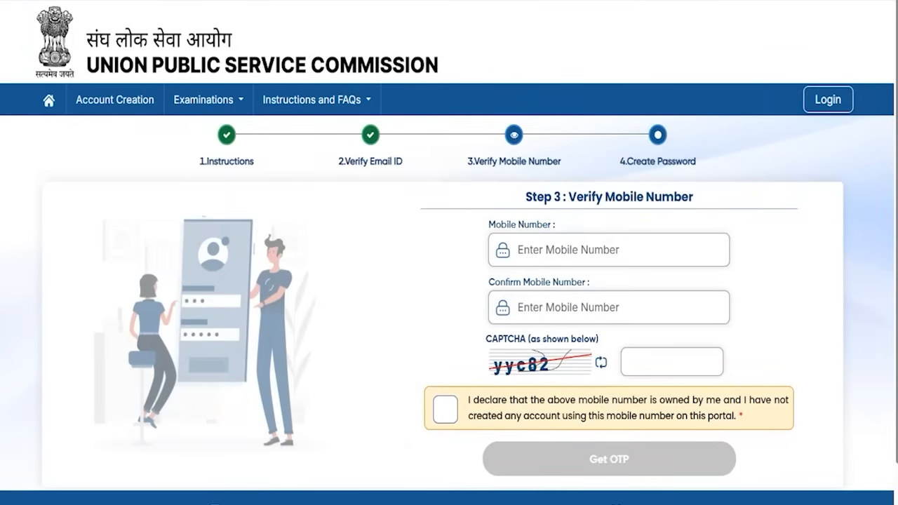
Step: Enter and confirm the mobile number, solve the CAPTCHA, tick the declaration, and request an OTP
{"action": "left_click_drag", "start_coordinate": [618, 252], "coordinate": [641, 229]}
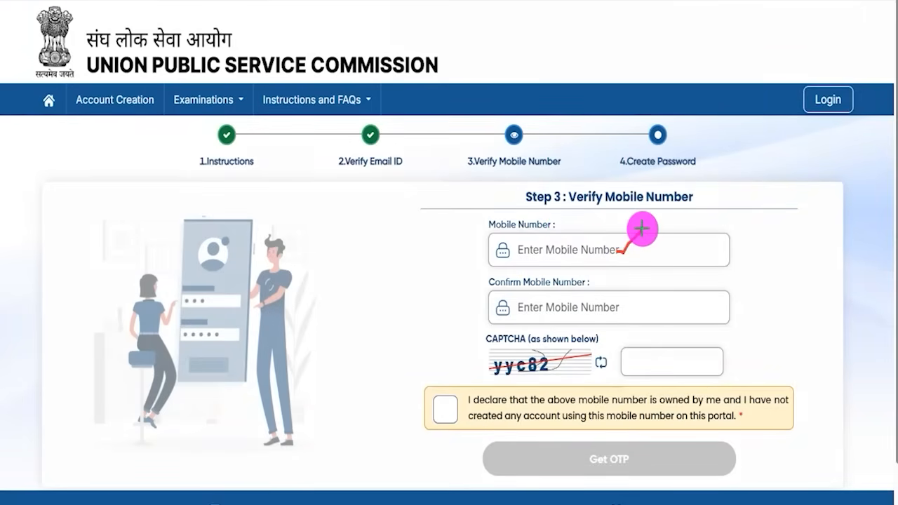
{"action": "left_click_drag", "start_coordinate": [622, 306], "coordinate": [638, 292]}
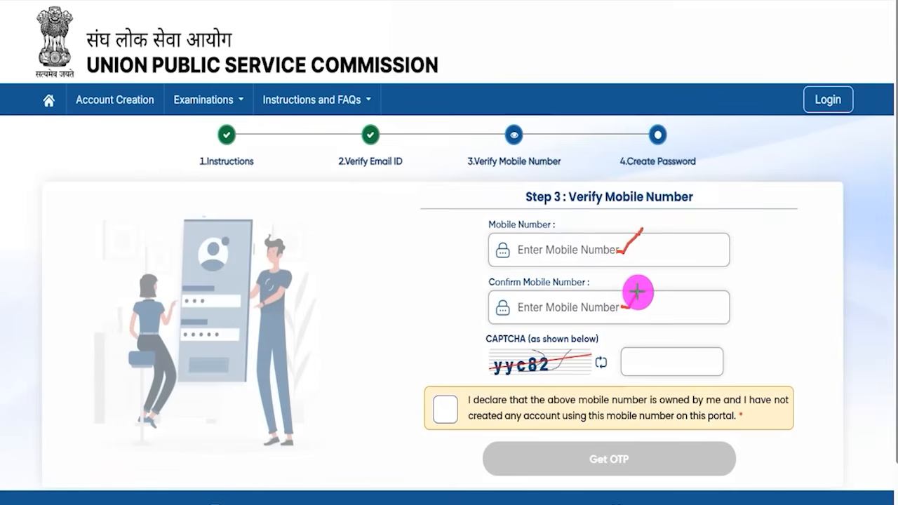
{"action": "left_click_drag", "start_coordinate": [537, 375], "coordinate": [555, 376]}
{"action": "left_click_drag", "start_coordinate": [678, 356], "coordinate": [682, 341]}
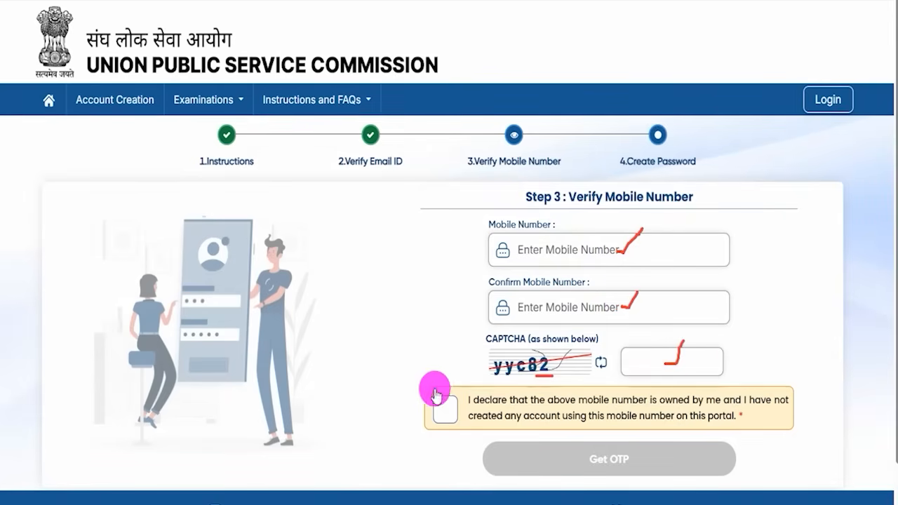
{"action": "left_click", "coordinate": [444, 409]}
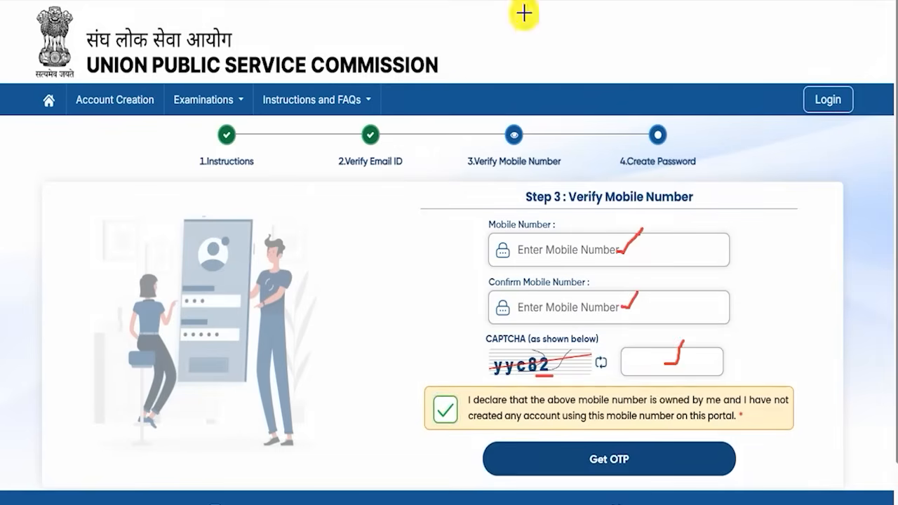
{"action": "left_click_drag", "start_coordinate": [847, 423], "coordinate": [791, 440]}
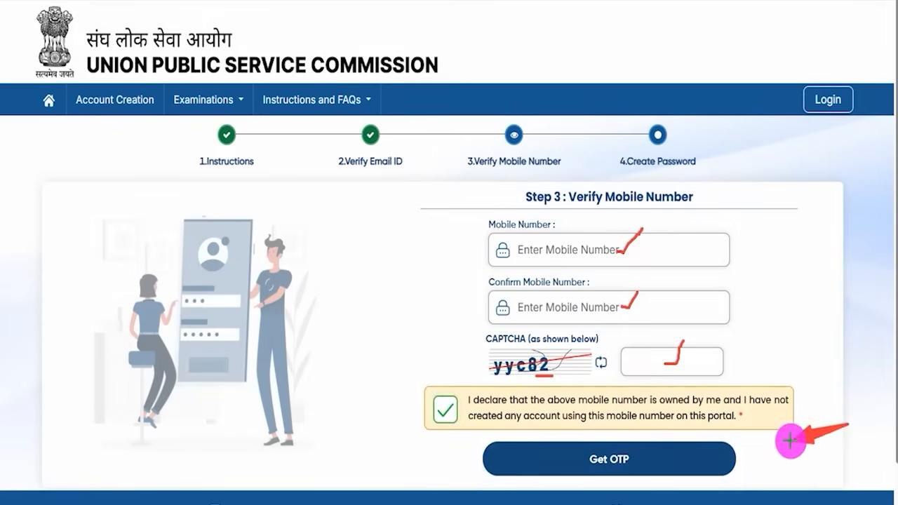
{"action": "left_click", "coordinate": [673, 460]}
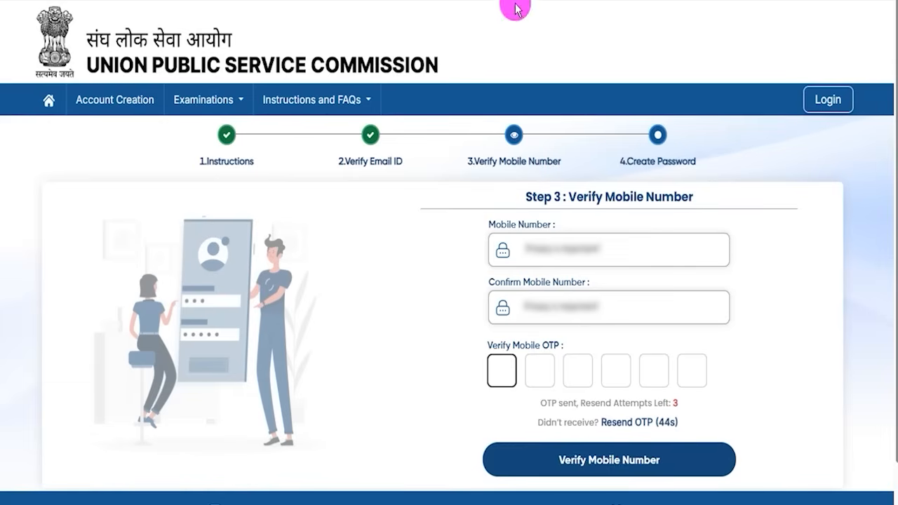
Step: Enter the mobile OTP and verify the mobile number
{"action": "left_click_drag", "start_coordinate": [504, 370], "coordinate": [633, 376]}
{"action": "left_click", "coordinate": [656, 379]}
{"action": "left_click", "coordinate": [703, 383]}
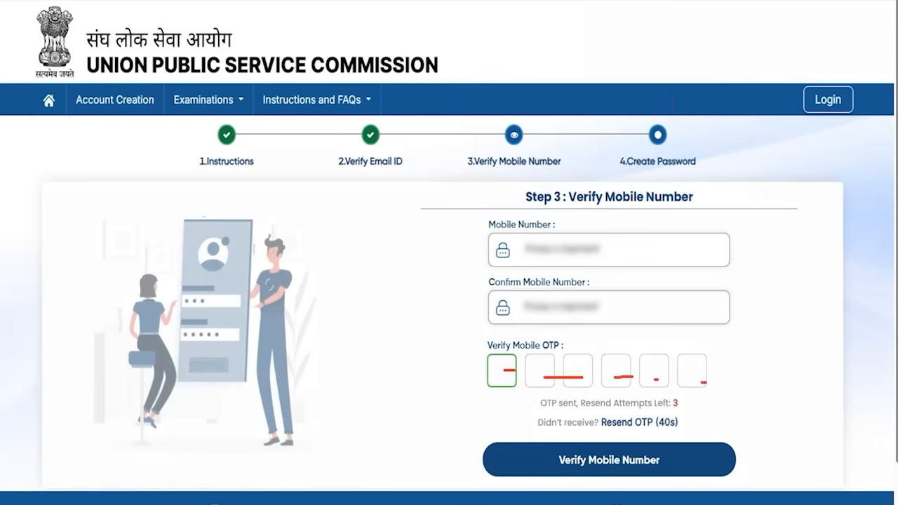
{"action": "left_click_drag", "start_coordinate": [861, 352], "coordinate": [679, 462]}
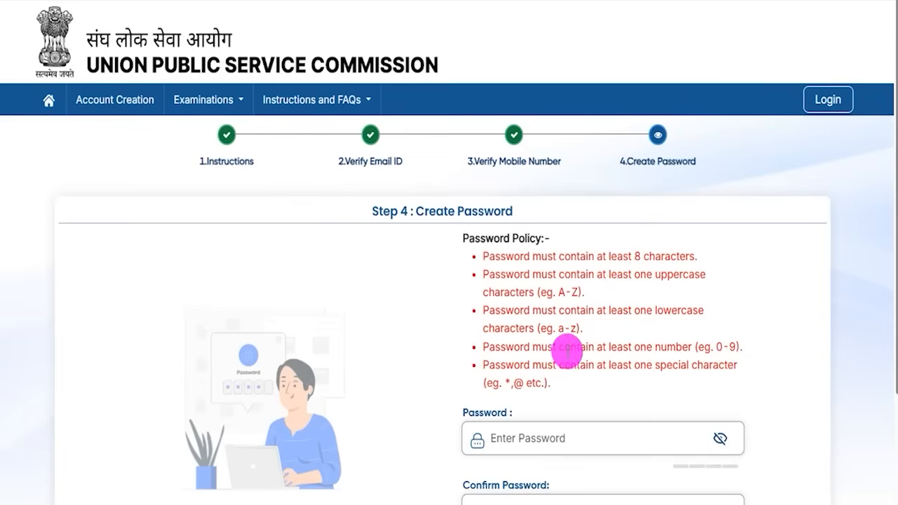
Step: Type a new policy-compliant password in the Password field with its characters shown
{"action": "left_click_drag", "start_coordinate": [489, 257], "coordinate": [646, 257]}
{"action": "left_click_drag", "start_coordinate": [489, 275], "coordinate": [546, 382]}
{"action": "scroll", "coordinate": [562, 372], "scroll_direction": "down", "scroll_amount": 1}
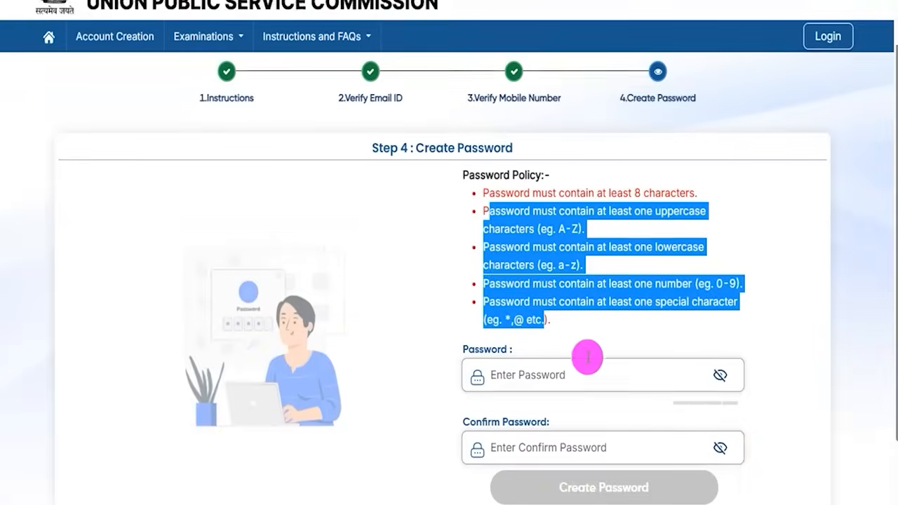
{"action": "left_click", "coordinate": [545, 367]}
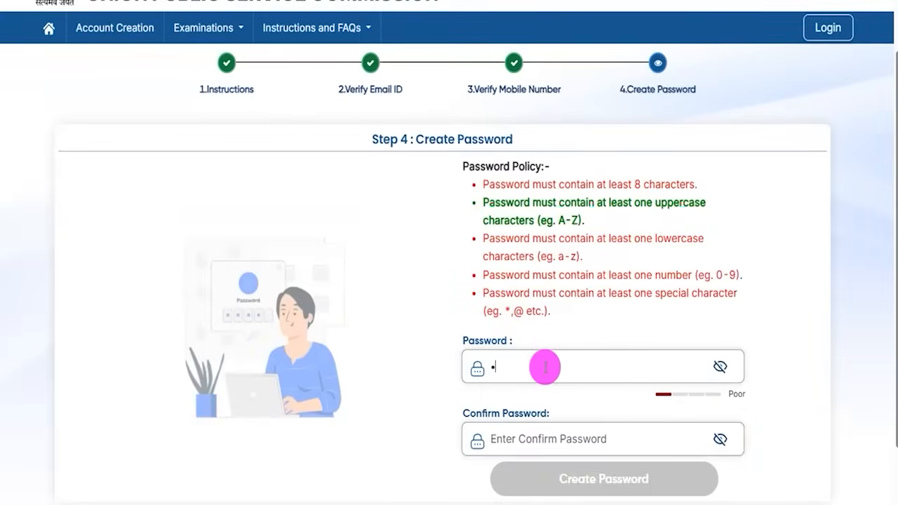
{"action": "left_click", "coordinate": [720, 366]}
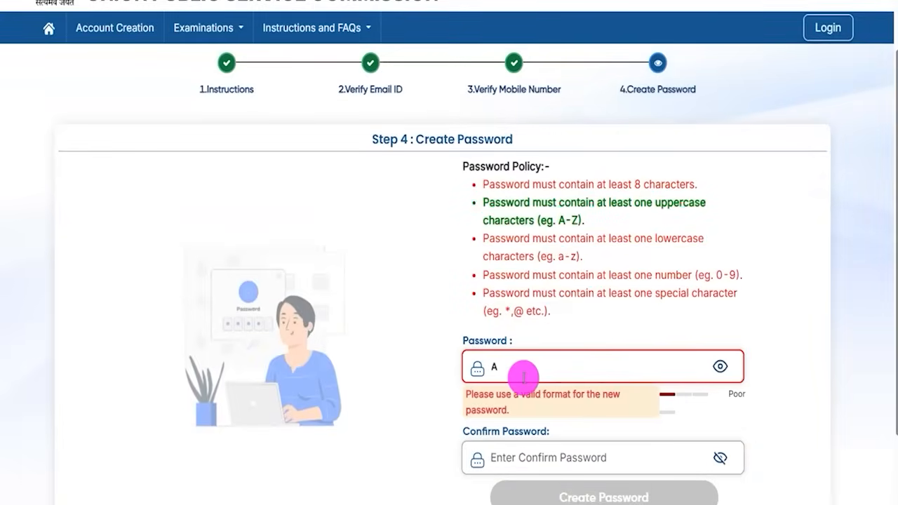
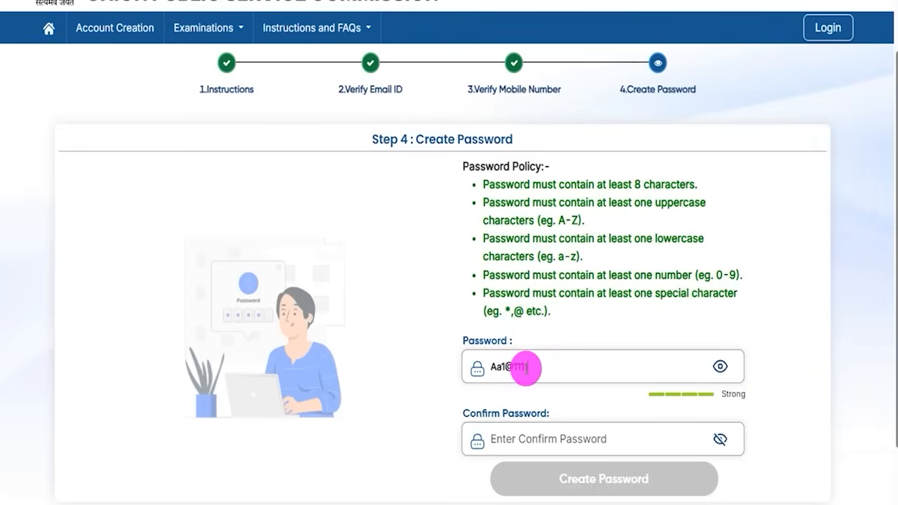
Step: Point out the entered password, then move into the Confirm Password field
{"action": "left_click_drag", "start_coordinate": [535, 365], "coordinate": [502, 366]}
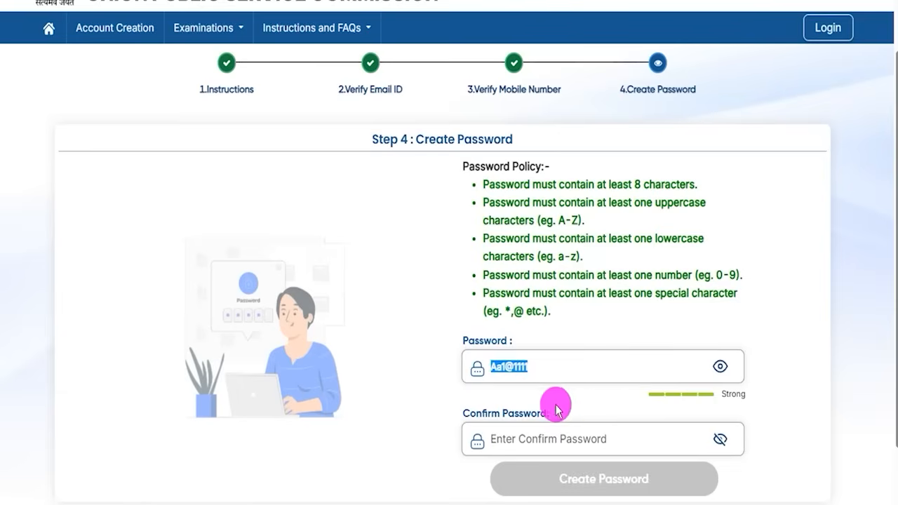
{"action": "left_click", "coordinate": [497, 420]}
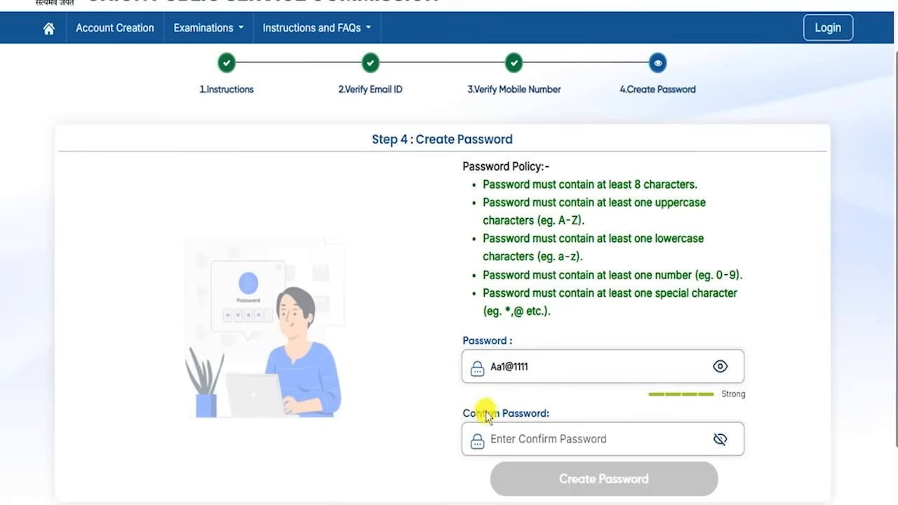
{"action": "left_click", "coordinate": [526, 432]}
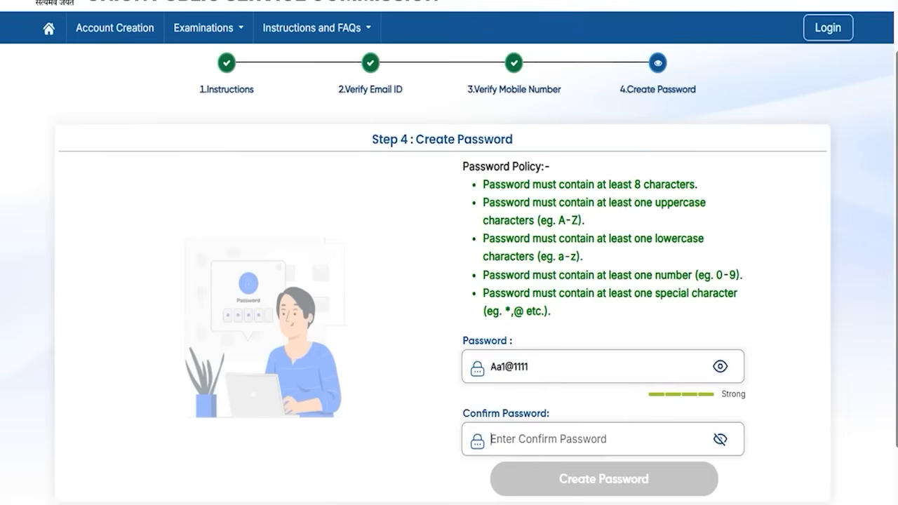
{"action": "key", "text": "ctrl+a"}
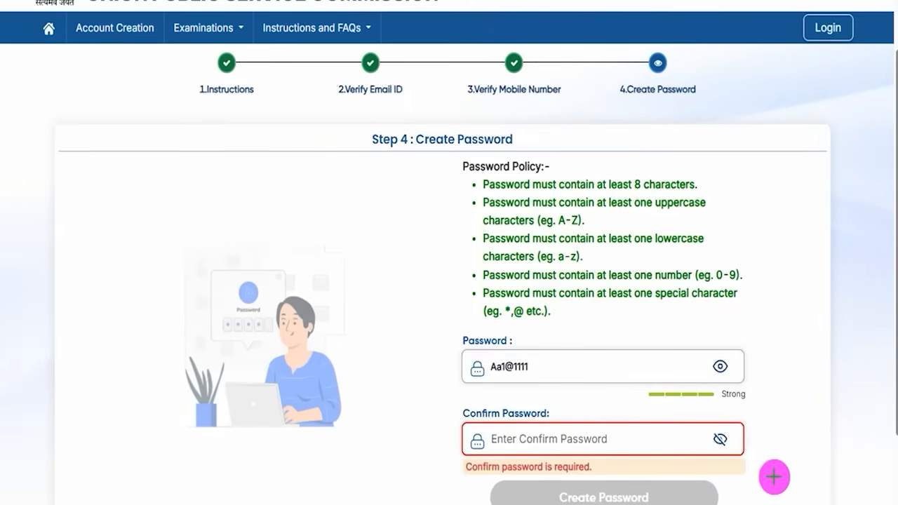
{"action": "left_click_drag", "start_coordinate": [829, 423], "coordinate": [692, 498]}
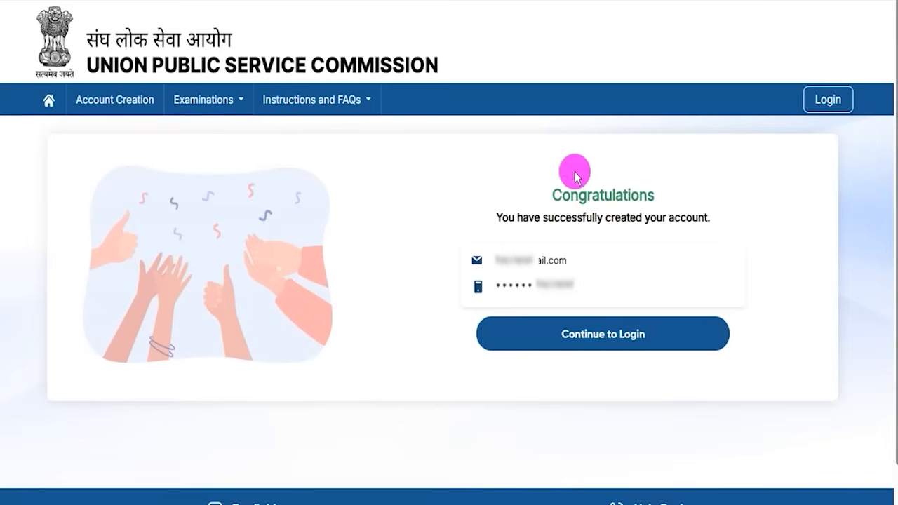
Step: Review the Congratulations account-created message and continue to the login page
{"action": "left_click_drag", "start_coordinate": [561, 194], "coordinate": [618, 191]}
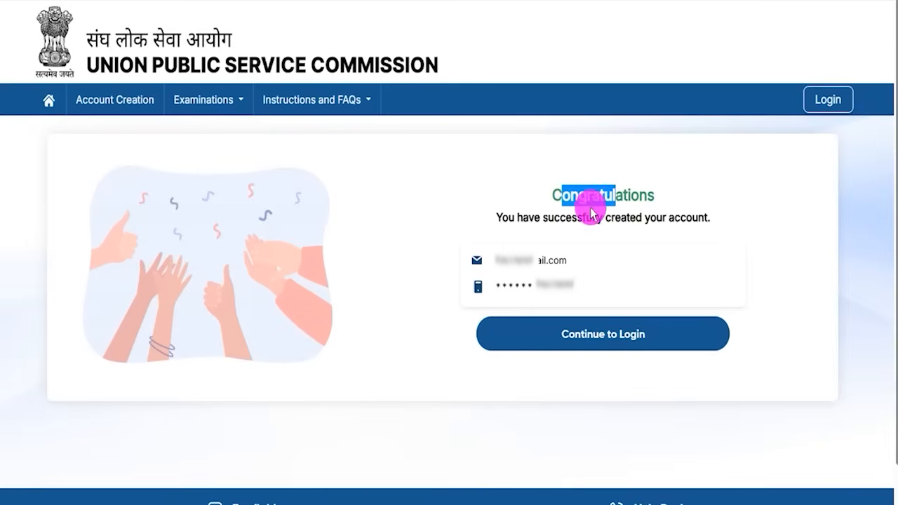
{"action": "left_click_drag", "start_coordinate": [522, 218], "coordinate": [652, 216]}
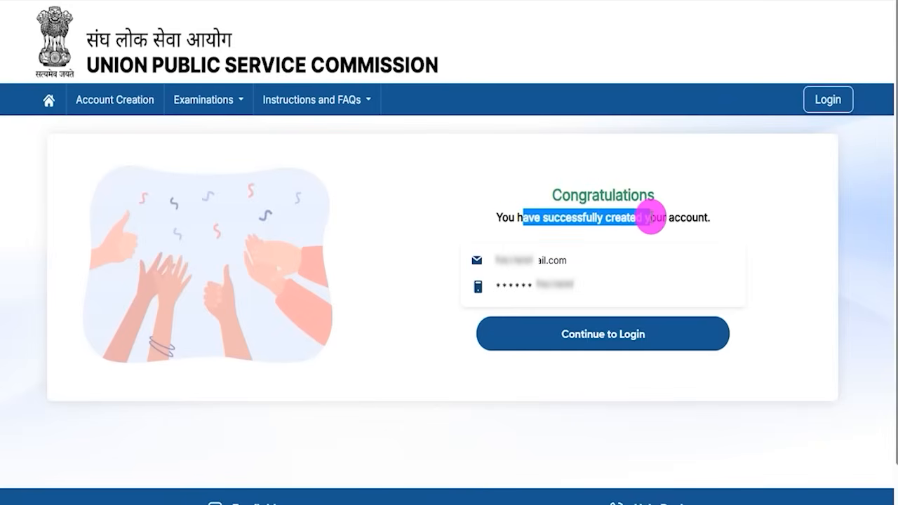
{"action": "left_click_drag", "start_coordinate": [351, 298], "coordinate": [509, 331]}
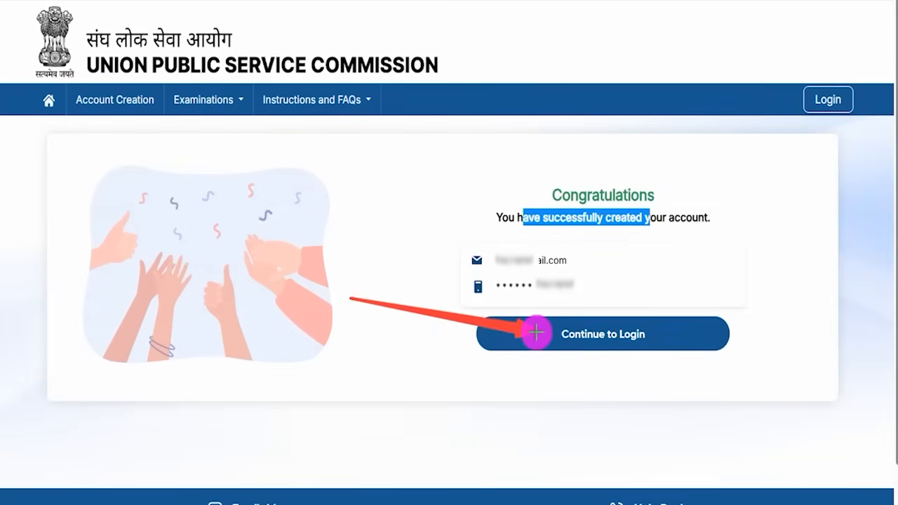
{"action": "left_click", "coordinate": [537, 328]}
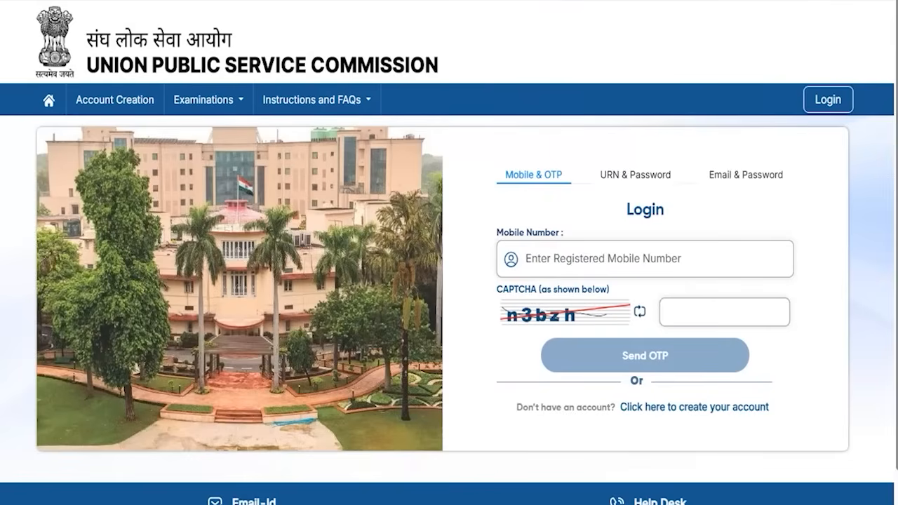
{"action": "left_click_drag", "start_coordinate": [482, 146], "coordinate": [577, 195]}
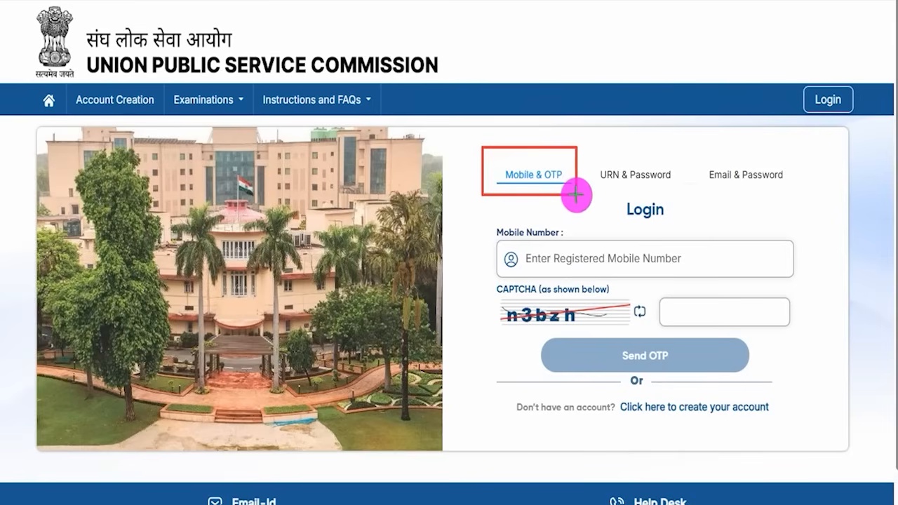
{"action": "mouse_move", "coordinate": [696, 144]}
{"action": "left_mouse_down"}
{"action": "mouse_move", "coordinate": [752, 187]}
{"action": "mouse_move", "coordinate": [794, 198]}
{"action": "left_mouse_up"}
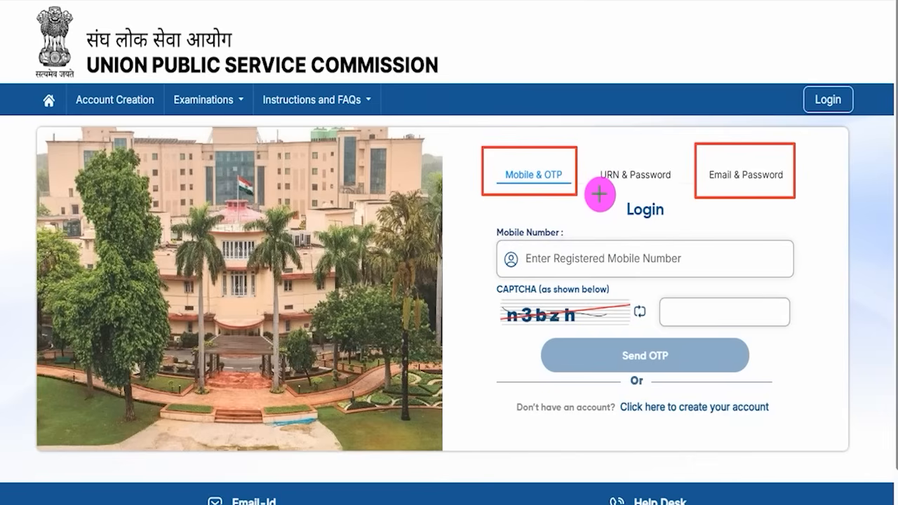
{"action": "left_click_drag", "start_coordinate": [590, 149], "coordinate": [676, 189]}
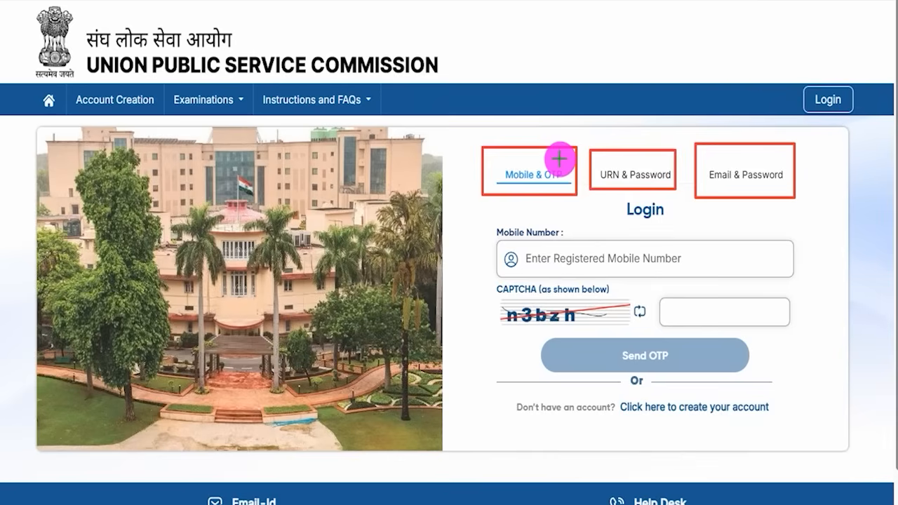
{"action": "left_click_drag", "start_coordinate": [570, 159], "coordinate": [583, 130]}
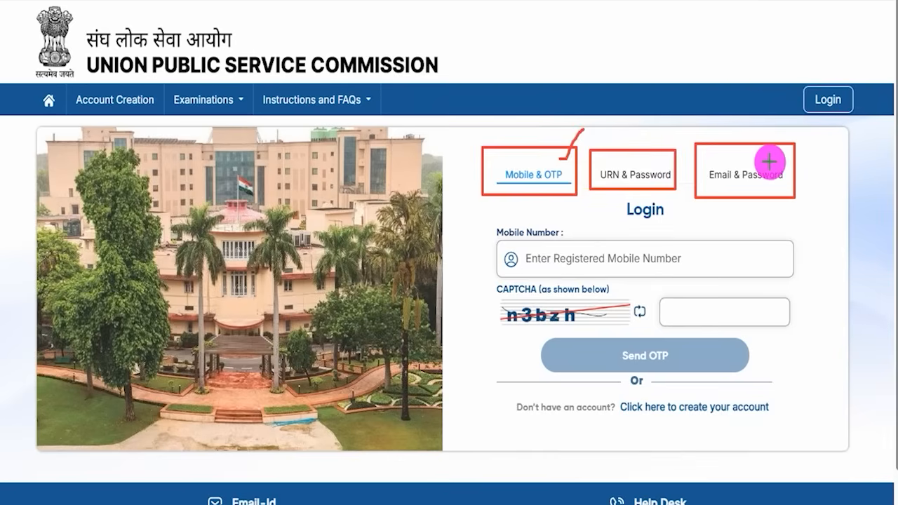
{"action": "left_click_drag", "start_coordinate": [775, 162], "coordinate": [802, 138]}
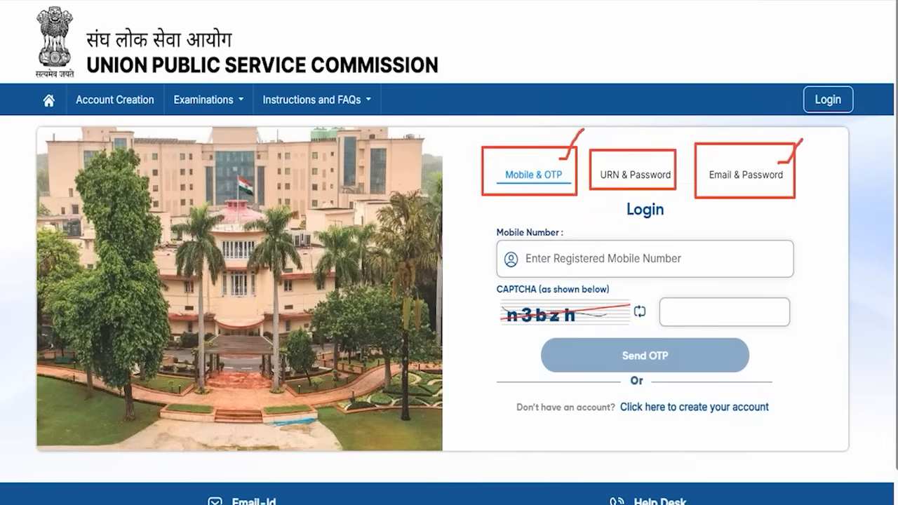
{"action": "key", "text": "Escape"}
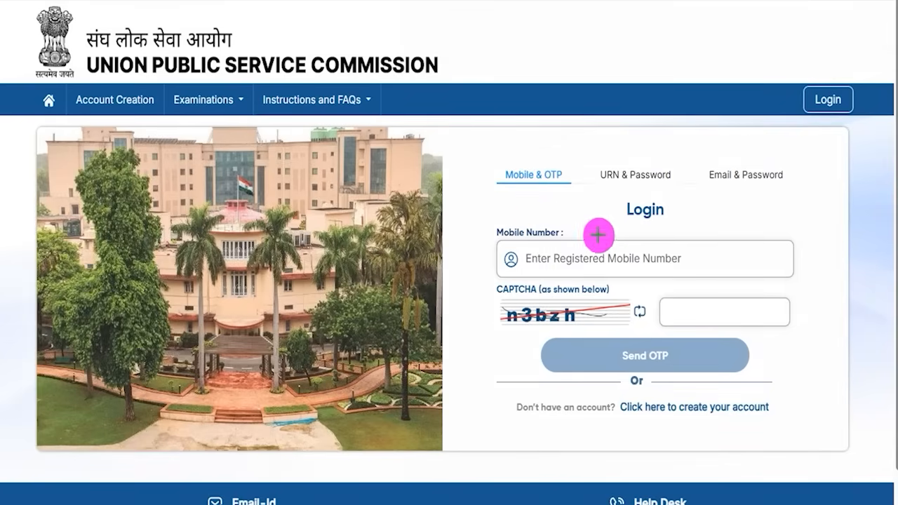
{"action": "mouse_move", "coordinate": [641, 261]}
{"action": "left_mouse_down"}
{"action": "mouse_move", "coordinate": [652, 262]}
{"action": "mouse_move", "coordinate": [677, 234]}
{"action": "left_mouse_up"}
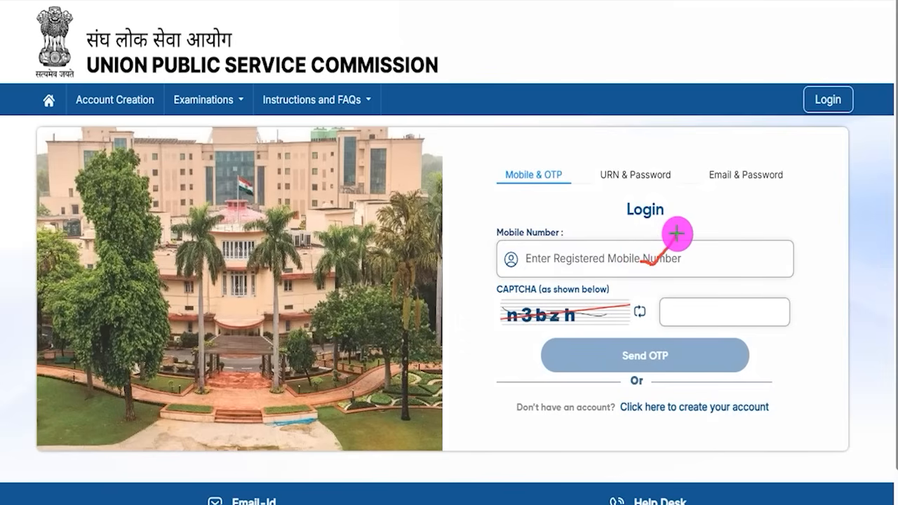
{"action": "left_click_drag", "start_coordinate": [534, 325], "coordinate": [591, 324]}
{"action": "left_click_drag", "start_coordinate": [744, 315], "coordinate": [780, 280]}
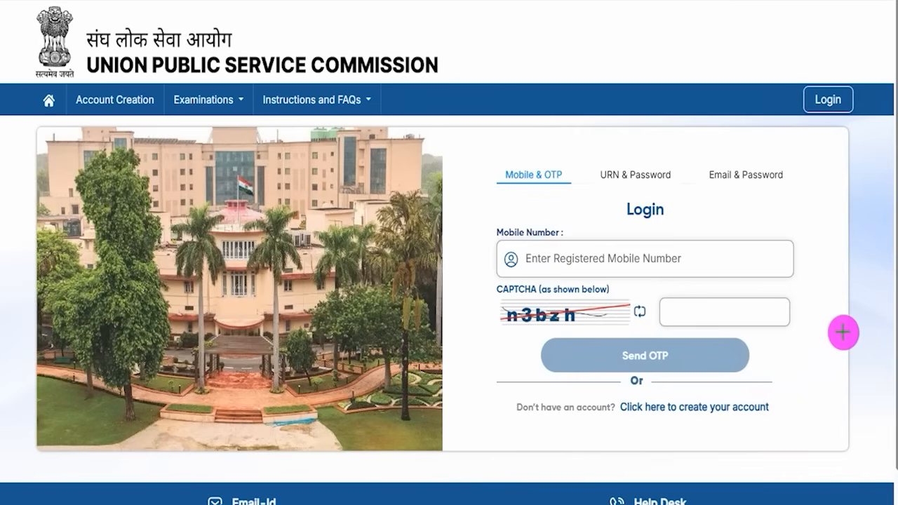
{"action": "left_click_drag", "start_coordinate": [853, 326], "coordinate": [707, 355]}
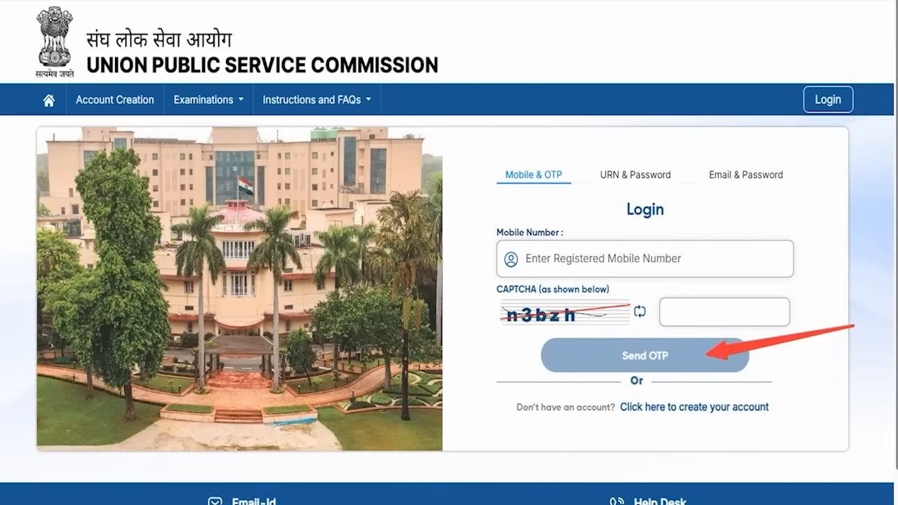
{"action": "key", "text": "Escape"}
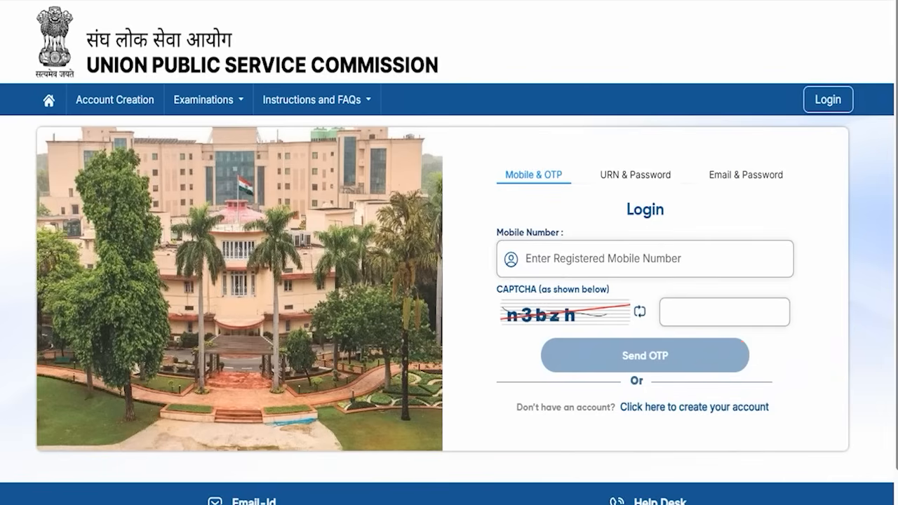
Step: Sign in through the Email & Password tab using the account email, password and CAPTCHA
{"action": "left_click", "coordinate": [738, 176]}
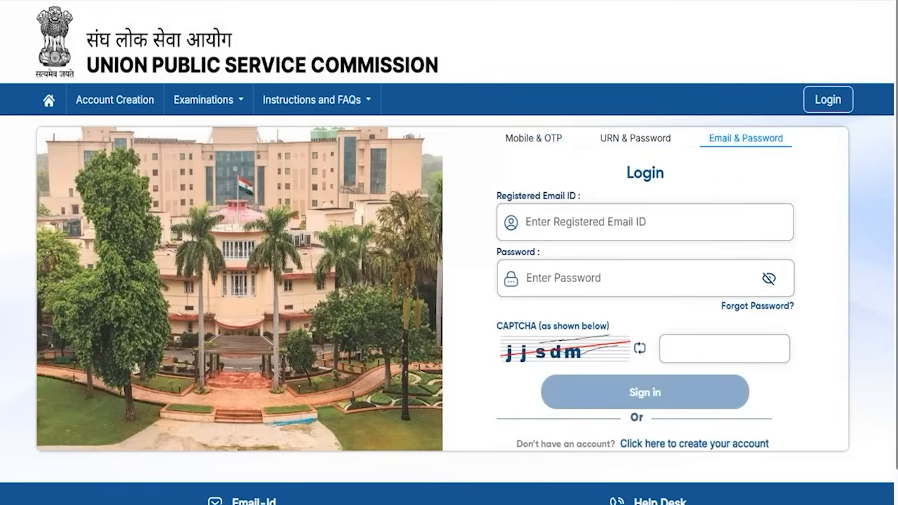
{"action": "left_click_drag", "start_coordinate": [652, 226], "coordinate": [681, 204]}
{"action": "left_click_drag", "start_coordinate": [634, 278], "coordinate": [660, 256]}
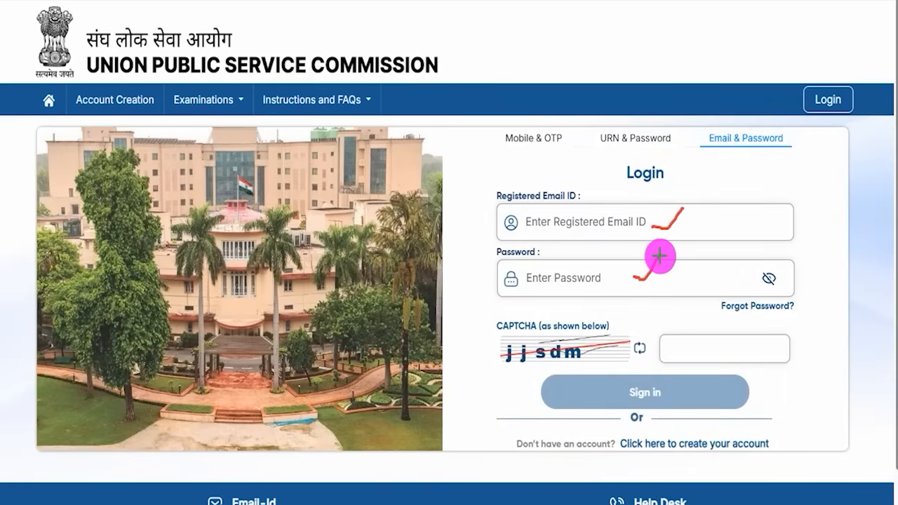
{"action": "left_click_drag", "start_coordinate": [535, 364], "coordinate": [576, 359]}
{"action": "left_click_drag", "start_coordinate": [723, 349], "coordinate": [759, 325]}
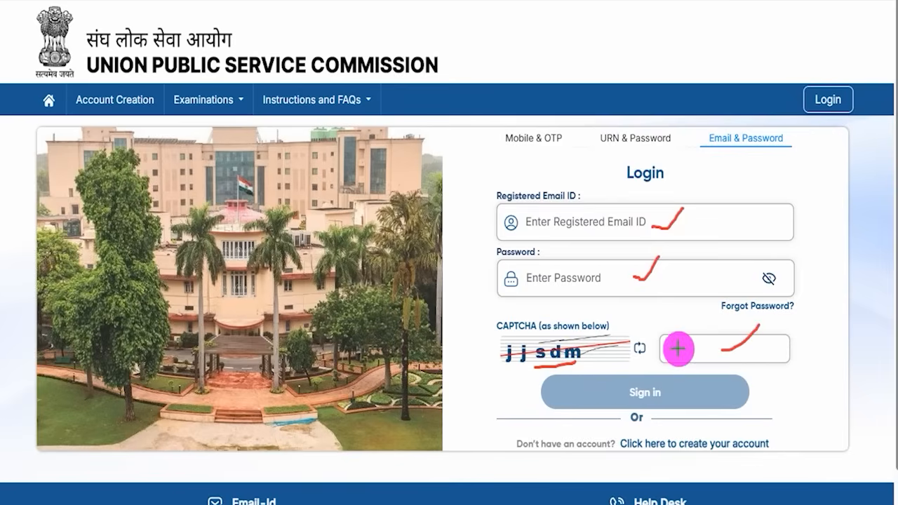
{"action": "left_click_drag", "start_coordinate": [862, 353], "coordinate": [715, 391]}
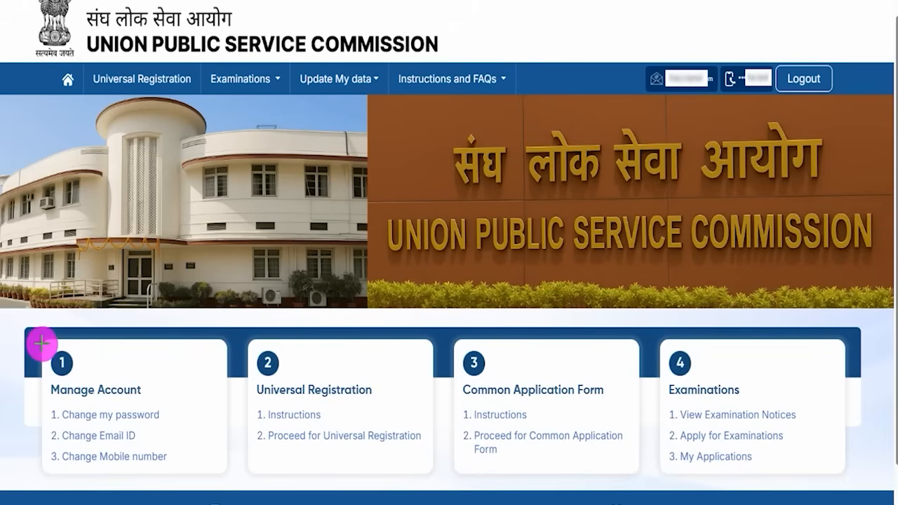
{"action": "mouse_move", "coordinate": [43, 346]}
{"action": "left_mouse_down"}
{"action": "mouse_move", "coordinate": [150, 397]}
{"action": "mouse_move", "coordinate": [180, 478]}
{"action": "left_mouse_up"}
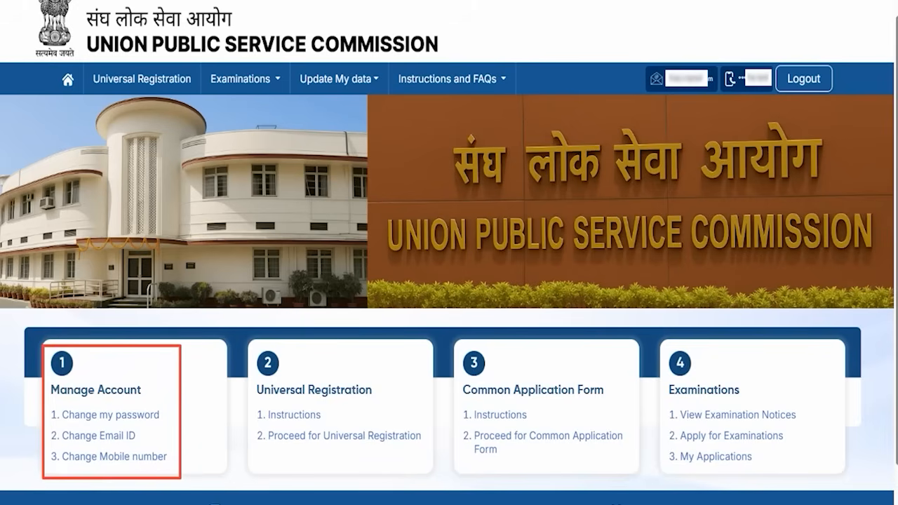
{"action": "mouse_move", "coordinate": [176, 399]}
{"action": "left_mouse_down"}
{"action": "mouse_move", "coordinate": [139, 435]}
{"action": "mouse_move", "coordinate": [162, 423]}
{"action": "left_mouse_up"}
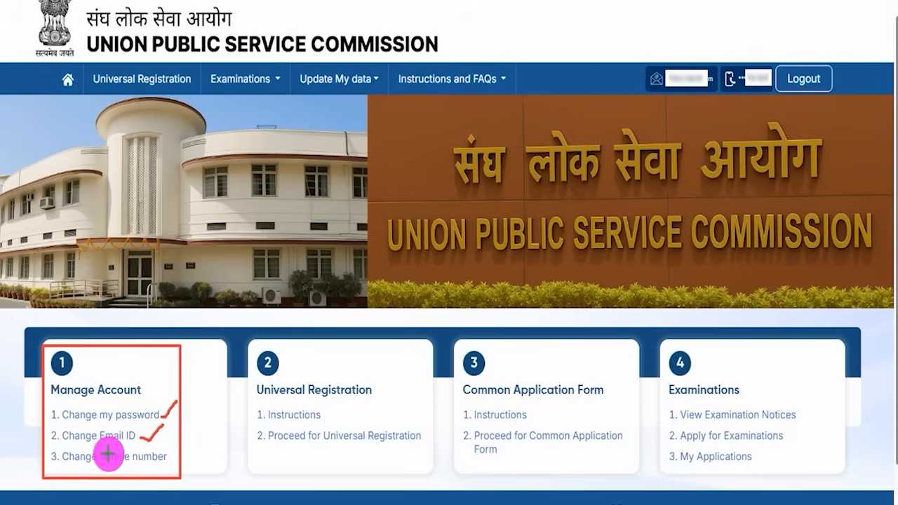
{"action": "left_click_drag", "start_coordinate": [168, 459], "coordinate": [190, 442]}
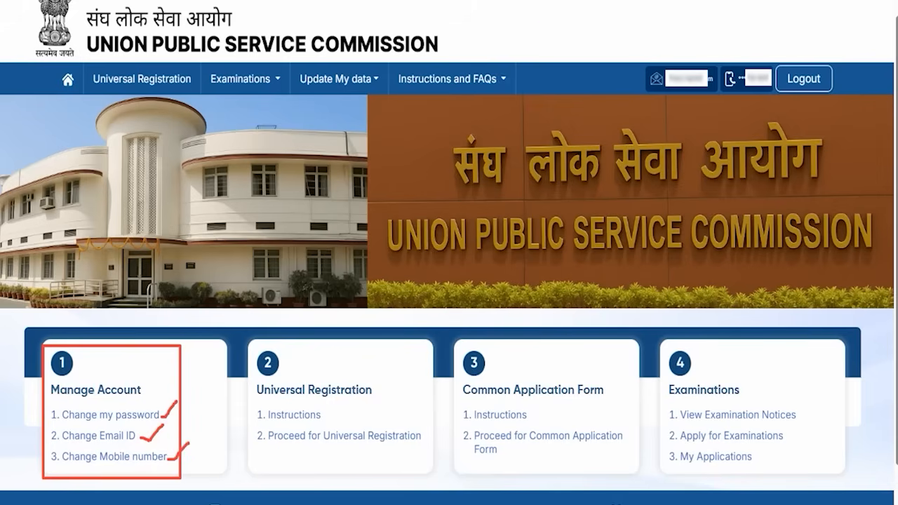
{"action": "key", "text": "Escape"}
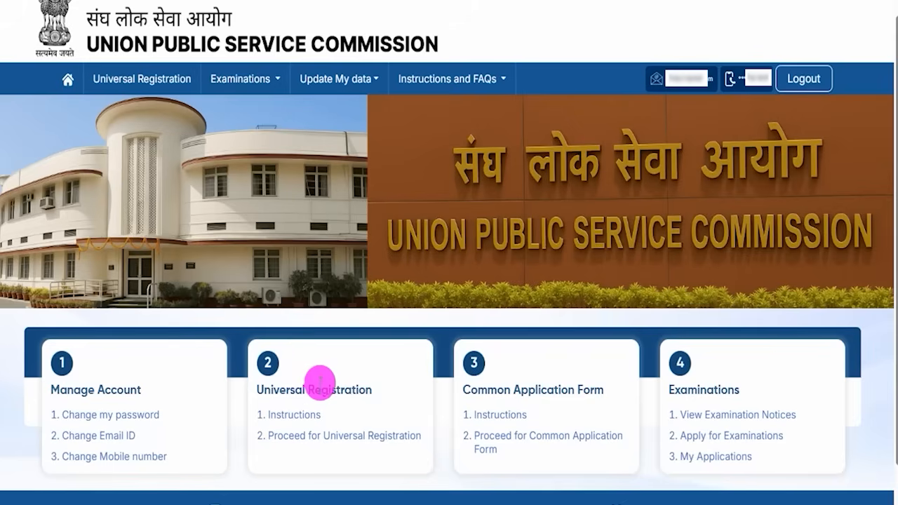
{"action": "left_click_drag", "start_coordinate": [262, 387], "coordinate": [358, 388]}
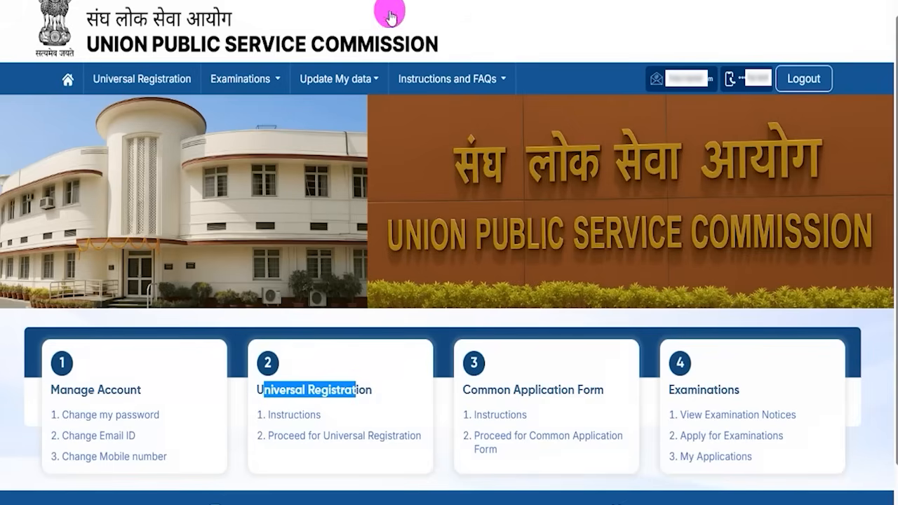
{"action": "left_click_drag", "start_coordinate": [242, 404], "coordinate": [328, 424]}
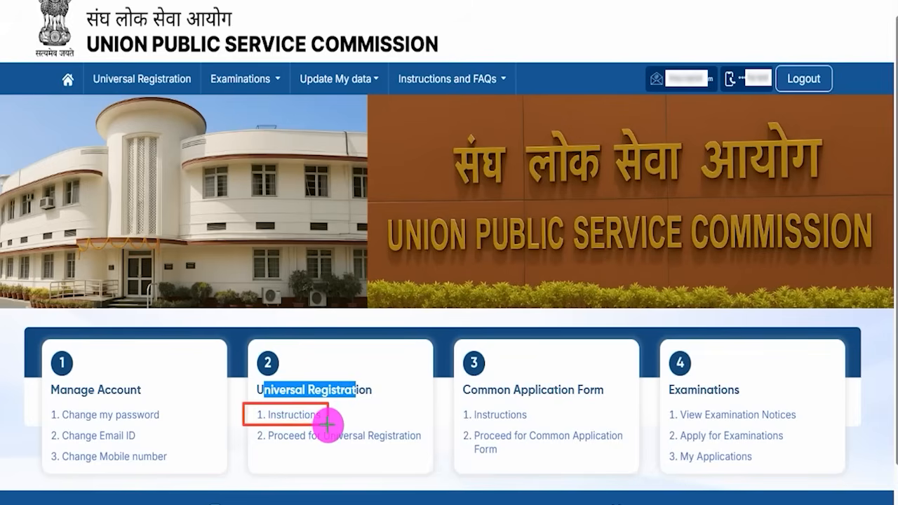
{"action": "key", "text": "Escape"}
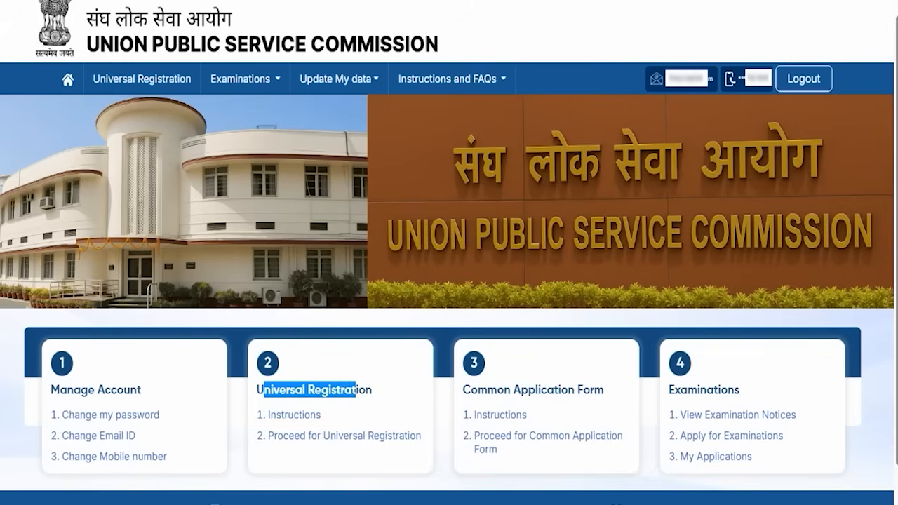
Step: Open 1. Instructions under Universal Registration and read down to the Proceed for Universal Registration button
{"action": "left_click", "coordinate": [308, 419]}
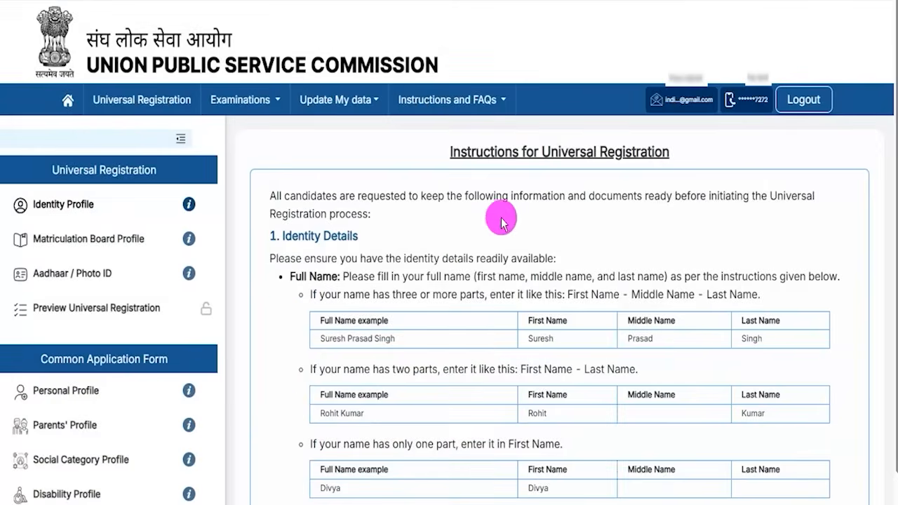
{"action": "left_click_drag", "start_coordinate": [384, 258], "coordinate": [417, 256]}
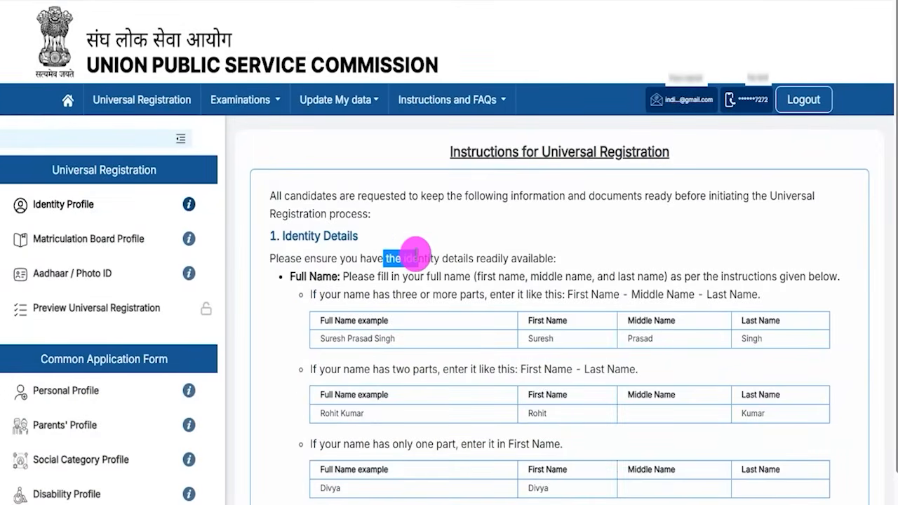
{"action": "left_click_drag", "start_coordinate": [461, 151], "coordinate": [527, 152]}
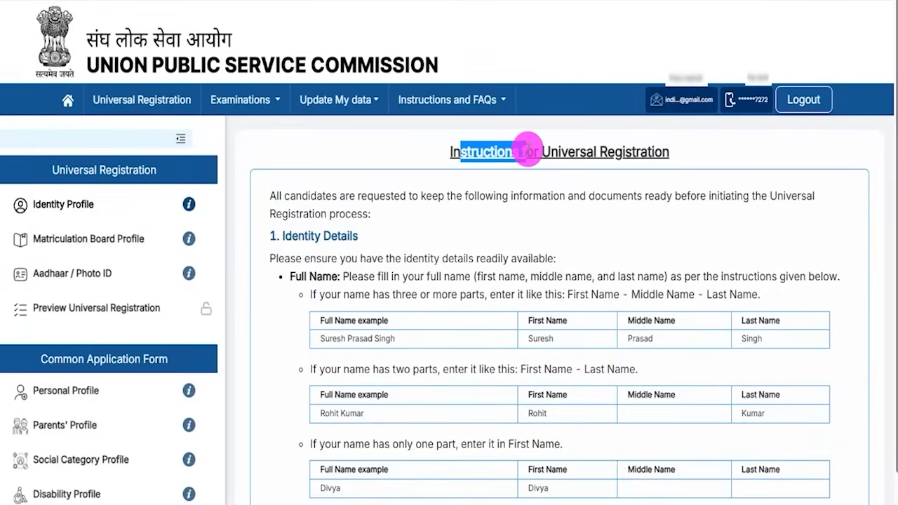
{"action": "left_click_drag", "start_coordinate": [337, 196], "coordinate": [438, 196]}
{"action": "left_click_drag", "start_coordinate": [323, 260], "coordinate": [485, 295]}
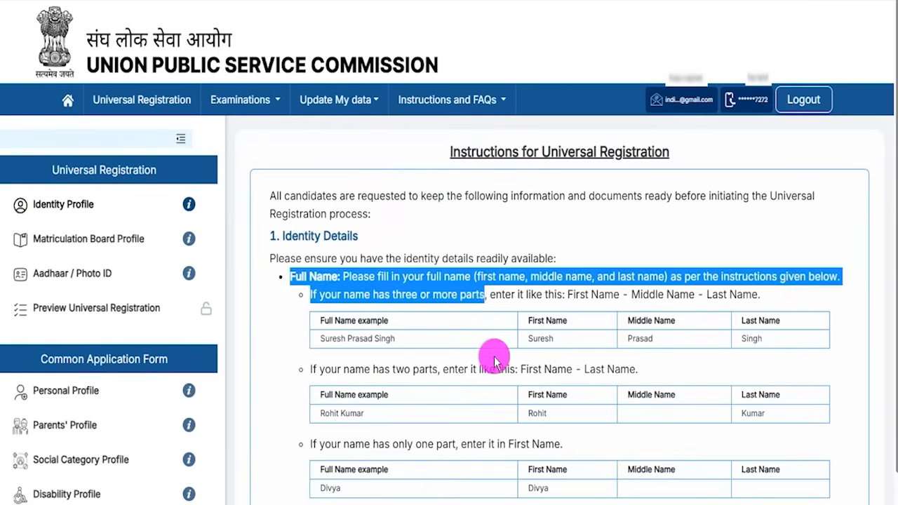
{"action": "left_click", "coordinate": [495, 357]}
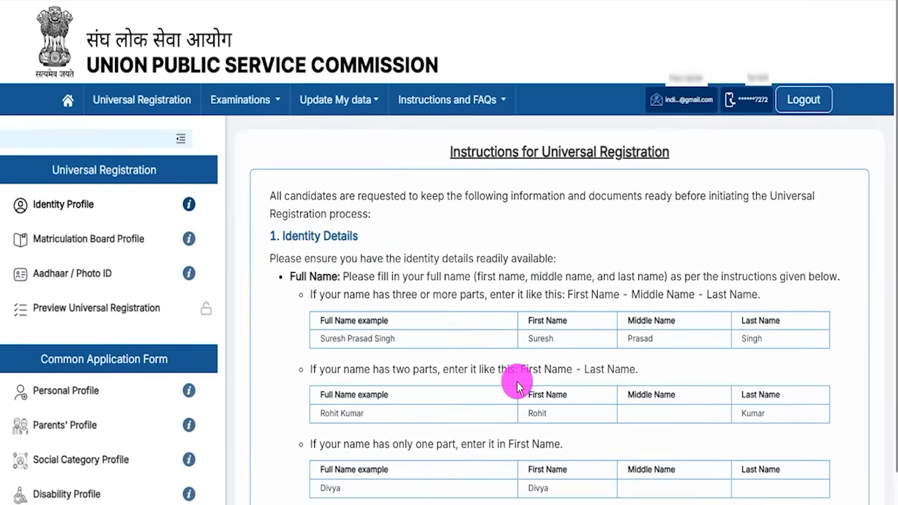
{"action": "scroll", "coordinate": [518, 383], "scroll_direction": "down", "scroll_amount": 5}
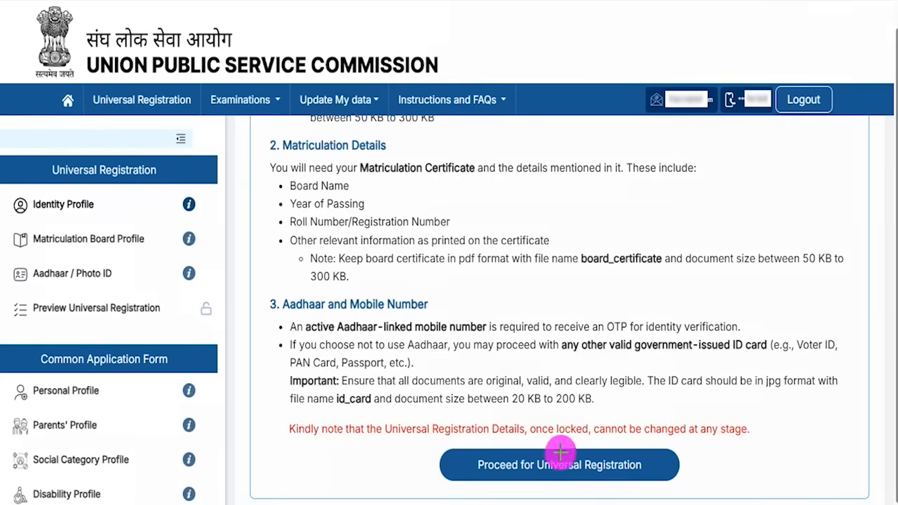
{"action": "left_click_drag", "start_coordinate": [825, 418], "coordinate": [654, 462]}
Step: Proceed for Universal Registration and look over the Identity Profile name fields
{"action": "left_click", "coordinate": [654, 461]}
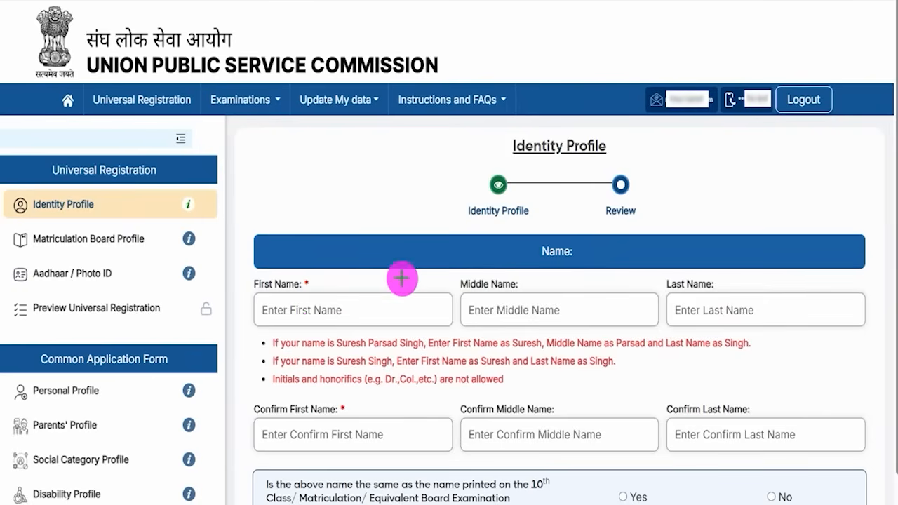
{"action": "left_click_drag", "start_coordinate": [348, 309], "coordinate": [396, 277]}
{"action": "left_click_drag", "start_coordinate": [556, 309], "coordinate": [608, 266]}
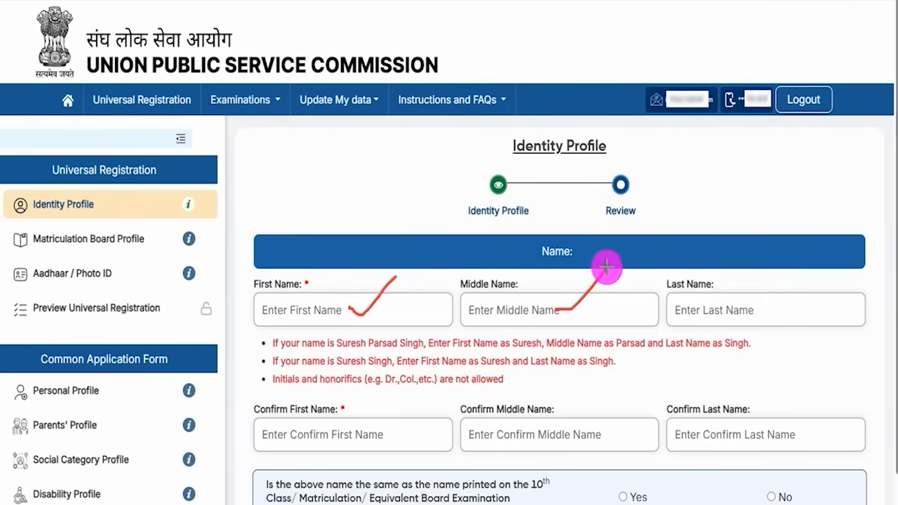
{"action": "left_click_drag", "start_coordinate": [750, 311], "coordinate": [803, 261]}
{"action": "left_click_drag", "start_coordinate": [504, 317], "coordinate": [538, 317]}
{"action": "left_click_drag", "start_coordinate": [711, 316], "coordinate": [713, 315]}
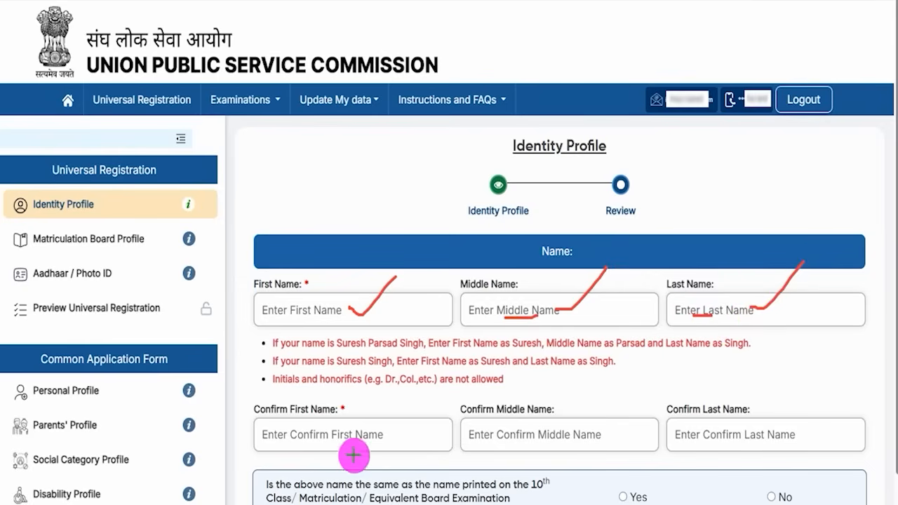
{"action": "left_click_drag", "start_coordinate": [338, 440], "coordinate": [388, 394]}
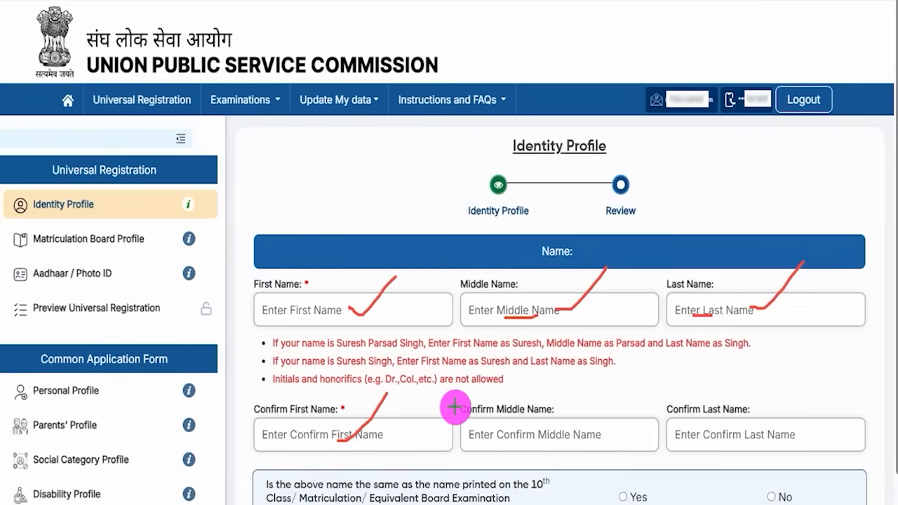
{"action": "left_click_drag", "start_coordinate": [574, 433], "coordinate": [619, 397]}
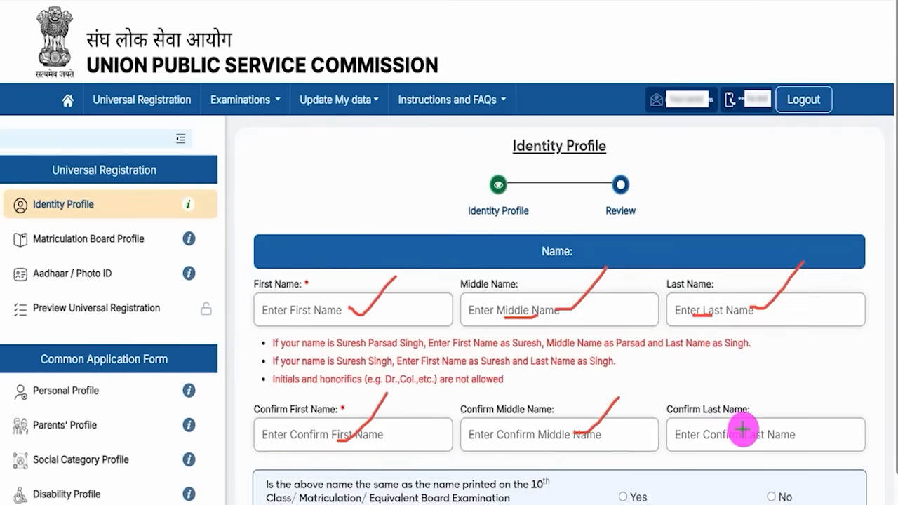
{"action": "left_click_drag", "start_coordinate": [750, 430], "coordinate": [777, 398]}
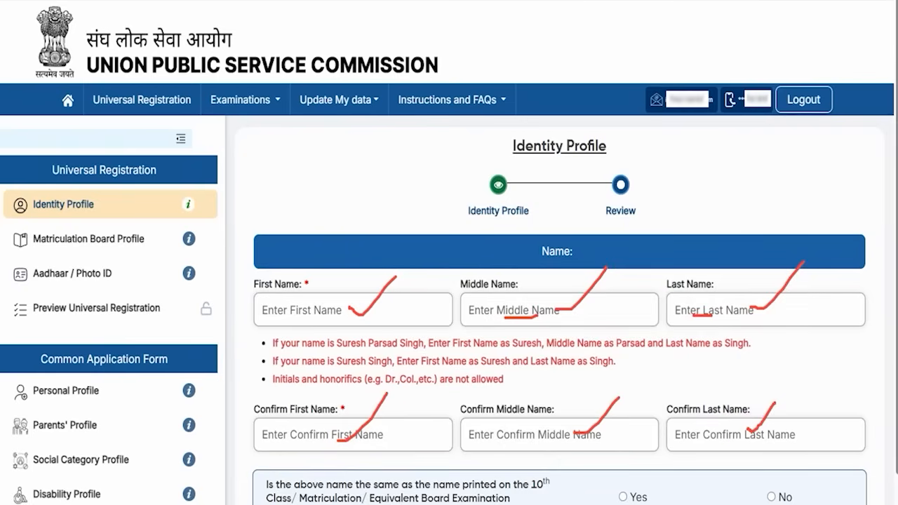
{"action": "left_click", "coordinate": [406, 1]}
Step: Scroll down to the question on whether the name matches the 10th Class certificate
{"action": "scroll", "coordinate": [405, 271], "scroll_direction": "down", "scroll_amount": 3}
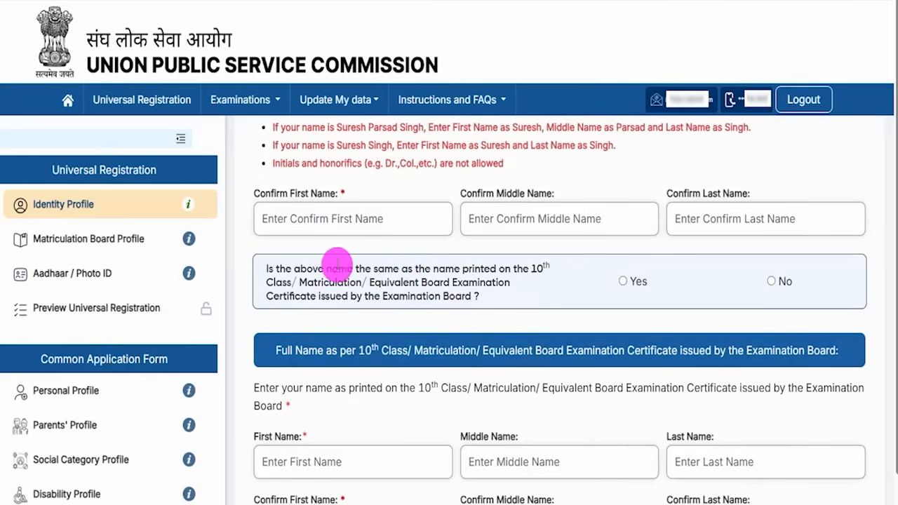
{"action": "left_click_drag", "start_coordinate": [327, 269], "coordinate": [441, 269]}
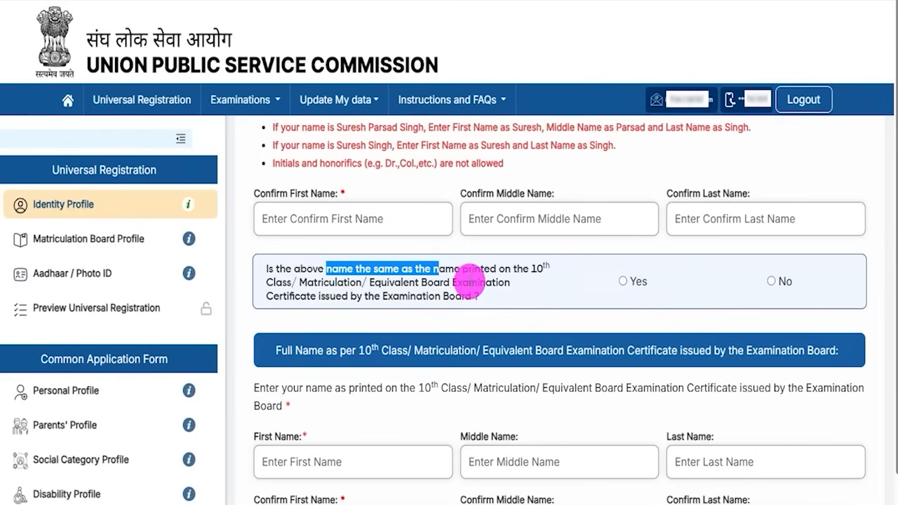
{"action": "scroll", "coordinate": [463, 283], "scroll_direction": "up", "scroll_amount": 1}
{"action": "scroll", "coordinate": [563, 365], "scroll_direction": "down", "scroll_amount": 2}
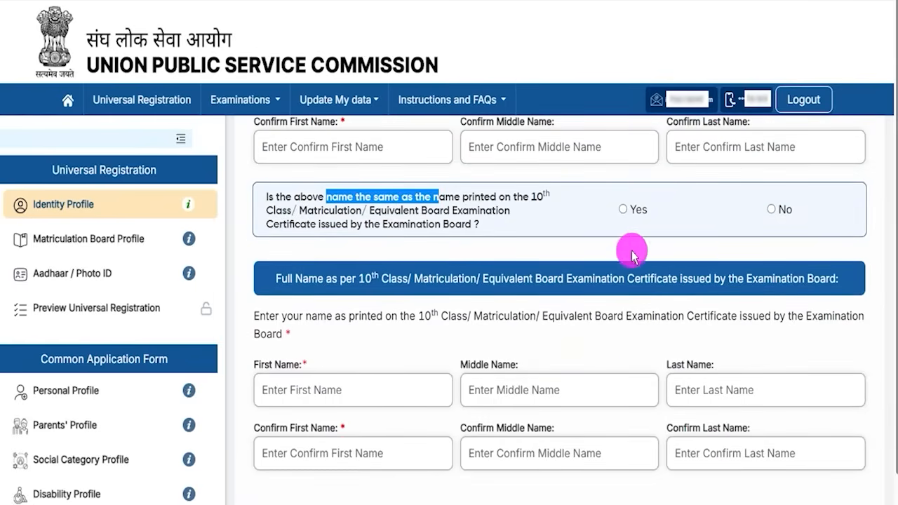
Step: Answer No to the name-match question and note the gazette evidence requirement
{"action": "left_click", "coordinate": [770, 210]}
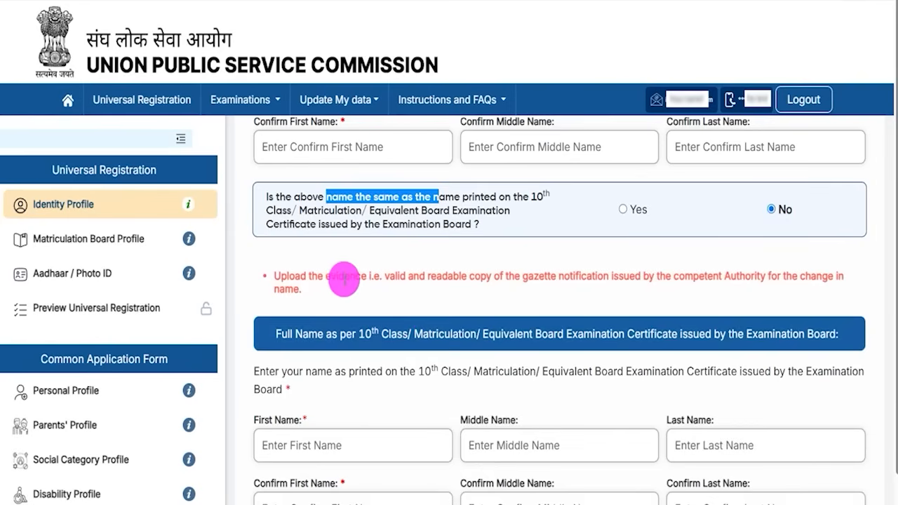
{"action": "left_click", "coordinate": [387, 276]}
{"action": "left_click_drag", "start_coordinate": [386, 275], "coordinate": [511, 329]}
{"action": "scroll", "coordinate": [512, 329], "scroll_direction": "down", "scroll_amount": 2}
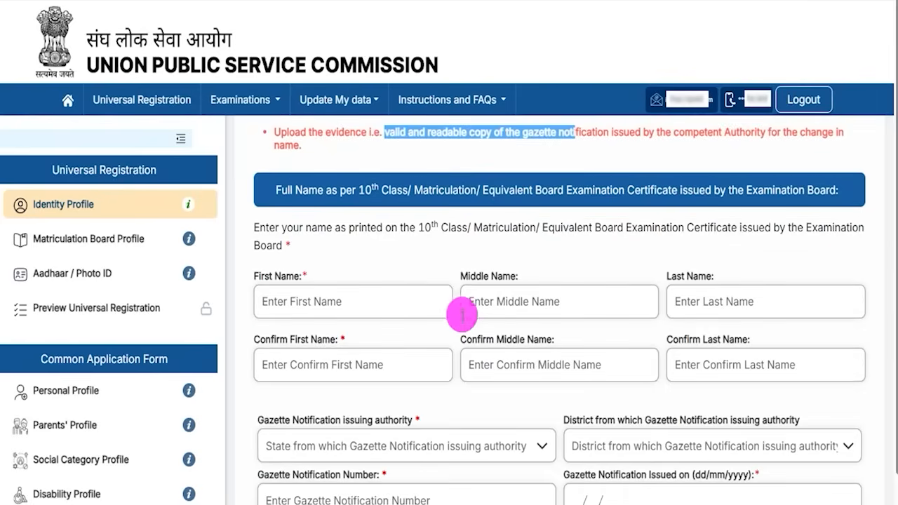
{"action": "left_click", "coordinate": [270, 279]}
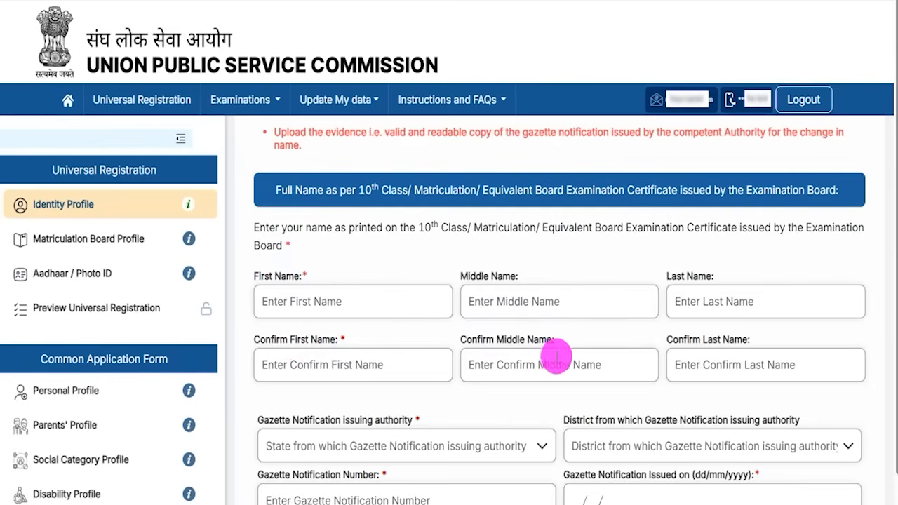
{"action": "scroll", "coordinate": [449, 379], "scroll_direction": "down", "scroll_amount": 2}
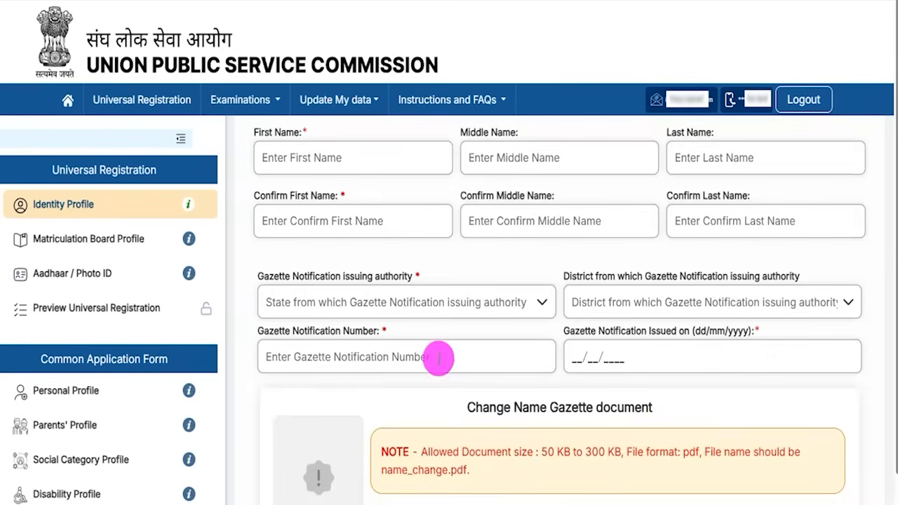
Step: Browse the Gazette authority and District lists and note the 50 KB–300 KB PDF upload rule
{"action": "left_click", "coordinate": [358, 304]}
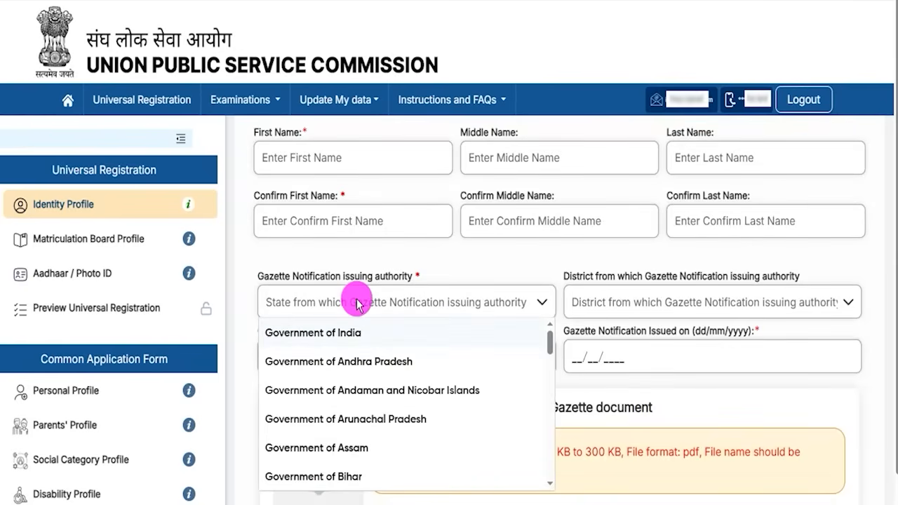
{"action": "left_click", "coordinate": [656, 302]}
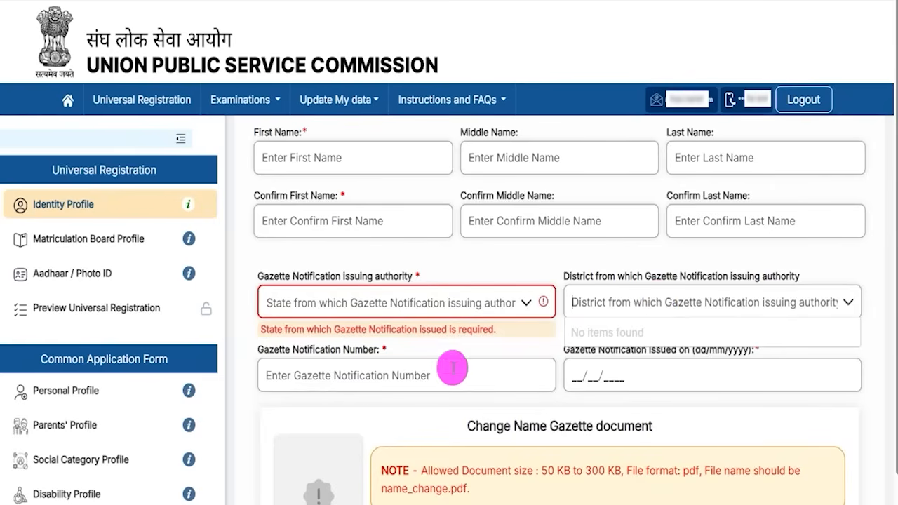
{"action": "left_click", "coordinate": [363, 381]}
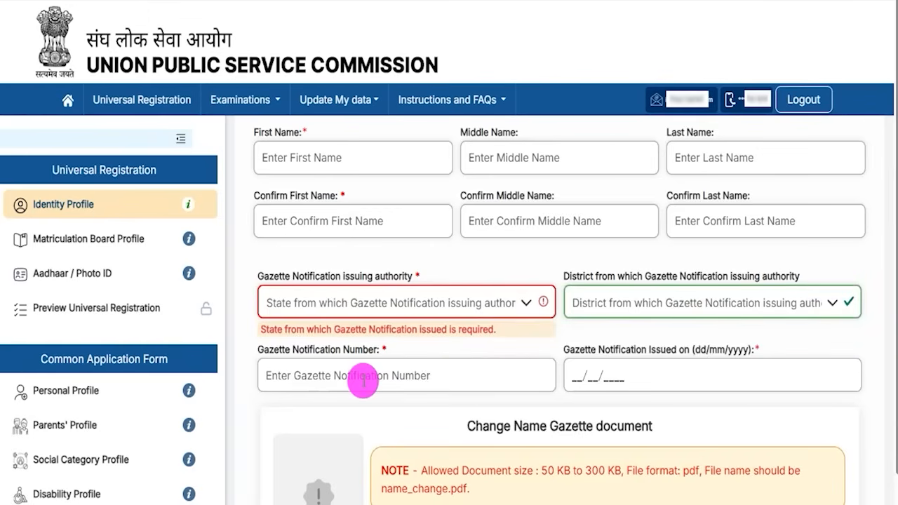
{"action": "left_click", "coordinate": [585, 375]}
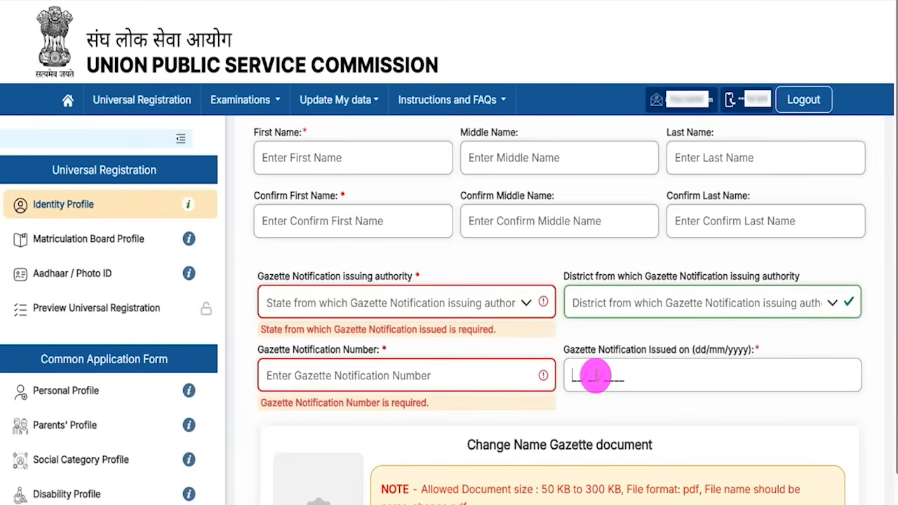
{"action": "scroll", "coordinate": [595, 376], "scroll_direction": "down", "scroll_amount": 2}
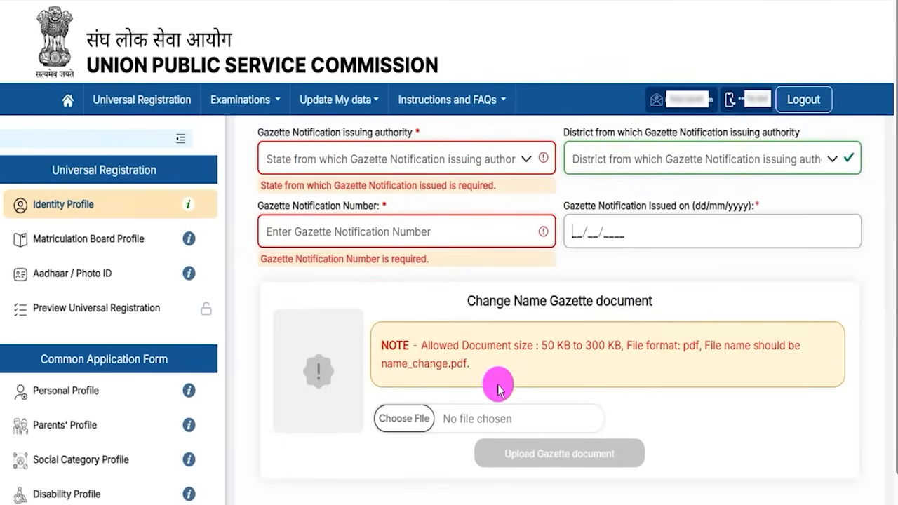
{"action": "left_click_drag", "start_coordinate": [541, 346], "coordinate": [617, 349]}
{"action": "left_click_drag", "start_coordinate": [683, 349], "coordinate": [695, 351]}
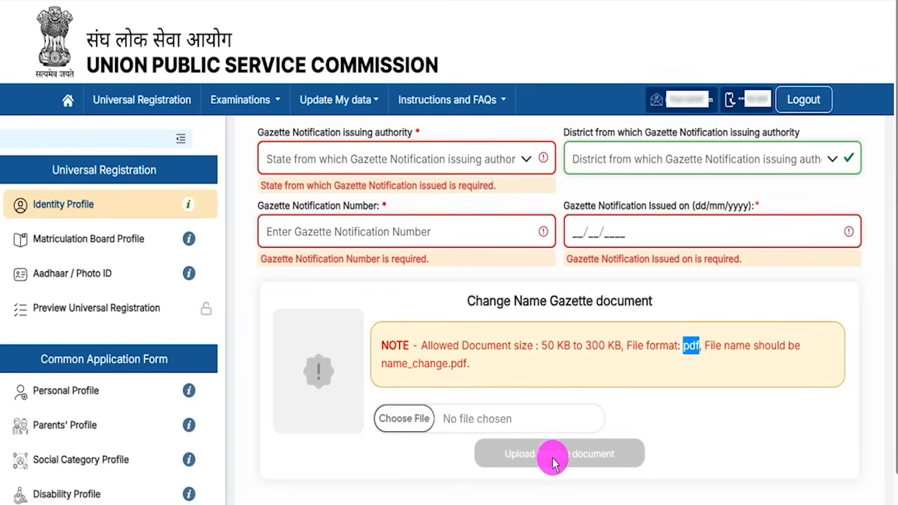
{"action": "left_click_drag", "start_coordinate": [790, 417], "coordinate": [635, 452]}
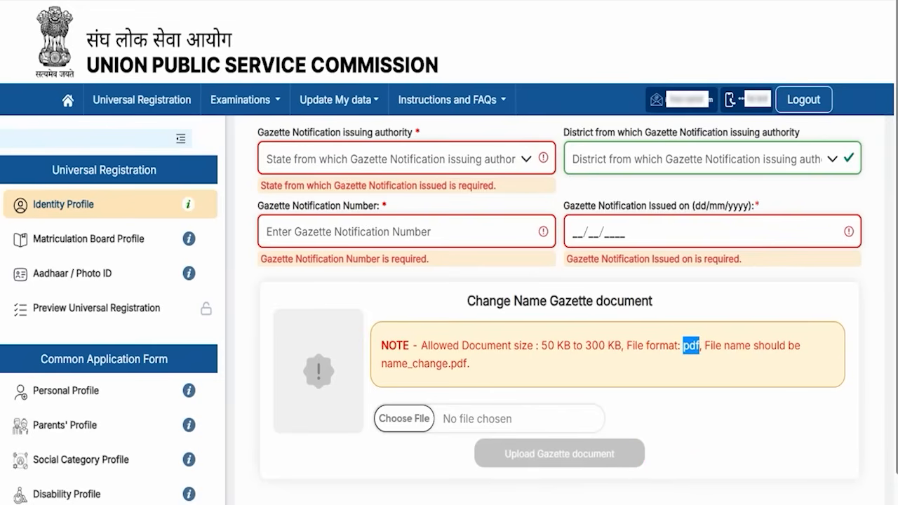
{"action": "scroll", "coordinate": [457, 250], "scroll_direction": "up", "scroll_amount": 10}
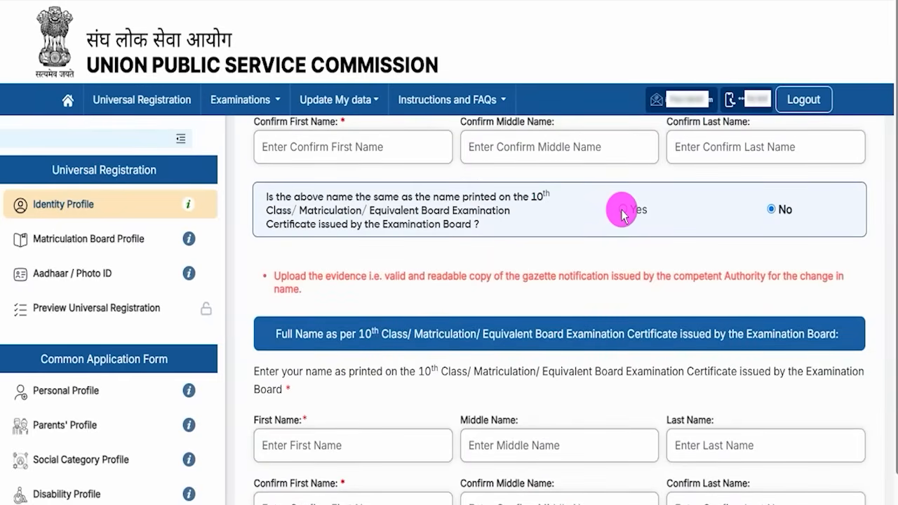
Step: Answer Yes to the name match and set Gender and Confirm Gender to Male
{"action": "left_click", "coordinate": [621, 211]}
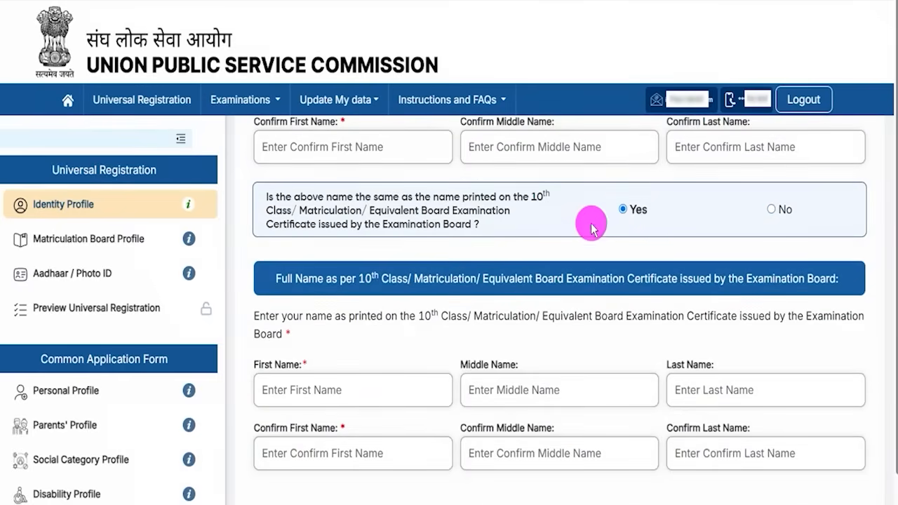
{"action": "scroll", "coordinate": [449, 267], "scroll_direction": "up", "scroll_amount": 2}
{"action": "scroll", "coordinate": [438, 318], "scroll_direction": "down", "scroll_amount": 2}
{"action": "scroll", "coordinate": [438, 317], "scroll_direction": "down", "scroll_amount": 2}
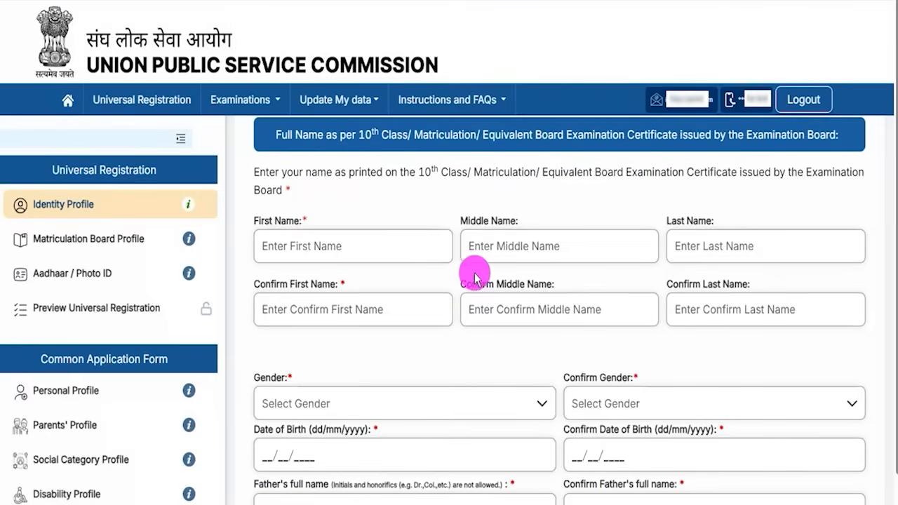
{"action": "scroll", "coordinate": [510, 319], "scroll_direction": "down", "scroll_amount": 3}
{"action": "left_click", "coordinate": [342, 234]}
{"action": "left_click", "coordinate": [275, 257]}
{"action": "left_click", "coordinate": [682, 231]}
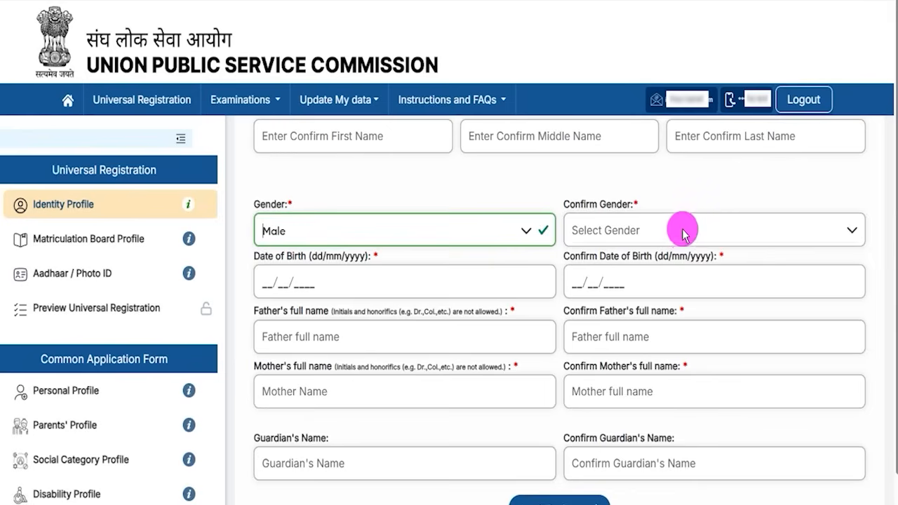
{"action": "left_click", "coordinate": [583, 317]}
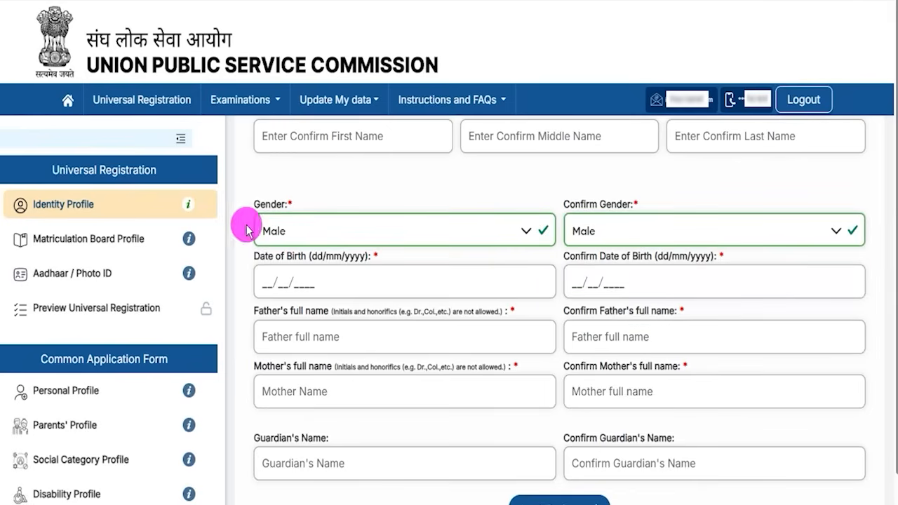
Step: Look over the date of birth and parents' name fields, then go to Next & Review
{"action": "left_click_drag", "start_coordinate": [268, 256], "coordinate": [311, 258]}
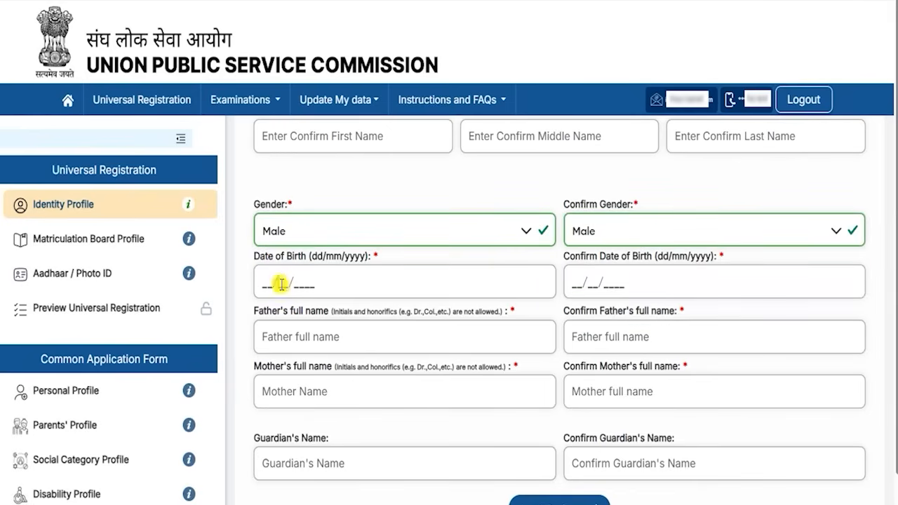
{"action": "left_click", "coordinate": [574, 284]}
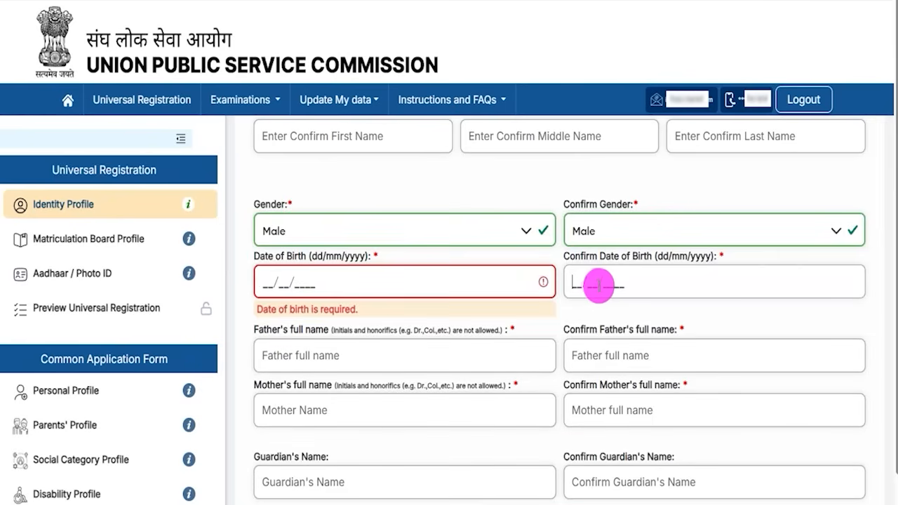
{"action": "scroll", "coordinate": [377, 343], "scroll_direction": "down", "scroll_amount": 1}
{"action": "scroll", "coordinate": [377, 344], "scroll_direction": "down", "scroll_amount": 2}
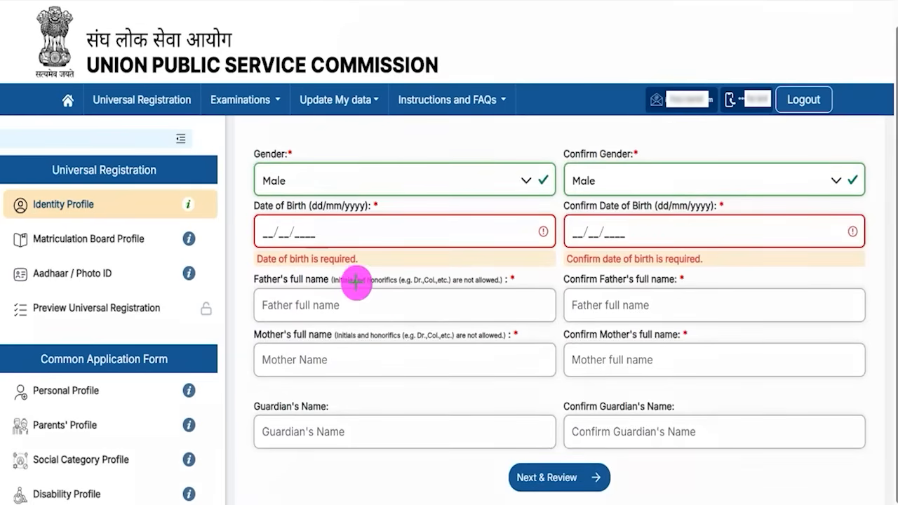
{"action": "left_click_drag", "start_coordinate": [357, 304], "coordinate": [410, 276]}
{"action": "left_click_drag", "start_coordinate": [655, 307], "coordinate": [693, 284]}
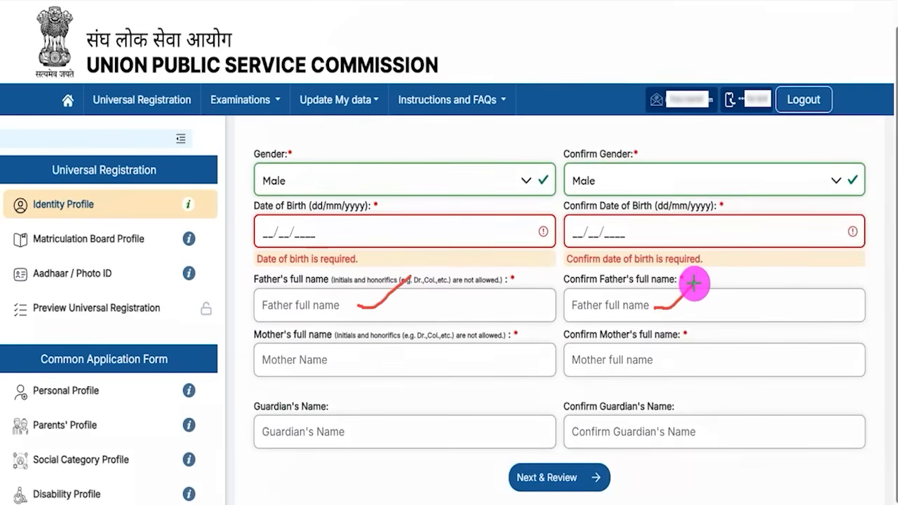
{"action": "left_click_drag", "start_coordinate": [357, 367], "coordinate": [411, 342]}
{"action": "left_click_drag", "start_coordinate": [678, 363], "coordinate": [732, 331]}
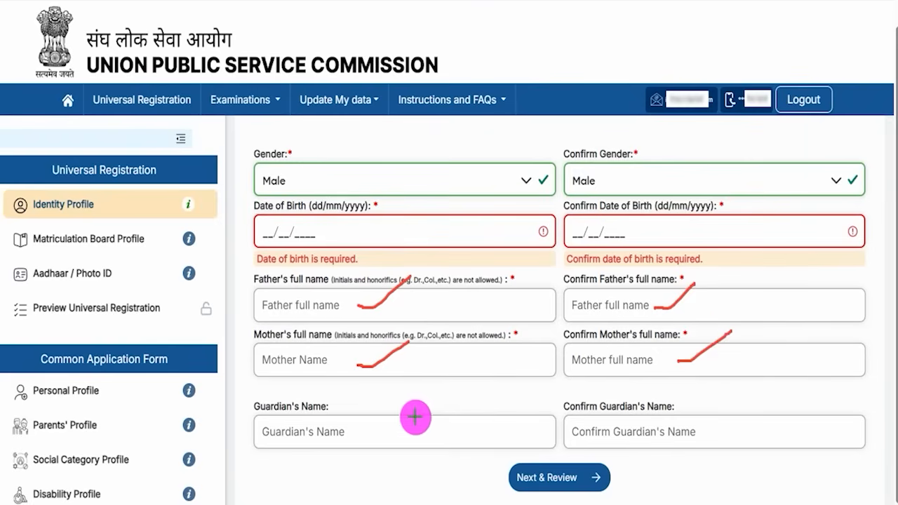
{"action": "left_click_drag", "start_coordinate": [369, 431], "coordinate": [422, 395]}
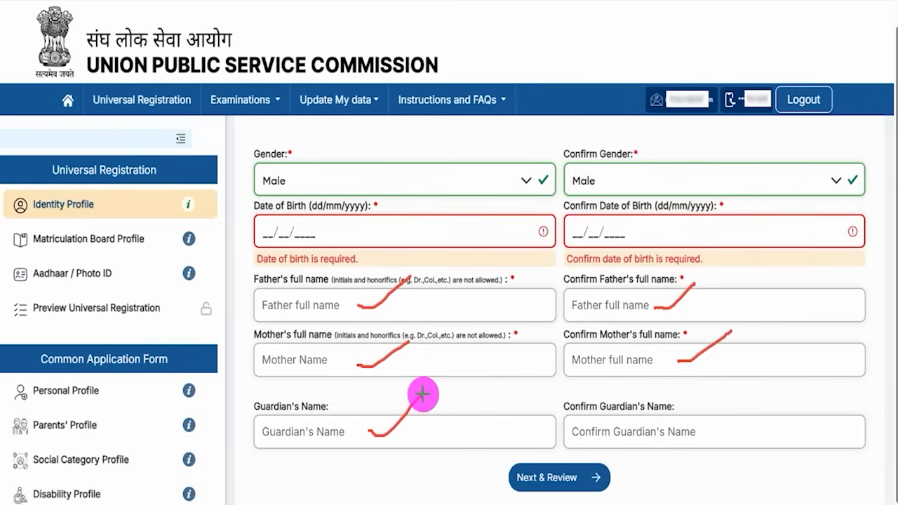
{"action": "left_click_drag", "start_coordinate": [708, 426], "coordinate": [767, 386]}
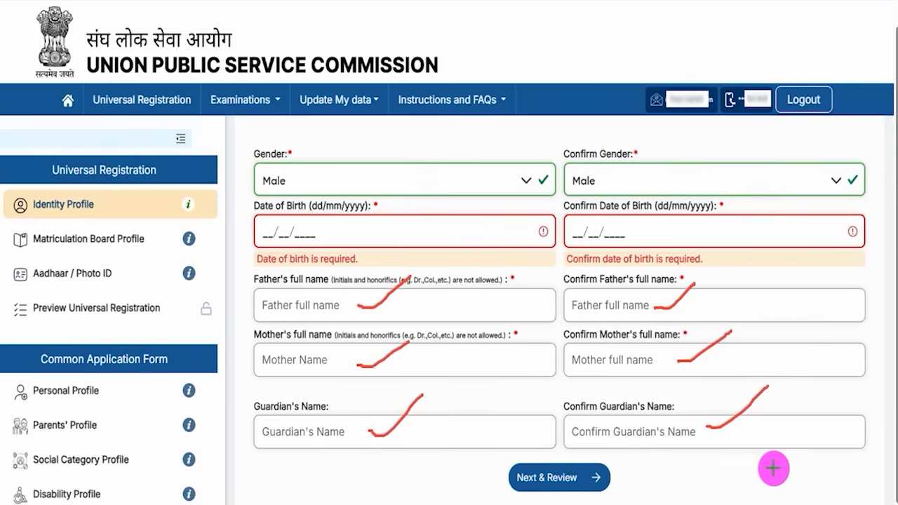
{"action": "left_click_drag", "start_coordinate": [801, 467], "coordinate": [602, 484]}
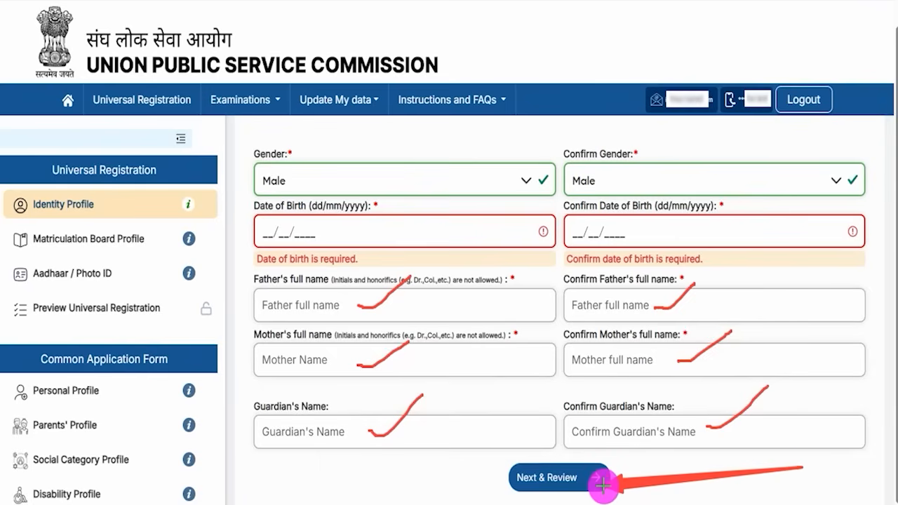
{"action": "left_click", "coordinate": [602, 484]}
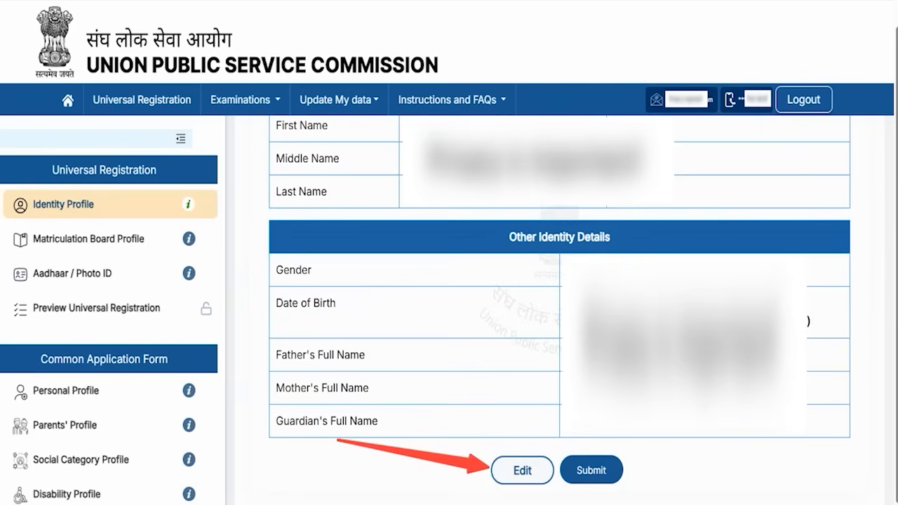
Step: Submit the reviewed Identity Profile to reach the Matriculation Board Profile form
{"action": "left_click", "coordinate": [591, 470]}
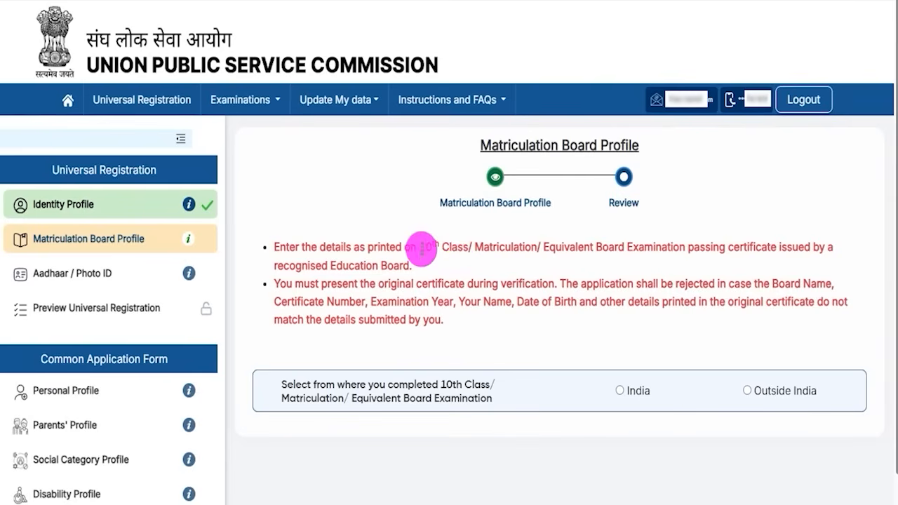
Step: Mark 10th Class as completed in India, with State and Confirm State set to Uttar Pradesh
{"action": "left_click_drag", "start_coordinate": [420, 247], "coordinate": [490, 251]}
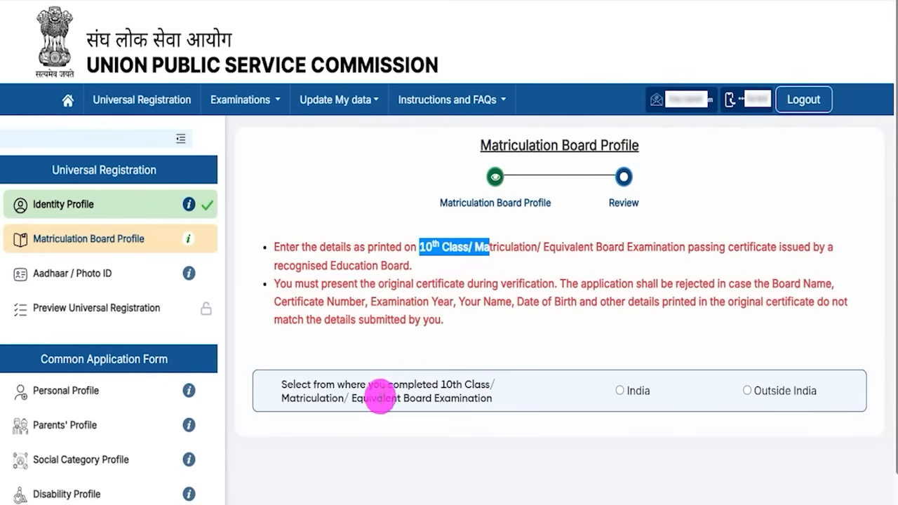
{"action": "left_click_drag", "start_coordinate": [312, 384], "coordinate": [449, 381]}
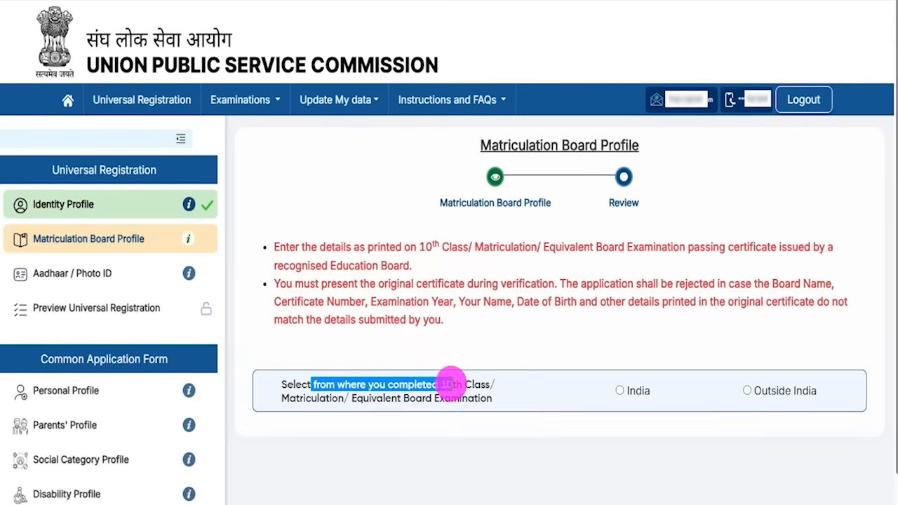
{"action": "left_click", "coordinate": [621, 392]}
{"action": "scroll", "coordinate": [531, 409], "scroll_direction": "down", "scroll_amount": 3}
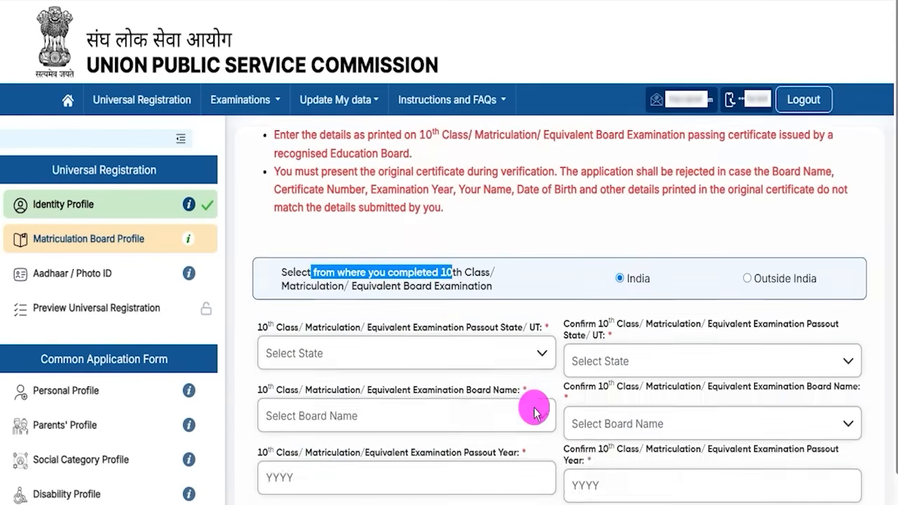
{"action": "left_click_drag", "start_coordinate": [258, 224], "coordinate": [513, 224]}
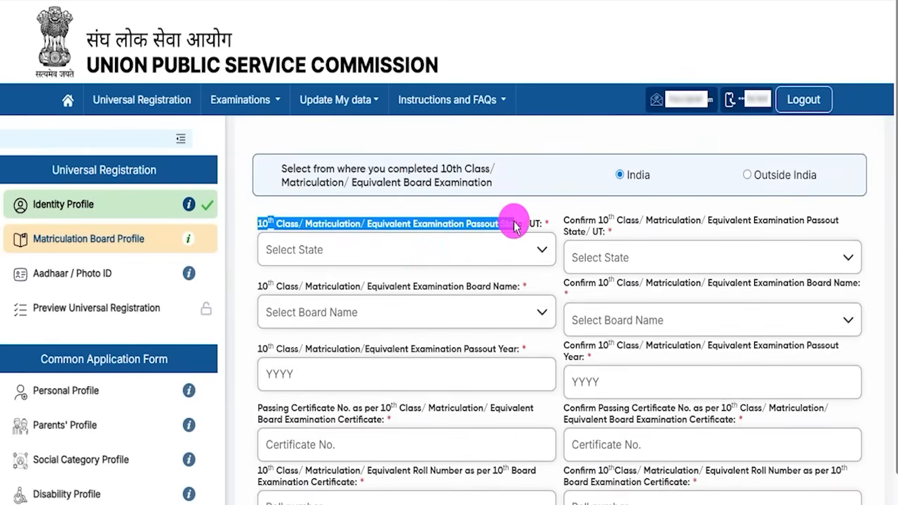
{"action": "left_click", "coordinate": [412, 249]}
{"action": "scroll", "coordinate": [388, 342], "scroll_direction": "down", "scroll_amount": 10}
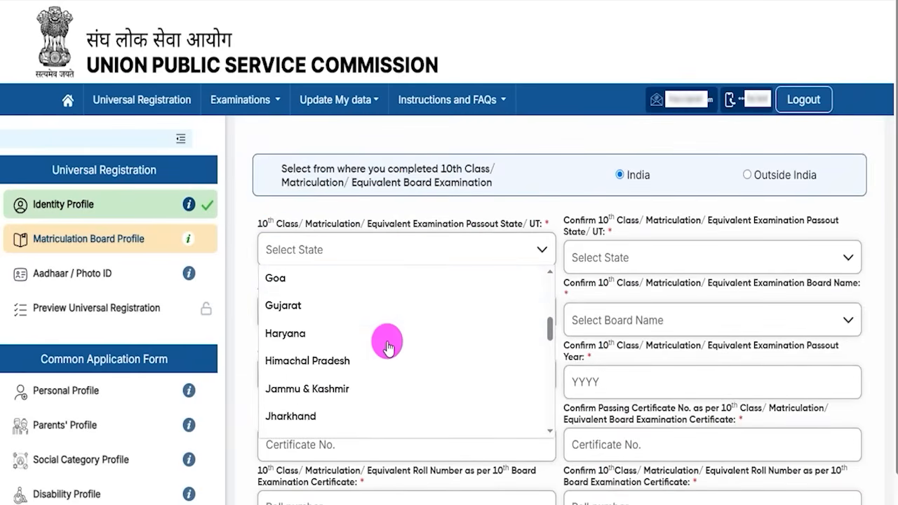
{"action": "left_click", "coordinate": [301, 369]}
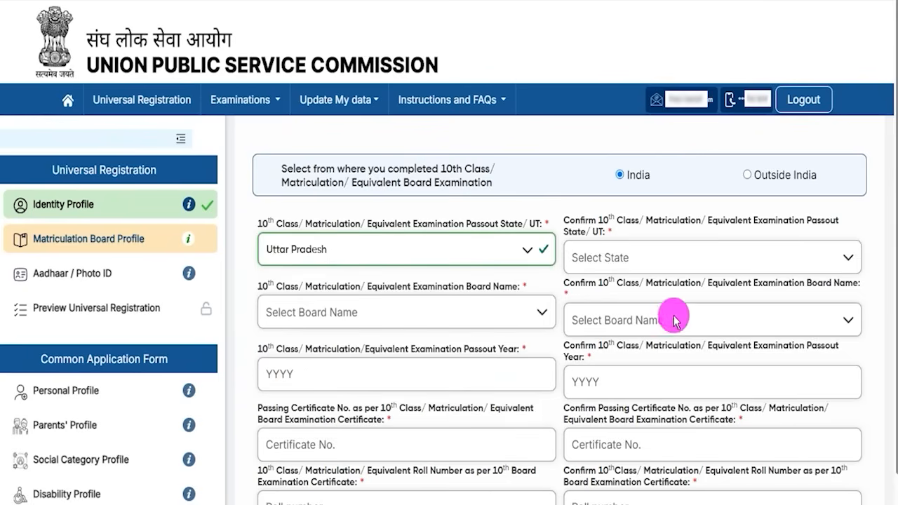
{"action": "left_click", "coordinate": [643, 258]}
{"action": "scroll", "coordinate": [633, 353], "scroll_direction": "down", "scroll_amount": 10}
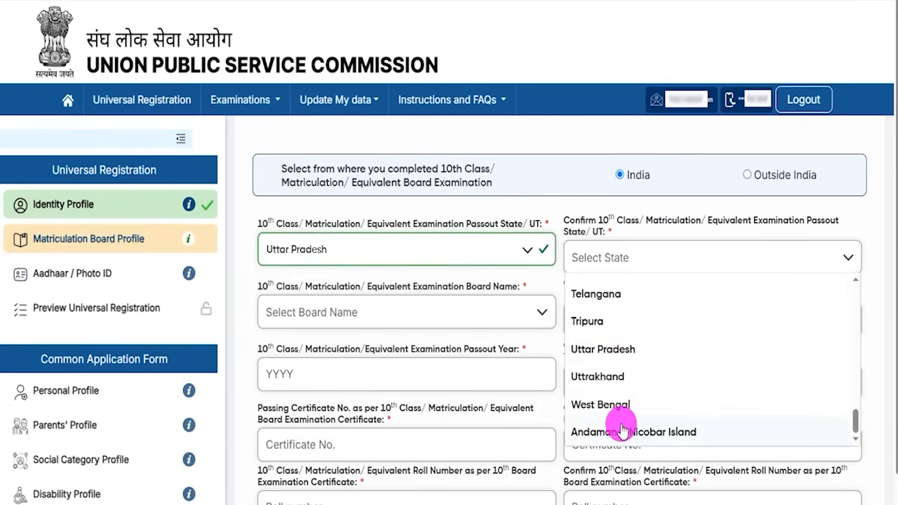
{"action": "left_click", "coordinate": [605, 348]}
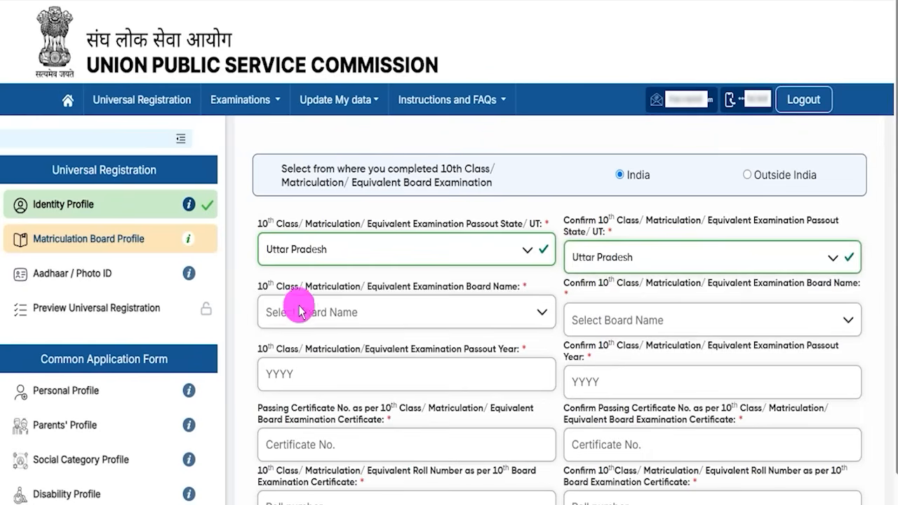
Step: Choose Central Board of Secondary Education for Board Name and Confirm Board Name
{"action": "left_click_drag", "start_coordinate": [277, 291], "coordinate": [491, 283]}
{"action": "left_click", "coordinate": [403, 311]}
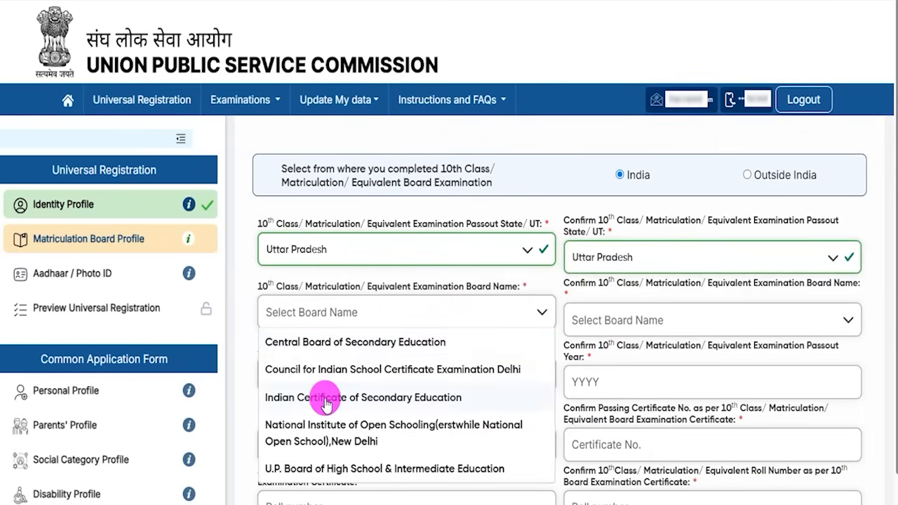
{"action": "left_click", "coordinate": [356, 342]}
{"action": "left_click", "coordinate": [614, 325]}
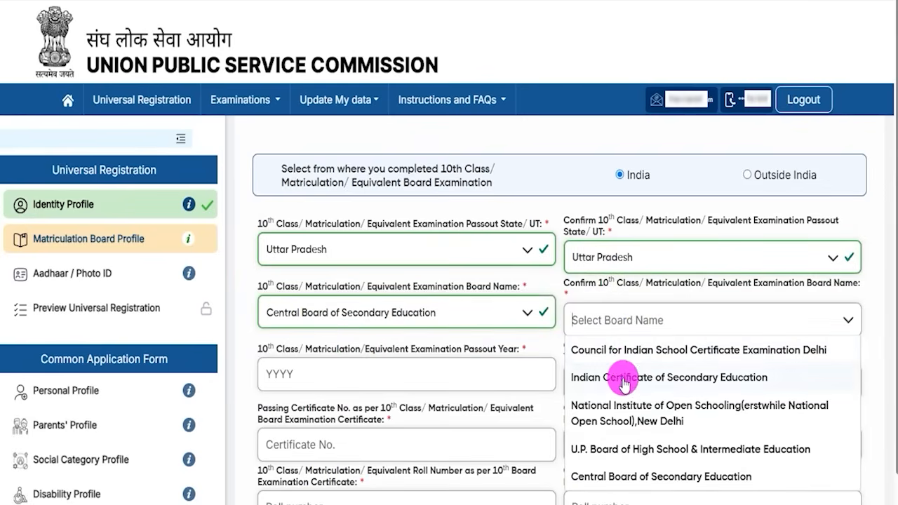
{"action": "left_click", "coordinate": [617, 480]}
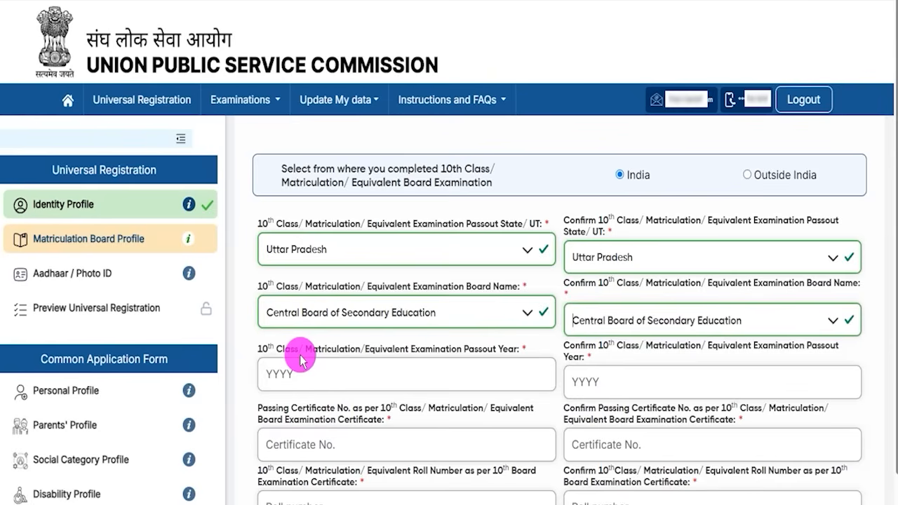
Step: Step through the Passout Year and Passing Certificate Number fields and their confirmations
{"action": "left_click_drag", "start_coordinate": [282, 349], "coordinate": [375, 352]}
{"action": "left_click", "coordinate": [388, 352]}
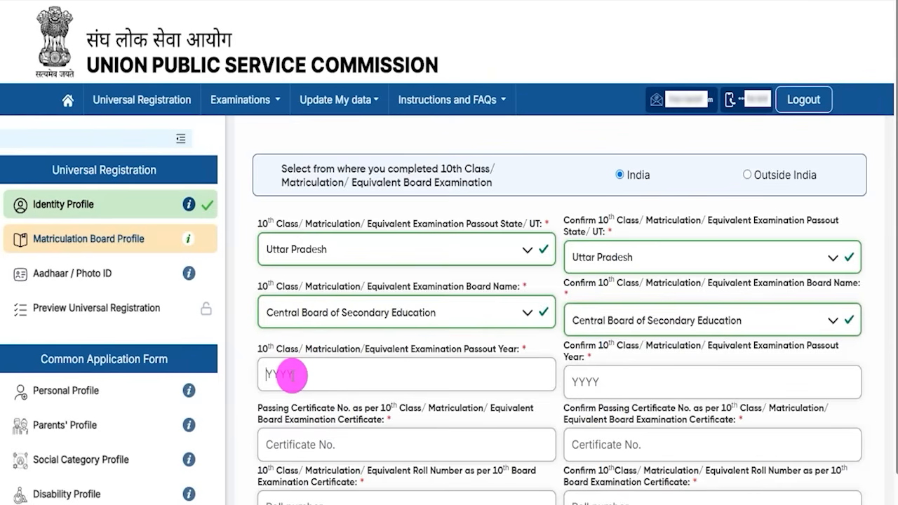
{"action": "left_click", "coordinate": [292, 376]}
{"action": "left_click", "coordinate": [575, 345]}
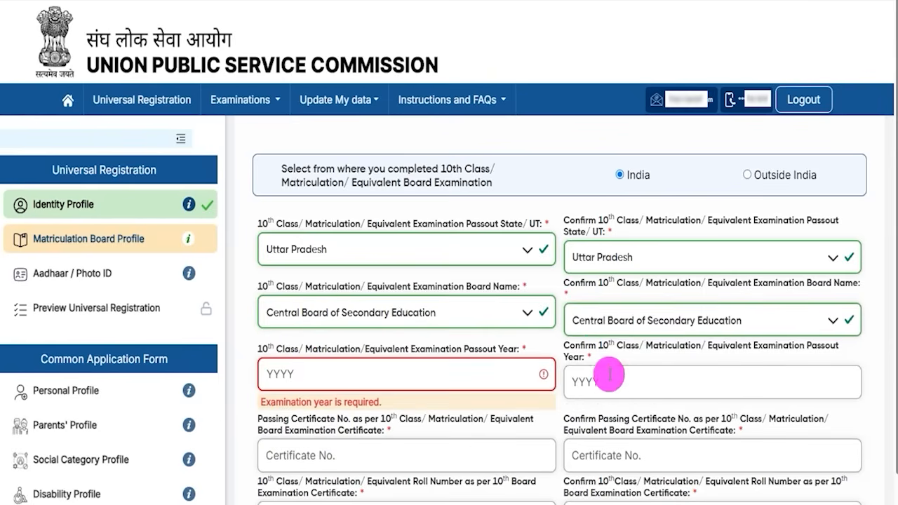
{"action": "scroll", "coordinate": [379, 363], "scroll_direction": "down", "scroll_amount": 2}
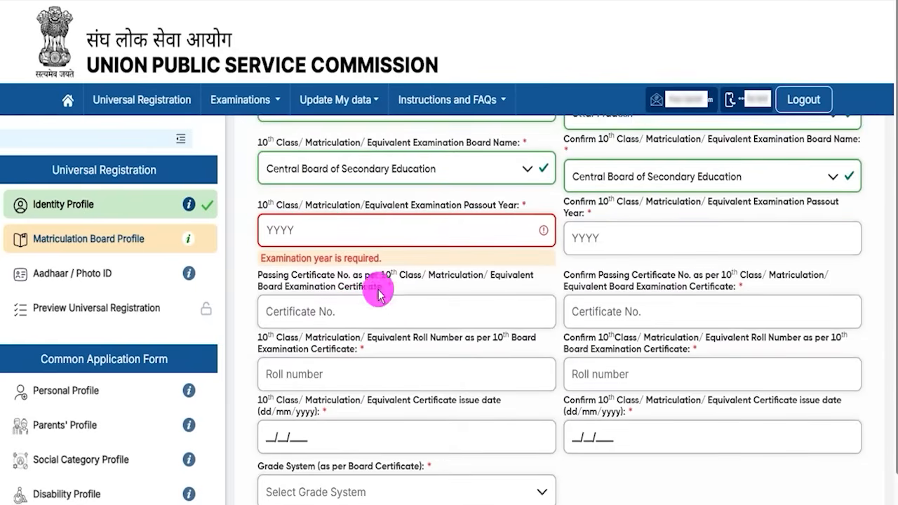
{"action": "left_click_drag", "start_coordinate": [283, 260], "coordinate": [344, 273]}
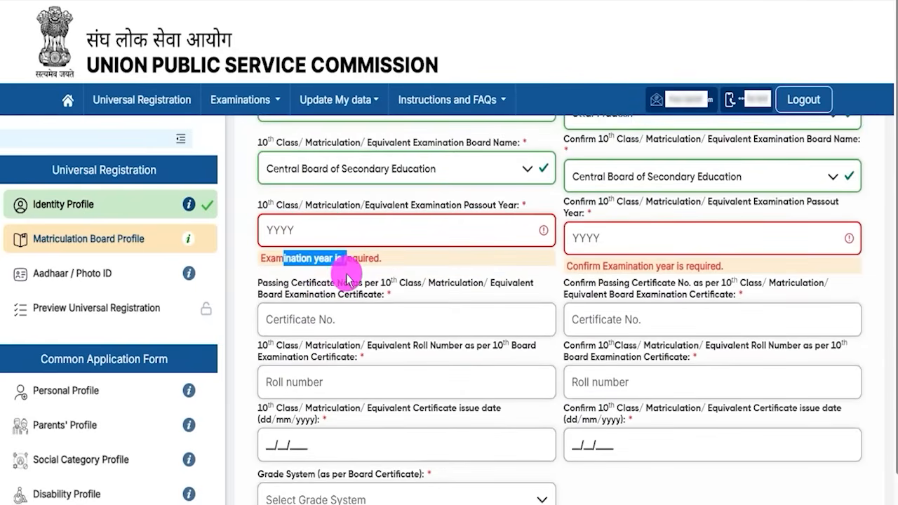
{"action": "left_click_drag", "start_coordinate": [258, 284], "coordinate": [361, 292]}
{"action": "left_click", "coordinate": [344, 316]}
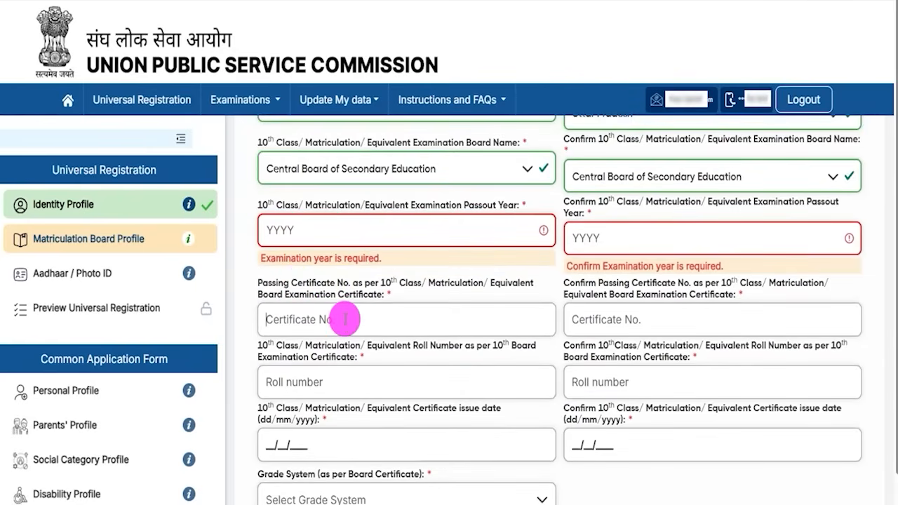
{"action": "left_click", "coordinate": [670, 322]}
{"action": "scroll", "coordinate": [671, 322], "scroll_direction": "down", "scroll_amount": 3}
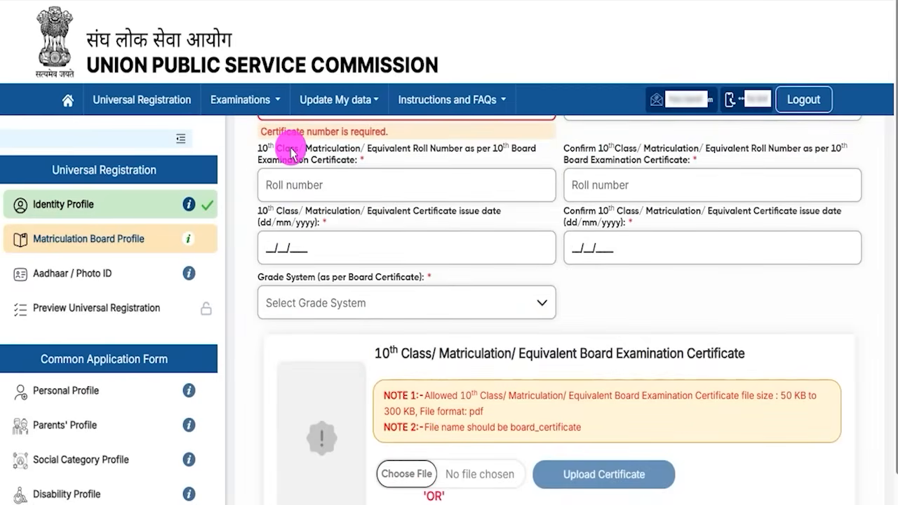
Step: Pass the Roll Number and certificate issue date fields, then choose Percentage(%) Marks grade system
{"action": "left_click_drag", "start_coordinate": [261, 145], "coordinate": [456, 149]}
{"action": "left_click", "coordinate": [393, 164]}
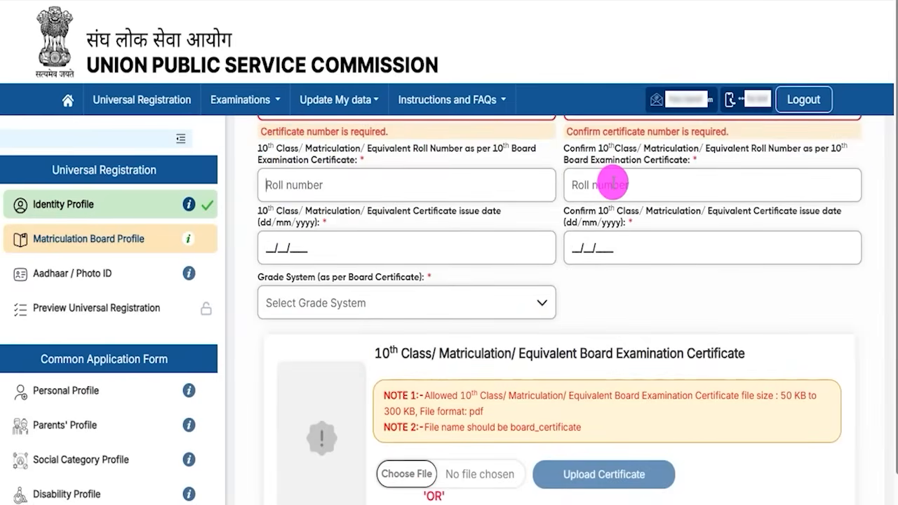
{"action": "left_click", "coordinate": [612, 184]}
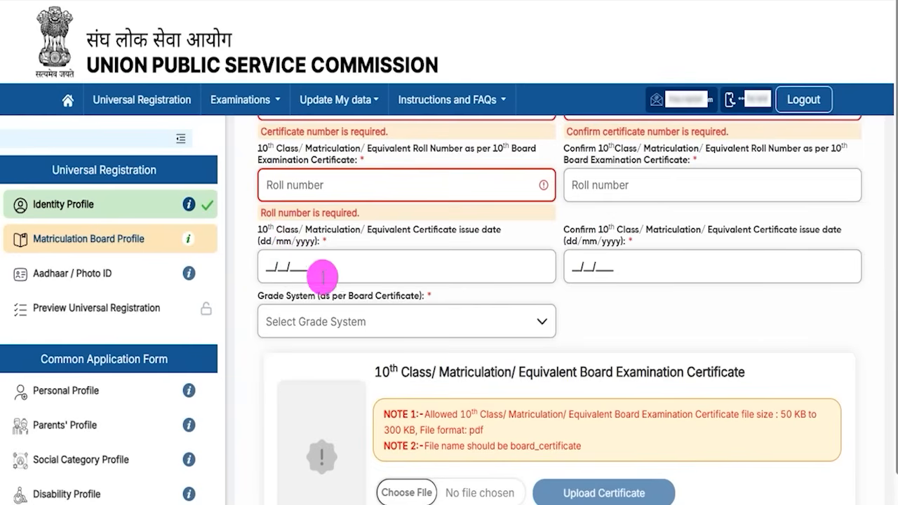
{"action": "left_click_drag", "start_coordinate": [289, 233], "coordinate": [362, 230]}
{"action": "left_click", "coordinate": [360, 229]}
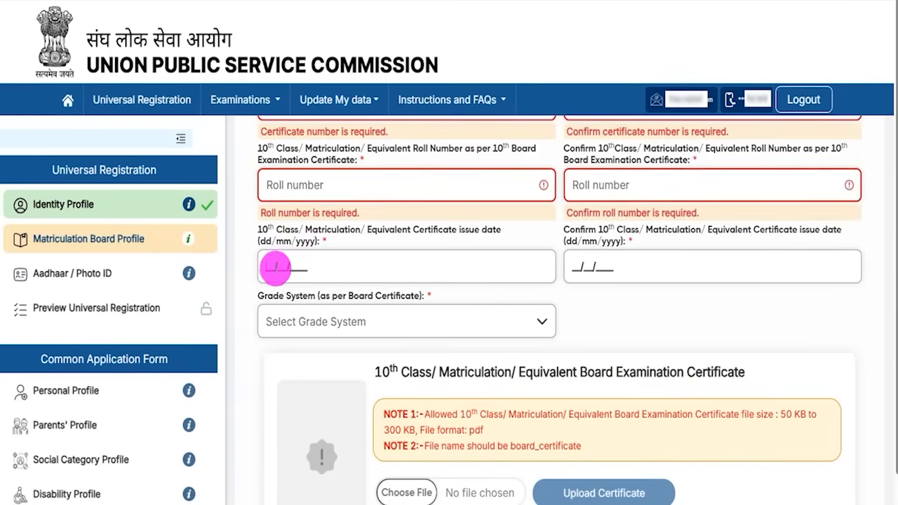
{"action": "left_click", "coordinate": [283, 268]}
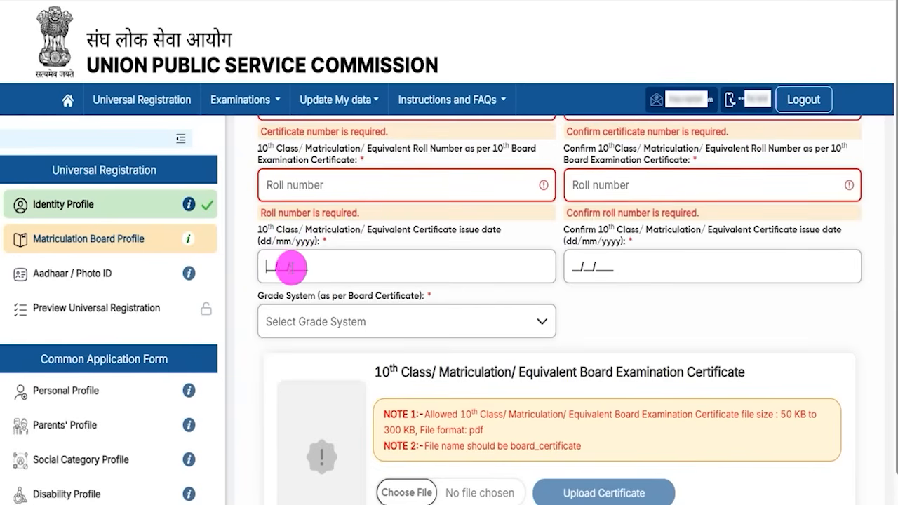
{"action": "mouse_move", "coordinate": [296, 268]}
{"action": "left_mouse_down"}
{"action": "mouse_move", "coordinate": [552, 273]}
{"action": "mouse_move", "coordinate": [585, 228]}
{"action": "left_mouse_up"}
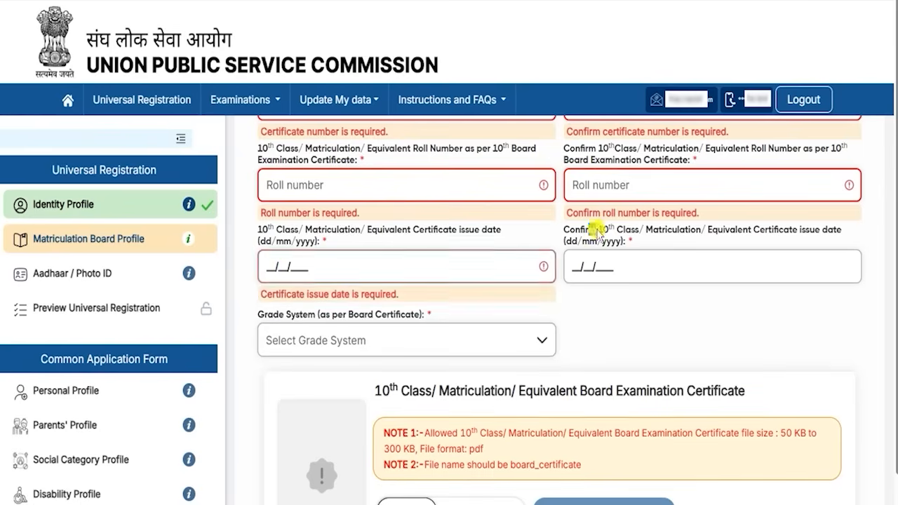
{"action": "left_click", "coordinate": [606, 229]}
{"action": "left_click", "coordinate": [582, 265]}
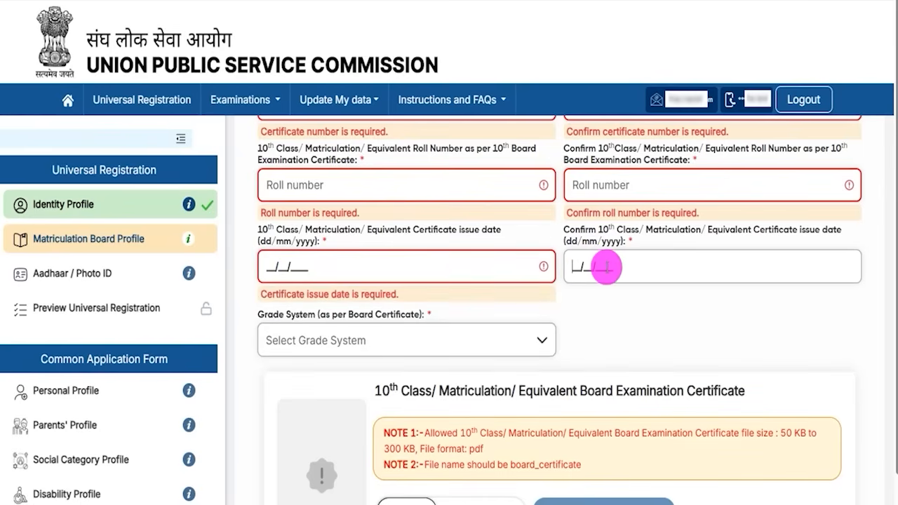
{"action": "left_click", "coordinate": [351, 341]}
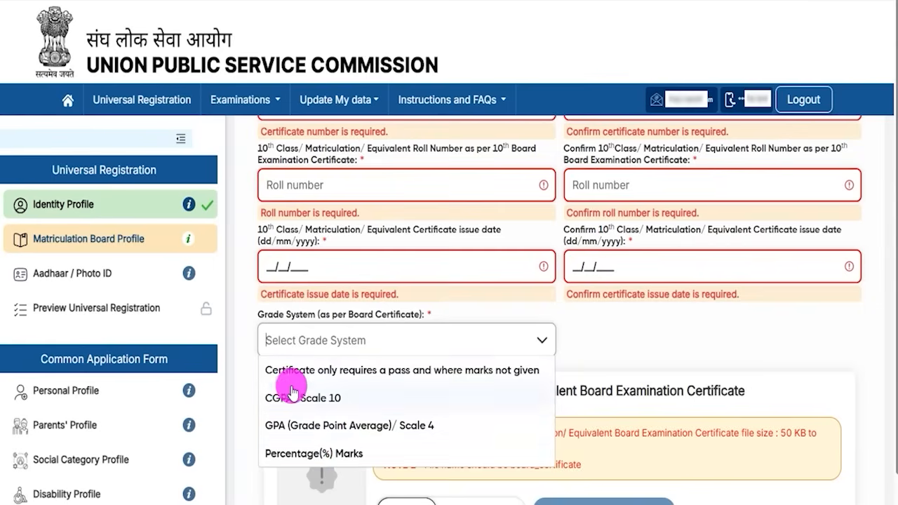
{"action": "left_click", "coordinate": [330, 457]}
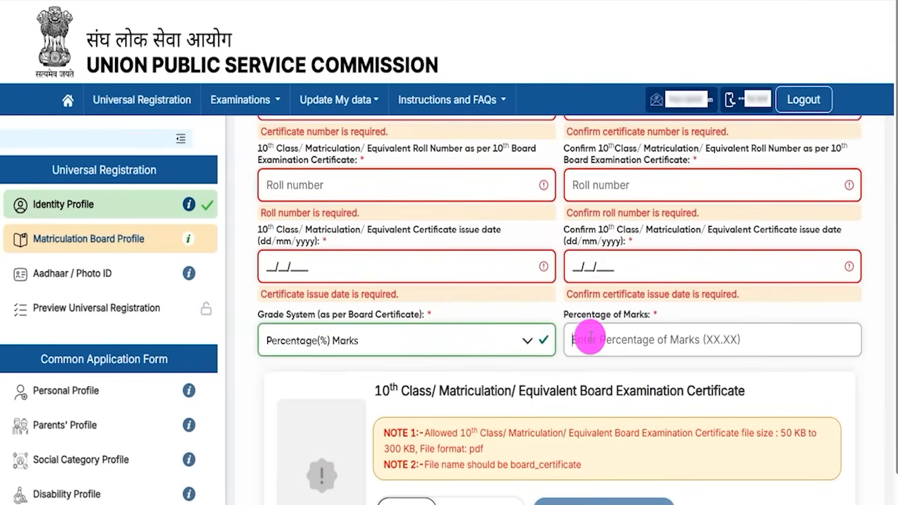
Step: Enter 60.00 as the Percentage of Marks on the matriculation board form
{"action": "type", "text": "60.00"}
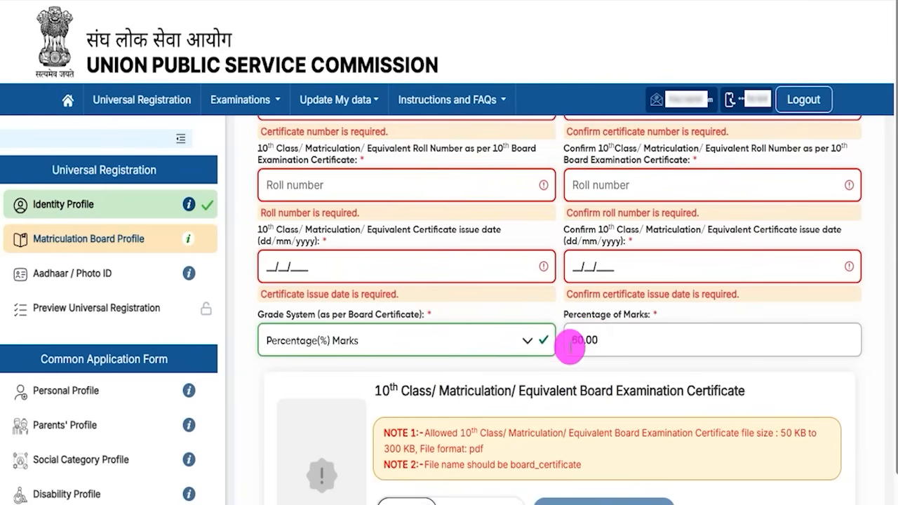
{"action": "left_click", "coordinate": [432, 383]}
{"action": "scroll", "coordinate": [473, 378], "scroll_direction": "down", "scroll_amount": 3}
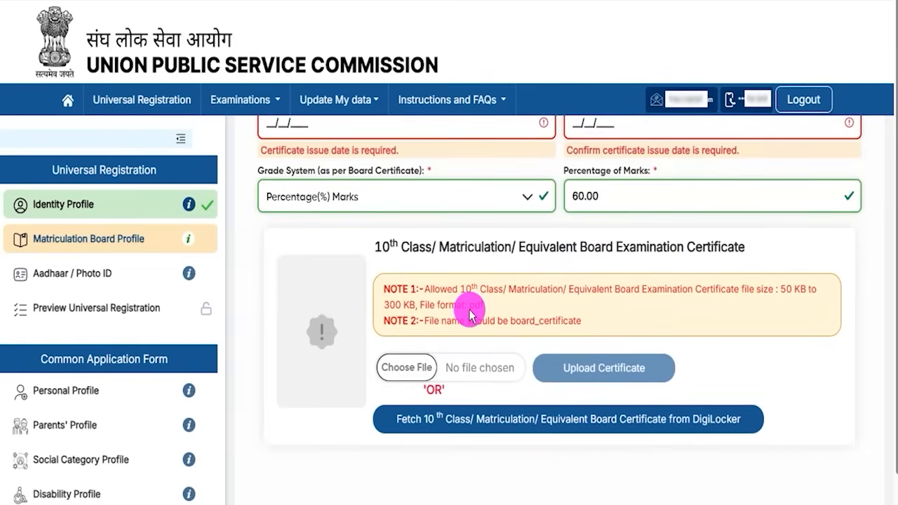
Step: Mark up the certificate upload notes: 50–300 KB, board_certificate file name, local upload and DigiLocker options
{"action": "double_click", "coordinate": [787, 290]}
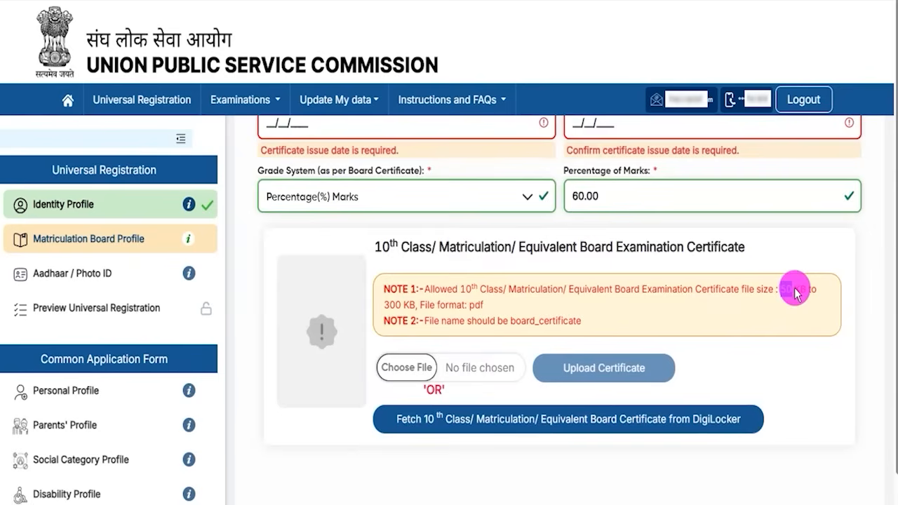
{"action": "left_click_drag", "start_coordinate": [391, 304], "coordinate": [401, 305]}
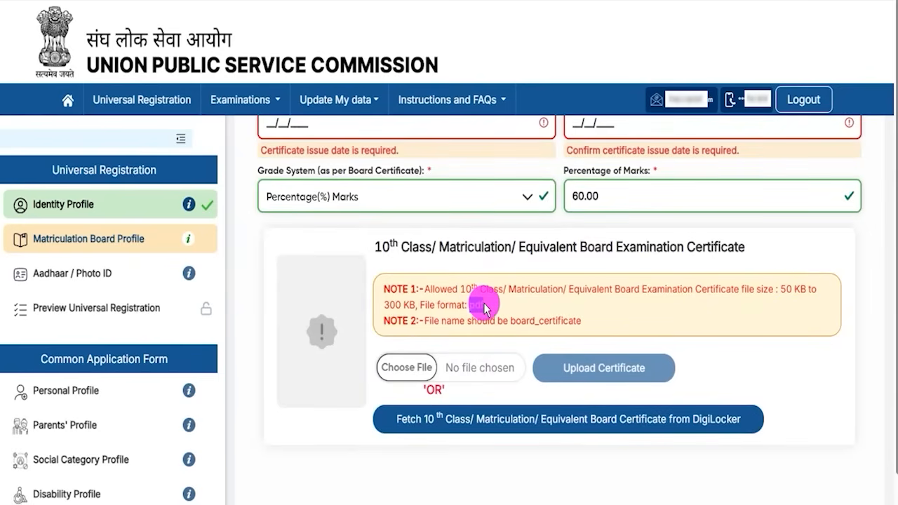
{"action": "left_click_drag", "start_coordinate": [511, 321], "coordinate": [580, 325]}
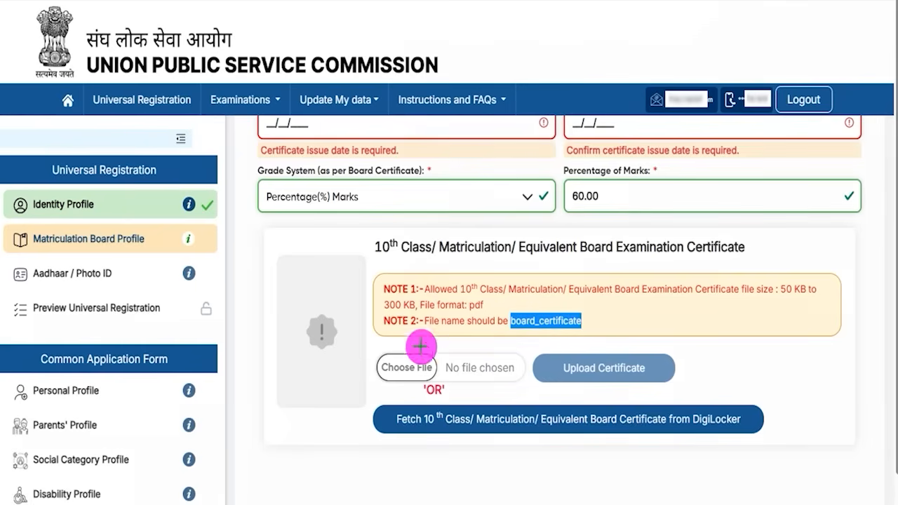
{"action": "left_click_drag", "start_coordinate": [427, 360], "coordinate": [461, 337]}
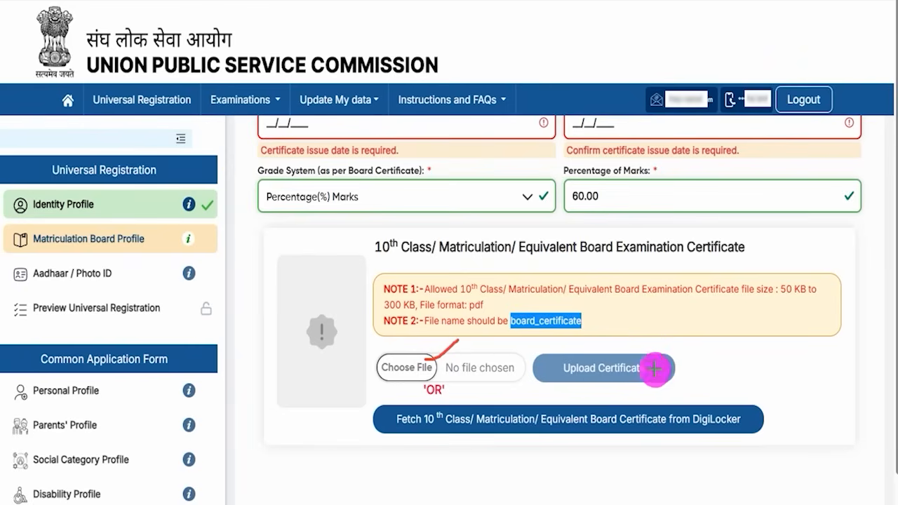
{"action": "left_click_drag", "start_coordinate": [655, 367], "coordinate": [682, 343]}
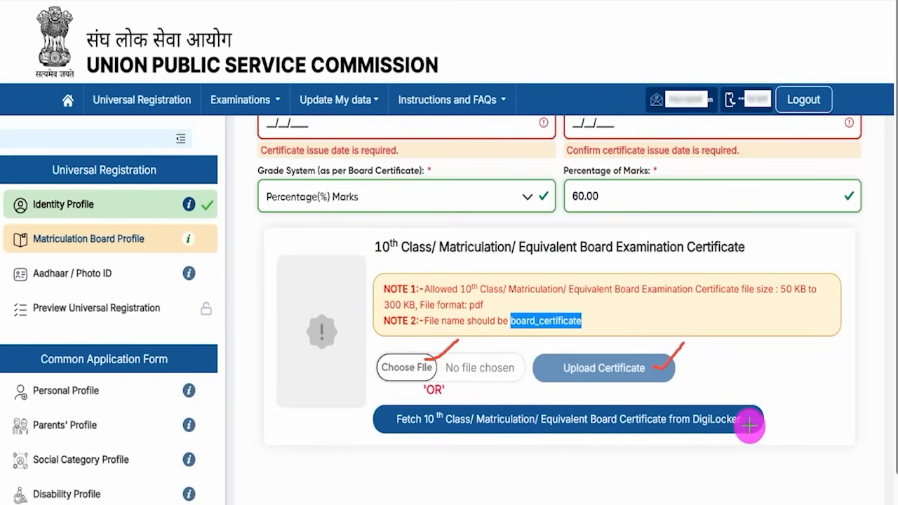
{"action": "left_click_drag", "start_coordinate": [749, 424], "coordinate": [786, 404]}
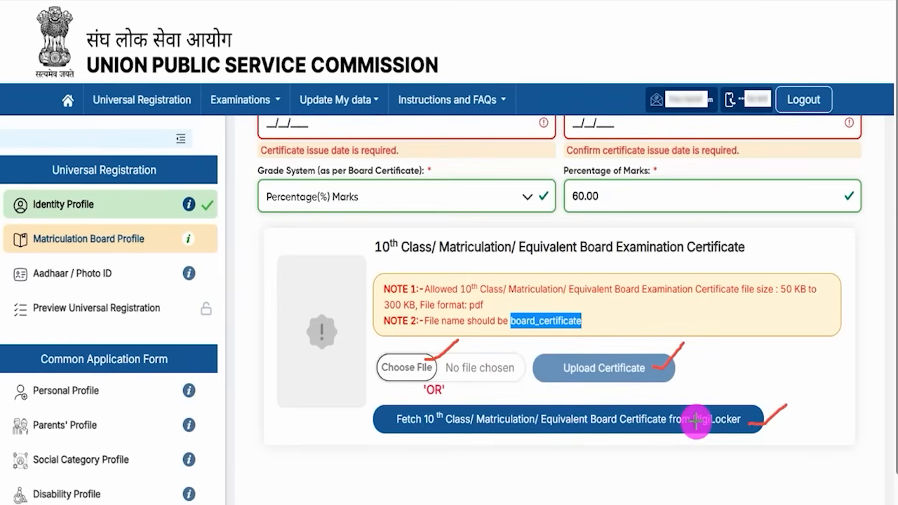
Step: Tick the truthfulness declaration and go to Next & Review for the matriculation details
{"action": "scroll", "coordinate": [395, 412], "scroll_direction": "down", "scroll_amount": 2}
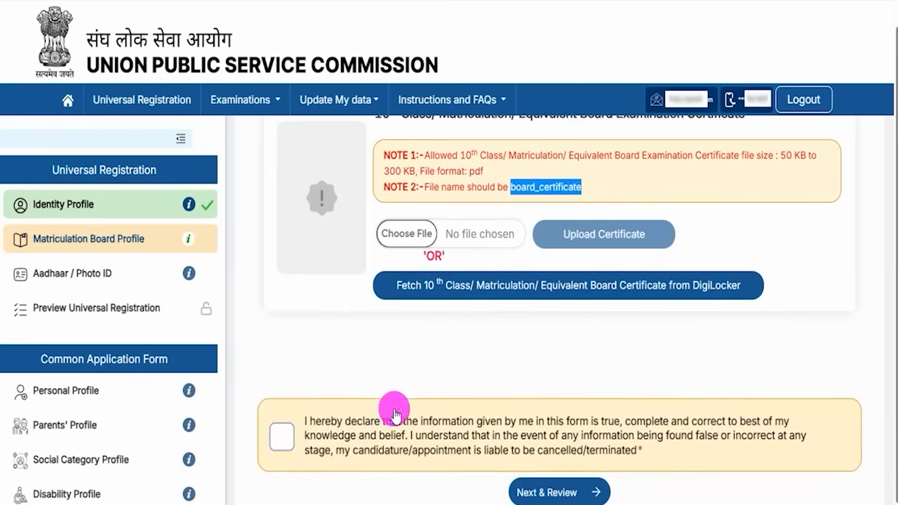
{"action": "left_click", "coordinate": [282, 435]}
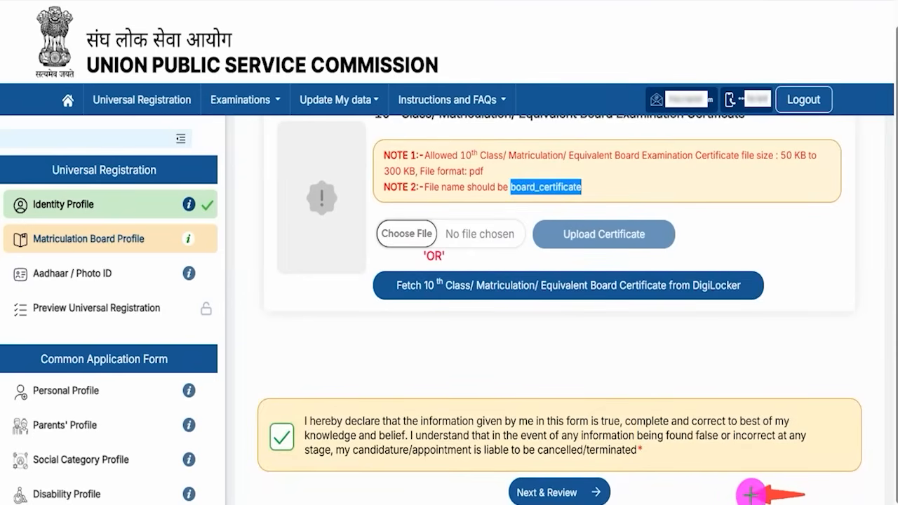
{"action": "left_click", "coordinate": [605, 493]}
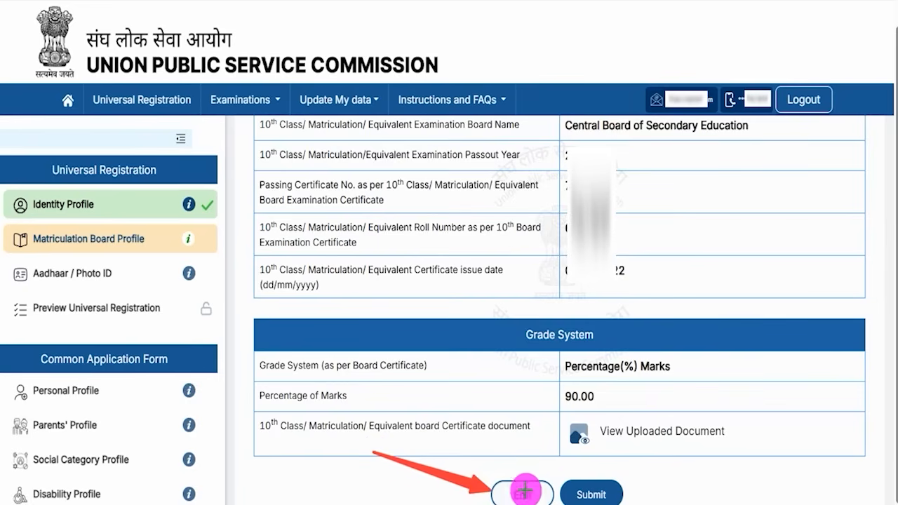
Step: Submit the matriculation profile, then start Aadhaar verification with consent, Aadhaar number and CAPTCHA fields
{"action": "left_click", "coordinate": [598, 494]}
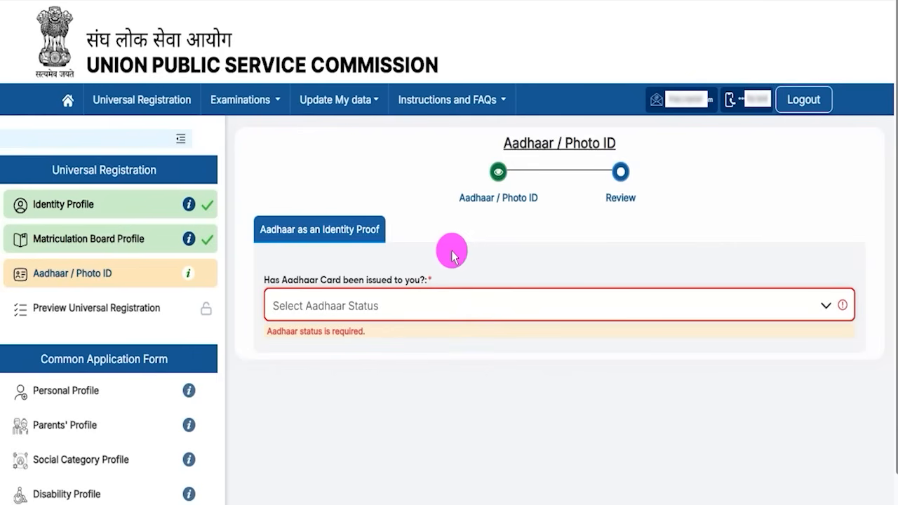
{"action": "left_click", "coordinate": [412, 304]}
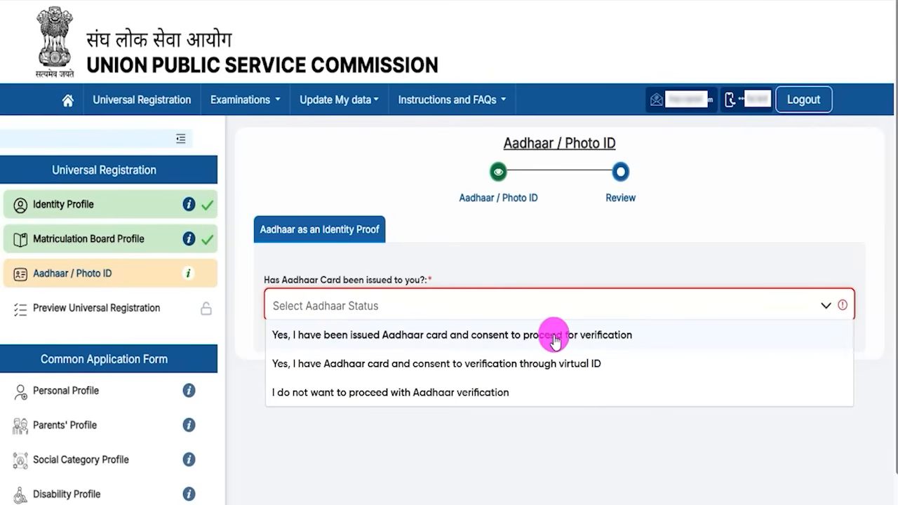
{"action": "left_click", "coordinate": [601, 337]}
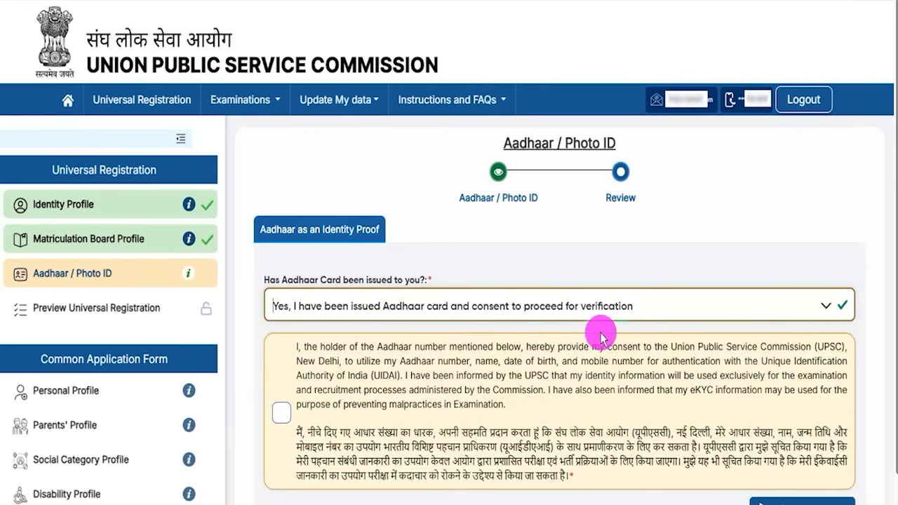
{"action": "left_click", "coordinate": [277, 414]}
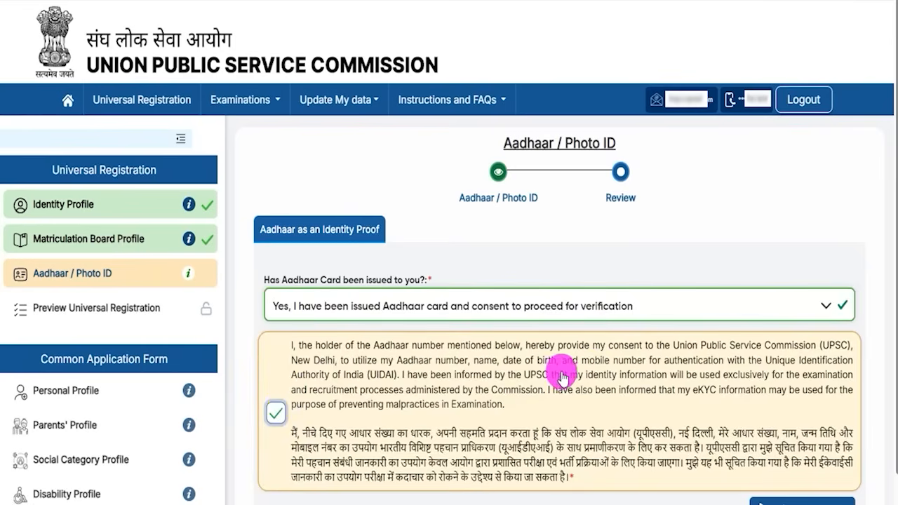
{"action": "scroll", "coordinate": [561, 370], "scroll_direction": "down", "scroll_amount": 3}
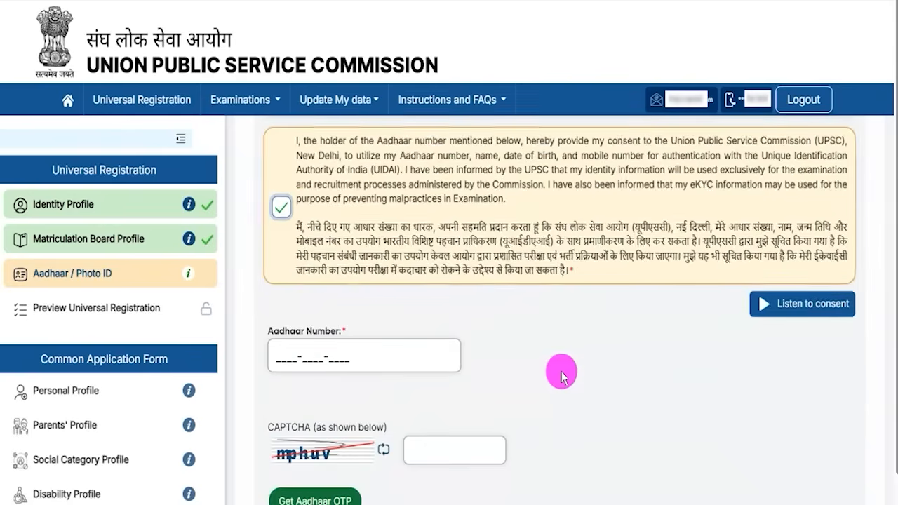
{"action": "left_click", "coordinate": [291, 357]}
{"action": "scroll", "coordinate": [421, 398], "scroll_direction": "down", "scroll_amount": 1}
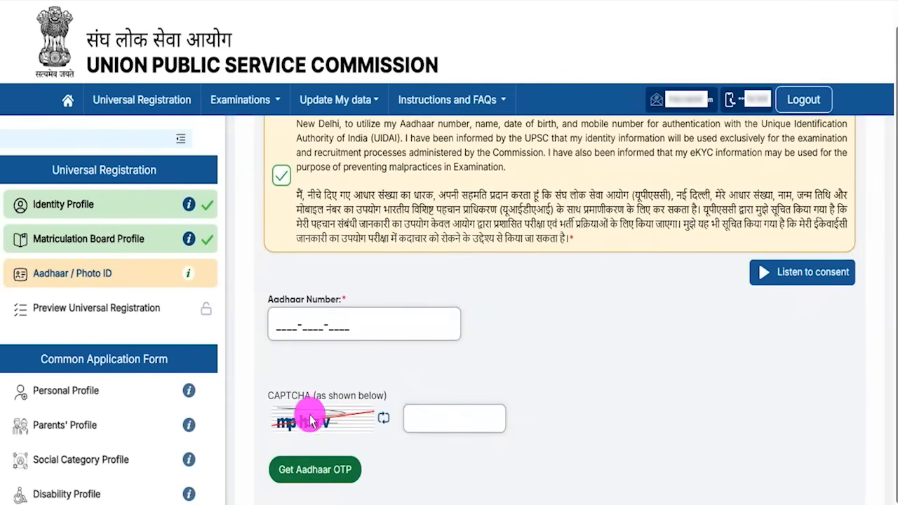
{"action": "left_click", "coordinate": [425, 421]}
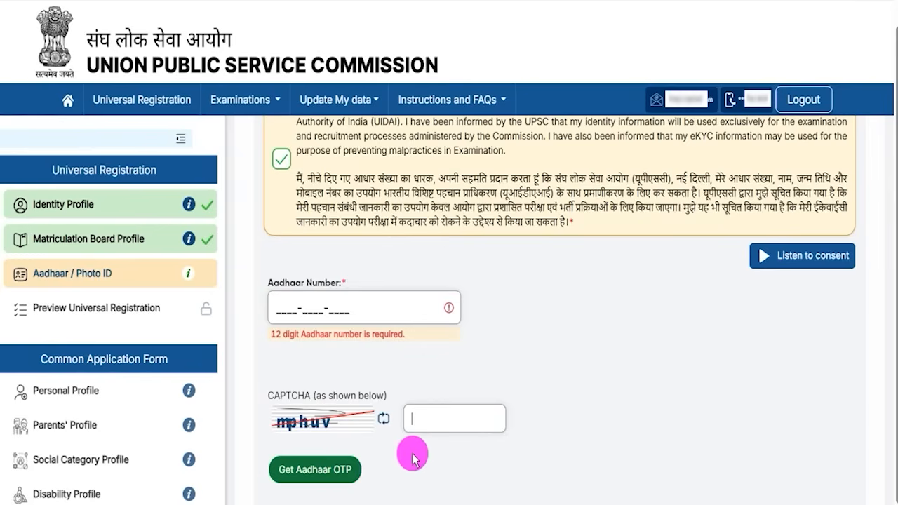
Step: Change Aadhaar status to 'I do not want to proceed with Aadhaar verification'
{"action": "scroll", "coordinate": [413, 457], "scroll_direction": "up", "scroll_amount": 3}
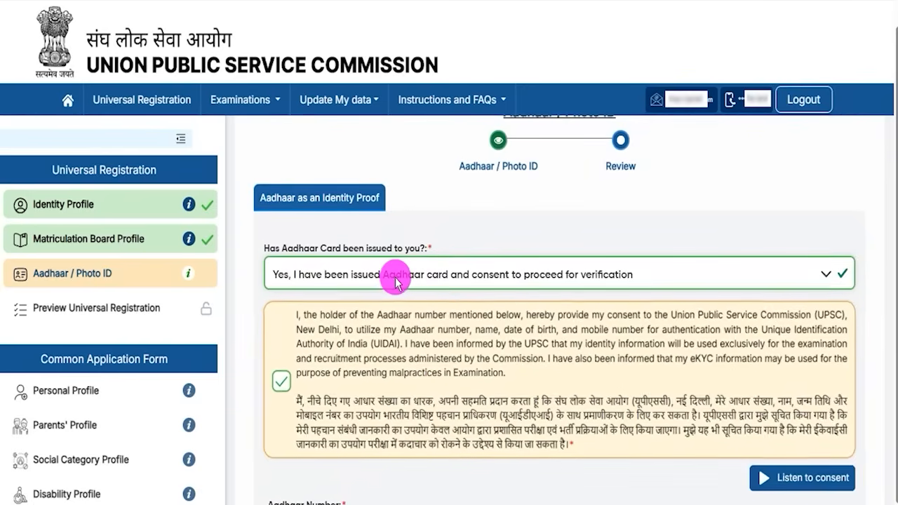
{"action": "left_click", "coordinate": [397, 283]}
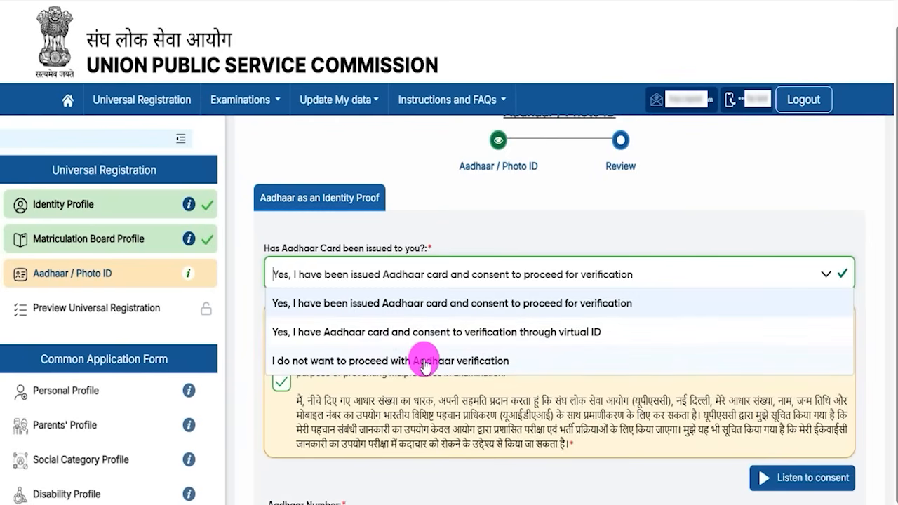
{"action": "left_click", "coordinate": [424, 360]}
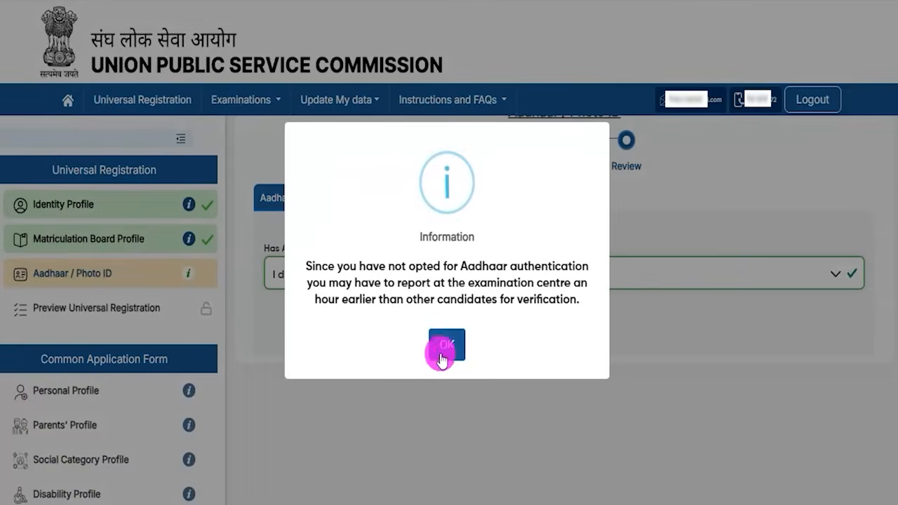
Step: Acknowledge the early-reporting notice and select Valid PAN Card as the Photo ID identity card
{"action": "left_click", "coordinate": [411, 344]}
{"action": "left_click", "coordinate": [551, 334]}
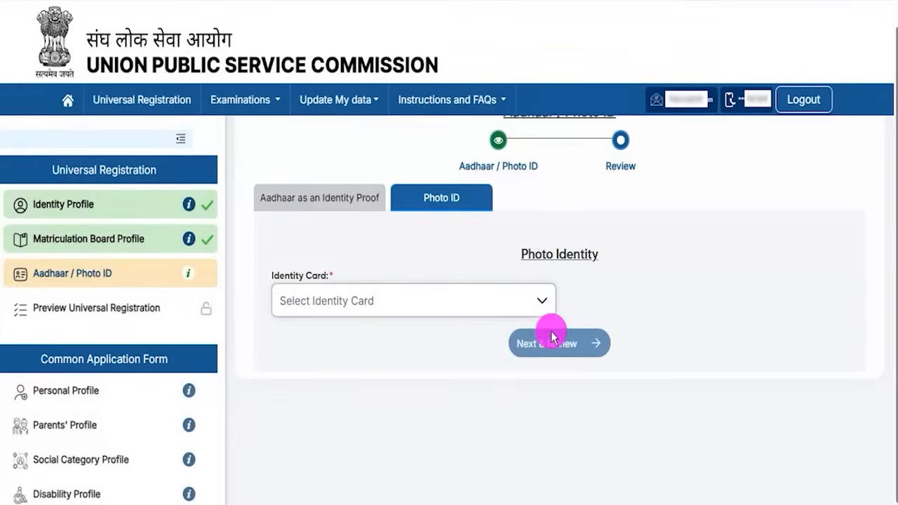
{"action": "left_click", "coordinate": [351, 307]}
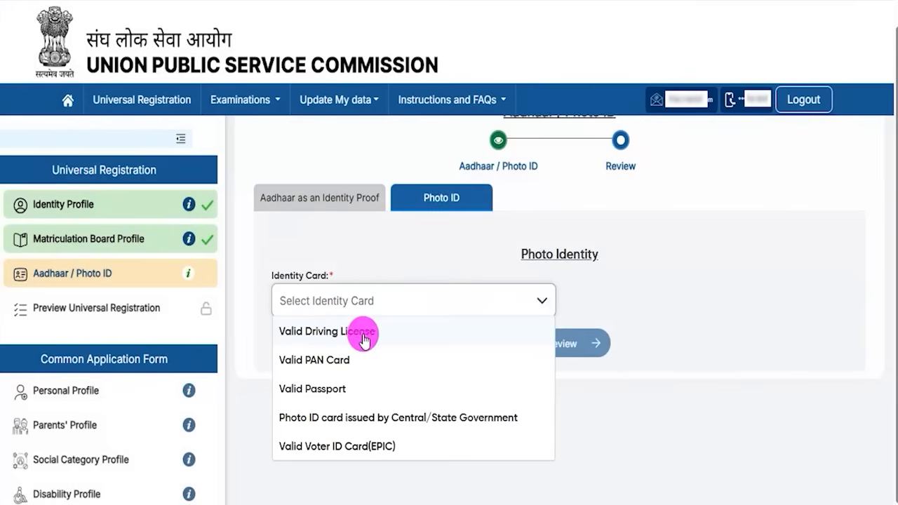
{"action": "left_click", "coordinate": [330, 362]}
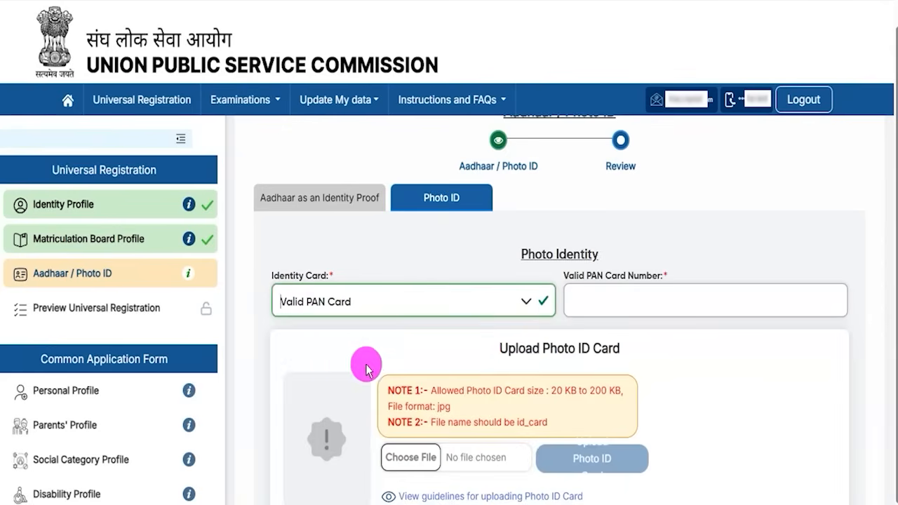
{"action": "left_click", "coordinate": [582, 299]}
{"action": "scroll", "coordinate": [720, 391], "scroll_direction": "down", "scroll_amount": 1}
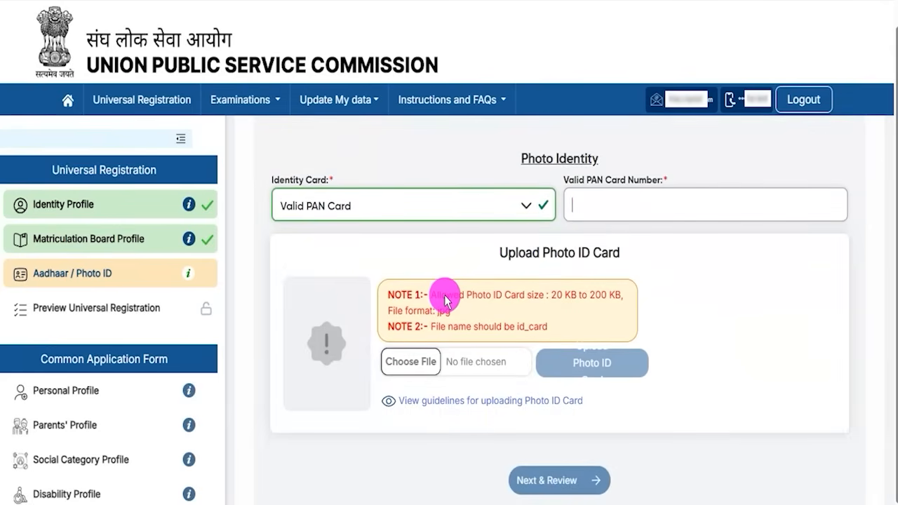
Step: Highlight the photo ID upload rules: 20–200 KB, jpg format, file named id_card
{"action": "left_click_drag", "start_coordinate": [444, 296], "coordinate": [505, 298]}
{"action": "left_click_drag", "start_coordinate": [557, 313], "coordinate": [587, 312]}
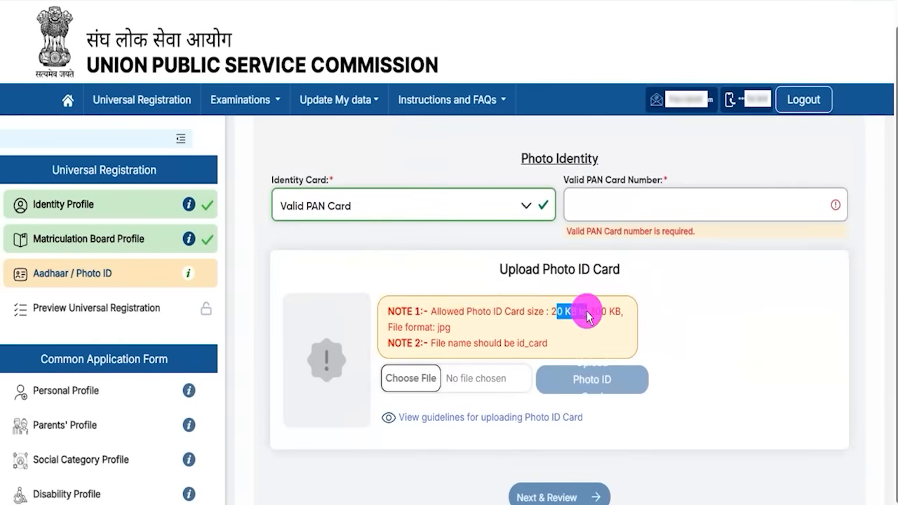
{"action": "left_click_drag", "start_coordinate": [417, 329], "coordinate": [433, 330]}
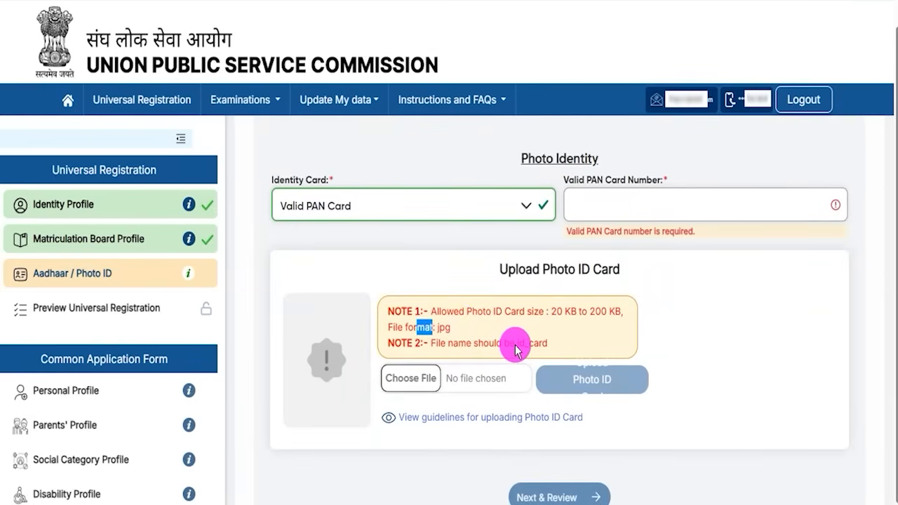
{"action": "left_click_drag", "start_coordinate": [518, 344], "coordinate": [535, 344]}
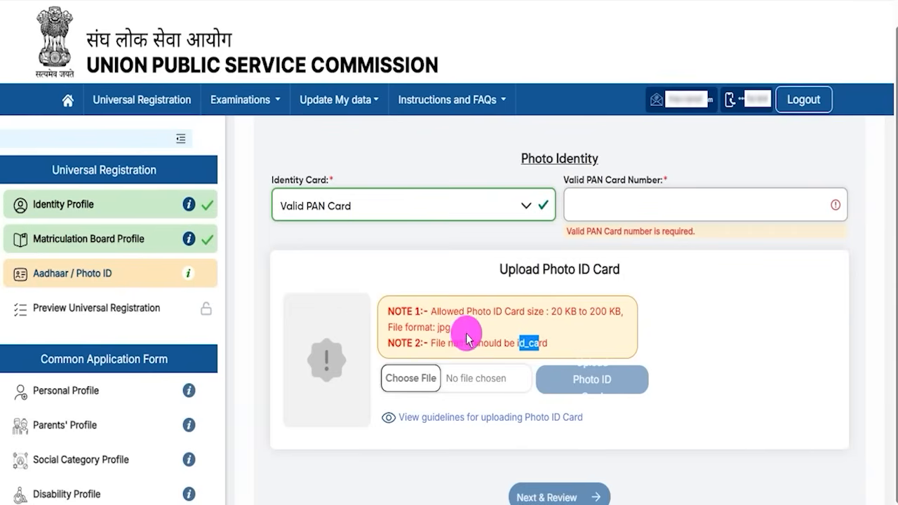
{"action": "left_click_drag", "start_coordinate": [437, 328], "coordinate": [451, 330]}
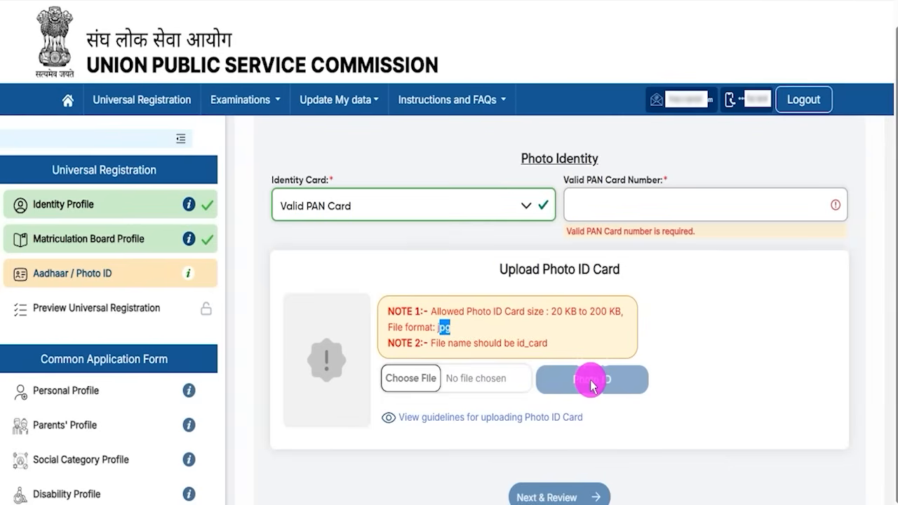
{"action": "scroll", "coordinate": [593, 379], "scroll_direction": "up", "scroll_amount": 3}
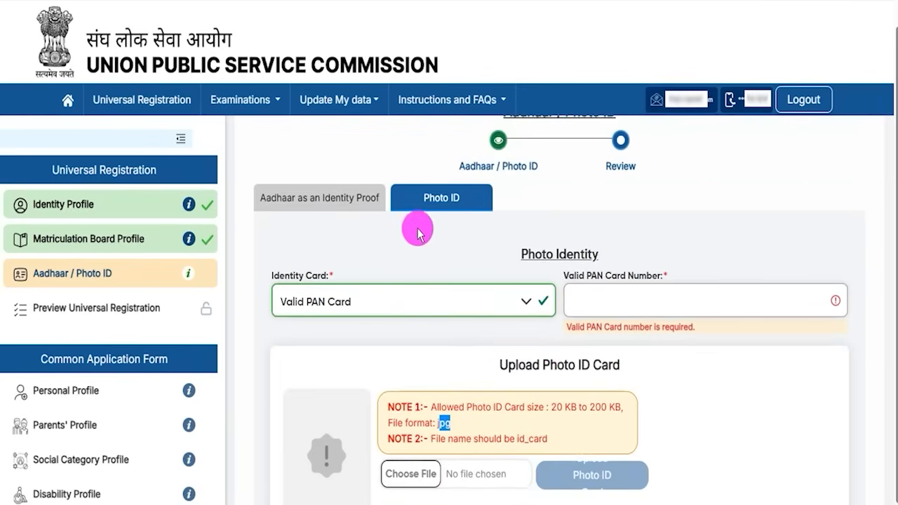
Step: Compare the Aadhaar identity proof tab with Photo ID, highlighting the Upload Photo ID Card section
{"action": "left_click", "coordinate": [357, 207]}
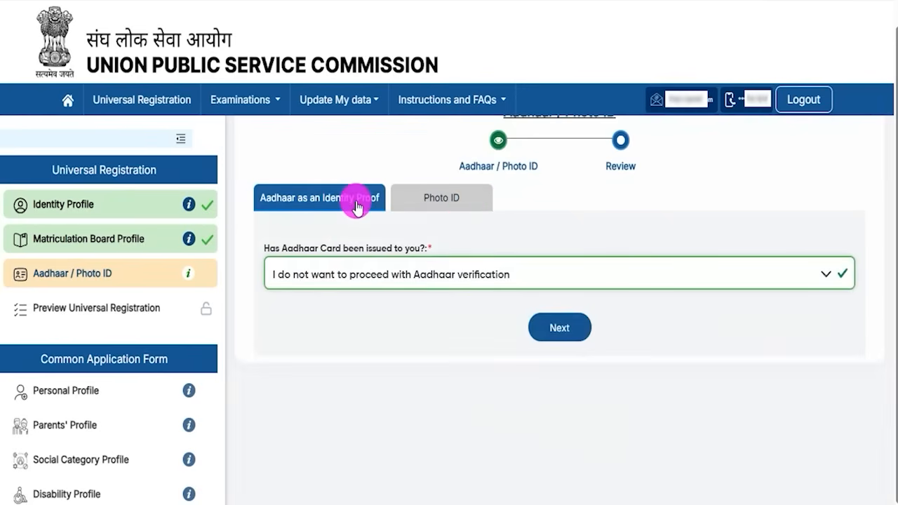
{"action": "scroll", "coordinate": [404, 281], "scroll_direction": "up", "scroll_amount": 1}
{"action": "left_click", "coordinate": [428, 234]}
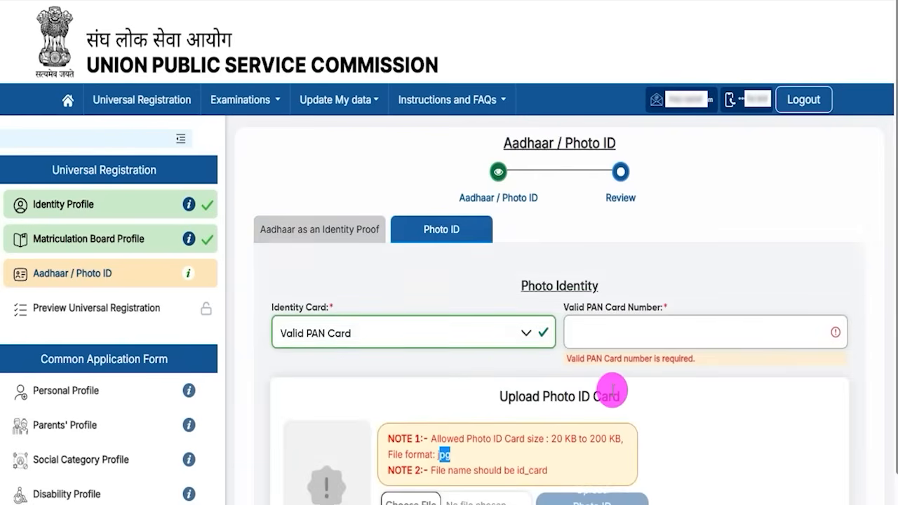
{"action": "scroll", "coordinate": [612, 390], "scroll_direction": "down", "scroll_amount": 2}
{"action": "scroll", "coordinate": [612, 395], "scroll_direction": "up", "scroll_amount": 2}
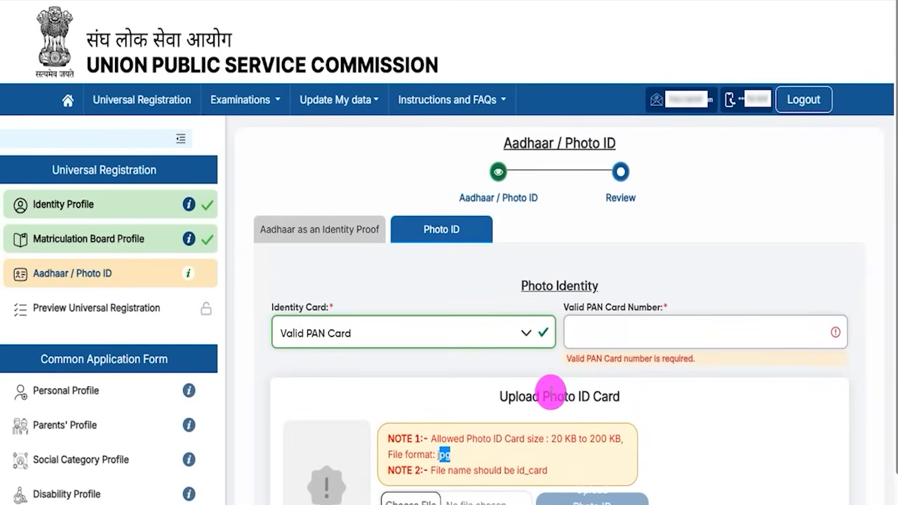
{"action": "left_click_drag", "start_coordinate": [509, 396], "coordinate": [608, 397]}
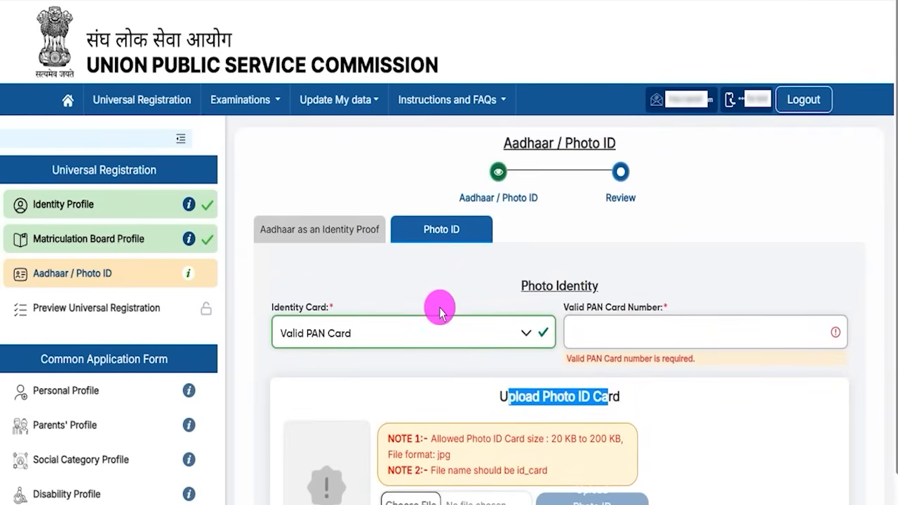
Step: On the Aadhaar identity proof tab, consent to verification, fill the CAPTCHA and request an OTP
{"action": "left_click", "coordinate": [345, 235]}
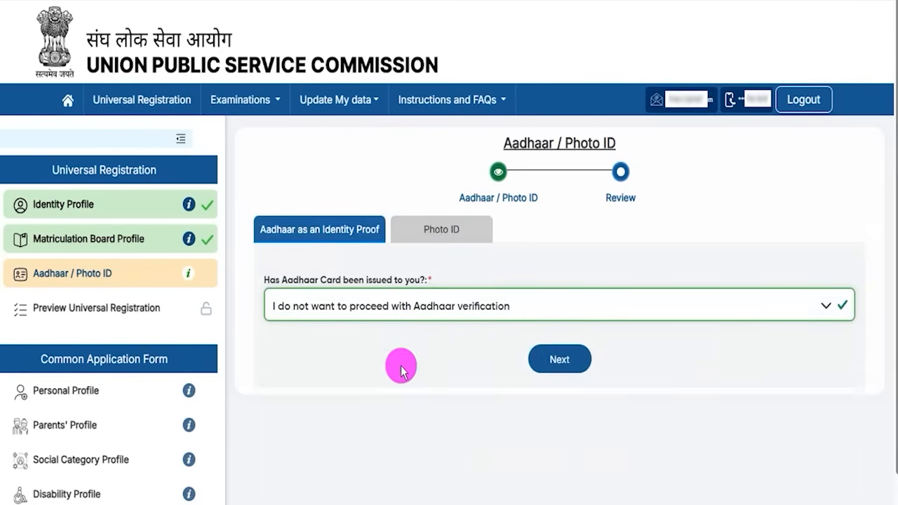
{"action": "left_click", "coordinate": [409, 310]}
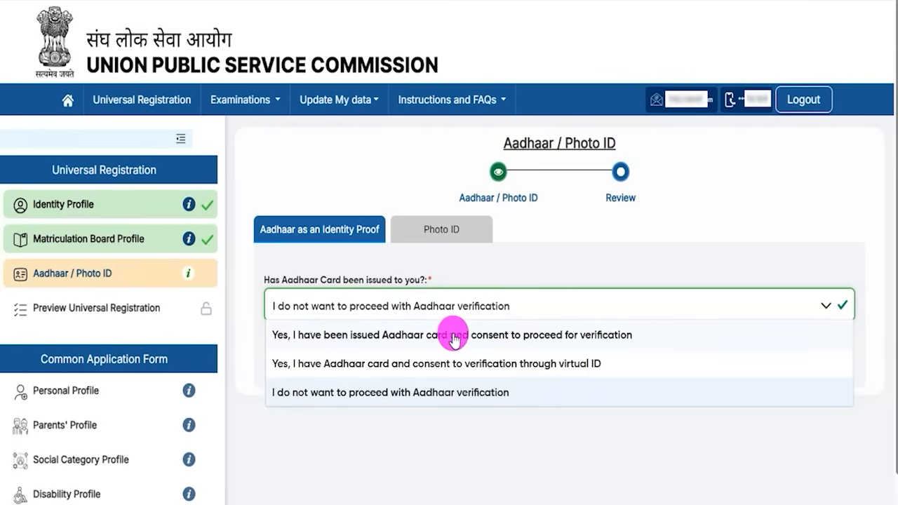
{"action": "left_click", "coordinate": [569, 340]}
{"action": "scroll", "coordinate": [413, 367], "scroll_direction": "down", "scroll_amount": 2}
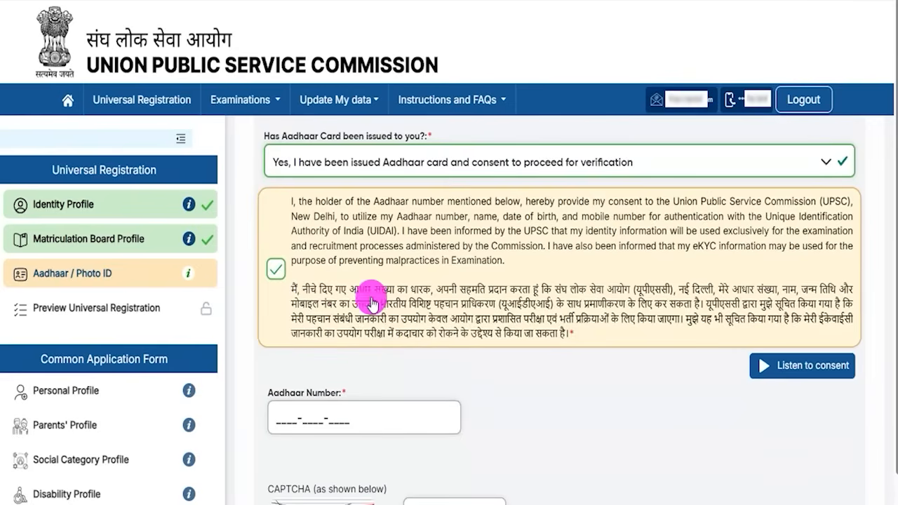
{"action": "scroll", "coordinate": [350, 358], "scroll_direction": "down", "scroll_amount": 1}
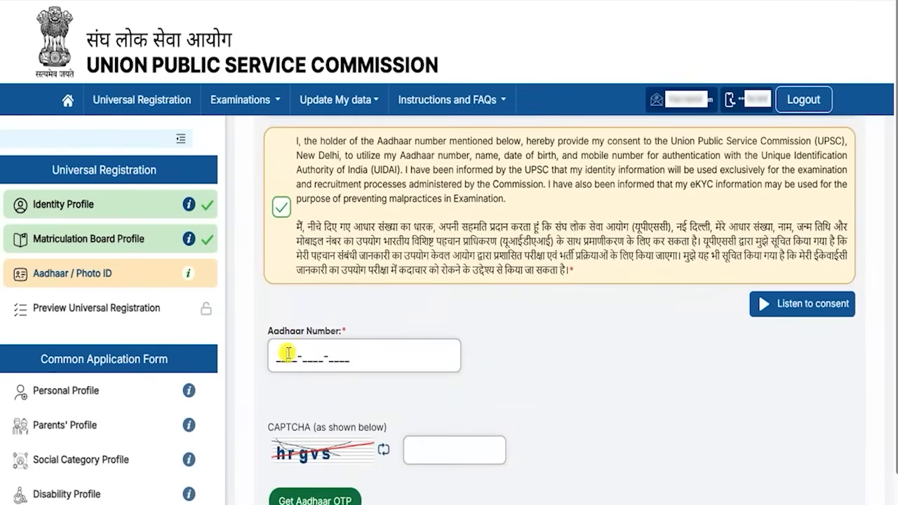
{"action": "scroll", "coordinate": [407, 361], "scroll_direction": "down", "scroll_amount": 1}
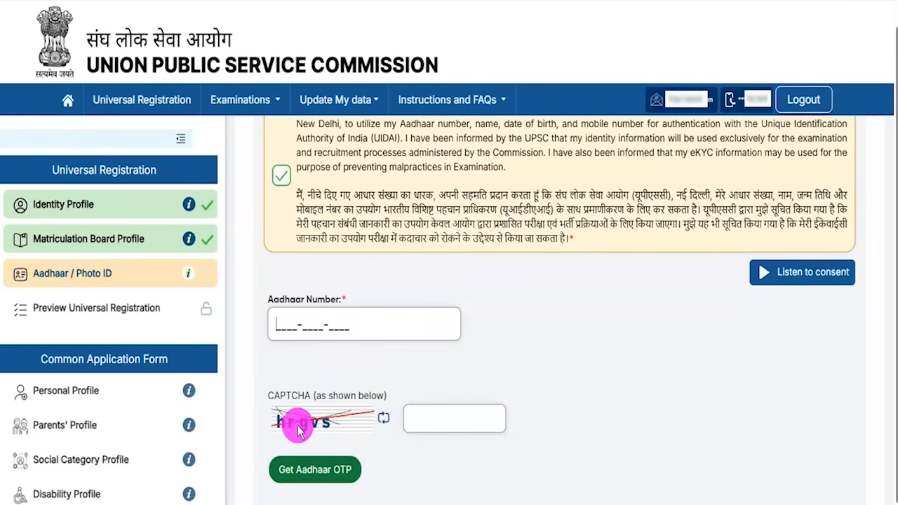
{"action": "left_click", "coordinate": [429, 426]}
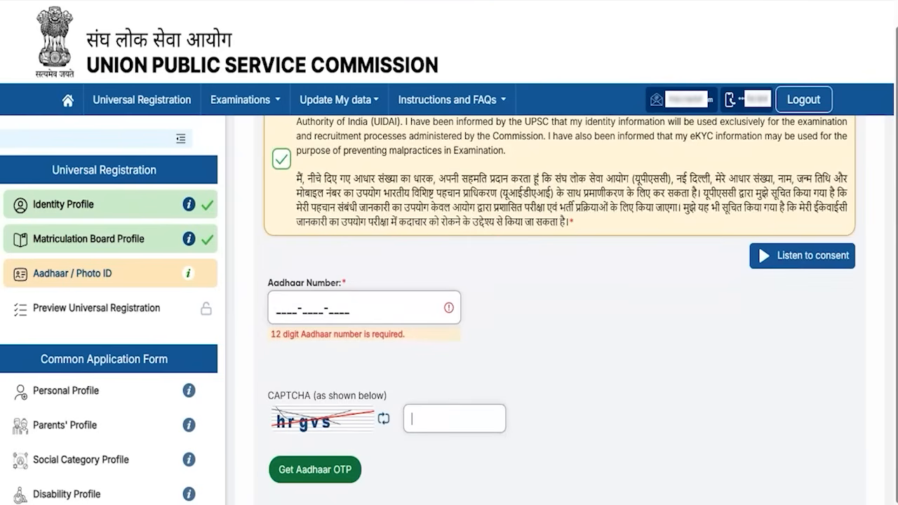
{"action": "left_click_drag", "start_coordinate": [561, 463], "coordinate": [411, 471]}
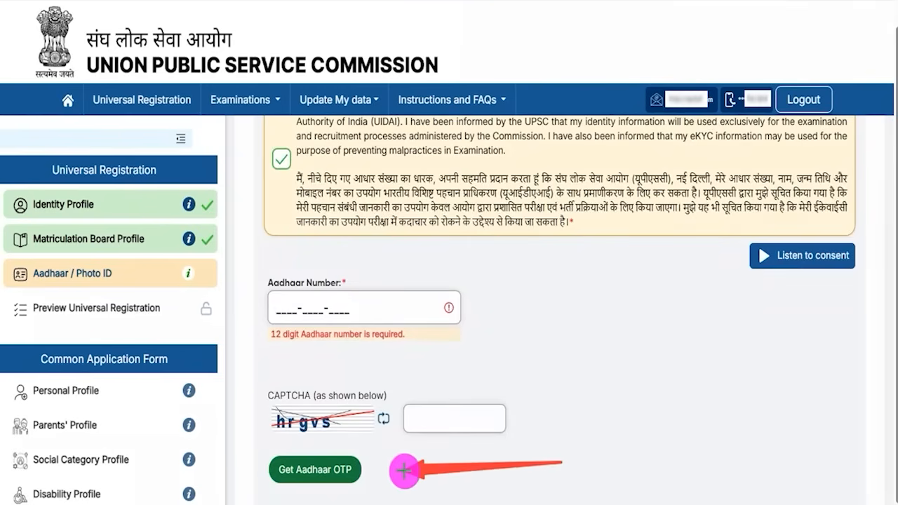
{"action": "left_click", "coordinate": [358, 469]}
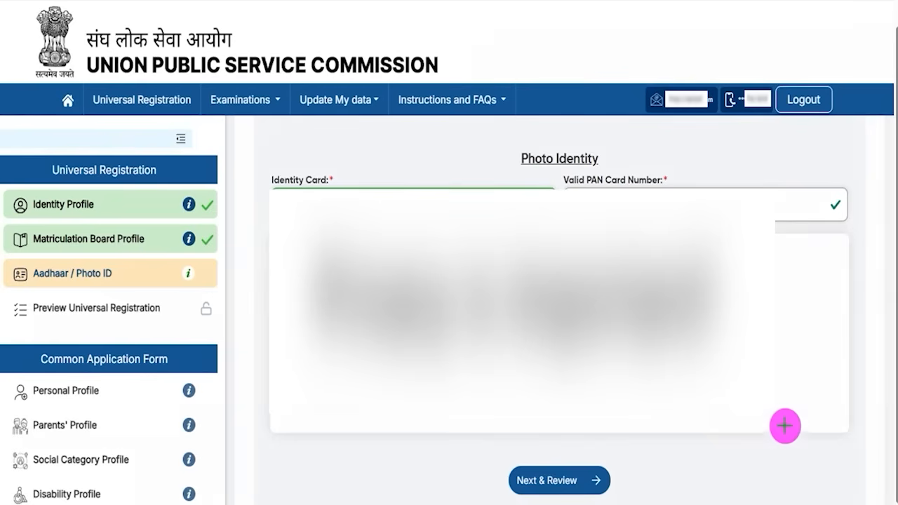
Step: Review and submit the Aadhaar / Photo ID details, then Lock & Submit the Universal Registration
{"action": "left_click", "coordinate": [607, 480]}
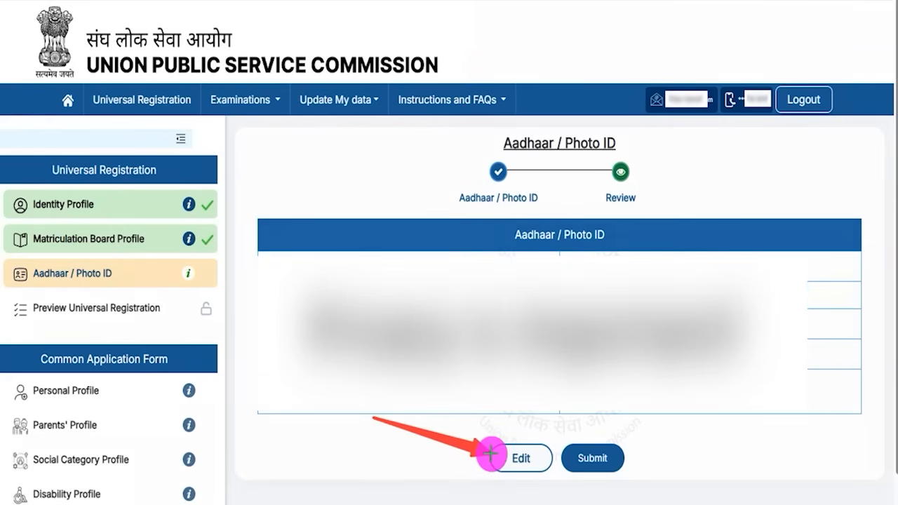
{"action": "left_click", "coordinate": [621, 453]}
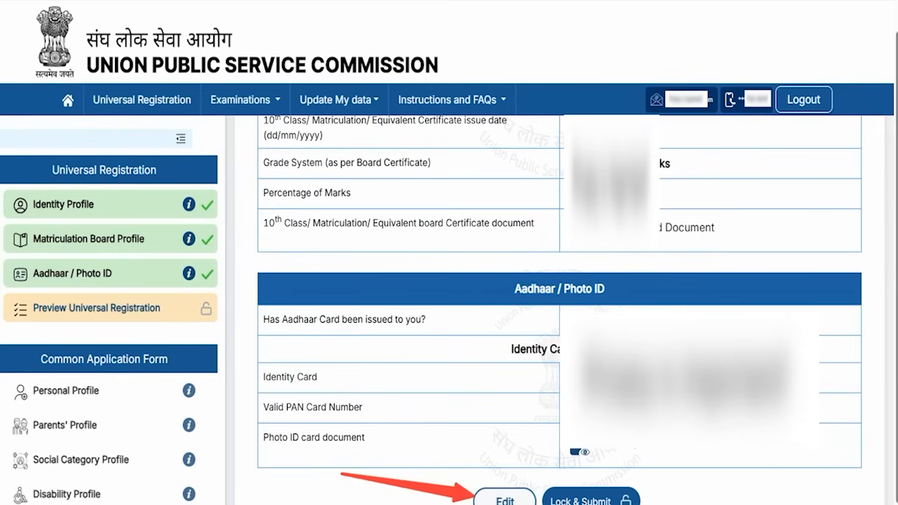
{"action": "left_click", "coordinate": [634, 497]}
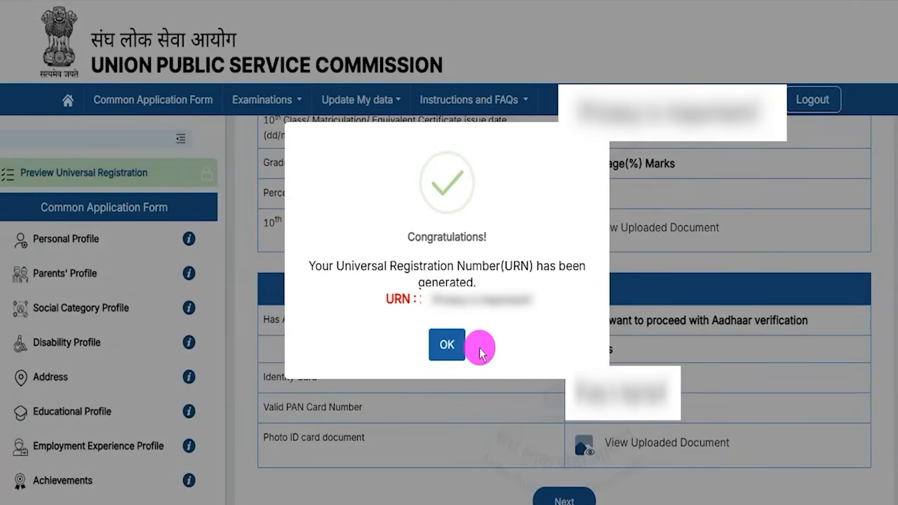
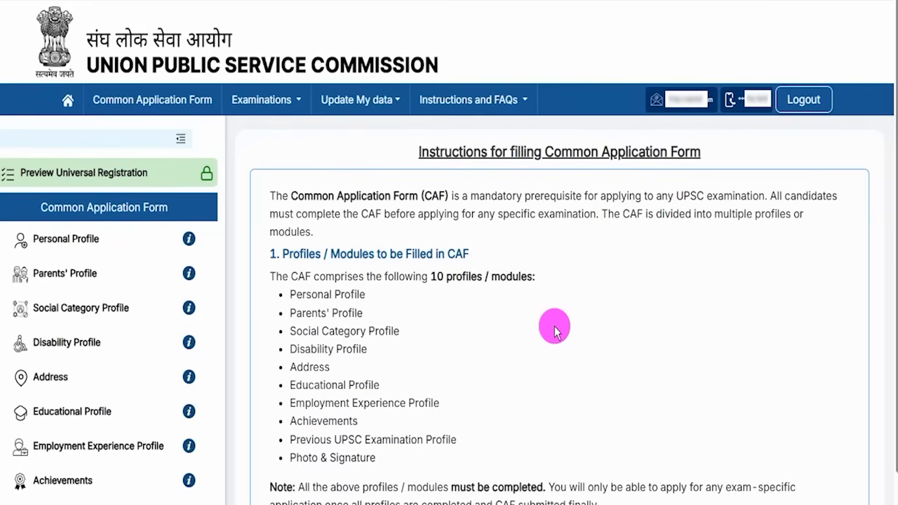
Step: Read through the Common Application Form instructions and proceed to the application form
{"action": "left_click_drag", "start_coordinate": [553, 151], "coordinate": [659, 150]}
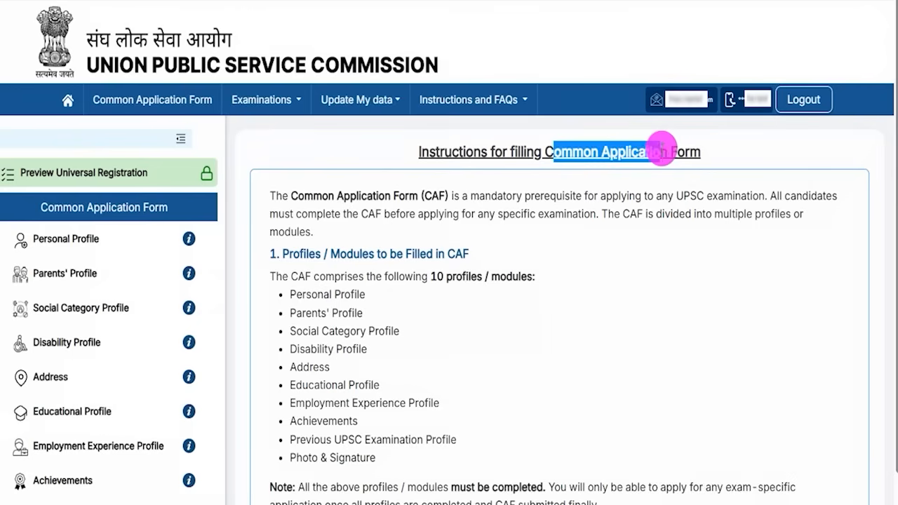
{"action": "left_click_drag", "start_coordinate": [436, 152], "coordinate": [625, 152]}
{"action": "scroll", "coordinate": [435, 288], "scroll_direction": "down", "scroll_amount": 7}
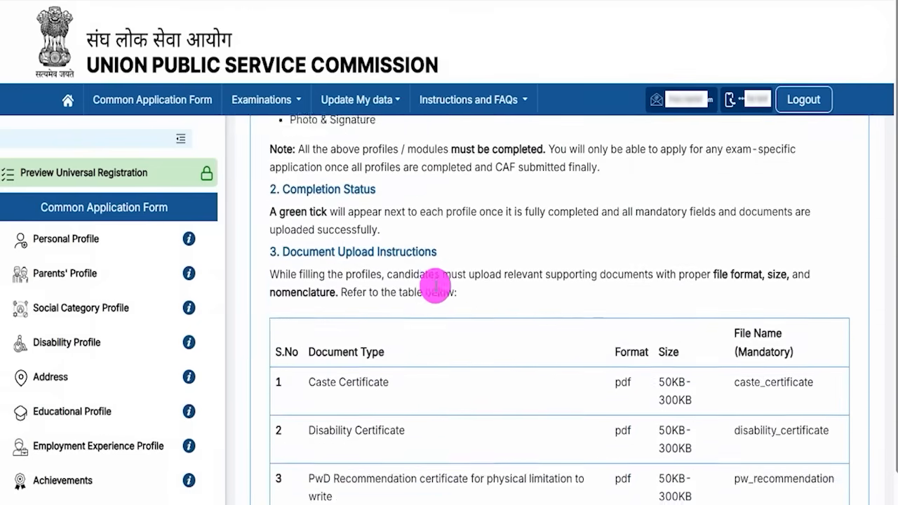
{"action": "scroll", "coordinate": [435, 290], "scroll_direction": "down", "scroll_amount": 3}
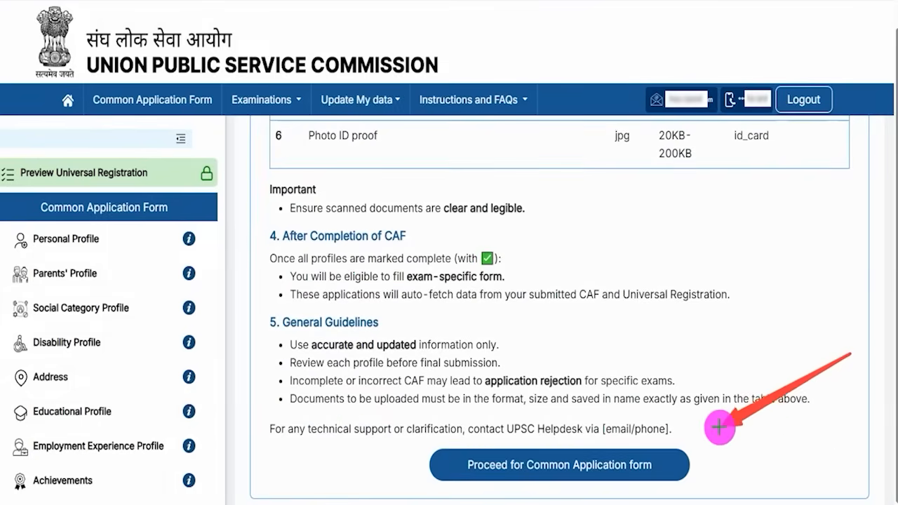
{"action": "left_click", "coordinate": [671, 462]}
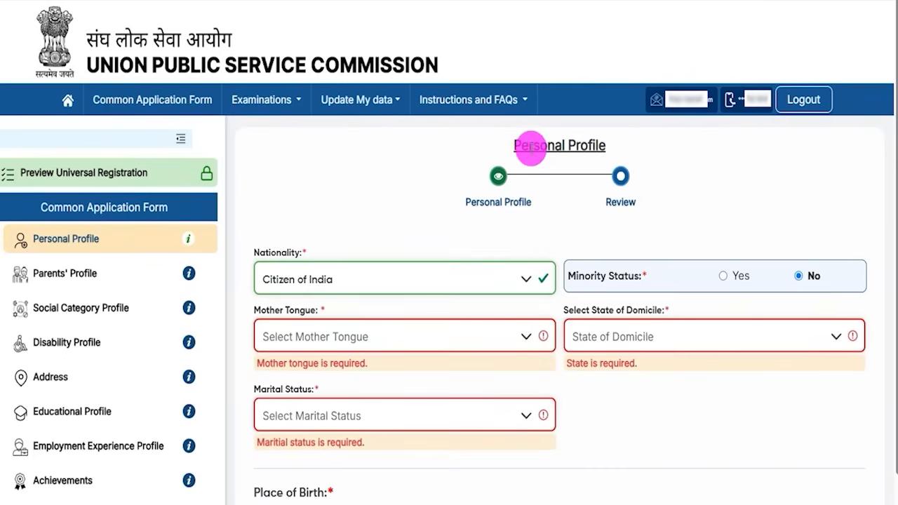
Step: Keep nationality as Citizen of India and leave minority status at No after checking the groups
{"action": "left_click_drag", "start_coordinate": [528, 148], "coordinate": [580, 145]}
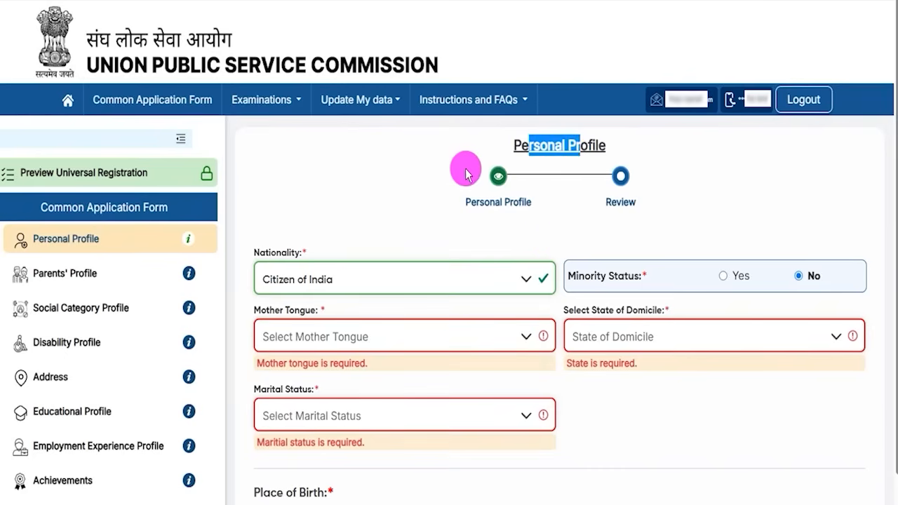
{"action": "left_click", "coordinate": [345, 284]}
{"action": "left_click", "coordinate": [328, 305]}
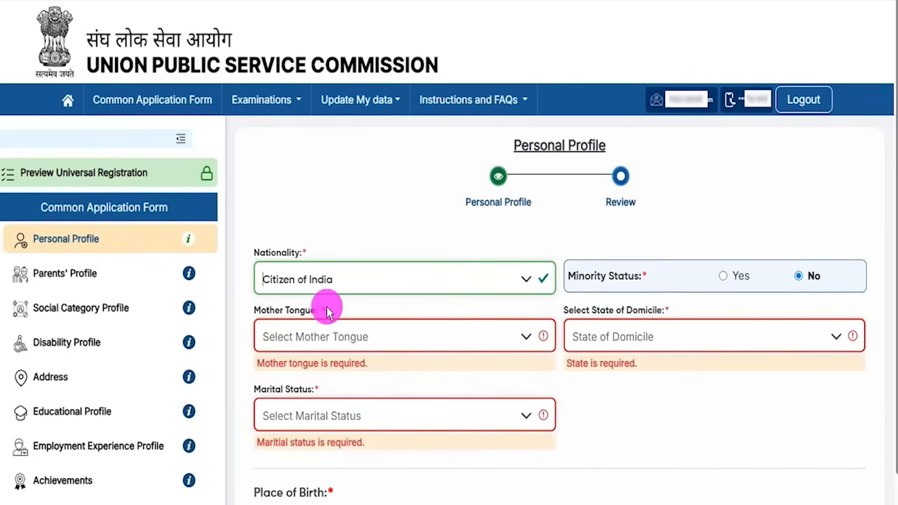
{"action": "left_click_drag", "start_coordinate": [576, 273], "coordinate": [724, 283]}
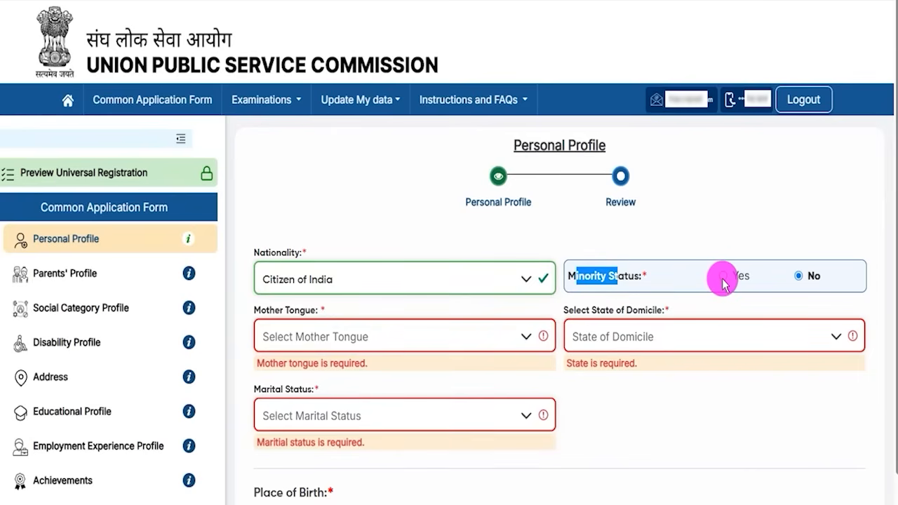
{"action": "left_click", "coordinate": [724, 279]}
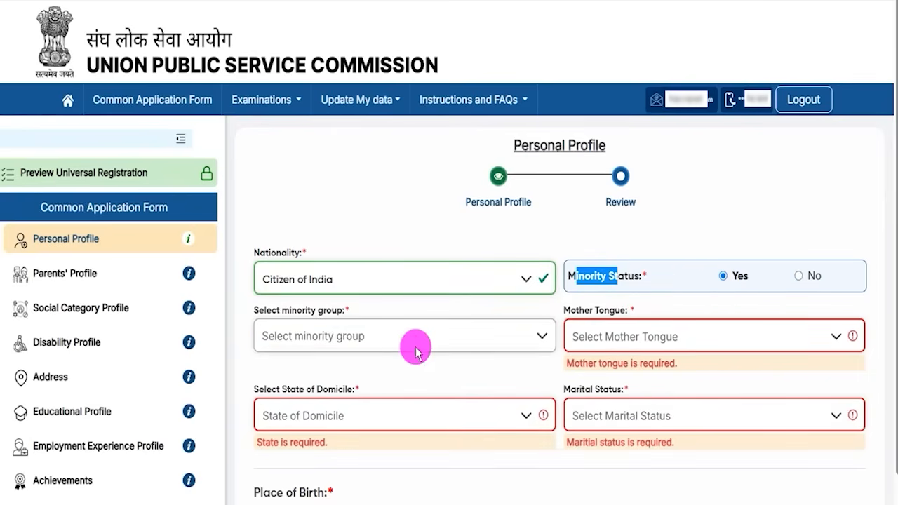
{"action": "left_click", "coordinate": [359, 338]}
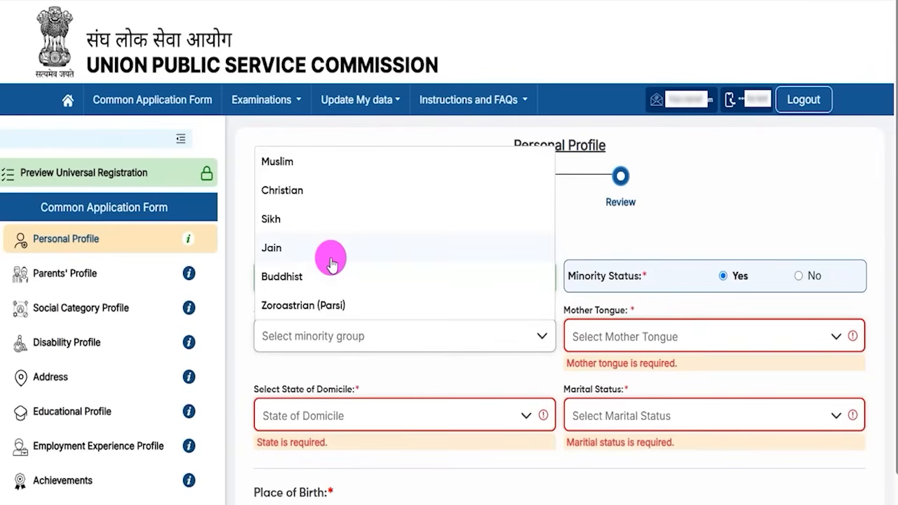
{"action": "left_click", "coordinate": [799, 277]}
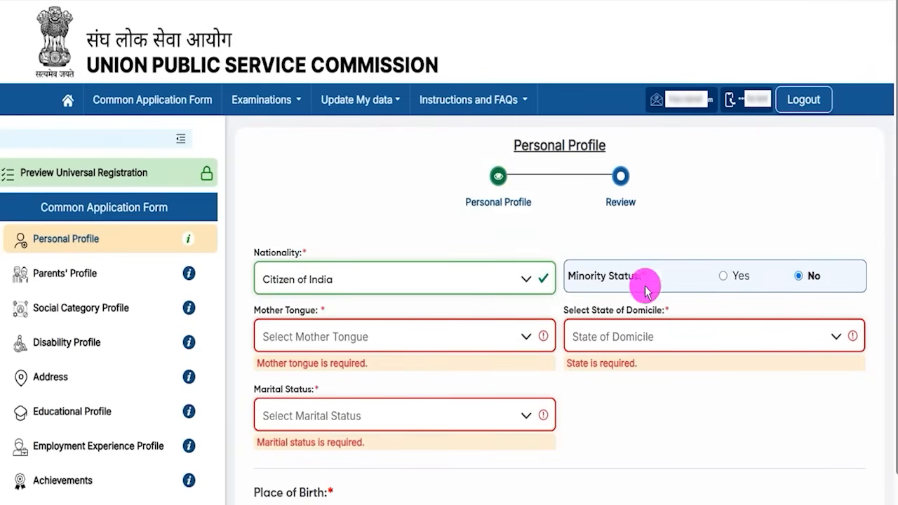
Step: Choose Hindi as mother tongue, Uttar Pradesh as domicile and Unmarried as marital status
{"action": "left_click", "coordinate": [295, 337]}
{"action": "left_click", "coordinate": [284, 307]}
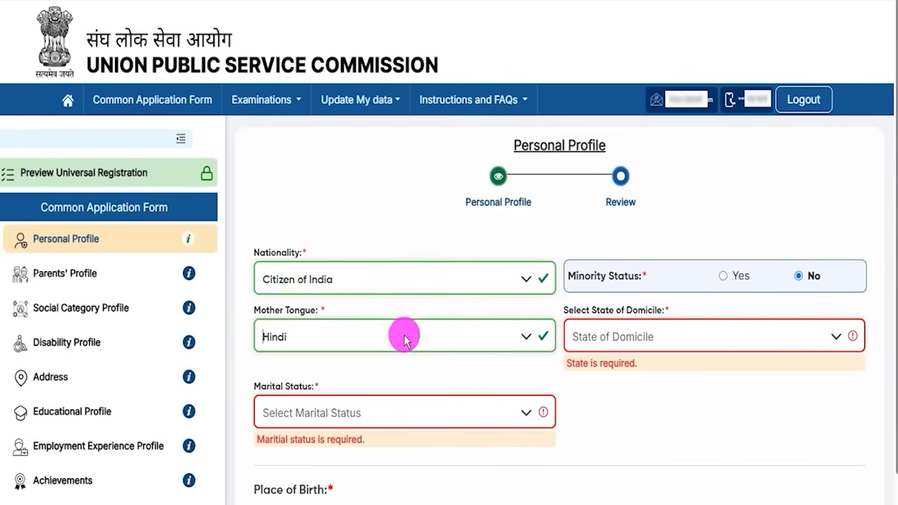
{"action": "left_click", "coordinate": [653, 339]}
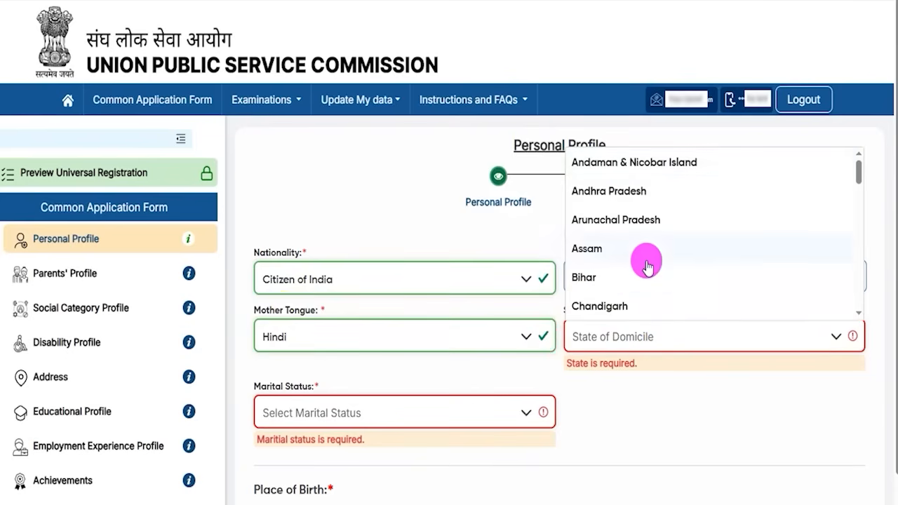
{"action": "scroll", "coordinate": [644, 254], "scroll_direction": "down", "scroll_amount": 10}
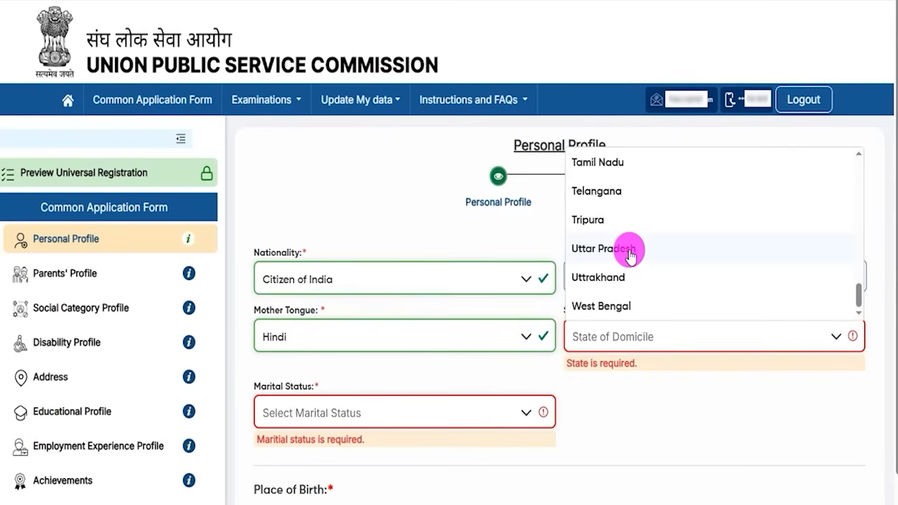
{"action": "left_click", "coordinate": [630, 254]}
{"action": "left_click", "coordinate": [322, 400]}
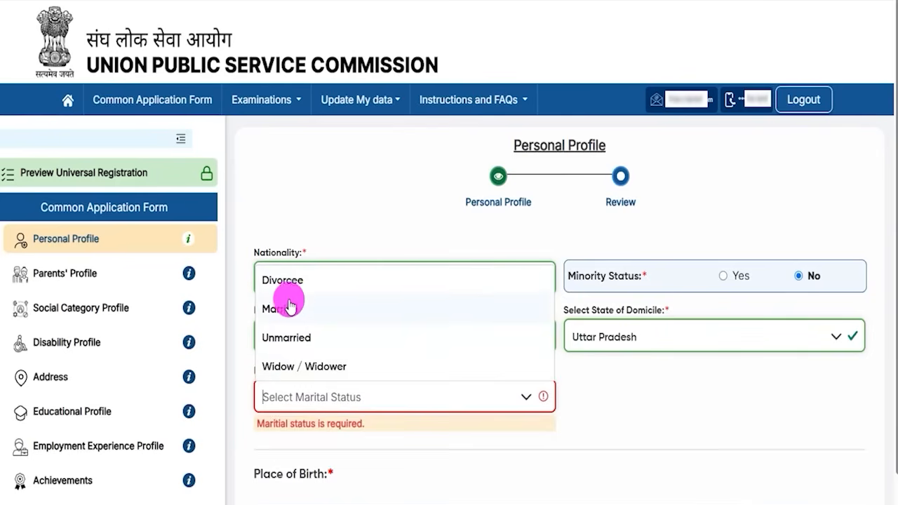
{"action": "left_click", "coordinate": [288, 337]}
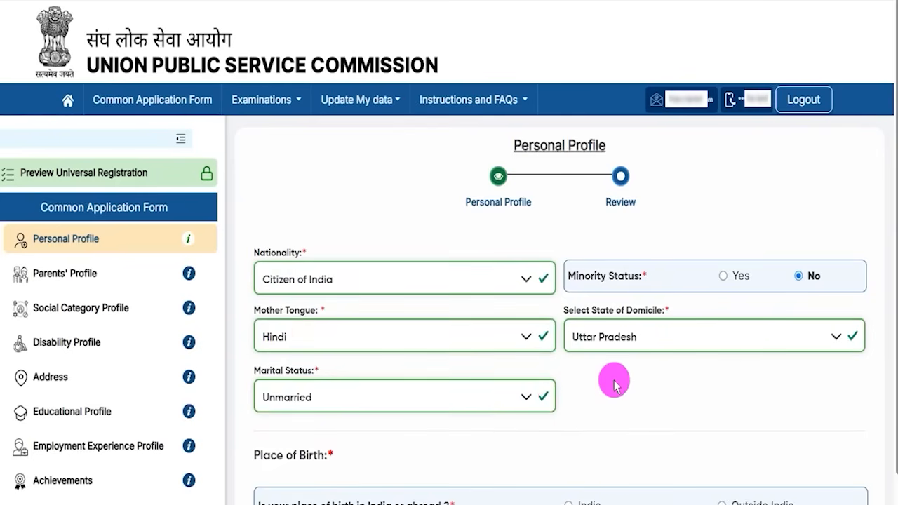
{"action": "scroll", "coordinate": [612, 377], "scroll_direction": "down", "scroll_amount": 3}
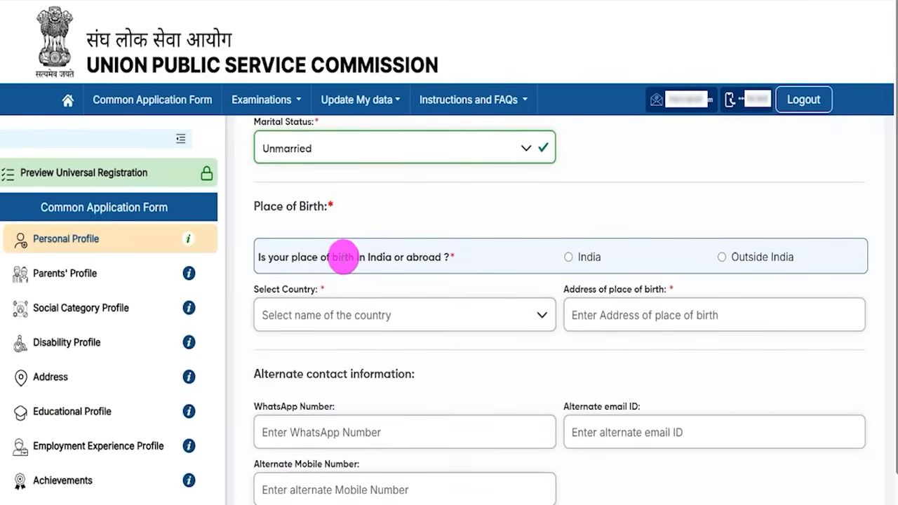
Step: Record the birthplace as India, Uttar Pradesh, Ayodhya, and look over the post office and PIN fields
{"action": "left_click", "coordinate": [568, 257]}
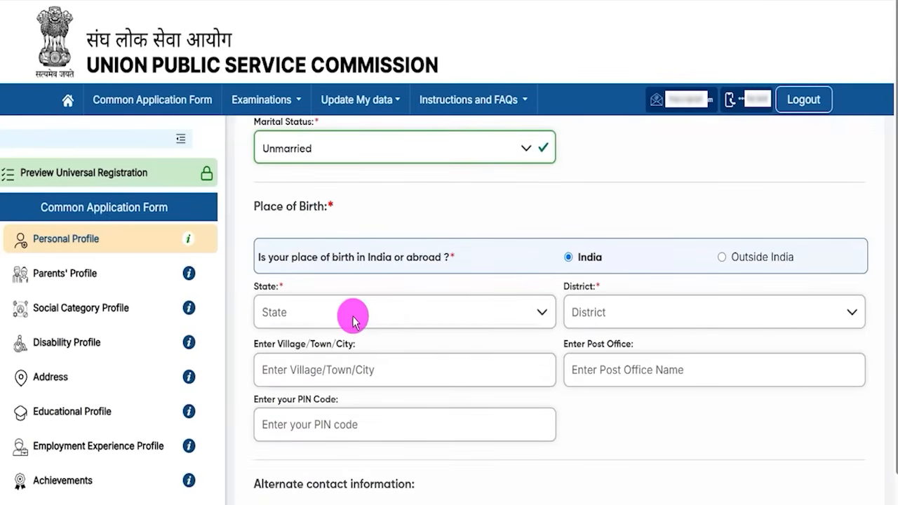
{"action": "left_click", "coordinate": [315, 312]}
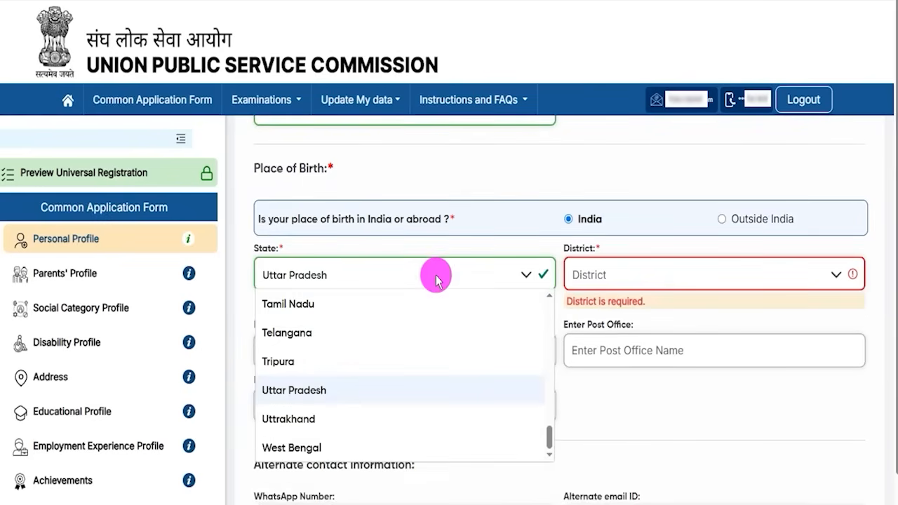
{"action": "left_click", "coordinate": [807, 272]}
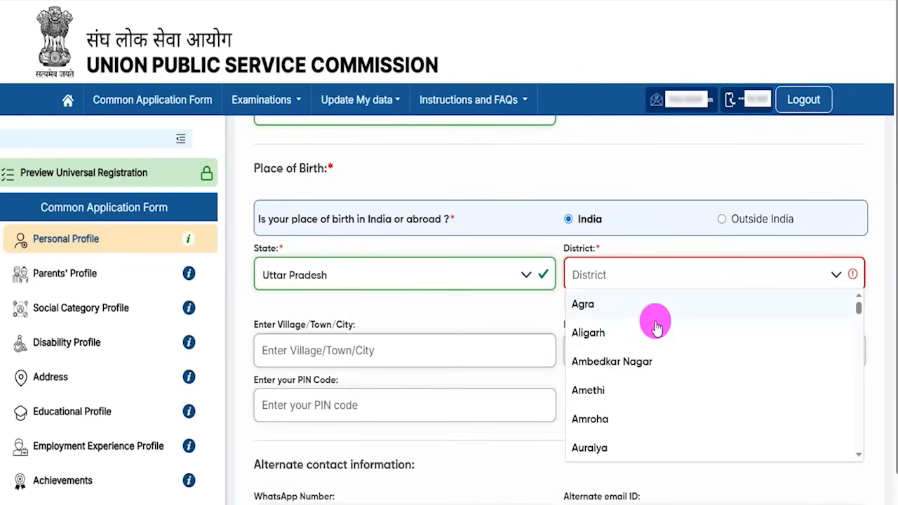
{"action": "scroll", "coordinate": [598, 411], "scroll_direction": "down", "scroll_amount": 1}
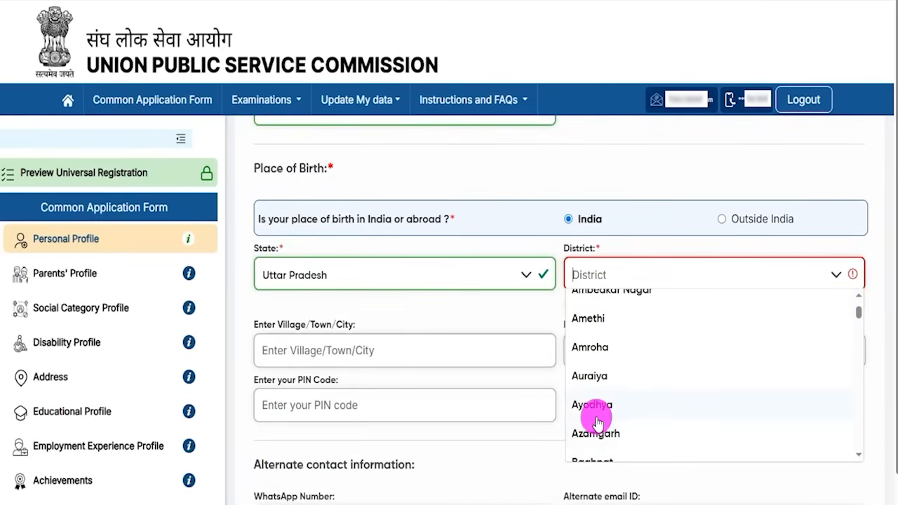
{"action": "left_click", "coordinate": [597, 407]}
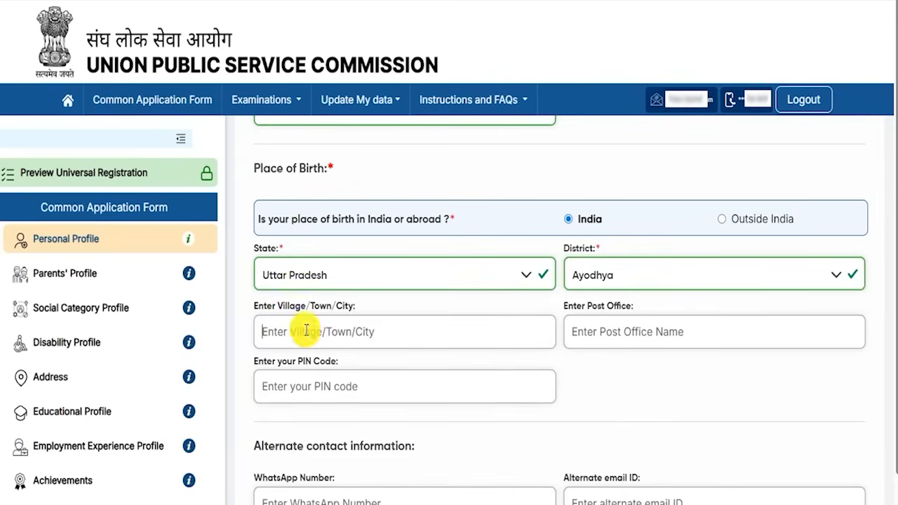
{"action": "left_click_drag", "start_coordinate": [576, 306], "coordinate": [605, 340]}
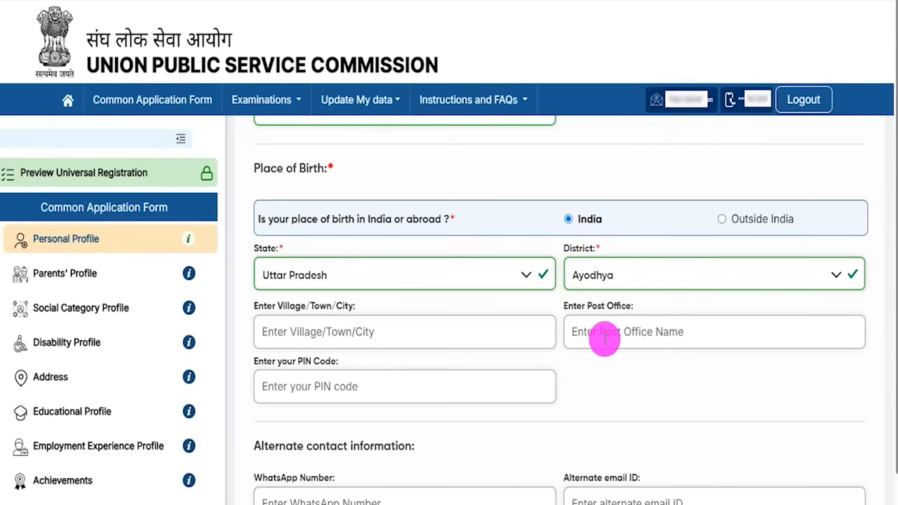
{"action": "left_click_drag", "start_coordinate": [295, 363], "coordinate": [325, 379]}
{"action": "left_click", "coordinate": [329, 386]}
{"action": "scroll", "coordinate": [492, 396], "scroll_direction": "down", "scroll_amount": 1}
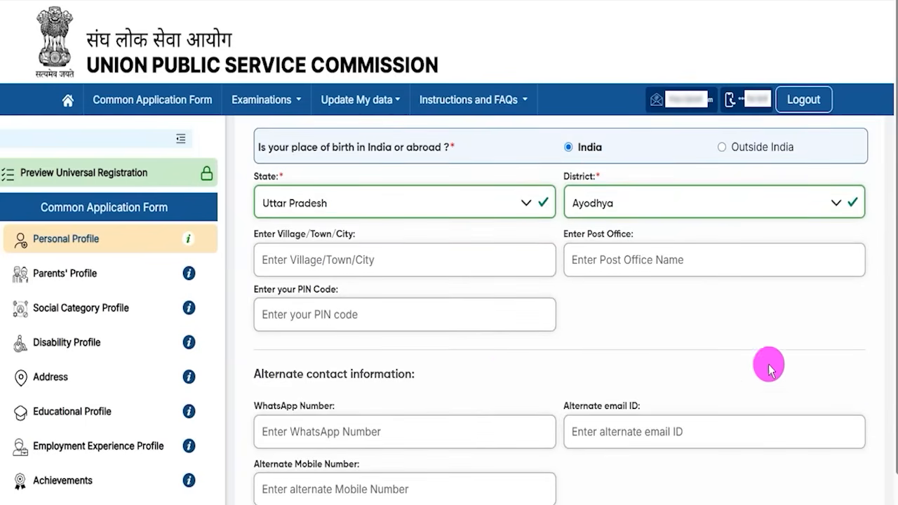
{"action": "scroll", "coordinate": [892, 396], "scroll_direction": "down", "scroll_amount": 1}
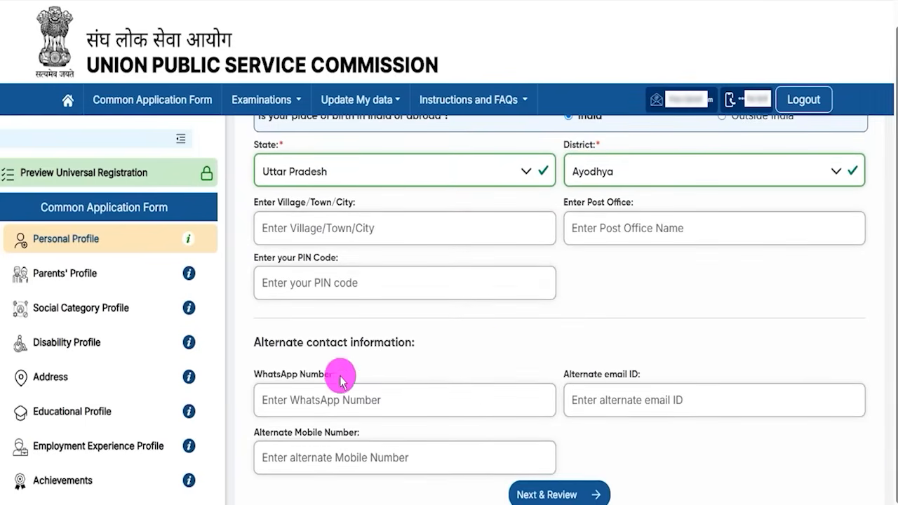
Step: Go through the alternate WhatsApp, e-mail and mobile fields, then review and submit the Personal Profile
{"action": "left_click_drag", "start_coordinate": [279, 344], "coordinate": [360, 346]}
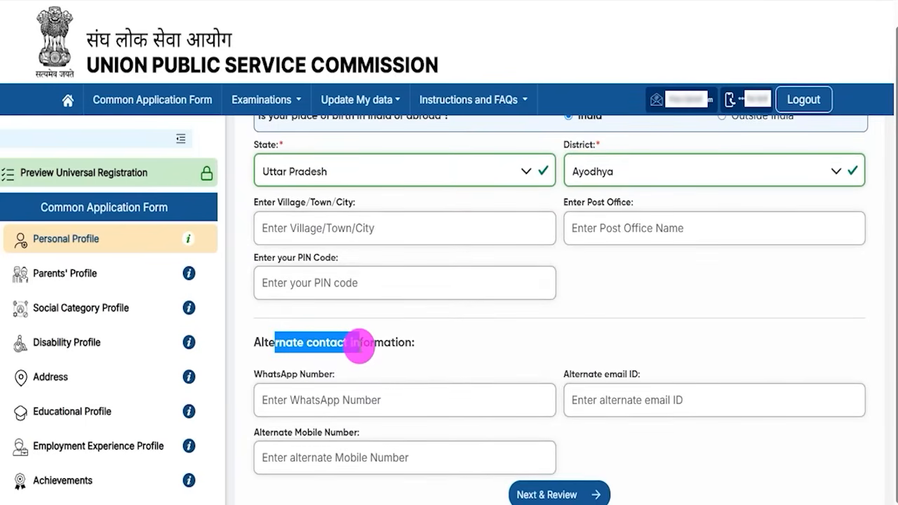
{"action": "left_click", "coordinate": [301, 400]}
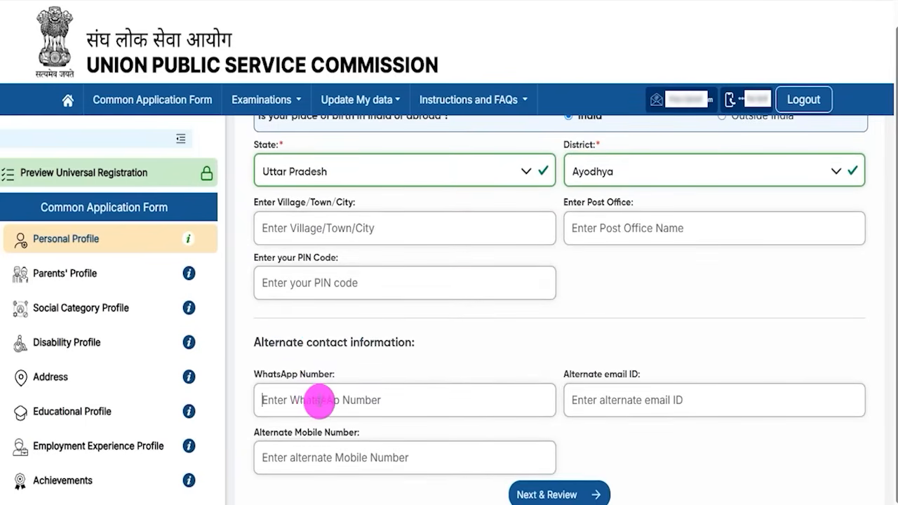
{"action": "left_click_drag", "start_coordinate": [582, 376], "coordinate": [611, 377]}
{"action": "left_click", "coordinate": [613, 399]}
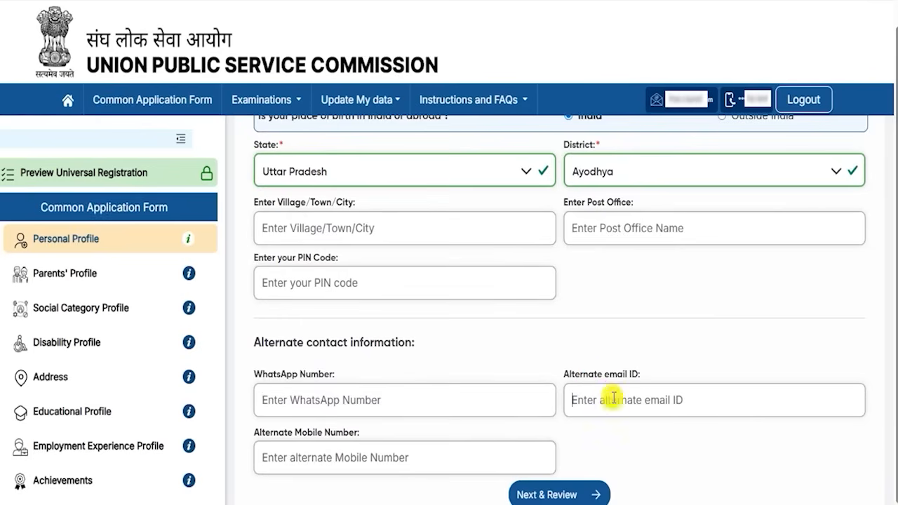
{"action": "left_click_drag", "start_coordinate": [280, 431], "coordinate": [341, 450]}
{"action": "left_click", "coordinate": [338, 456]}
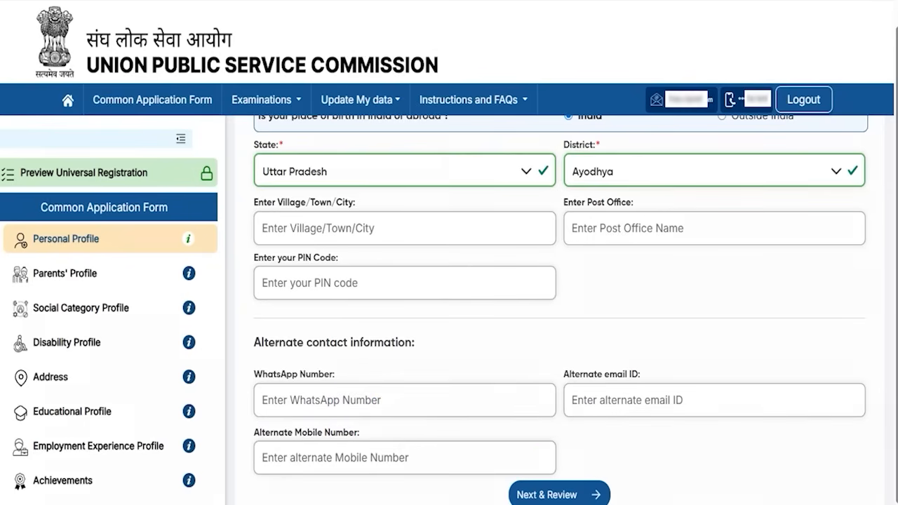
{"action": "left_click", "coordinate": [610, 491]}
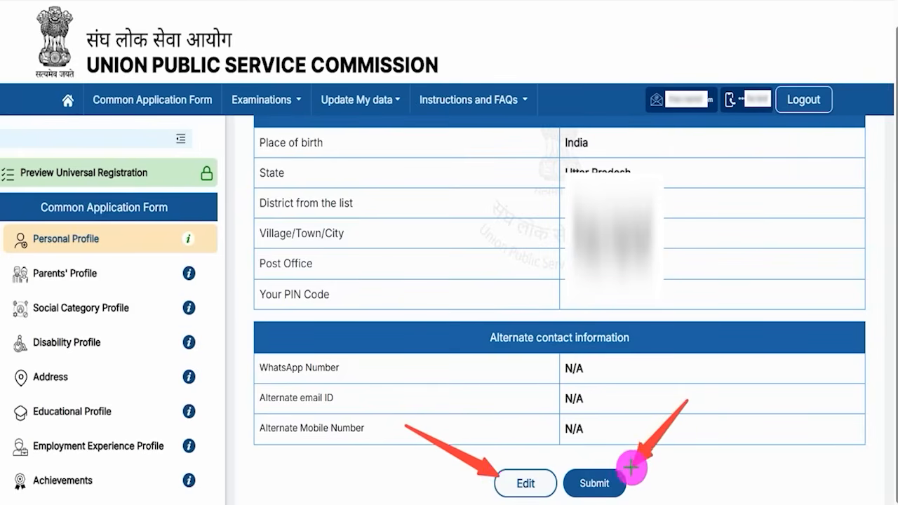
{"action": "left_click", "coordinate": [616, 479]}
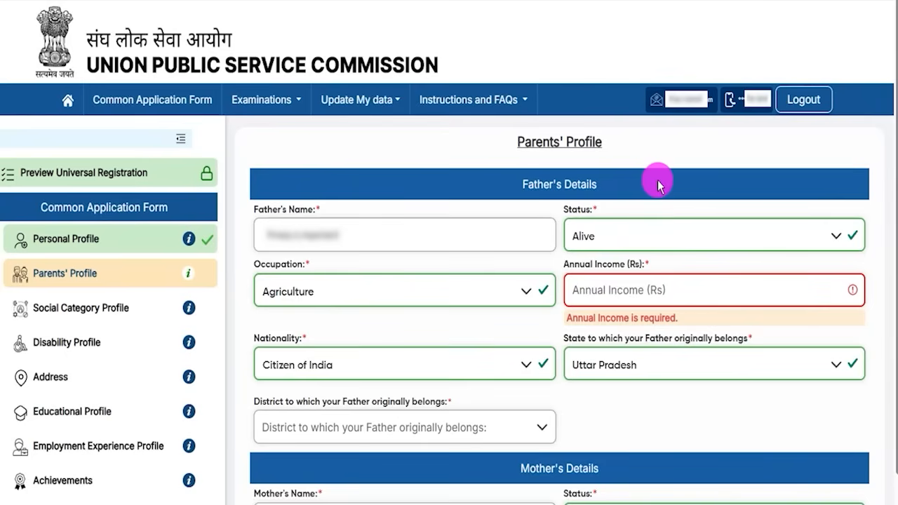
Step: Confirm the father's details: Alive, Agriculture, Citizen of India, Uttar Pradesh, and his district
{"action": "left_click_drag", "start_coordinate": [523, 143], "coordinate": [590, 144]}
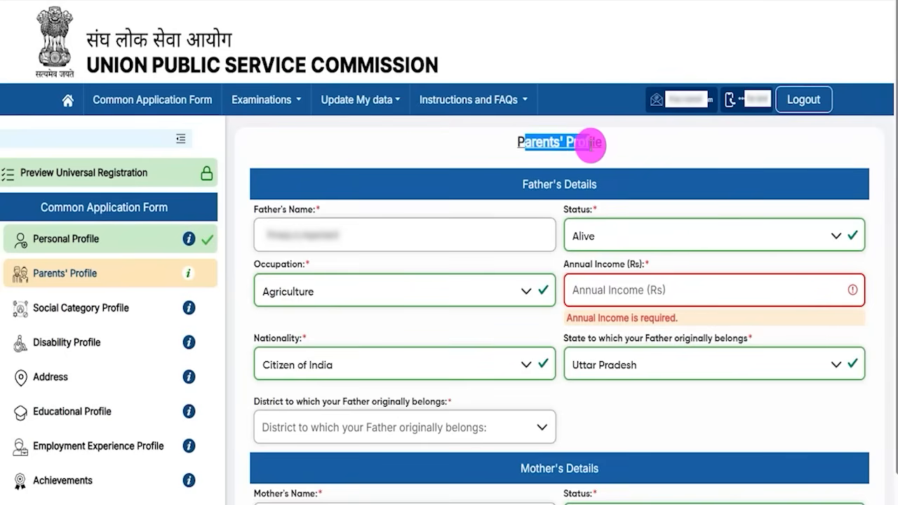
{"action": "left_click_drag", "start_coordinate": [256, 210], "coordinate": [303, 211]}
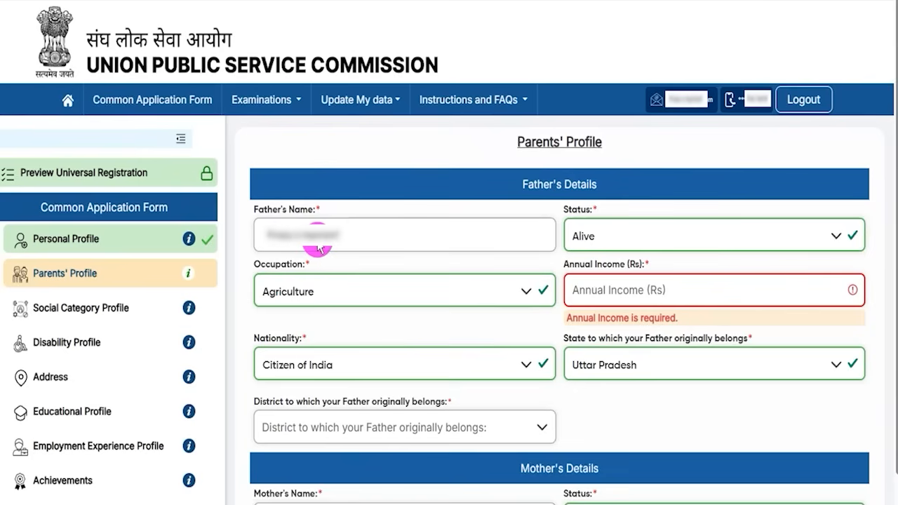
{"action": "left_click", "coordinate": [599, 235]}
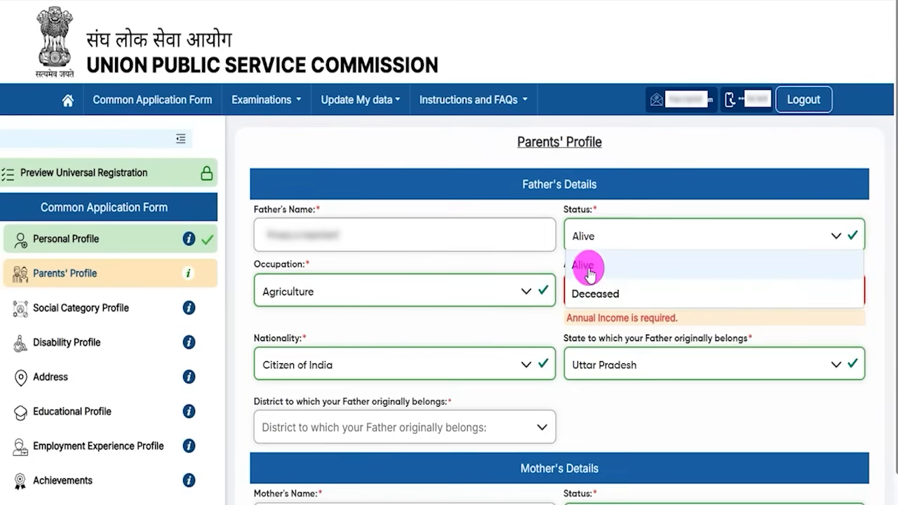
{"action": "left_click", "coordinate": [588, 268]}
{"action": "left_click", "coordinate": [314, 293]}
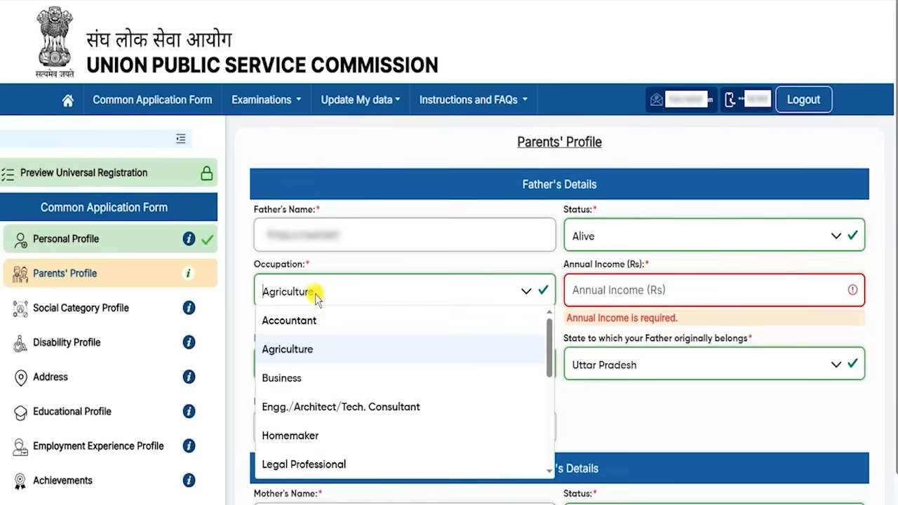
{"action": "left_click", "coordinate": [292, 354]}
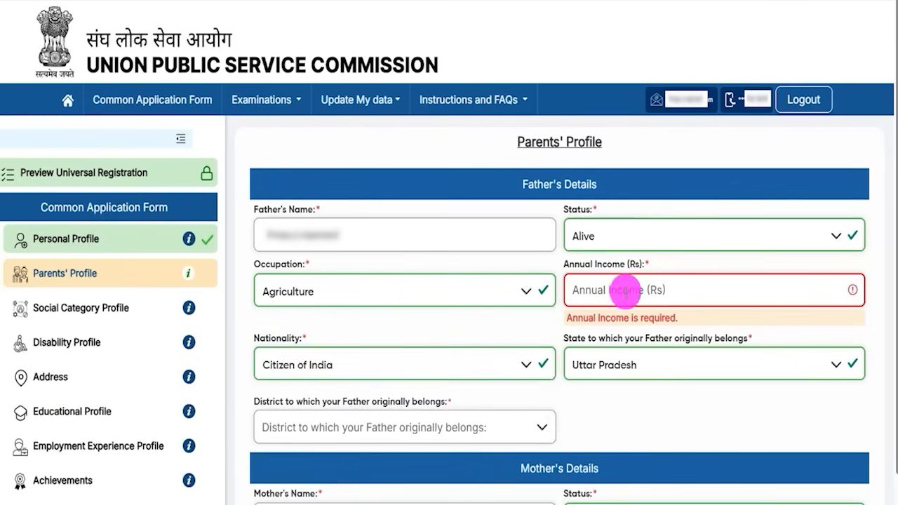
{"action": "left_click", "coordinate": [313, 362]}
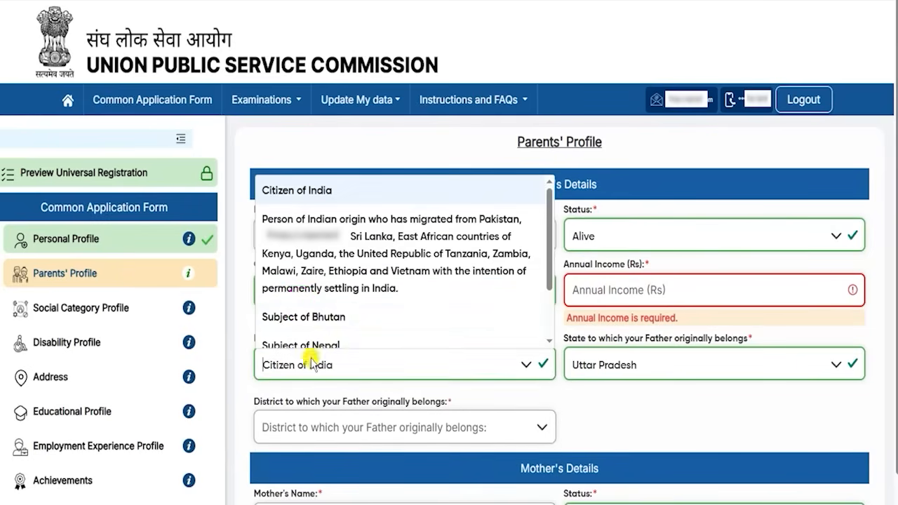
{"action": "left_click", "coordinate": [295, 191]}
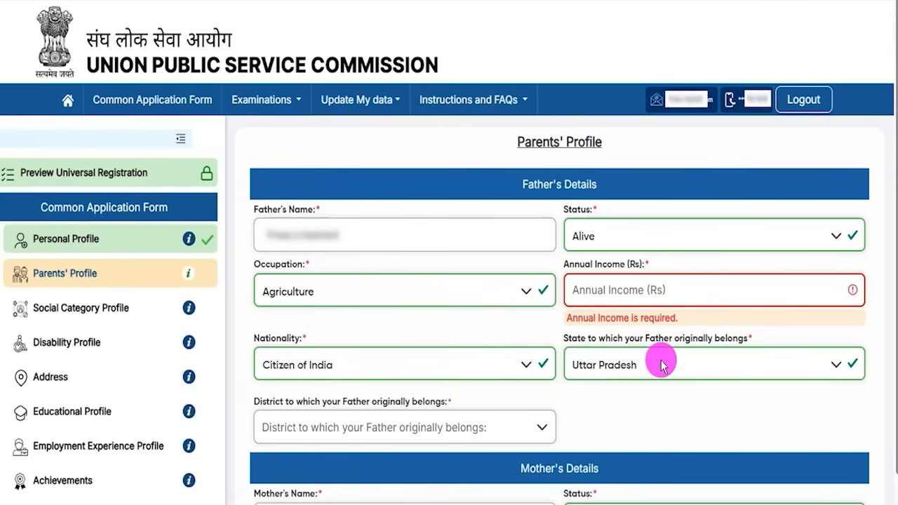
{"action": "left_click", "coordinate": [662, 364]}
{"action": "left_click", "coordinate": [601, 275]}
{"action": "left_click", "coordinate": [335, 430]}
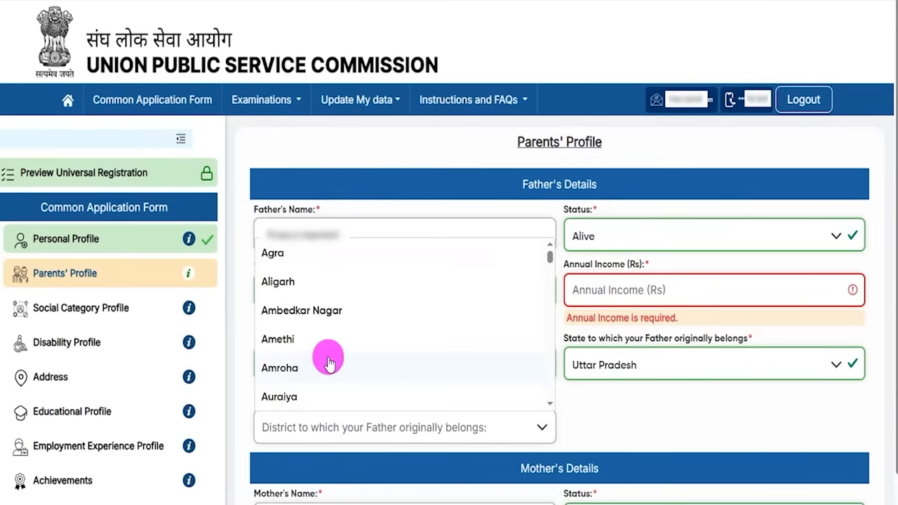
{"action": "left_click", "coordinate": [577, 419]}
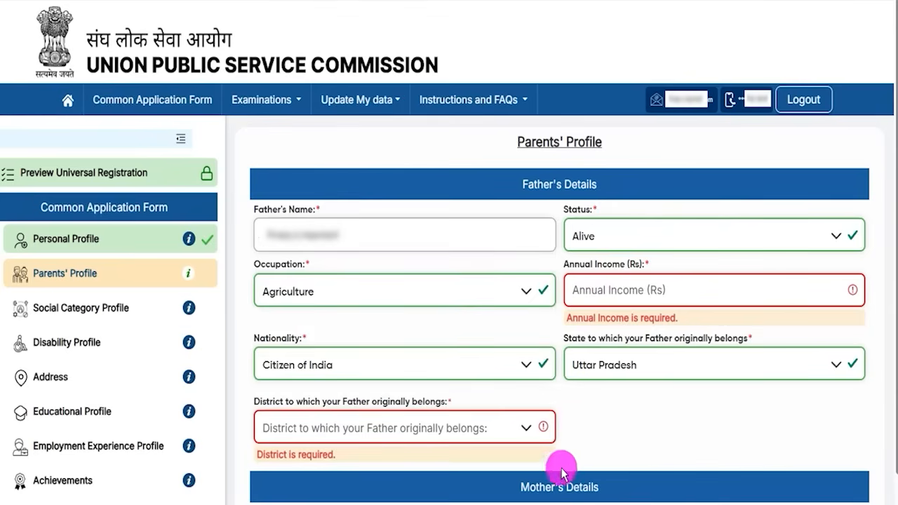
Step: Set the mother's status Alive, occupation Agriculture, annual income 500000 and nationality Citizen of India
{"action": "left_click_drag", "start_coordinate": [520, 487], "coordinate": [589, 487]}
{"action": "scroll", "coordinate": [611, 477], "scroll_direction": "down", "scroll_amount": 4}
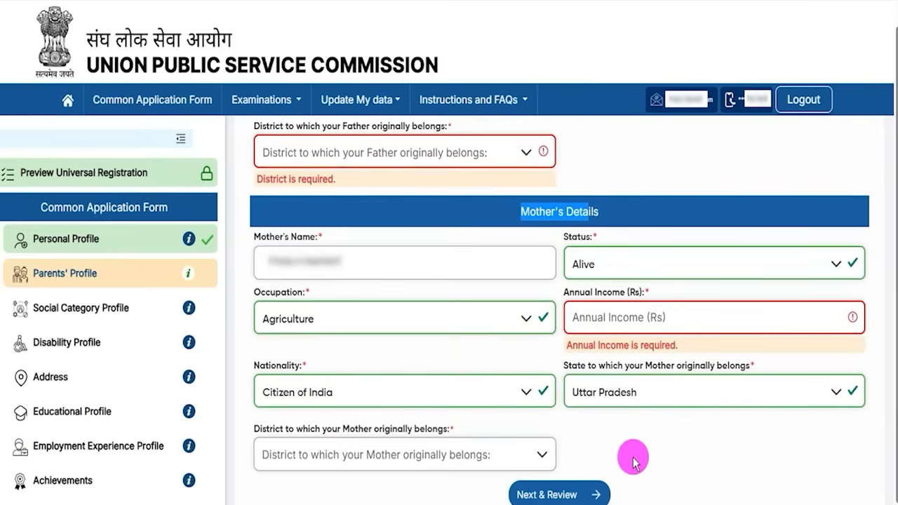
{"action": "left_click", "coordinate": [634, 426]}
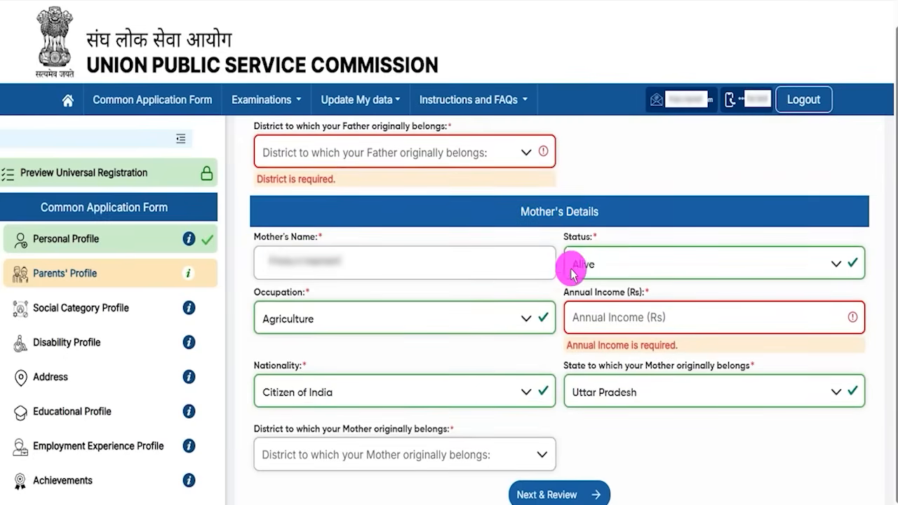
{"action": "left_click", "coordinate": [596, 260]}
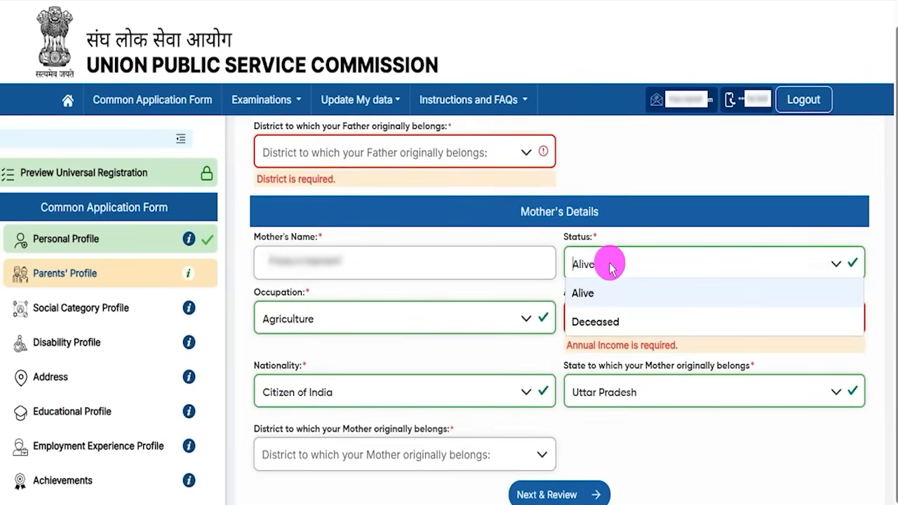
{"action": "left_click", "coordinate": [587, 293]}
{"action": "left_click", "coordinate": [313, 333]}
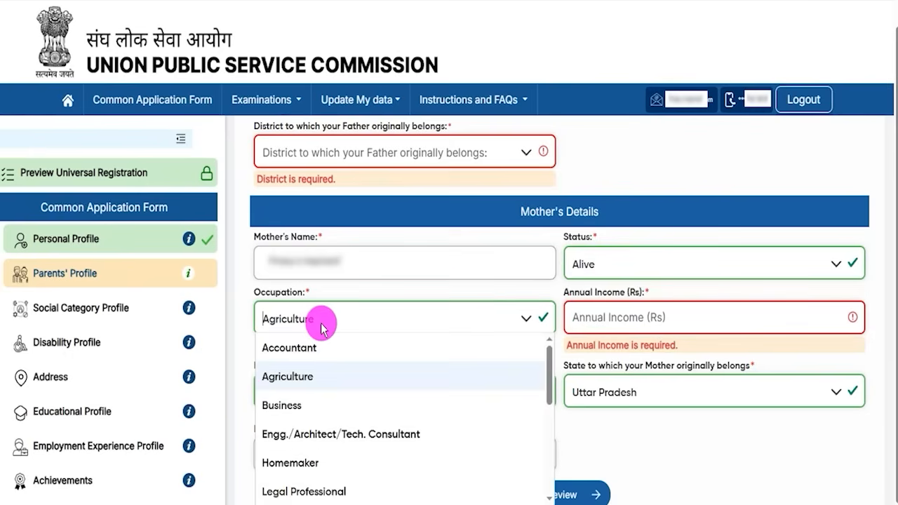
{"action": "left_click", "coordinate": [294, 376]}
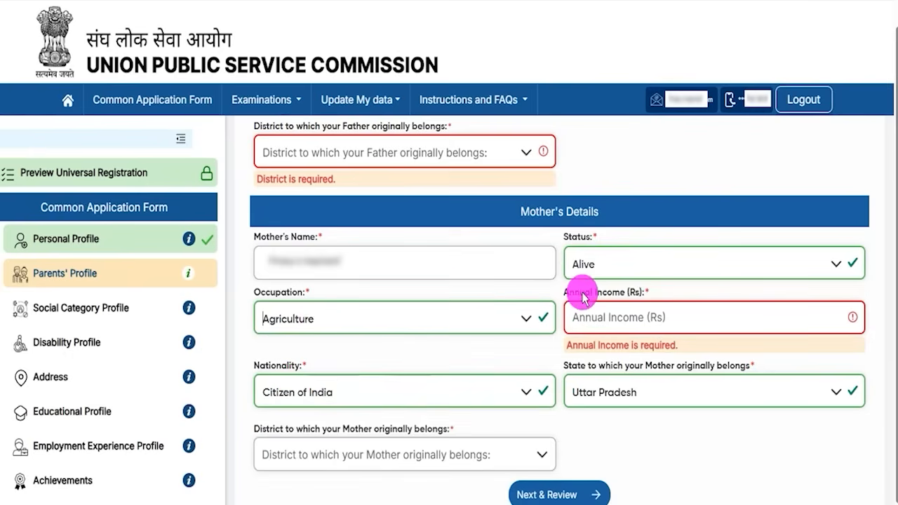
{"action": "left_click_drag", "start_coordinate": [581, 291], "coordinate": [624, 304]}
{"action": "left_click", "coordinate": [607, 313]}
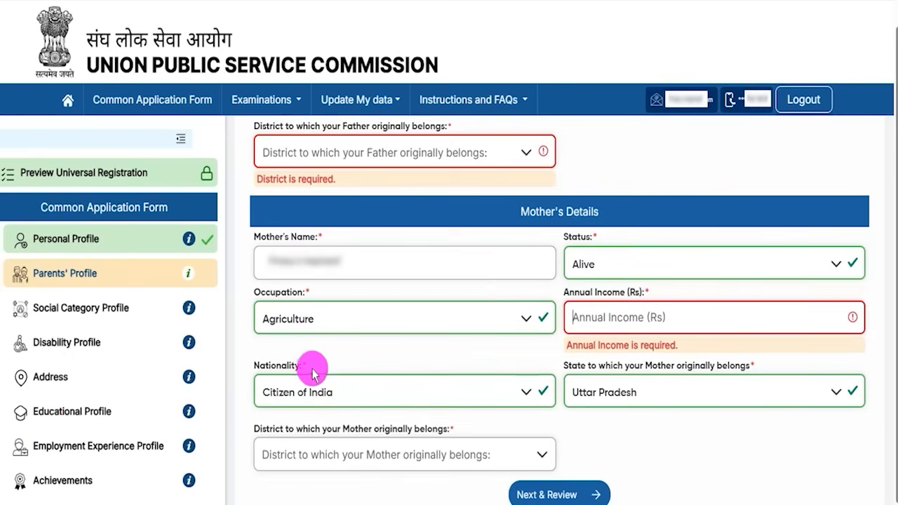
{"action": "left_click", "coordinate": [299, 391]}
{"action": "left_click", "coordinate": [293, 218]}
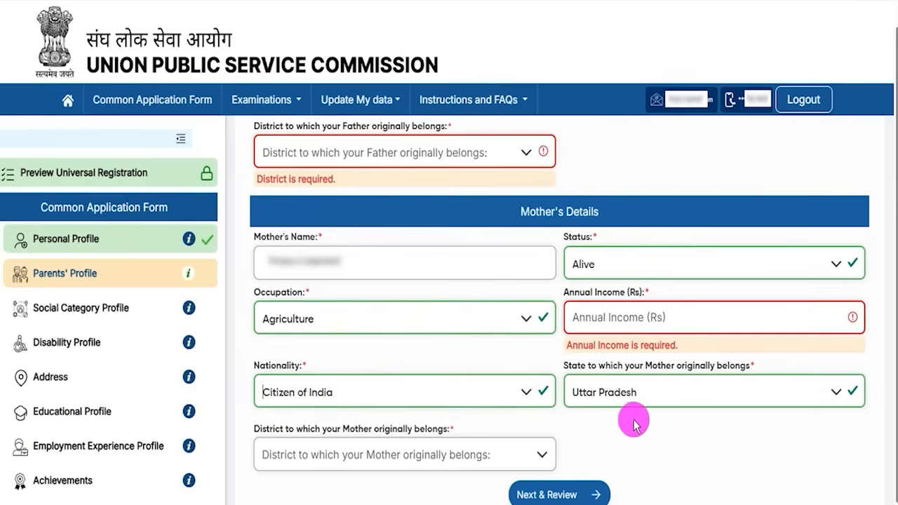
Step: Check the mother's state and district (Saharanpur, Uttar Pradesh), then submit the Parents' Profile
{"action": "left_click", "coordinate": [652, 397]}
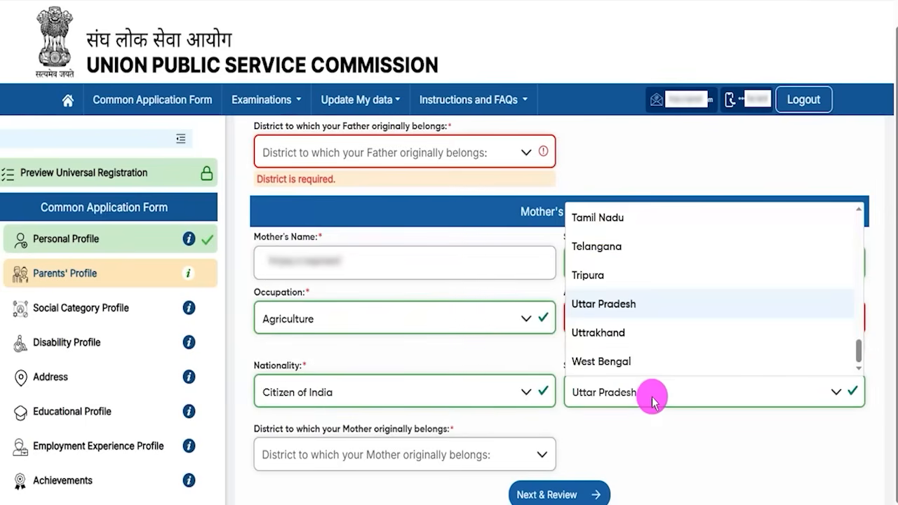
{"action": "left_click", "coordinate": [335, 458]}
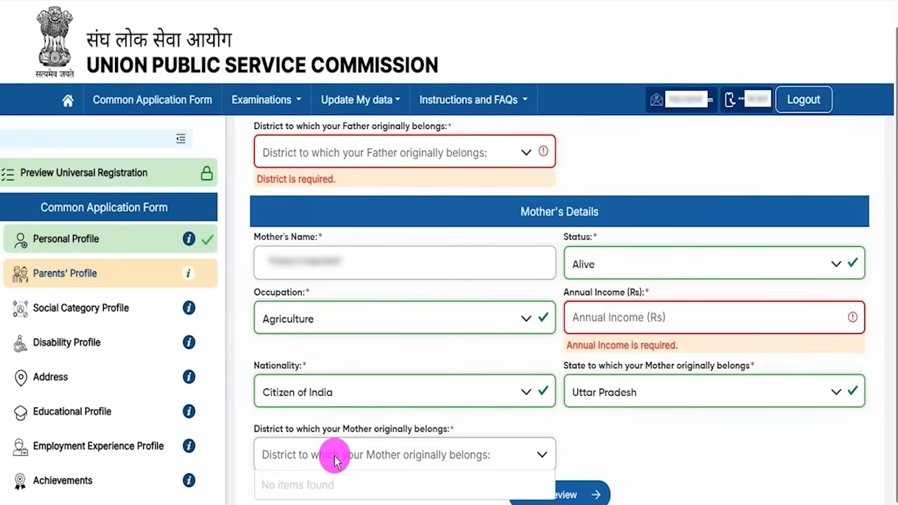
{"action": "left_click", "coordinate": [660, 458]}
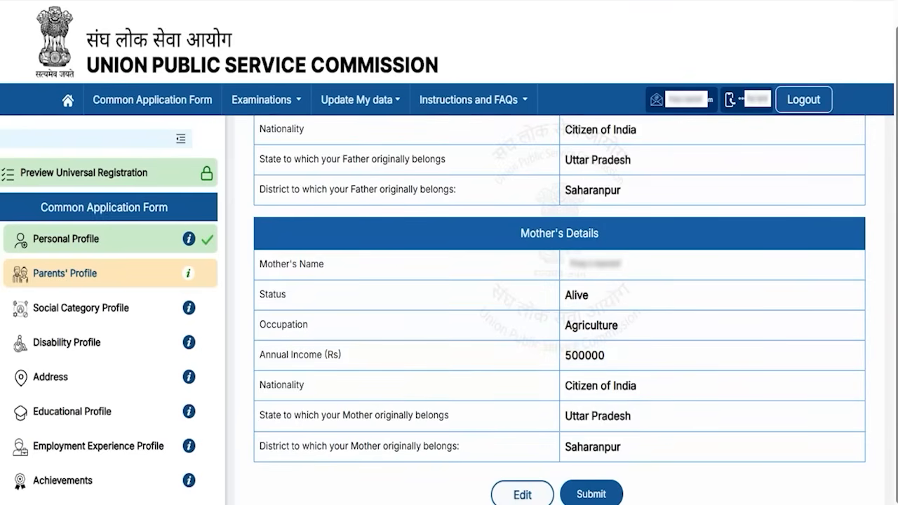
{"action": "left_click_drag", "start_coordinate": [353, 469], "coordinate": [475, 490]}
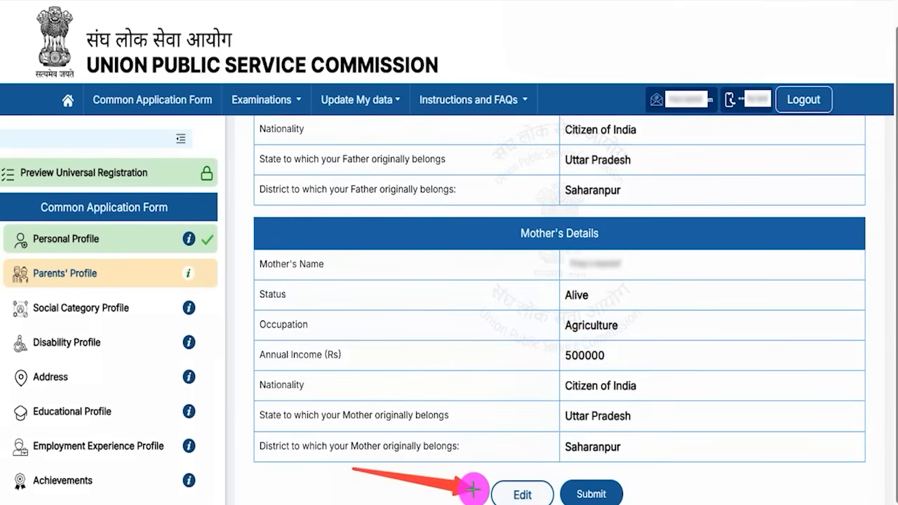
{"action": "left_click_drag", "start_coordinate": [772, 428], "coordinate": [626, 492]}
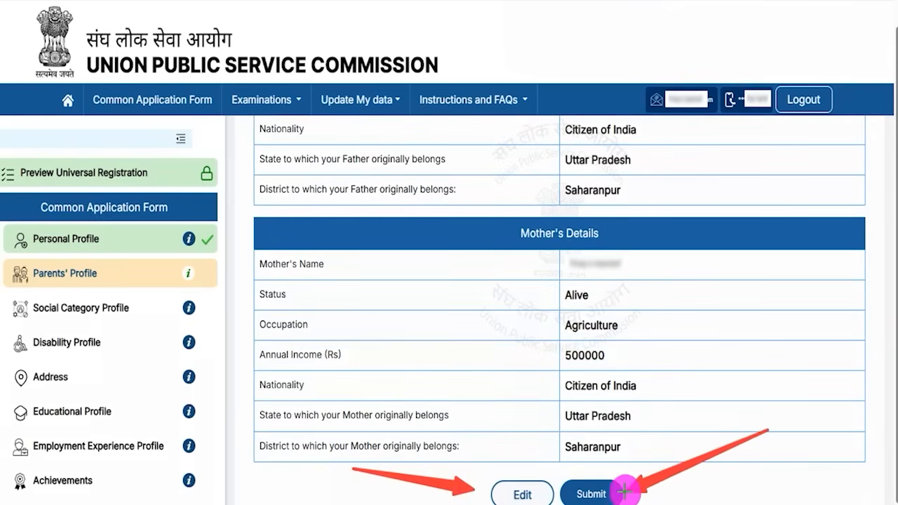
{"action": "left_click", "coordinate": [611, 493]}
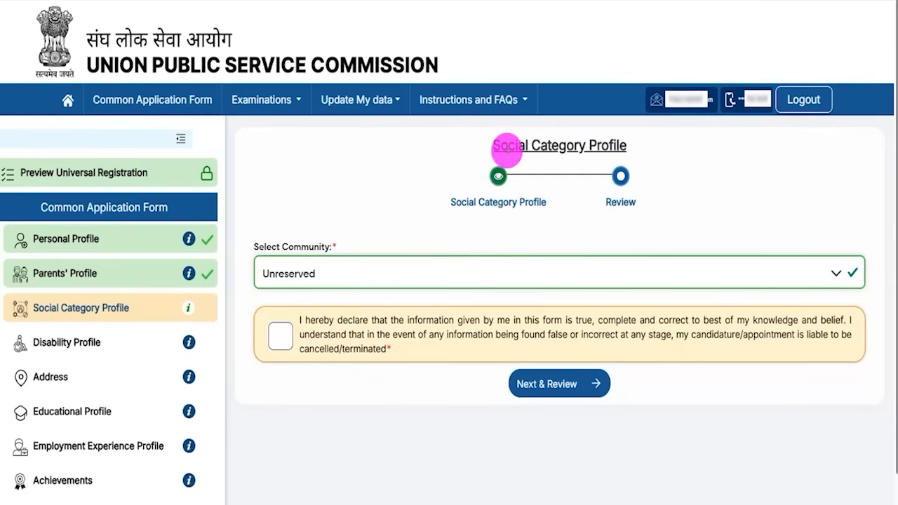
Step: Set the community to ST and visit the caste certificate number and issuing office fields
{"action": "left_click_drag", "start_coordinate": [508, 146], "coordinate": [612, 145]}
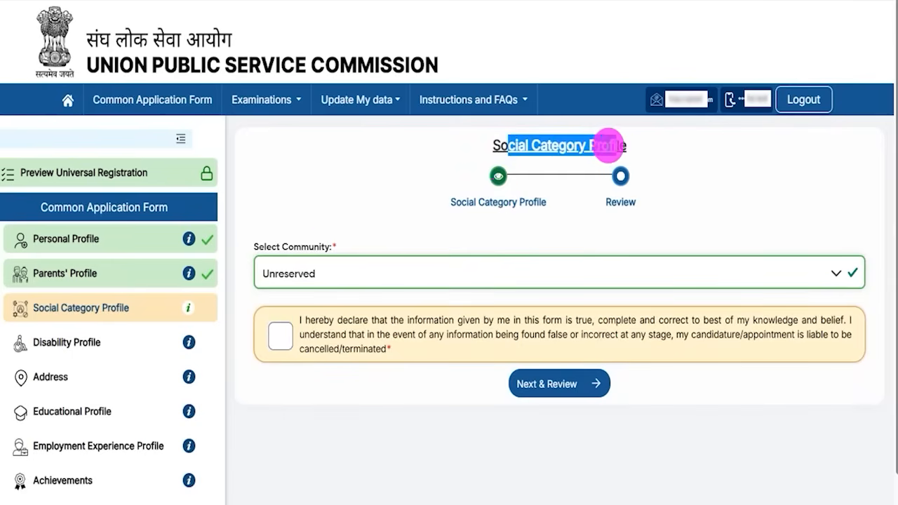
{"action": "left_click", "coordinate": [351, 272]}
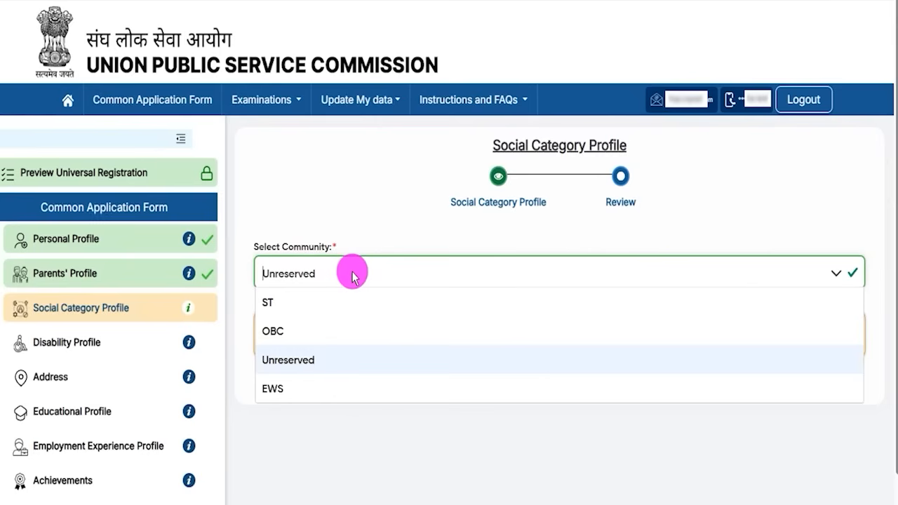
{"action": "left_click", "coordinate": [270, 307]}
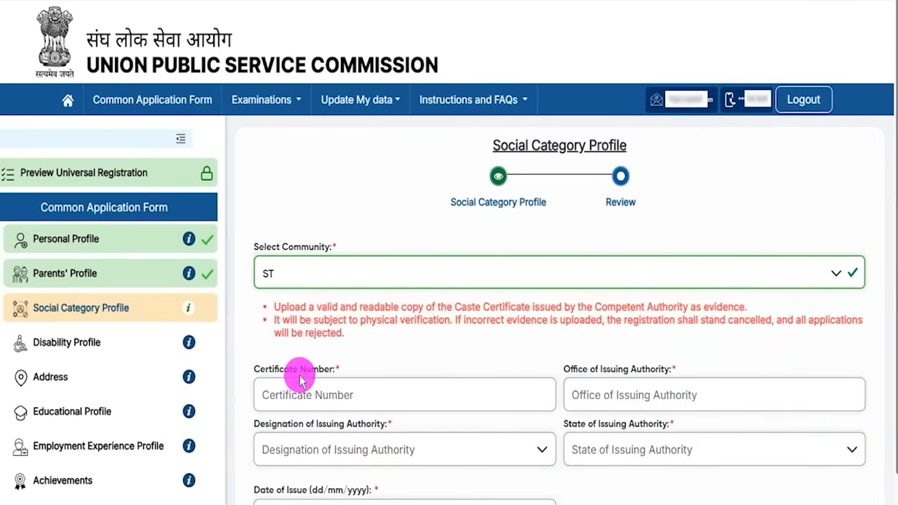
{"action": "left_click_drag", "start_coordinate": [268, 374], "coordinate": [316, 387]}
{"action": "left_click", "coordinate": [319, 388]}
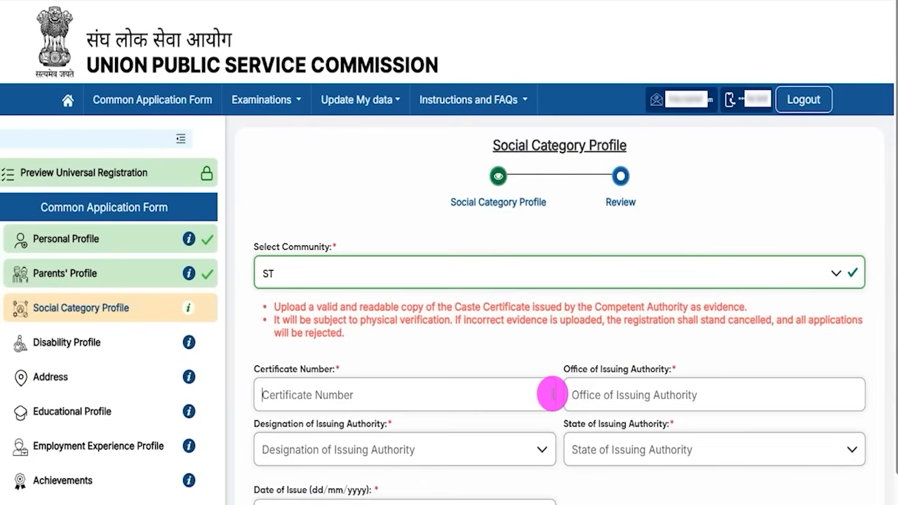
{"action": "left_click_drag", "start_coordinate": [584, 373], "coordinate": [637, 391]}
{"action": "left_click", "coordinate": [627, 394]}
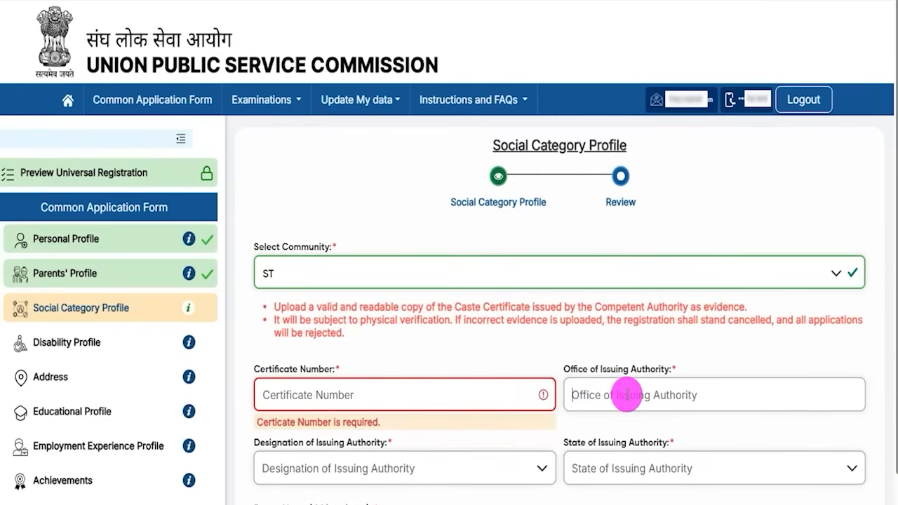
{"action": "scroll", "coordinate": [627, 395], "scroll_direction": "down", "scroll_amount": 4}
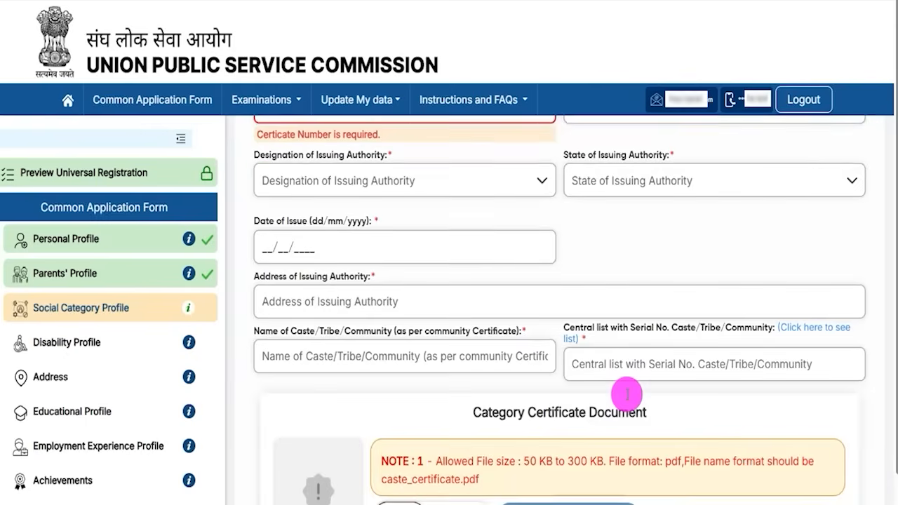
{"action": "scroll", "coordinate": [627, 365], "scroll_direction": "up", "scroll_amount": 1}
{"action": "left_click_drag", "start_coordinate": [271, 235], "coordinate": [354, 228]}
Step: Set the certificate issuing authority designation to Collector and its state to Uttar Pradesh
{"action": "left_click", "coordinate": [329, 253]}
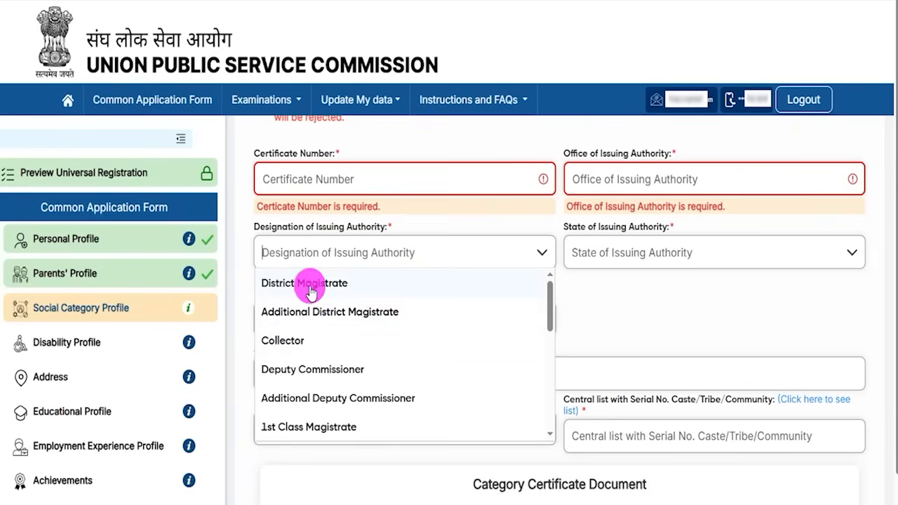
{"action": "left_click", "coordinate": [285, 341]}
{"action": "left_click", "coordinate": [679, 252]}
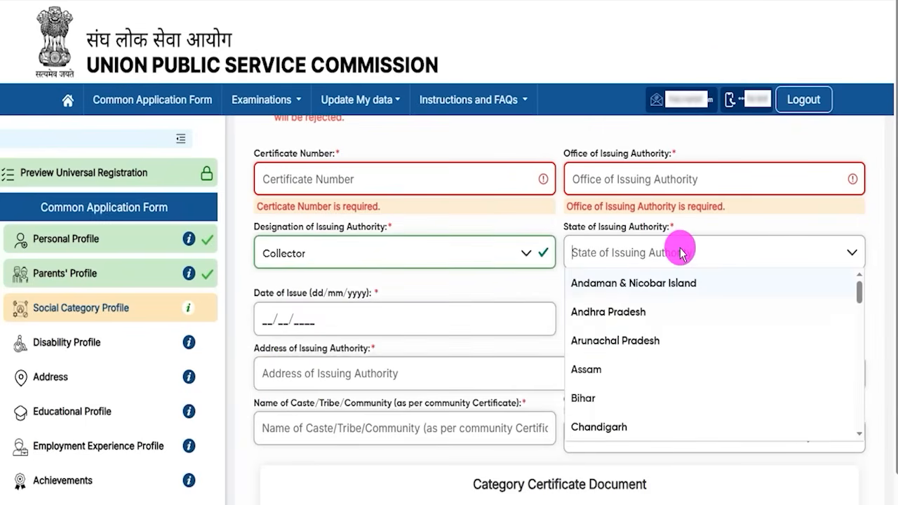
{"action": "scroll", "coordinate": [646, 345], "scroll_direction": "down", "scroll_amount": 10}
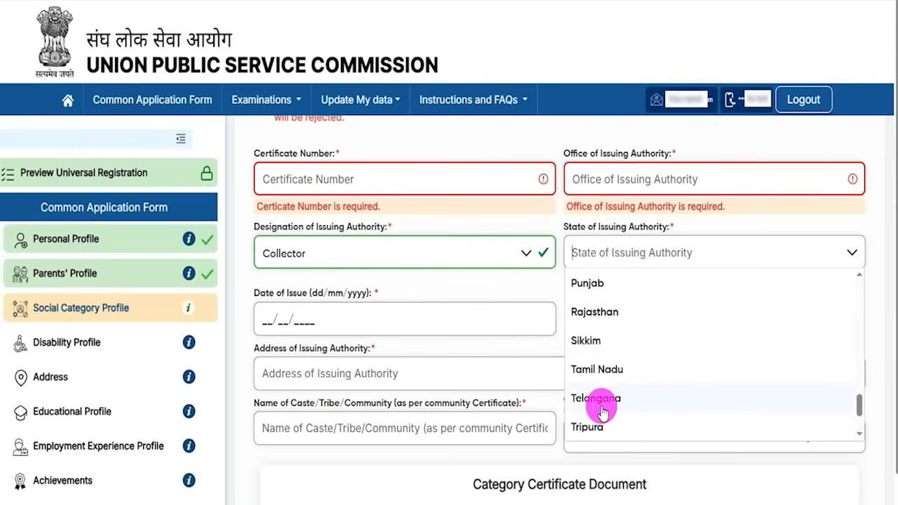
{"action": "scroll", "coordinate": [602, 401], "scroll_direction": "down", "scroll_amount": 3}
{"action": "left_click", "coordinate": [608, 315]}
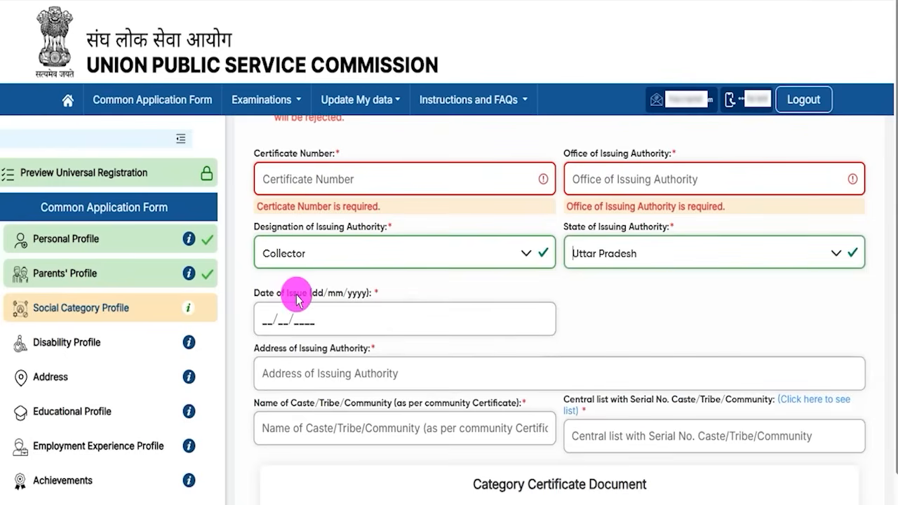
Step: Visit the date of issue, caste name and central list serial number fields, leaving them empty
{"action": "left_click", "coordinate": [267, 320]}
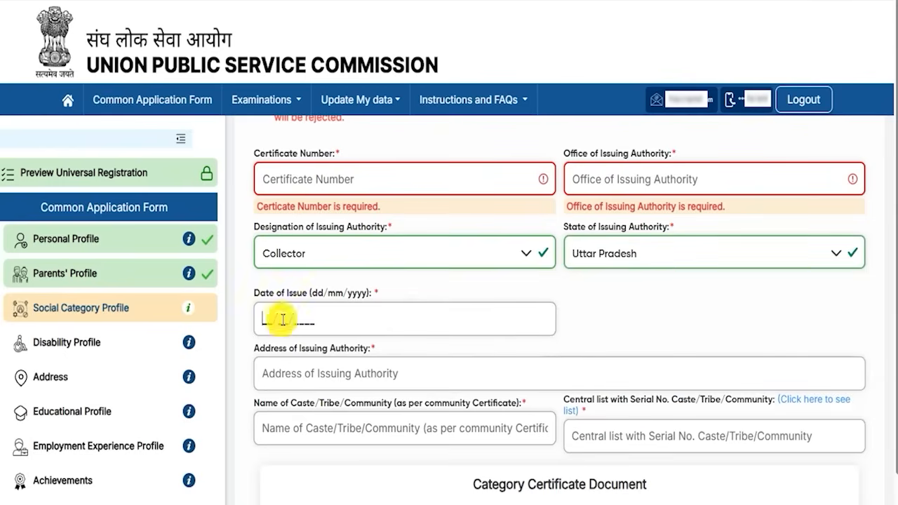
{"action": "scroll", "coordinate": [337, 325], "scroll_direction": "down", "scroll_amount": 2}
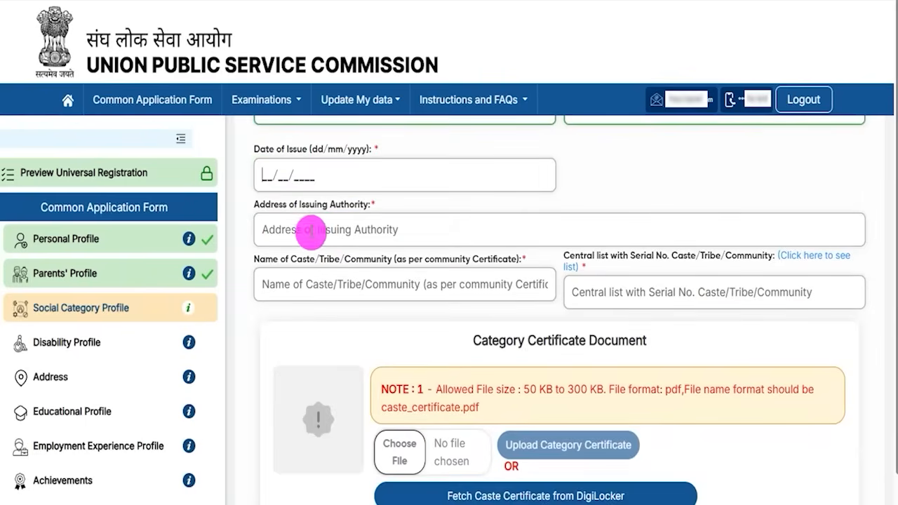
{"action": "left_click_drag", "start_coordinate": [281, 206], "coordinate": [332, 255]}
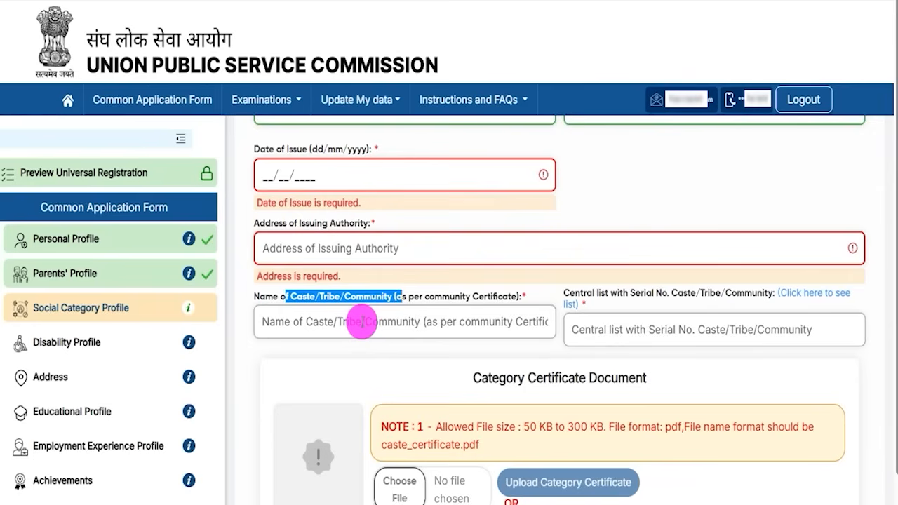
{"action": "left_click", "coordinate": [307, 325]}
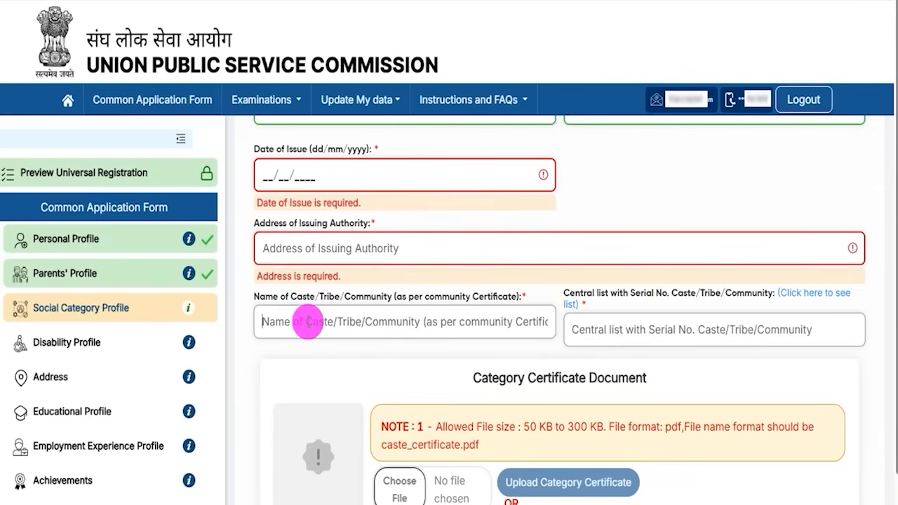
{"action": "left_click", "coordinate": [354, 298]}
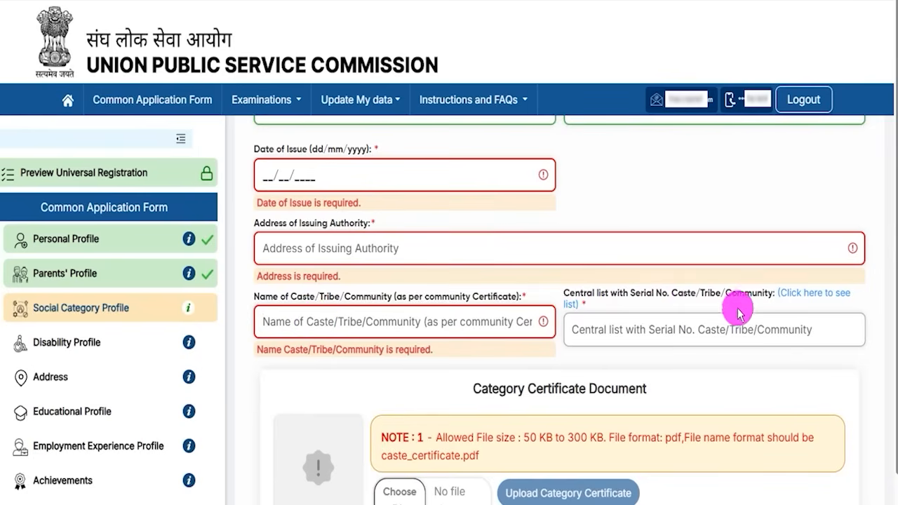
{"action": "left_click", "coordinate": [678, 333]}
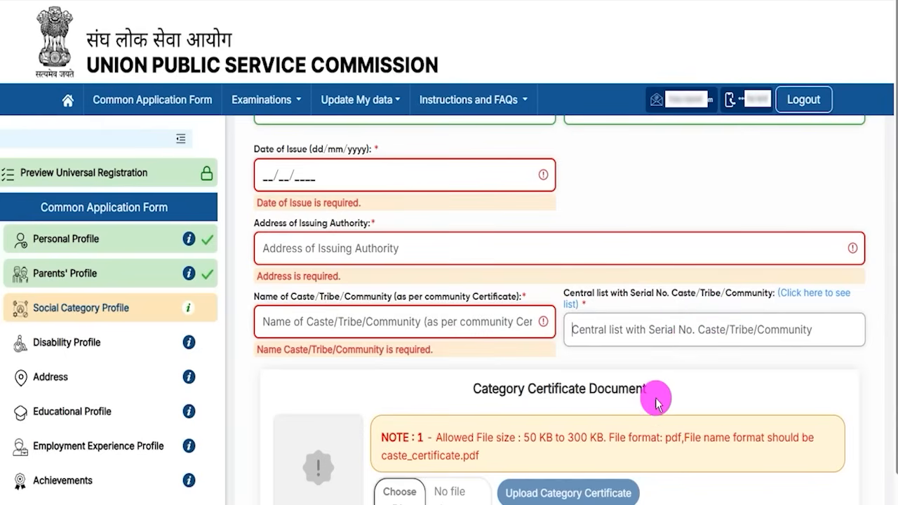
Step: Read the category certificate upload notes: file size limit, PDF format and caste_certificate file name
{"action": "scroll", "coordinate": [656, 396], "scroll_direction": "down", "scroll_amount": 3}
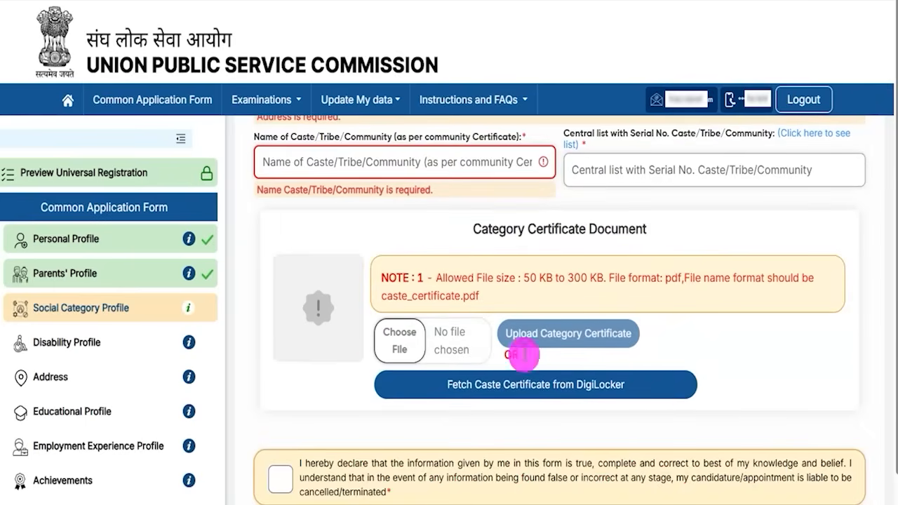
{"action": "left_click_drag", "start_coordinate": [526, 280], "coordinate": [600, 293]}
{"action": "left_click_drag", "start_coordinate": [666, 287], "coordinate": [737, 295]}
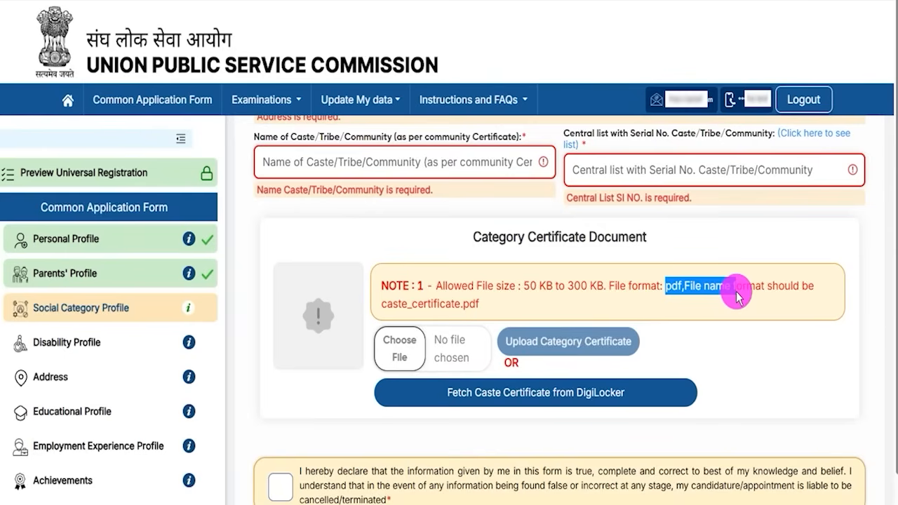
{"action": "left_click_drag", "start_coordinate": [381, 304], "coordinate": [442, 311]}
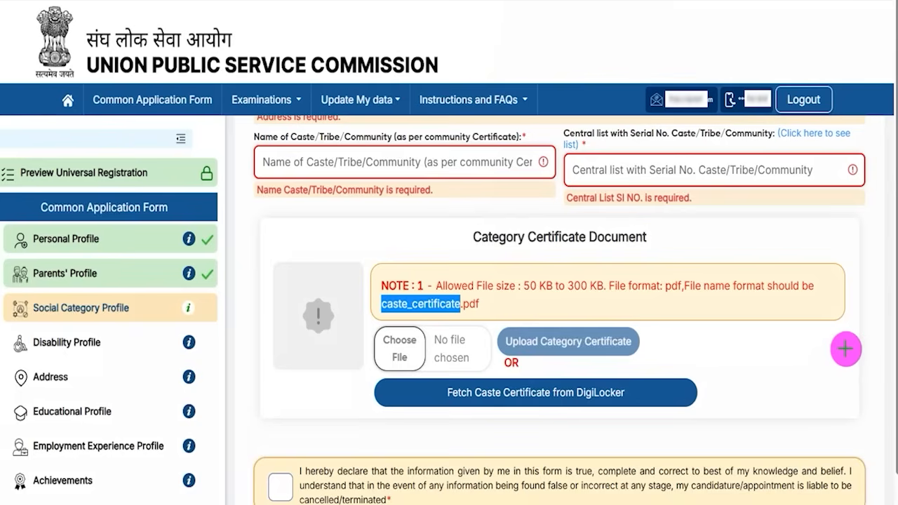
{"action": "left_click_drag", "start_coordinate": [849, 346], "coordinate": [639, 393]}
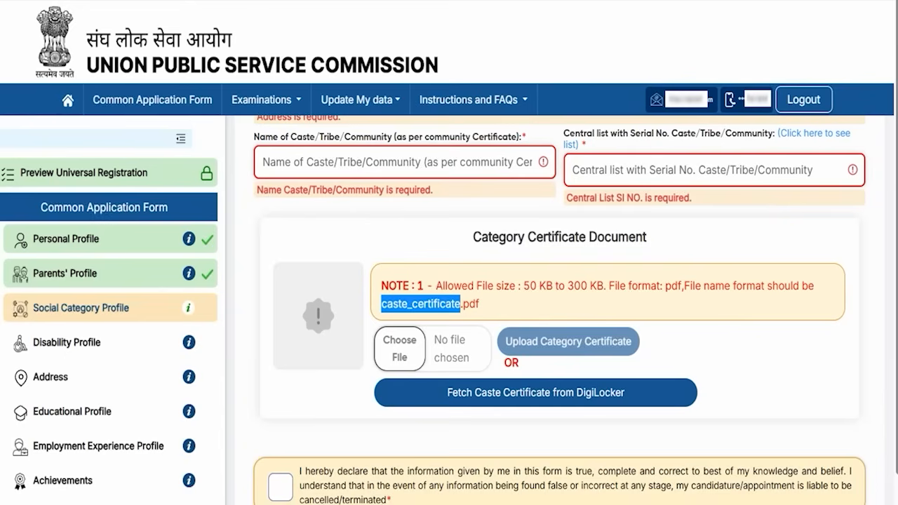
Step: Tick the social category declaration and go to the review of certificate details
{"action": "scroll", "coordinate": [678, 353], "scroll_direction": "down", "scroll_amount": 1}
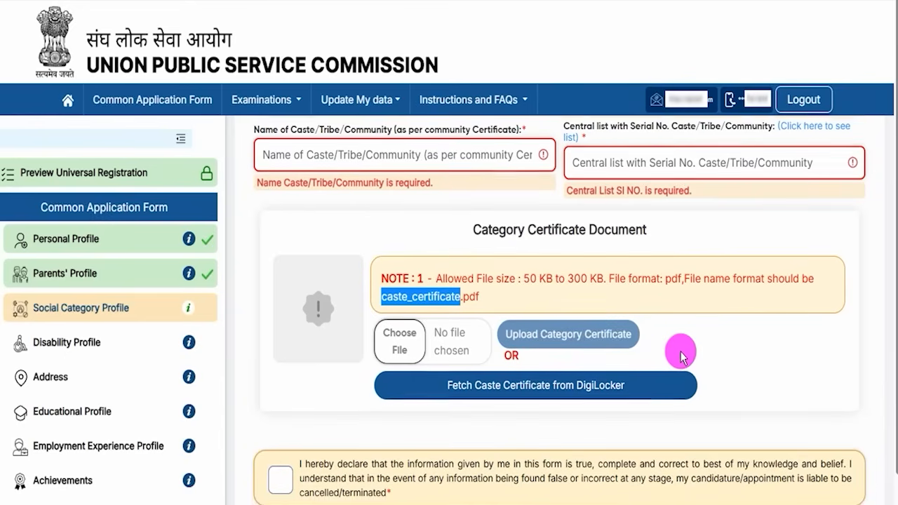
{"action": "scroll", "coordinate": [863, 421], "scroll_direction": "down", "scroll_amount": 2}
{"action": "left_click", "coordinate": [279, 445]}
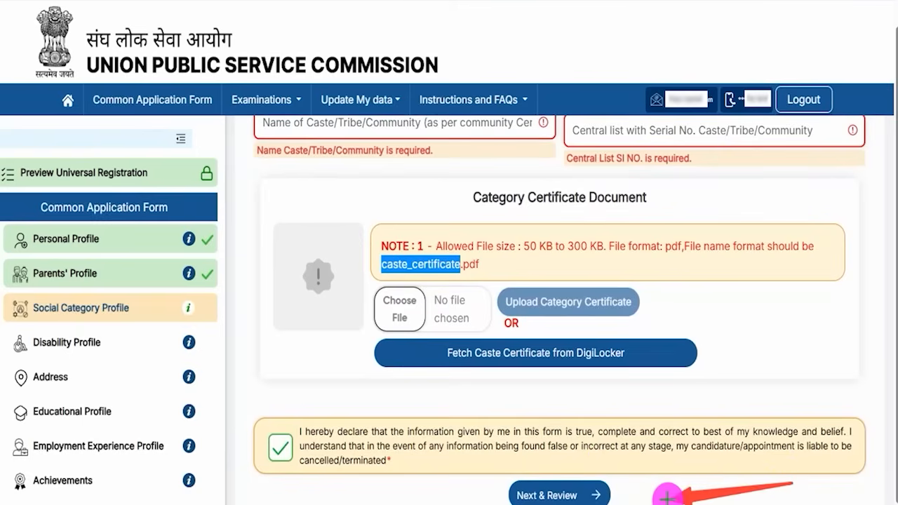
{"action": "left_click", "coordinate": [605, 495]}
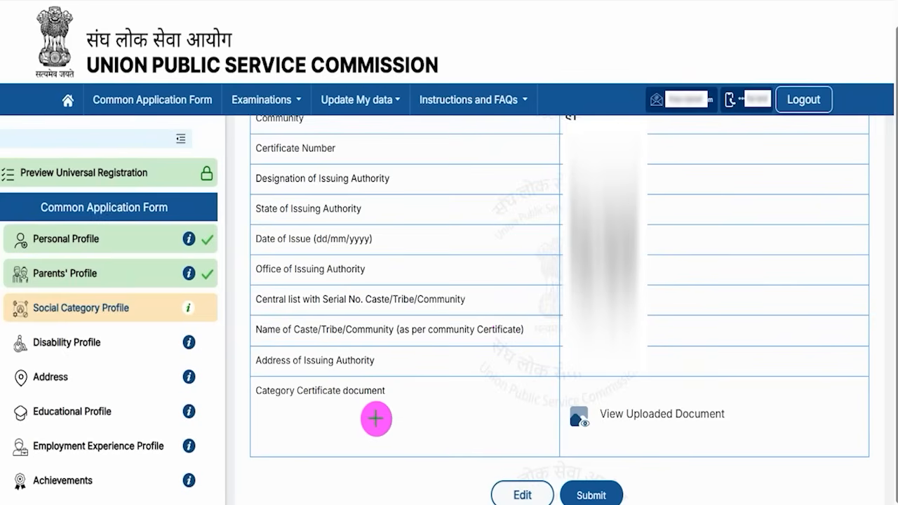
Step: Submit the Social Category Profile, then answer Yes to PwD and to 40% or above disability
{"action": "left_click", "coordinate": [615, 487]}
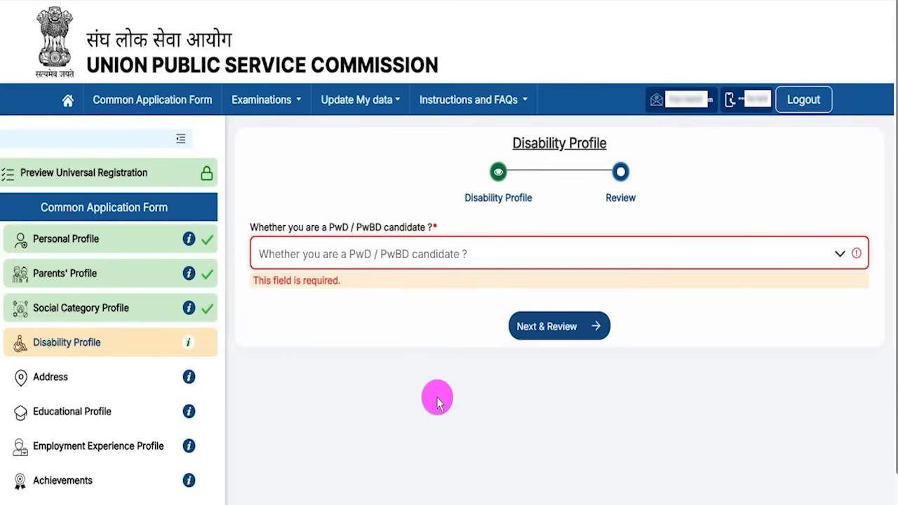
{"action": "left_click_drag", "start_coordinate": [526, 140], "coordinate": [586, 144]}
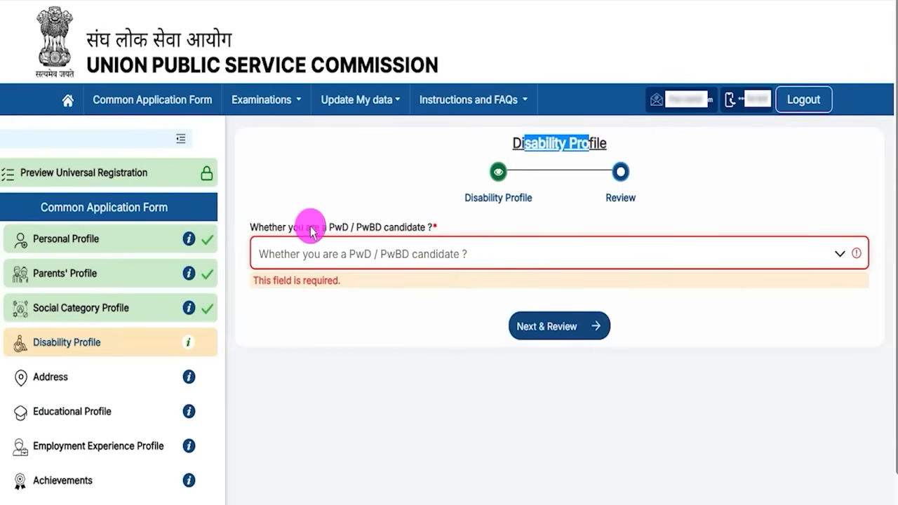
{"action": "left_click_drag", "start_coordinate": [297, 227], "coordinate": [390, 253]}
{"action": "left_click", "coordinate": [390, 253]}
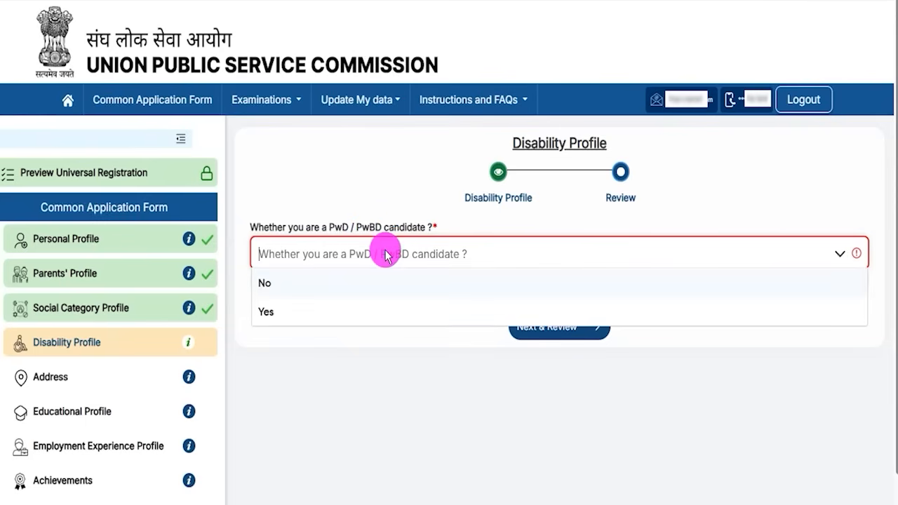
{"action": "left_click", "coordinate": [272, 308]}
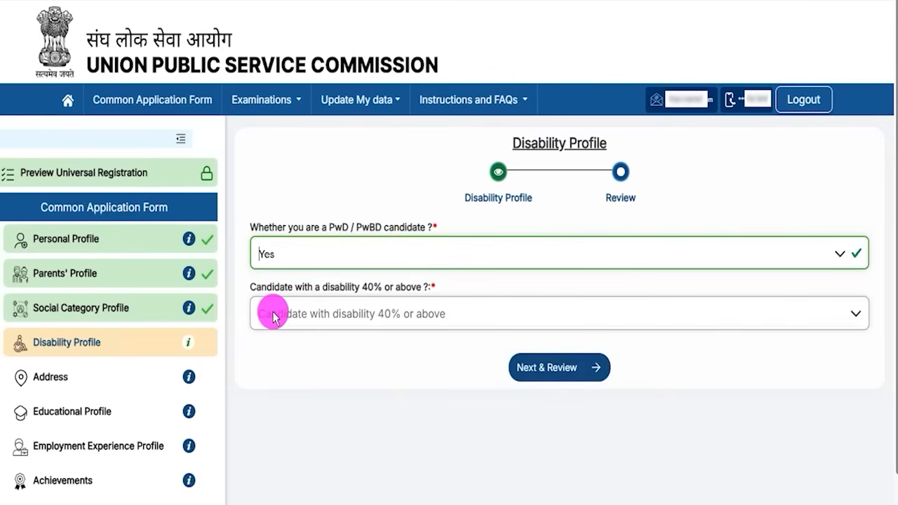
{"action": "left_click", "coordinate": [373, 321]}
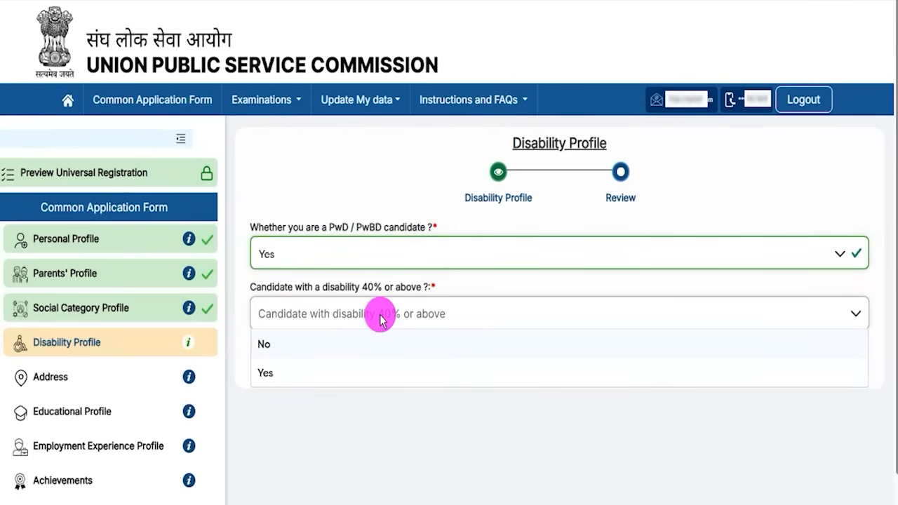
{"action": "left_click", "coordinate": [278, 370]}
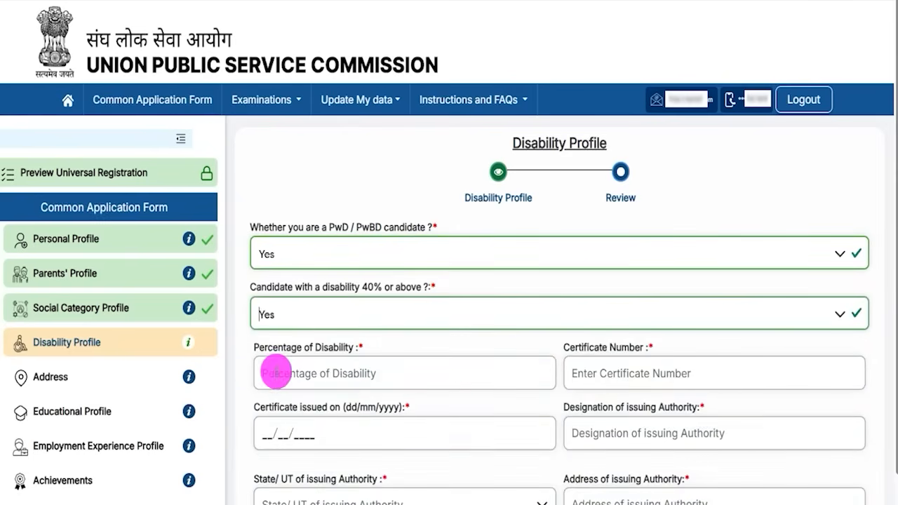
Step: Look over the revealed fields: disability percentage, certificate number, issue date, issuing authority and disability type
{"action": "left_click_drag", "start_coordinate": [273, 347], "coordinate": [346, 351]}
{"action": "left_click_drag", "start_coordinate": [578, 346], "coordinate": [628, 351]}
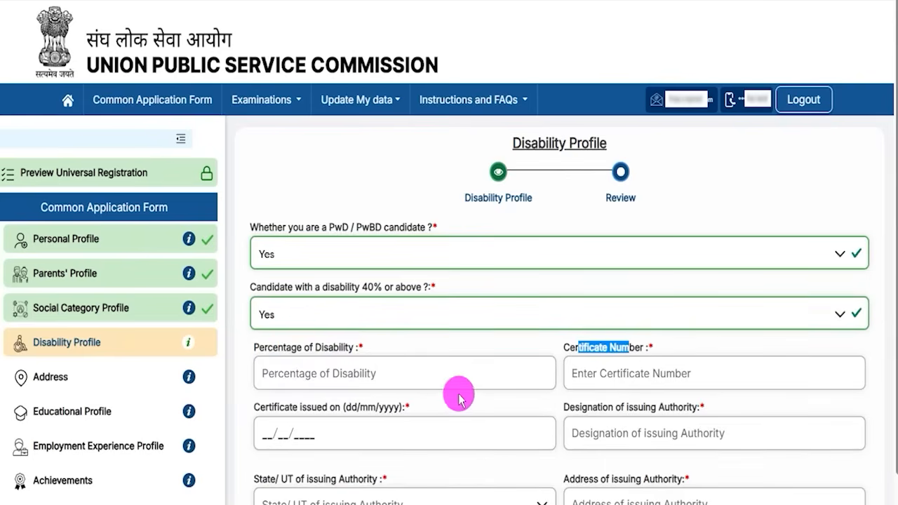
{"action": "left_click_drag", "start_coordinate": [289, 407], "coordinate": [328, 407]}
{"action": "scroll", "coordinate": [642, 412], "scroll_direction": "down", "scroll_amount": 1}
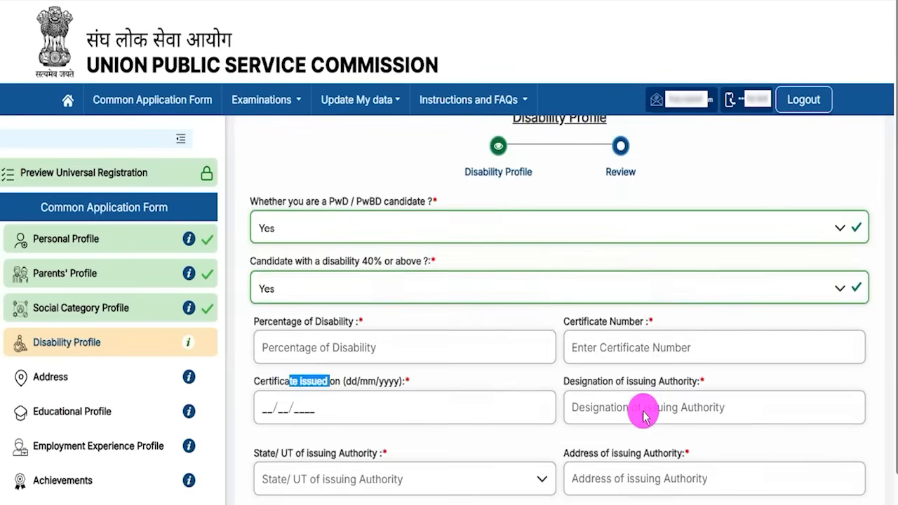
{"action": "left_click_drag", "start_coordinate": [600, 337], "coordinate": [626, 354]}
{"action": "scroll", "coordinate": [624, 358], "scroll_direction": "down", "scroll_amount": 1}
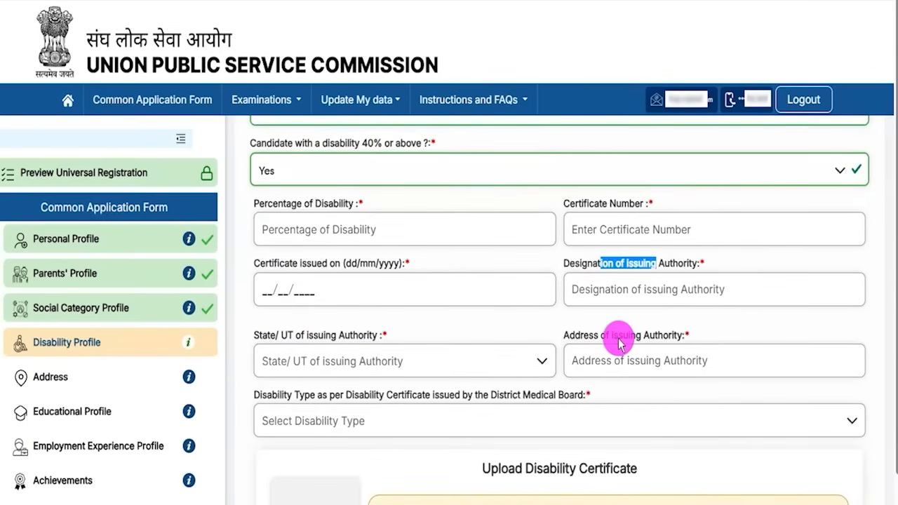
{"action": "left_click", "coordinate": [618, 342]}
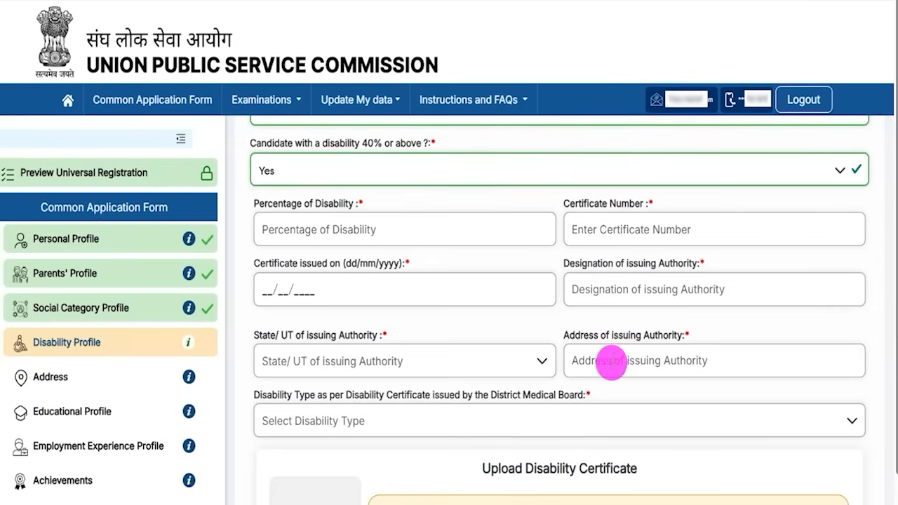
{"action": "left_click_drag", "start_coordinate": [293, 399], "coordinate": [418, 401]}
{"action": "scroll", "coordinate": [456, 423], "scroll_direction": "down", "scroll_amount": 2}
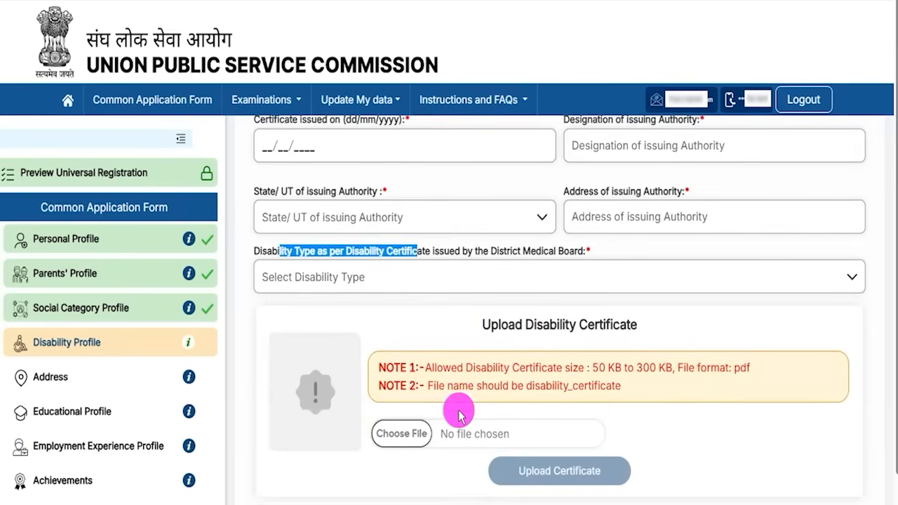
{"action": "scroll", "coordinate": [449, 407], "scroll_direction": "down", "scroll_amount": 2}
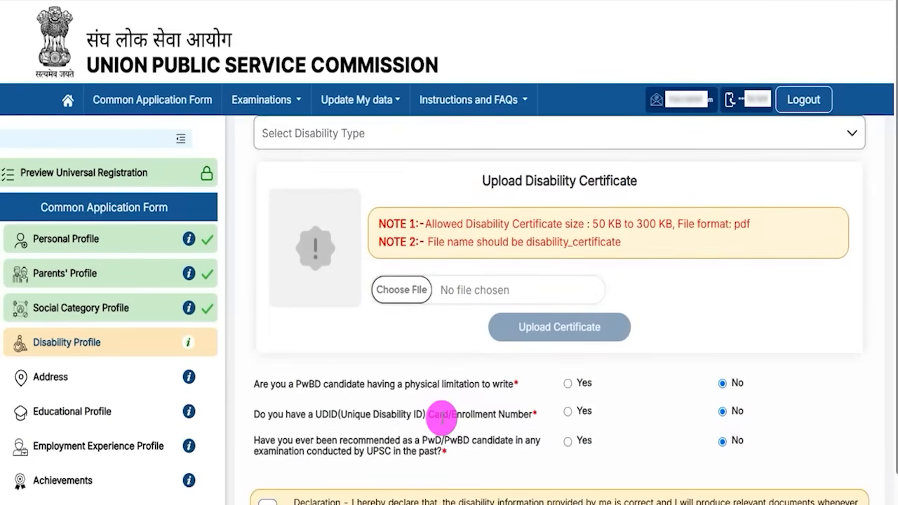
{"action": "scroll", "coordinate": [449, 325], "scroll_direction": "up", "scroll_amount": 7}
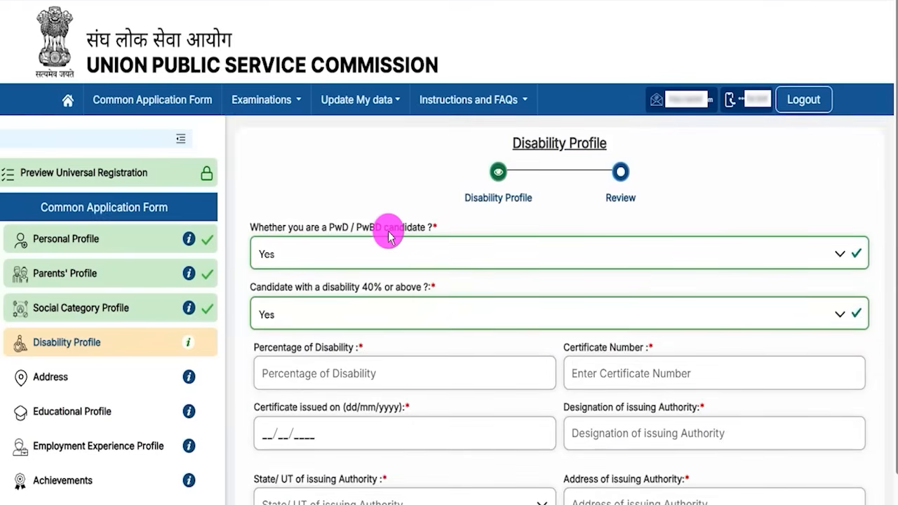
{"action": "left_click", "coordinate": [331, 253]}
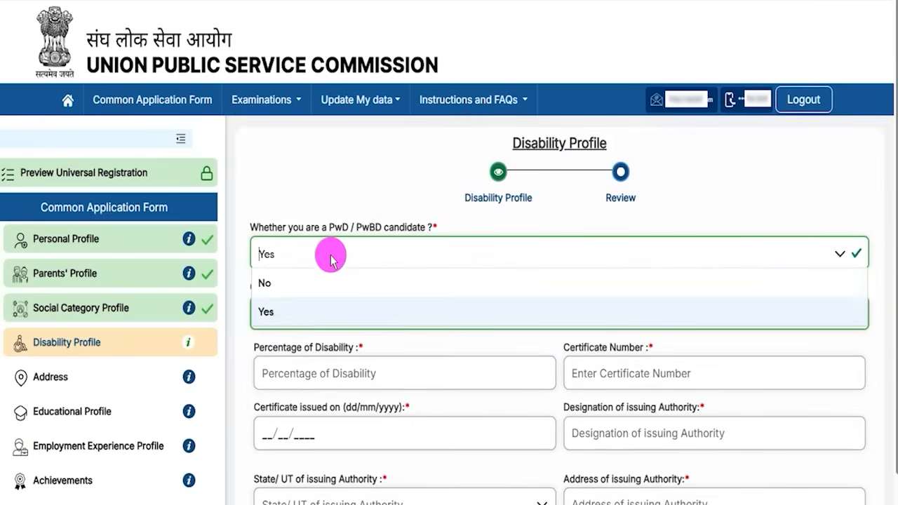
Step: Change PwD to No, answer No to past UPSC PwD recommendation, and accept the declaration
{"action": "left_click", "coordinate": [267, 284]}
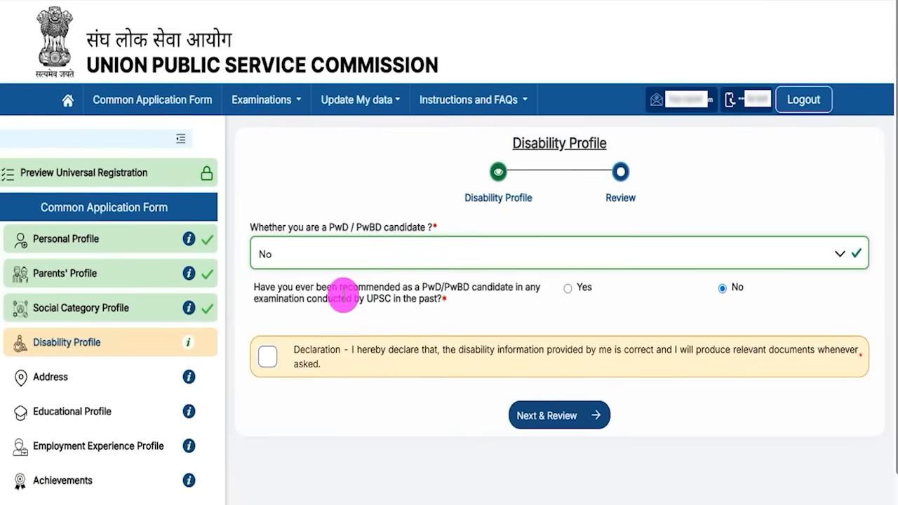
{"action": "left_click_drag", "start_coordinate": [344, 289], "coordinate": [463, 289]}
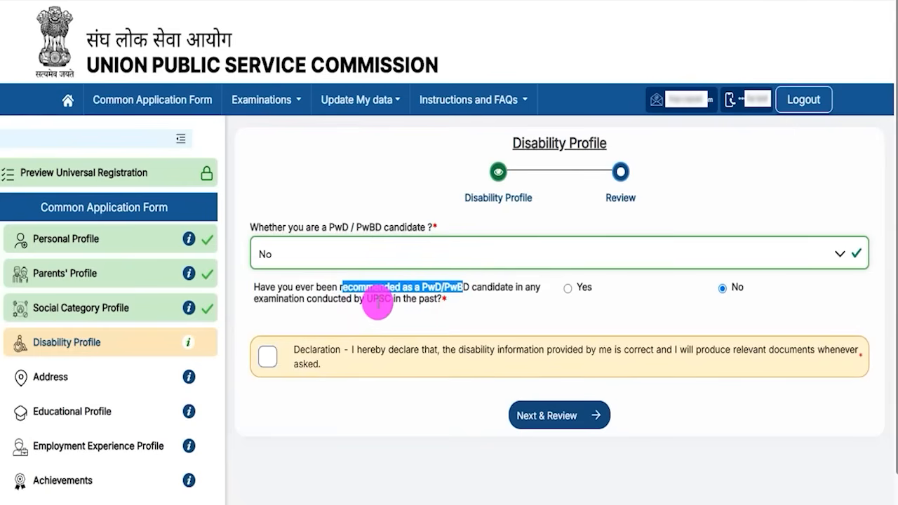
{"action": "left_click_drag", "start_coordinate": [374, 302], "coordinate": [396, 298]}
{"action": "left_click", "coordinate": [566, 287]}
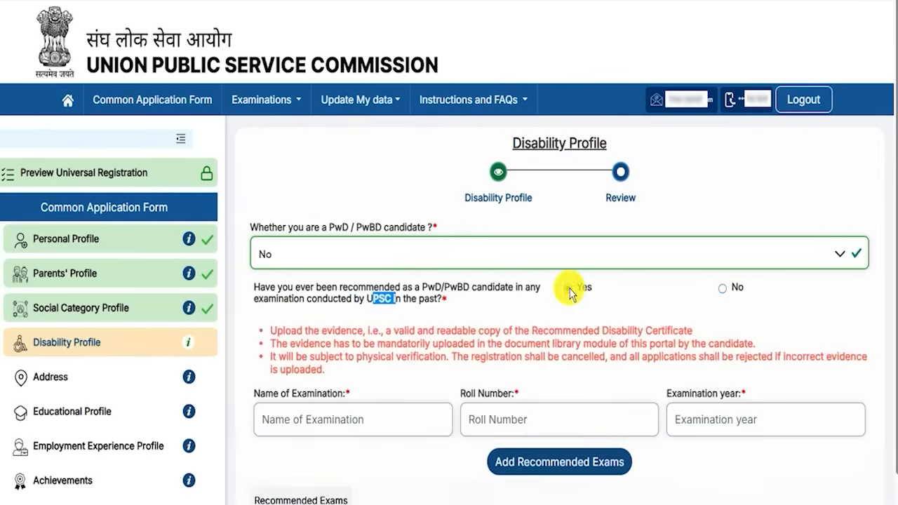
{"action": "left_click", "coordinate": [277, 395]}
{"action": "left_click_drag", "start_coordinate": [275, 394], "coordinate": [318, 392]}
{"action": "left_click_drag", "start_coordinate": [466, 394], "coordinate": [507, 393]}
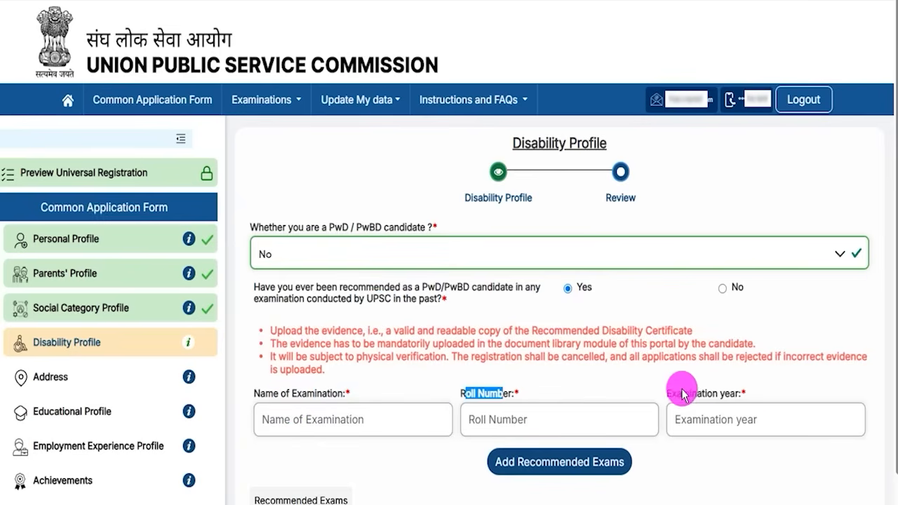
{"action": "left_click_drag", "start_coordinate": [683, 392], "coordinate": [723, 389]}
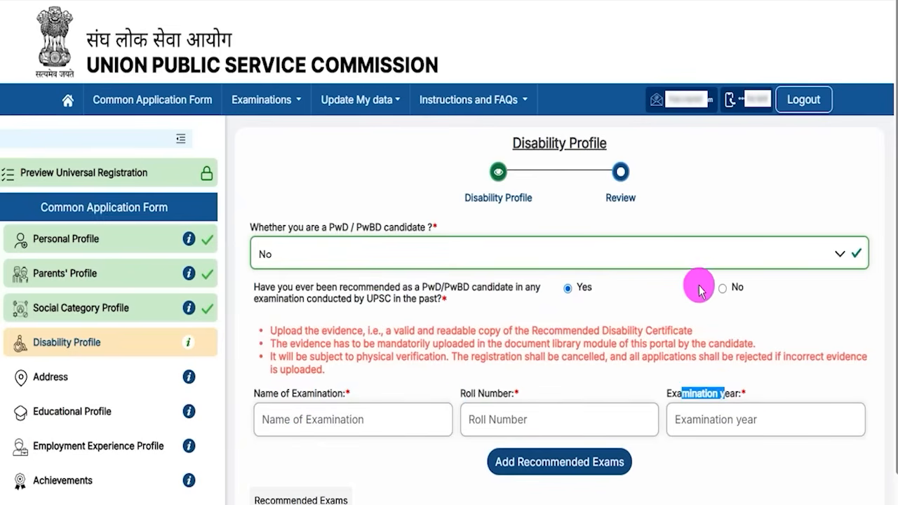
{"action": "left_click", "coordinate": [723, 290]}
{"action": "left_click", "coordinate": [264, 358]}
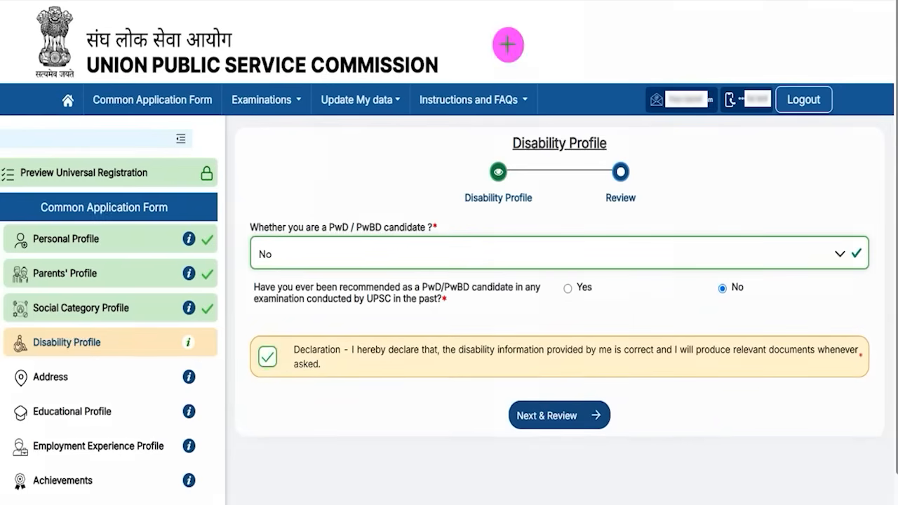
{"action": "mouse_move", "coordinate": [296, 382]}
{"action": "left_mouse_down"}
{"action": "mouse_move", "coordinate": [476, 393]}
{"action": "mouse_move", "coordinate": [508, 412]}
{"action": "left_mouse_up"}
Step: Send the No/No disability answers to review and point out where to submit them
{"action": "left_click", "coordinate": [508, 413]}
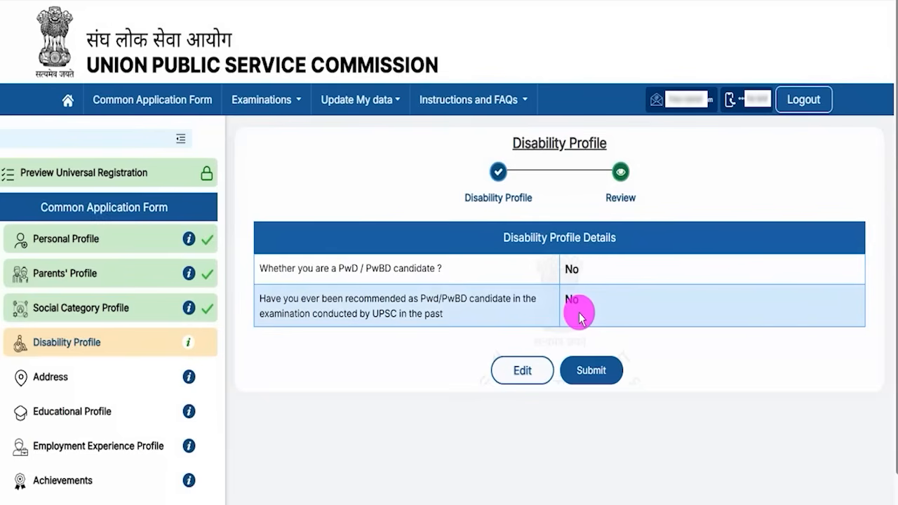
{"action": "left_click_drag", "start_coordinate": [512, 236], "coordinate": [600, 237]}
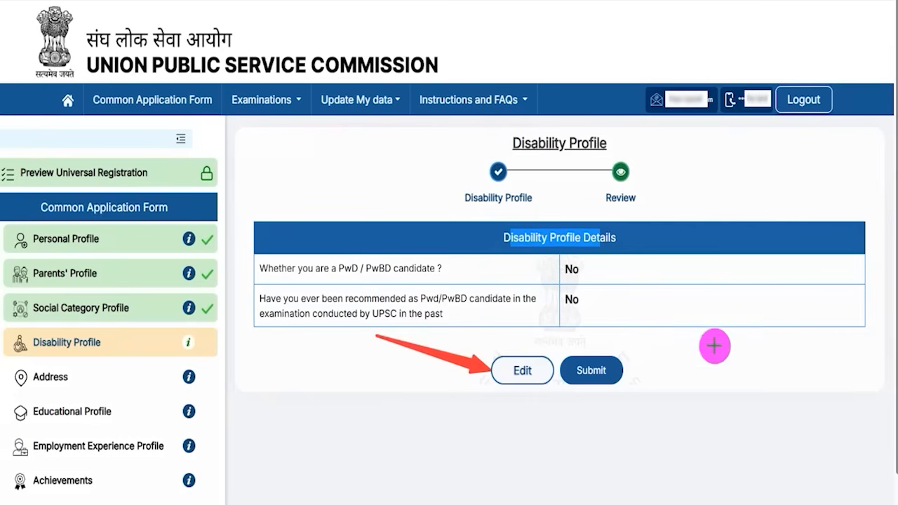
{"action": "mouse_move", "coordinate": [739, 293]}
{"action": "left_mouse_down"}
{"action": "mouse_move", "coordinate": [716, 341]}
{"action": "mouse_move", "coordinate": [618, 365]}
{"action": "left_mouse_up"}
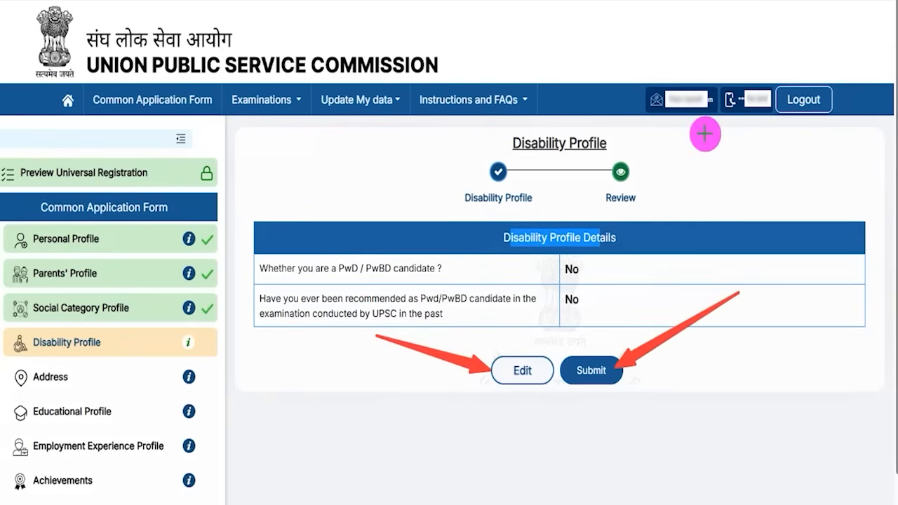
{"action": "key", "text": "Escape"}
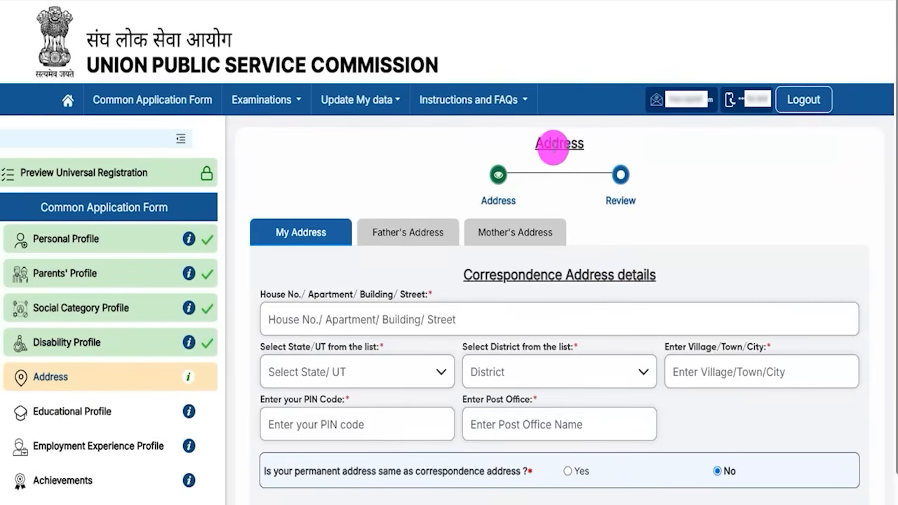
Step: Review the correspondence address section headings and fields in My Address
{"action": "scroll", "coordinate": [549, 253], "scroll_direction": "down", "scroll_amount": 1}
{"action": "left_click_drag", "start_coordinate": [471, 203], "coordinate": [633, 202]}
{"action": "scroll", "coordinate": [485, 232], "scroll_direction": "down", "scroll_amount": 2}
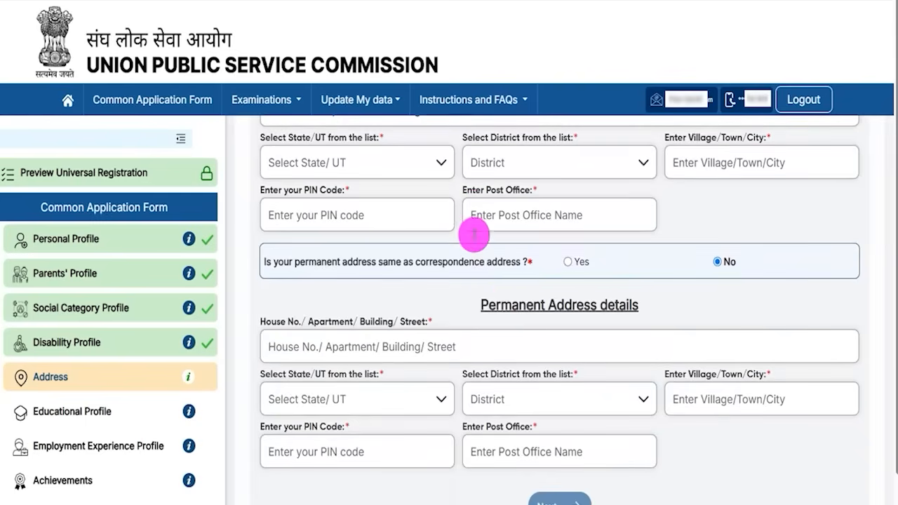
{"action": "left_click_drag", "start_coordinate": [495, 306], "coordinate": [619, 305]}
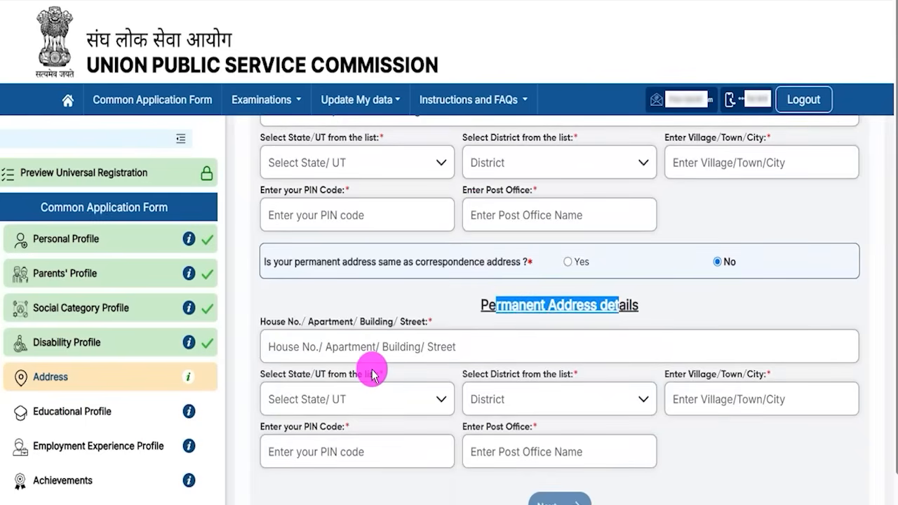
{"action": "left_click_drag", "start_coordinate": [497, 307], "coordinate": [548, 307]}
{"action": "scroll", "coordinate": [549, 317], "scroll_direction": "up", "scroll_amount": 2}
{"action": "left_click_drag", "start_coordinate": [473, 273], "coordinate": [606, 275]}
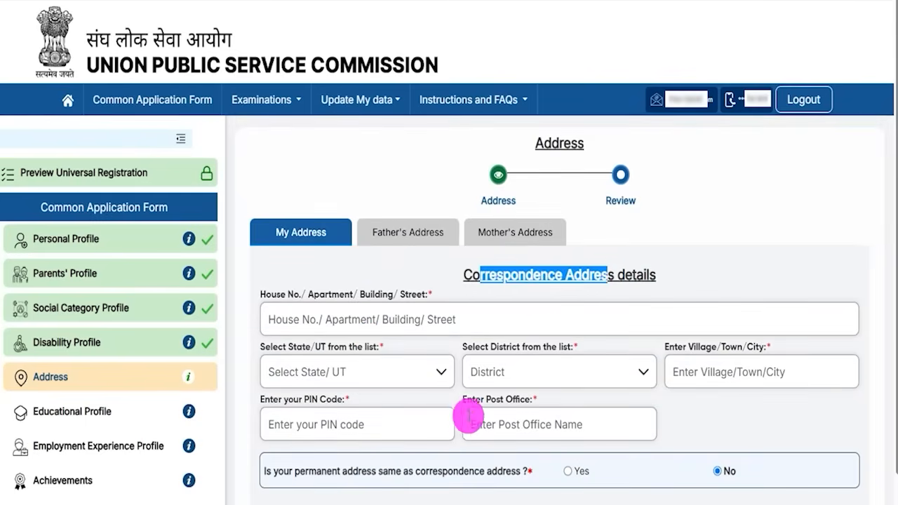
{"action": "scroll", "coordinate": [469, 407], "scroll_direction": "down", "scroll_amount": 2}
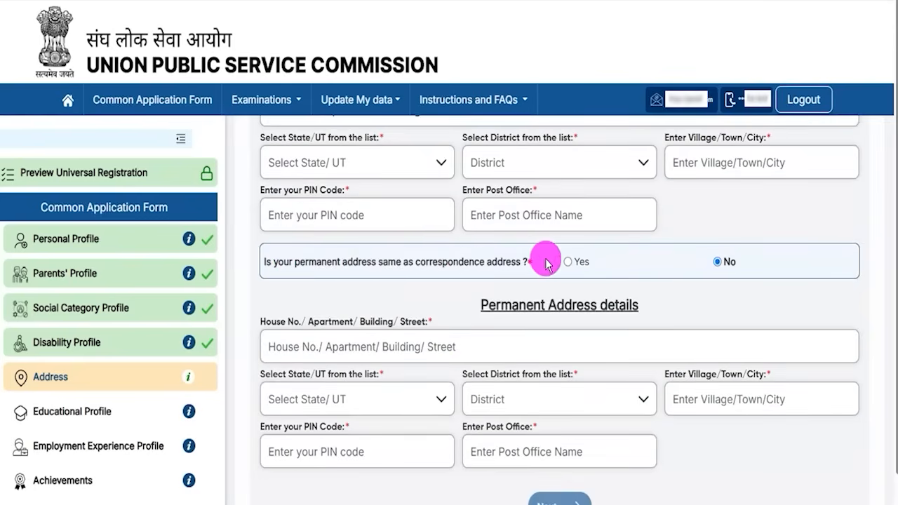
Step: Answer Yes to the permanent address being the same as the correspondence address
{"action": "left_click", "coordinate": [568, 262]}
{"action": "left_click_drag", "start_coordinate": [489, 305], "coordinate": [626, 305]}
{"action": "scroll", "coordinate": [481, 327], "scroll_direction": "up", "scroll_amount": 3}
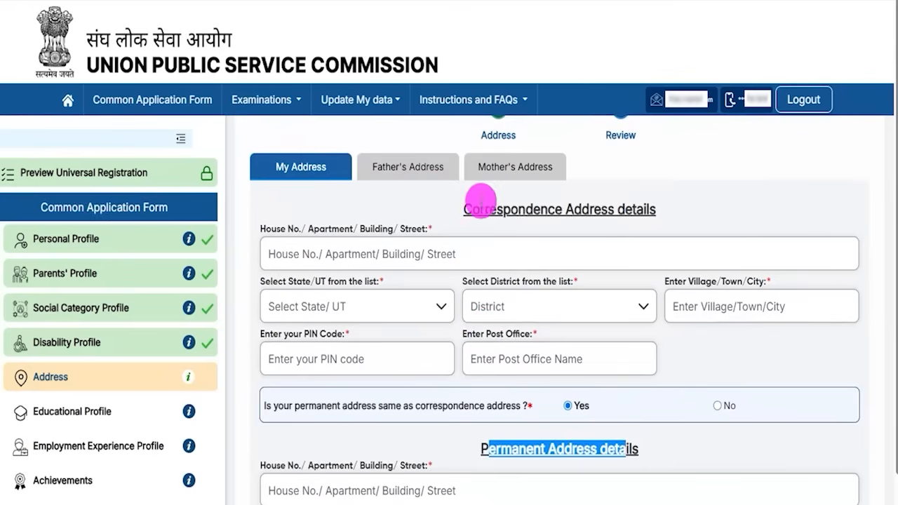
{"action": "left_click_drag", "start_coordinate": [482, 210], "coordinate": [614, 209]}
{"action": "scroll", "coordinate": [502, 344], "scroll_direction": "down", "scroll_amount": 1}
{"action": "scroll", "coordinate": [501, 344], "scroll_direction": "down", "scroll_amount": 1}
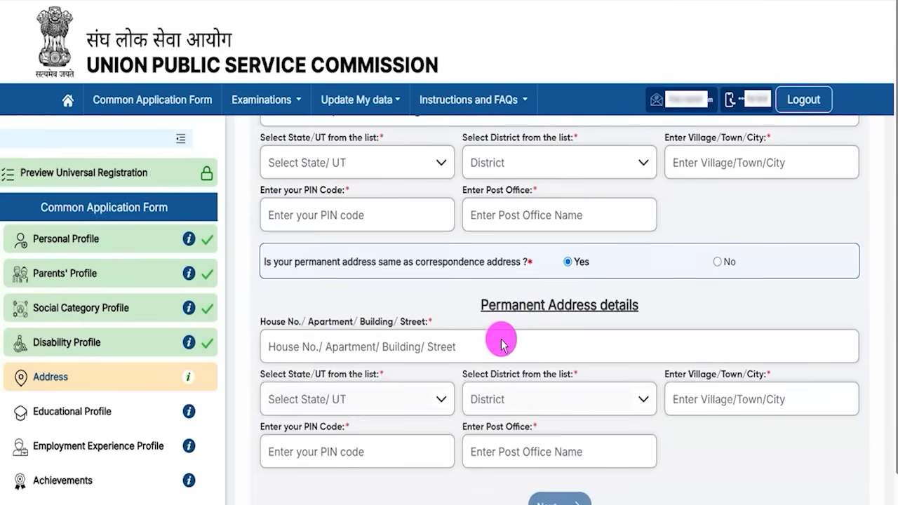
{"action": "scroll", "coordinate": [798, 465], "scroll_direction": "down", "scroll_amount": 1}
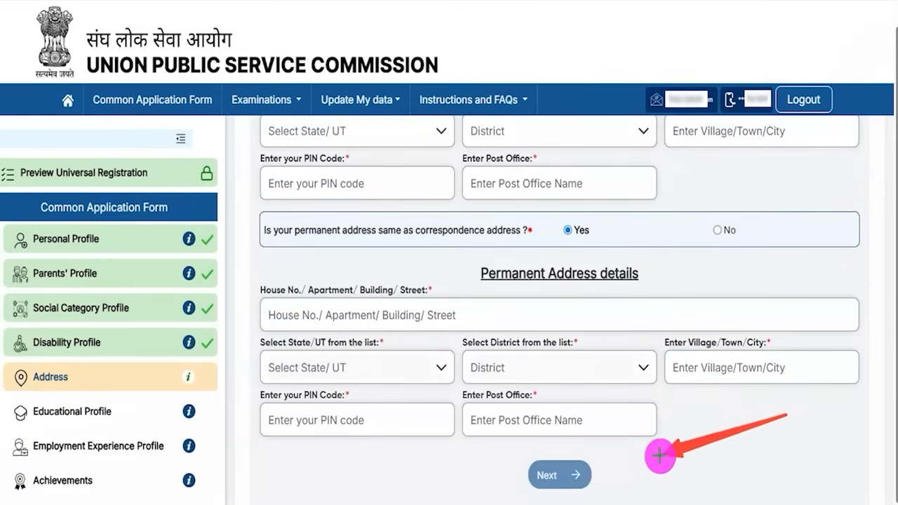
Step: Open the Father's Address tab and review its two same-address questions and empty address fields
{"action": "left_click", "coordinate": [588, 475]}
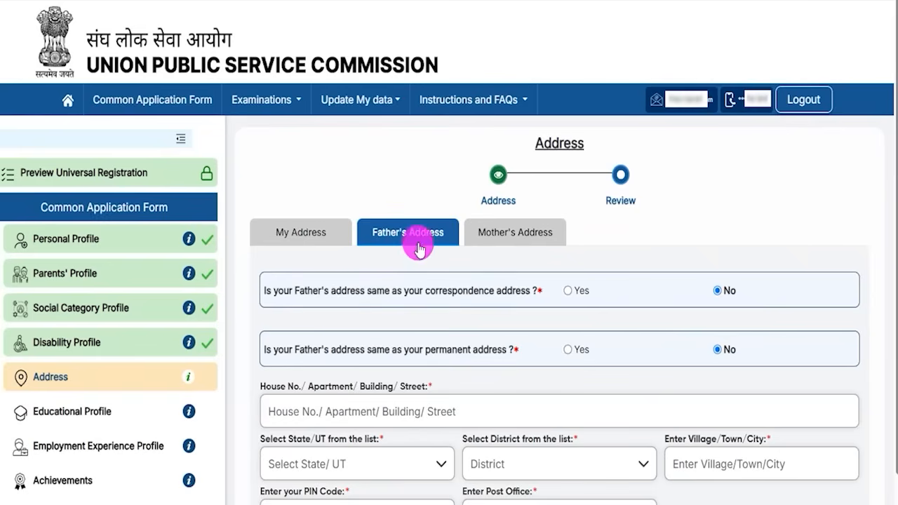
{"action": "left_click_drag", "start_coordinate": [280, 290], "coordinate": [509, 292]}
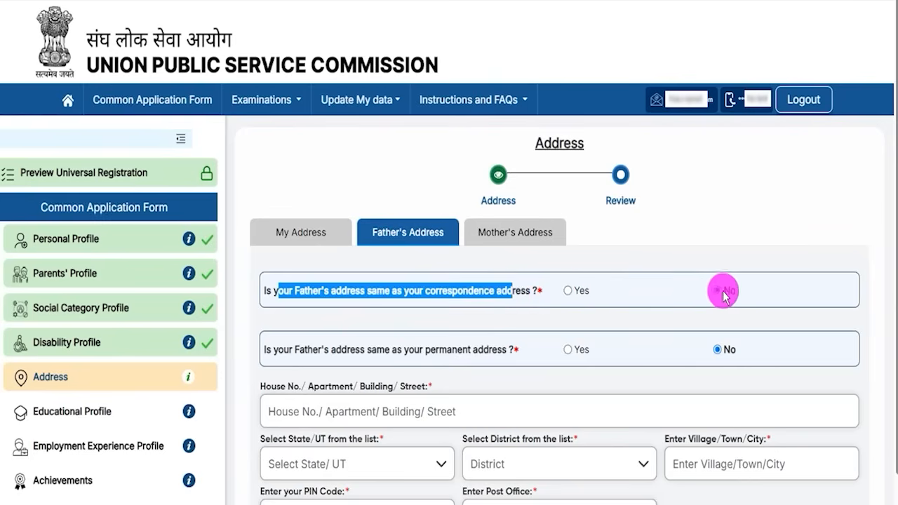
{"action": "left_click_drag", "start_coordinate": [279, 350], "coordinate": [483, 350]}
{"action": "left_click", "coordinate": [335, 351]}
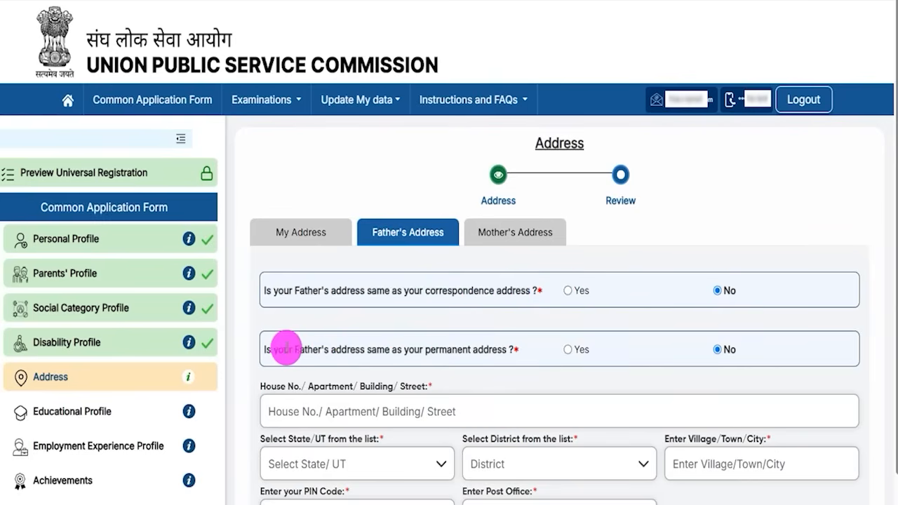
{"action": "left_click_drag", "start_coordinate": [275, 349], "coordinate": [490, 350]}
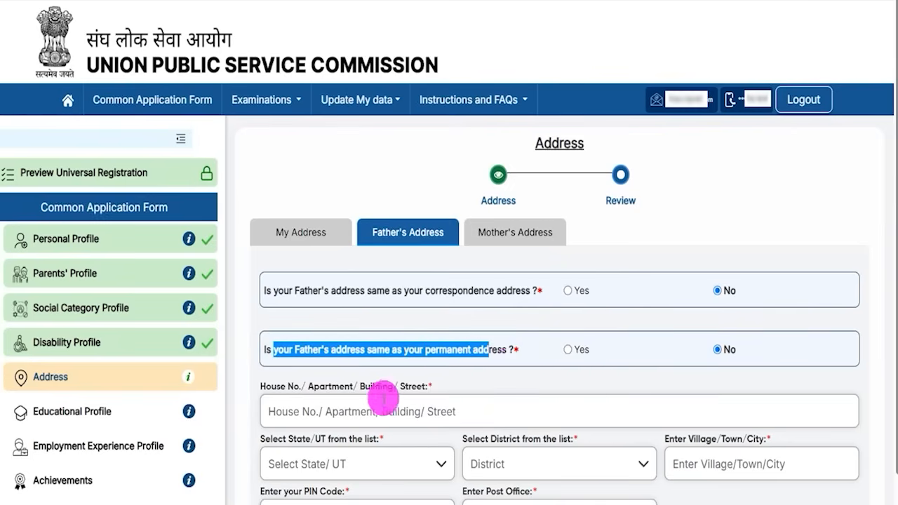
{"action": "left_click", "coordinate": [336, 412]}
{"action": "scroll", "coordinate": [495, 435], "scroll_direction": "down", "scroll_amount": 3}
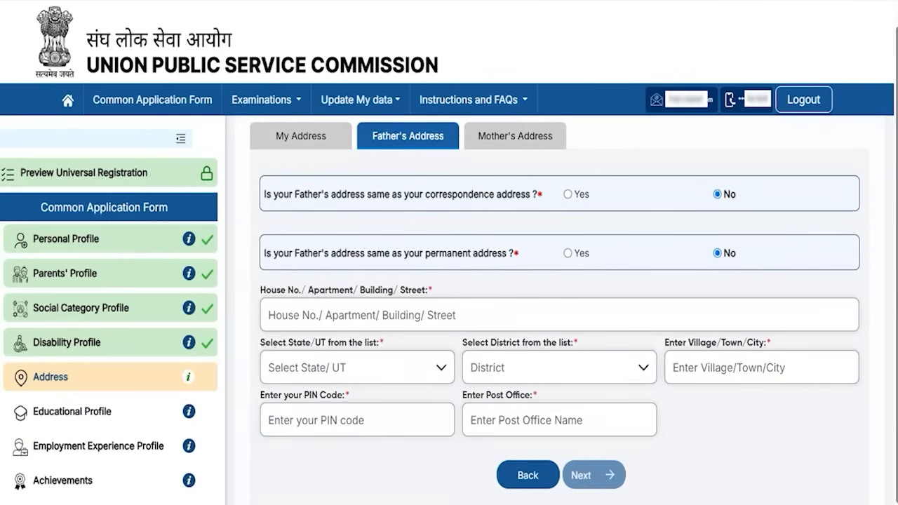
{"action": "left_click", "coordinate": [533, 262]}
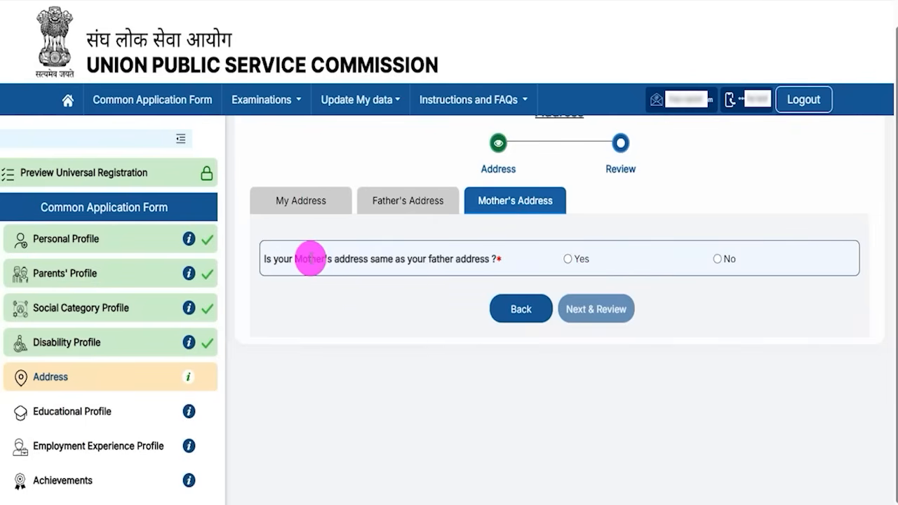
Step: Review the mother's address question and proceed to the address review table
{"action": "left_click_drag", "start_coordinate": [303, 259], "coordinate": [462, 258]}
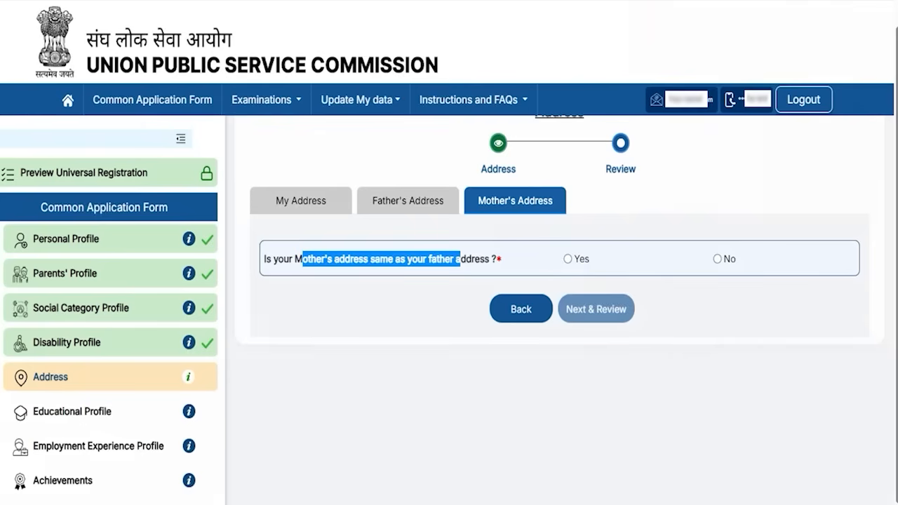
{"action": "left_click_drag", "start_coordinate": [820, 313], "coordinate": [631, 307]}
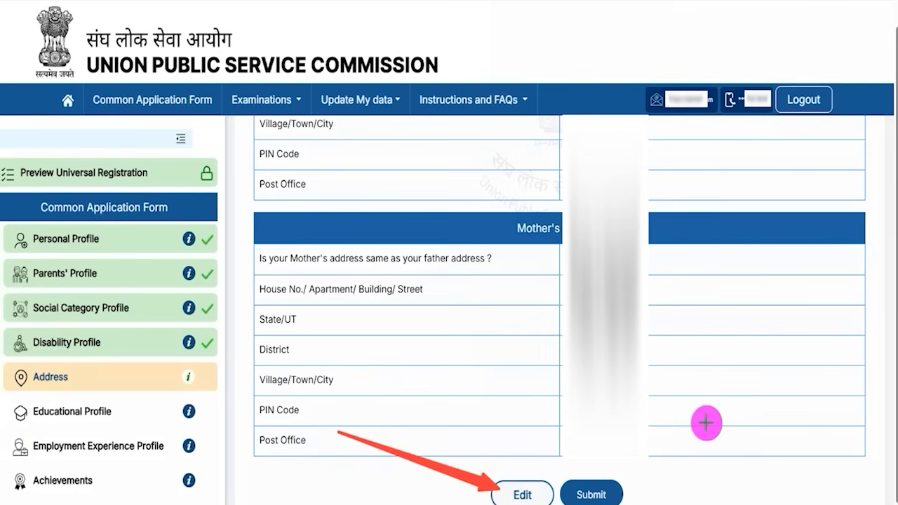
Step: Submit the reviewed address details and read the Educational Profile instructions
{"action": "left_click", "coordinate": [615, 485]}
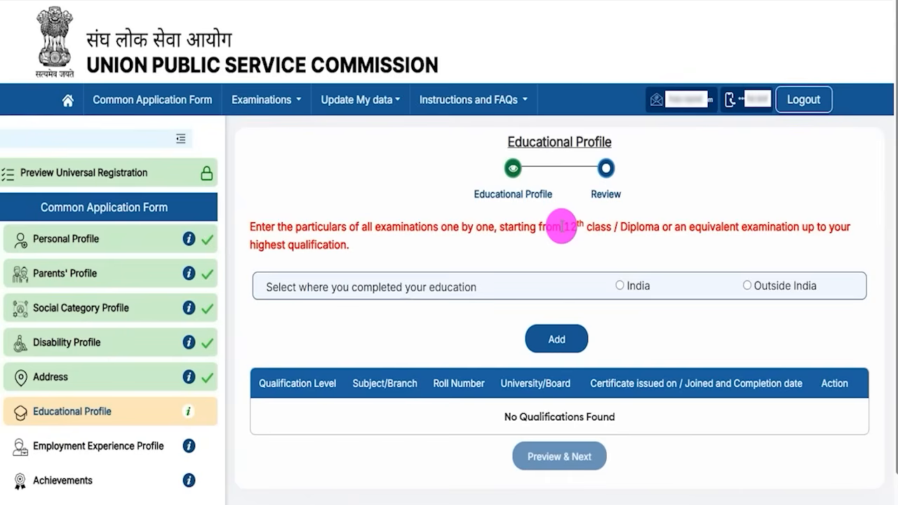
{"action": "left_click_drag", "start_coordinate": [529, 141], "coordinate": [586, 137]}
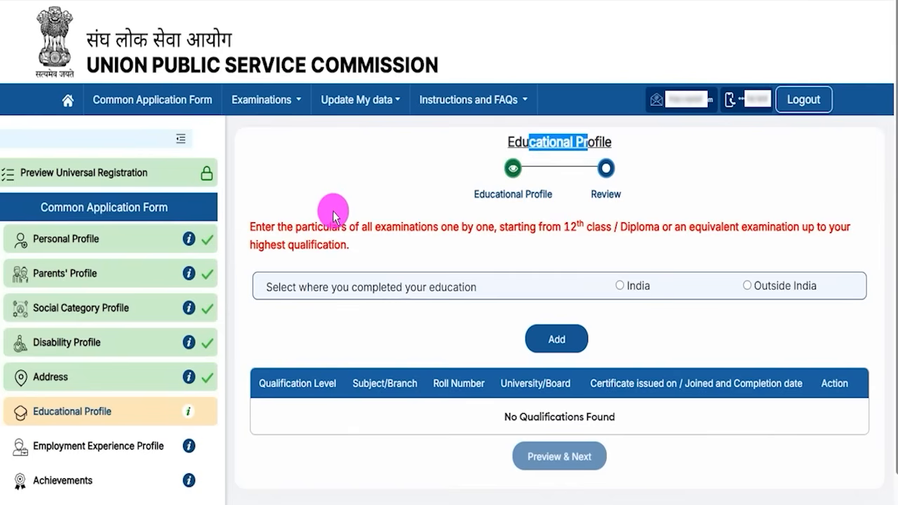
{"action": "left_click_drag", "start_coordinate": [287, 227], "coordinate": [586, 226]}
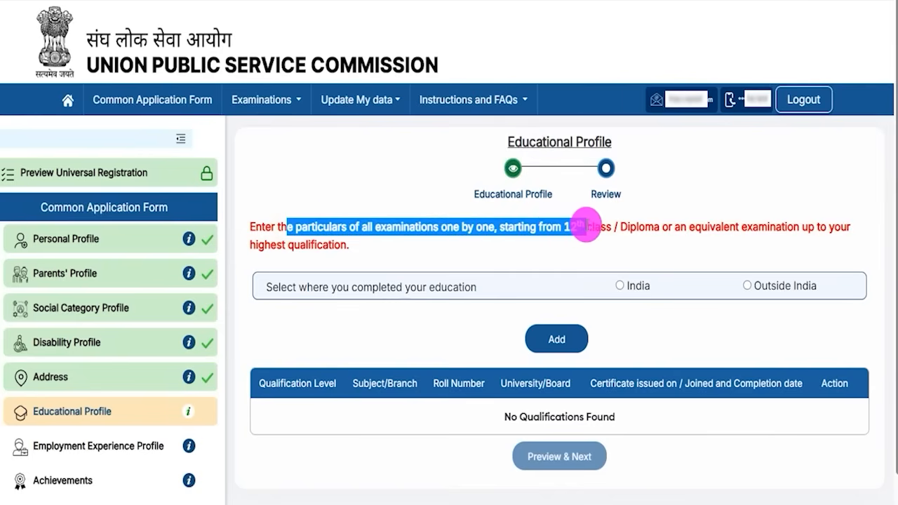
{"action": "left_click_drag", "start_coordinate": [314, 287], "coordinate": [387, 287]}
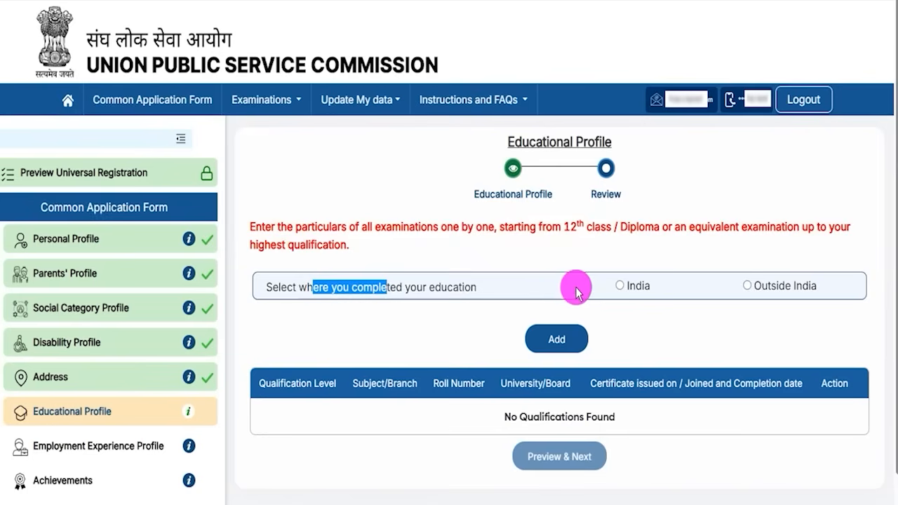
Step: Select India as where education was completed to reveal the qualification form
{"action": "left_click", "coordinate": [620, 288]}
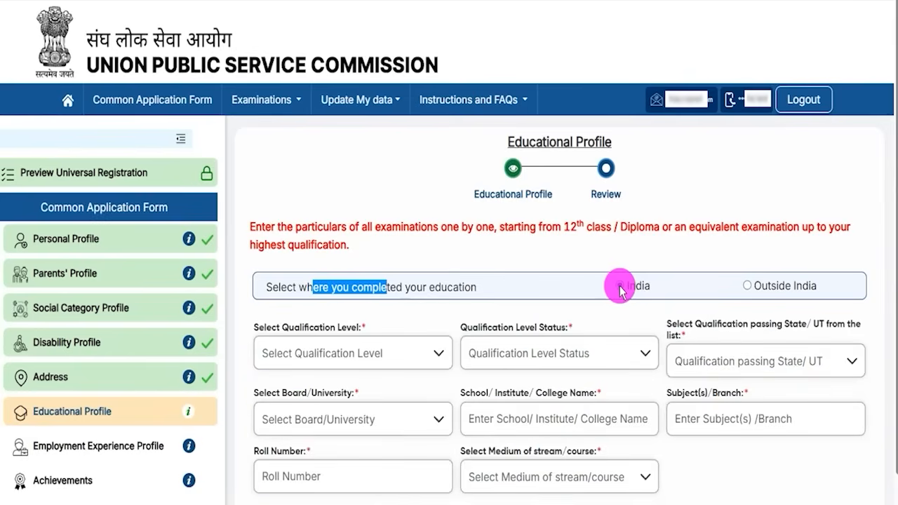
{"action": "left_click", "coordinate": [616, 312]}
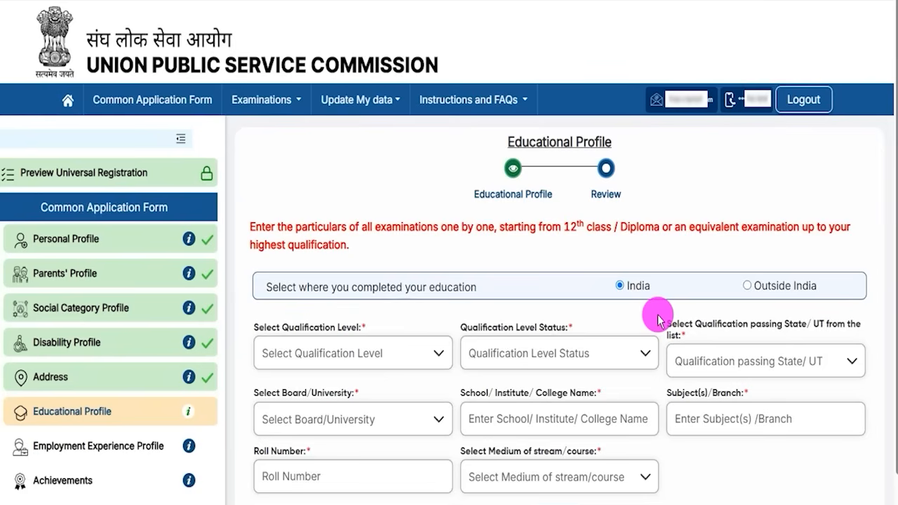
{"action": "left_click_drag", "start_coordinate": [565, 227], "coordinate": [600, 227]}
{"action": "scroll", "coordinate": [596, 302], "scroll_direction": "down", "scroll_amount": 2}
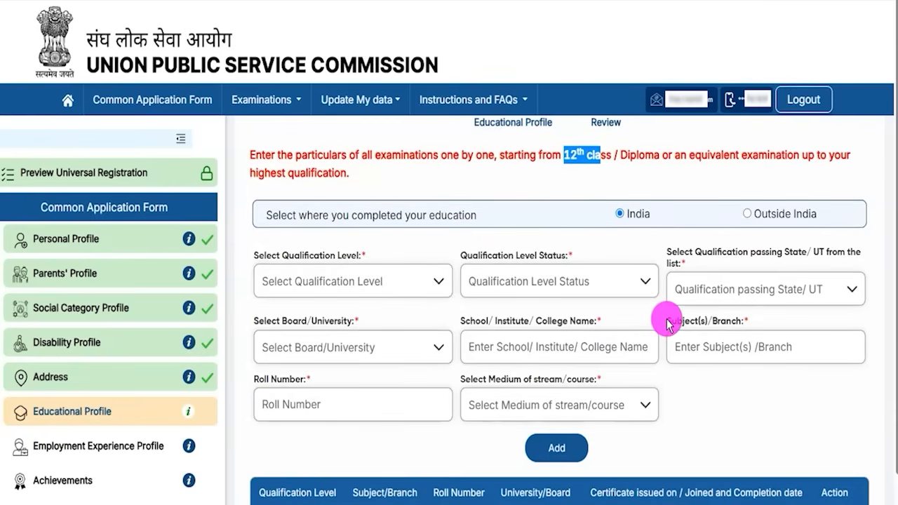
Step: Set the qualification to Higher Secondary (10+2), Completed, passed in Uttar Pradesh
{"action": "left_click", "coordinate": [335, 281]}
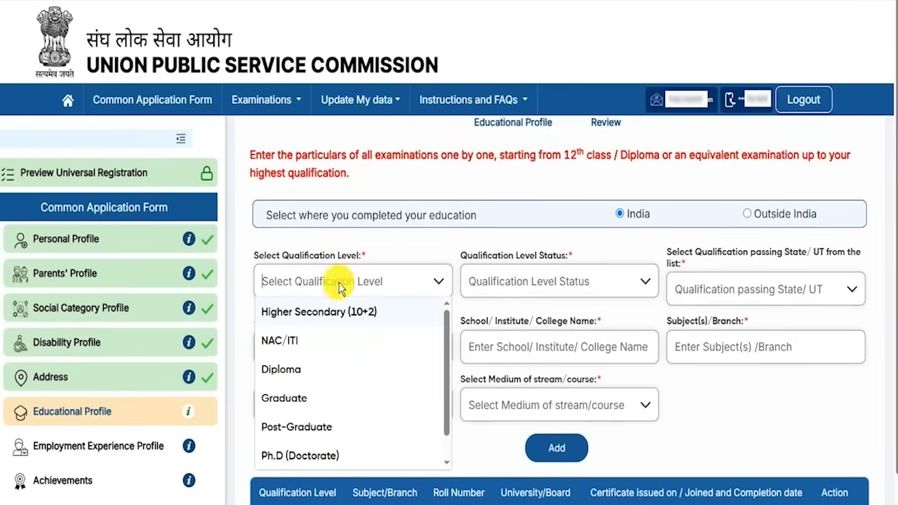
{"action": "left_click", "coordinate": [356, 317]}
{"action": "double_click", "coordinate": [480, 261]}
{"action": "left_click", "coordinate": [562, 281]}
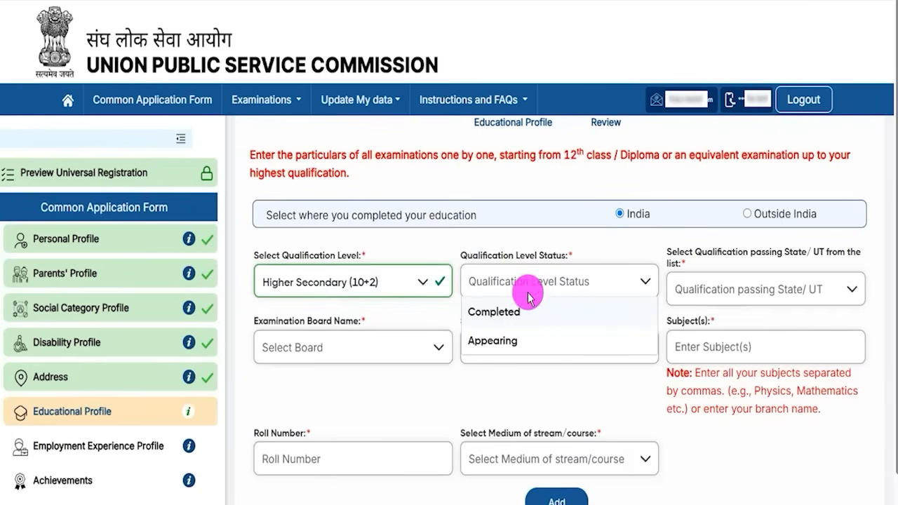
{"action": "left_click", "coordinate": [501, 317]}
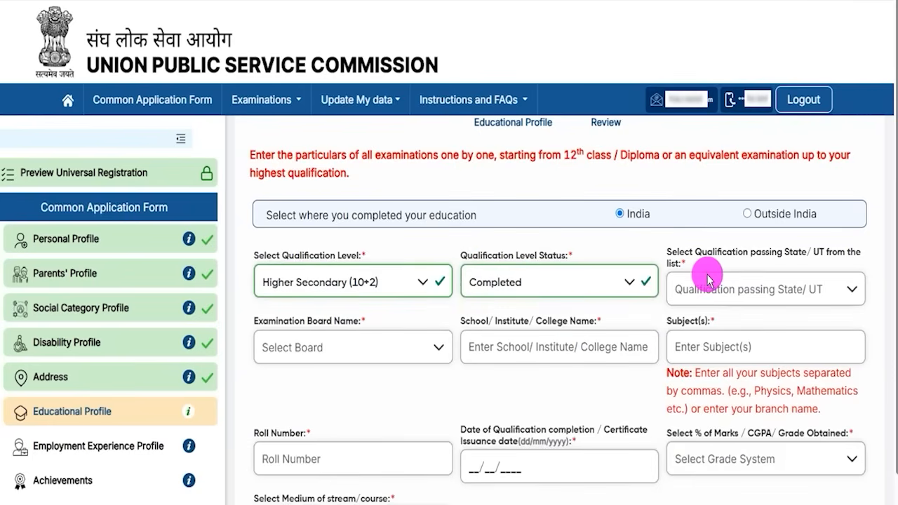
{"action": "left_click_drag", "start_coordinate": [696, 253], "coordinate": [759, 259]}
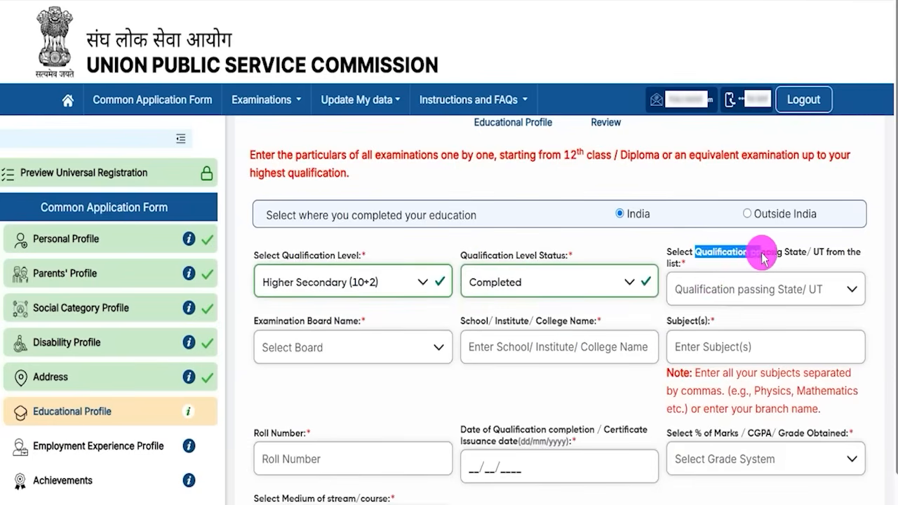
{"action": "left_click", "coordinate": [758, 289]}
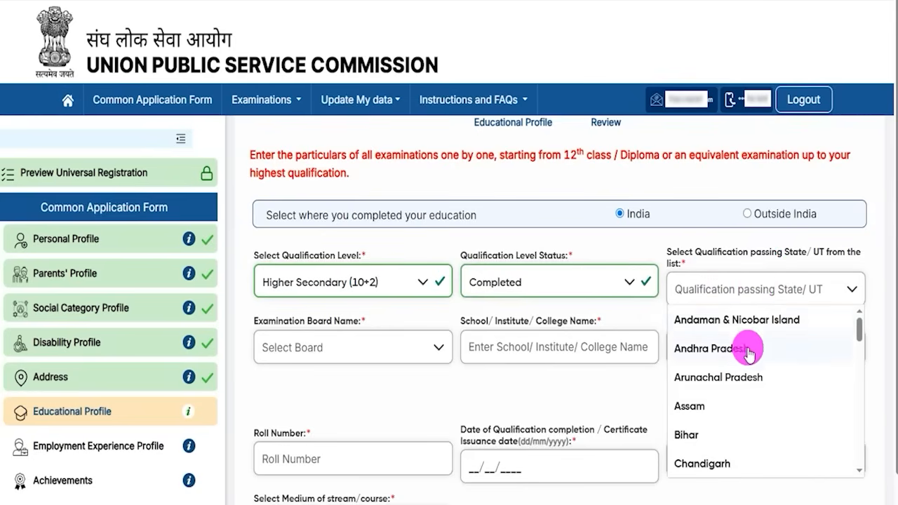
{"action": "scroll", "coordinate": [750, 355], "scroll_direction": "down", "scroll_amount": 10}
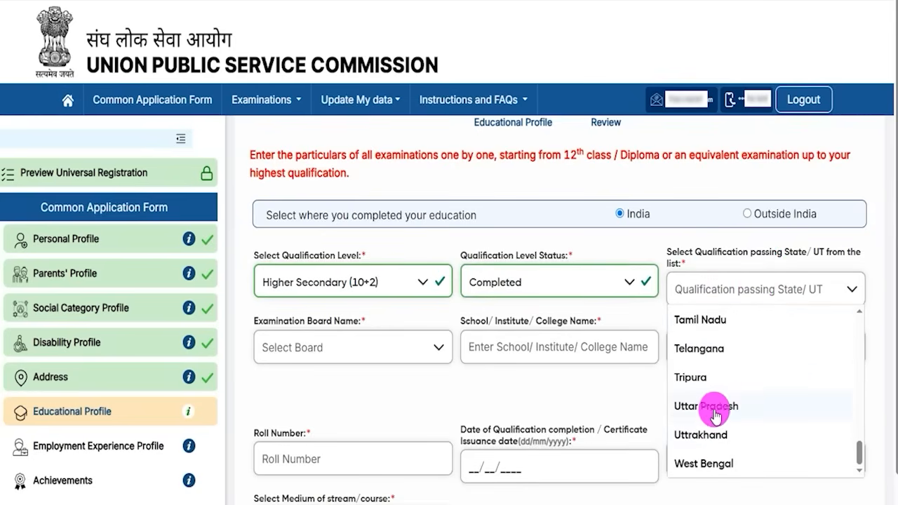
{"action": "left_click", "coordinate": [715, 415]}
Step: Go through the examination board, school or college name, and subjects fields
{"action": "left_click_drag", "start_coordinate": [275, 322], "coordinate": [331, 328]}
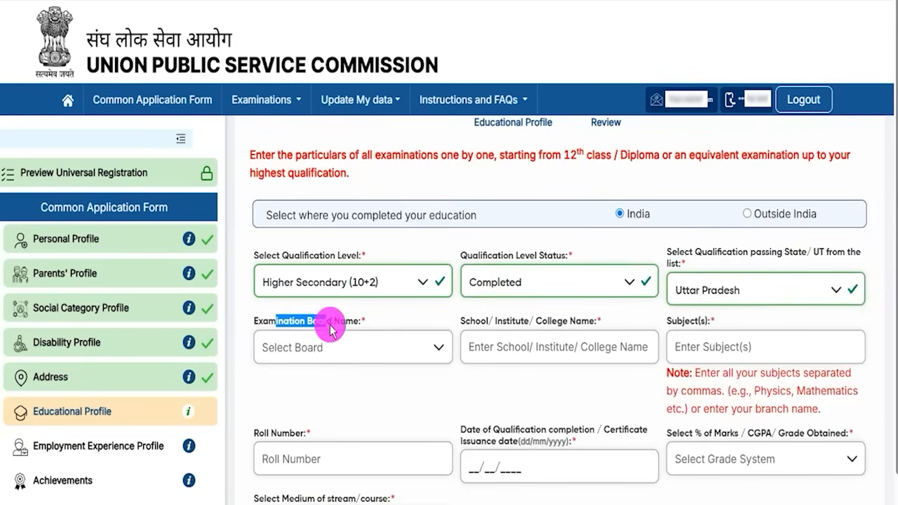
{"action": "left_click", "coordinate": [341, 343]}
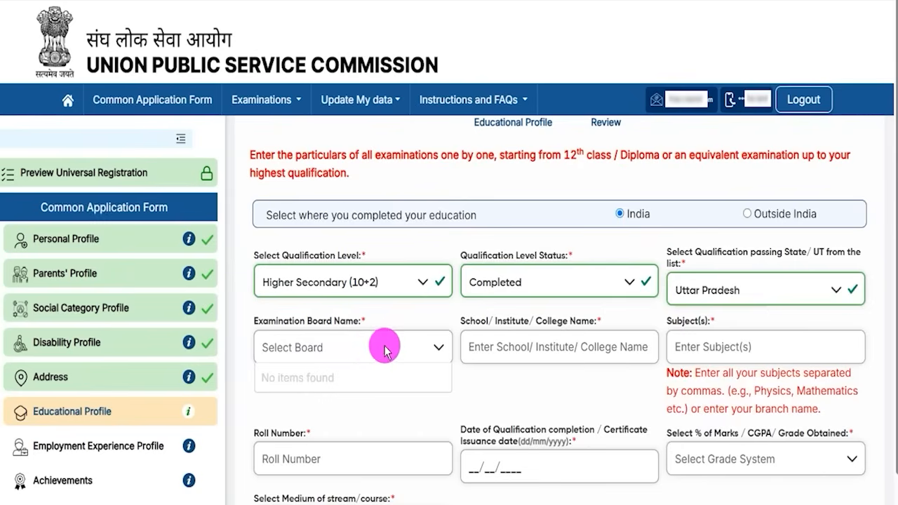
{"action": "left_click", "coordinate": [432, 349]}
{"action": "left_click", "coordinate": [431, 347]}
{"action": "left_click", "coordinate": [430, 347]}
{"action": "left_click_drag", "start_coordinate": [476, 321], "coordinate": [526, 326]}
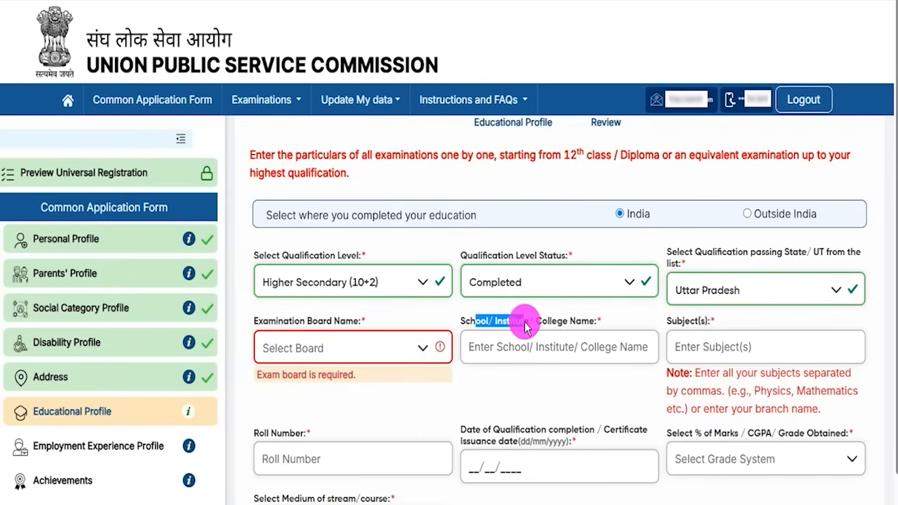
{"action": "left_click", "coordinate": [552, 347]}
{"action": "left_click", "coordinate": [716, 349]}
{"action": "left_click", "coordinate": [728, 405]}
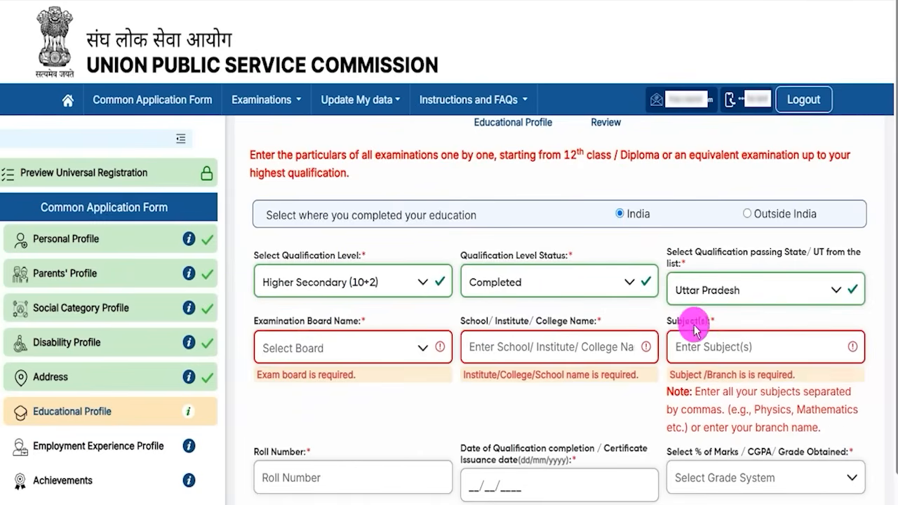
{"action": "left_click_drag", "start_coordinate": [671, 326], "coordinate": [702, 327]}
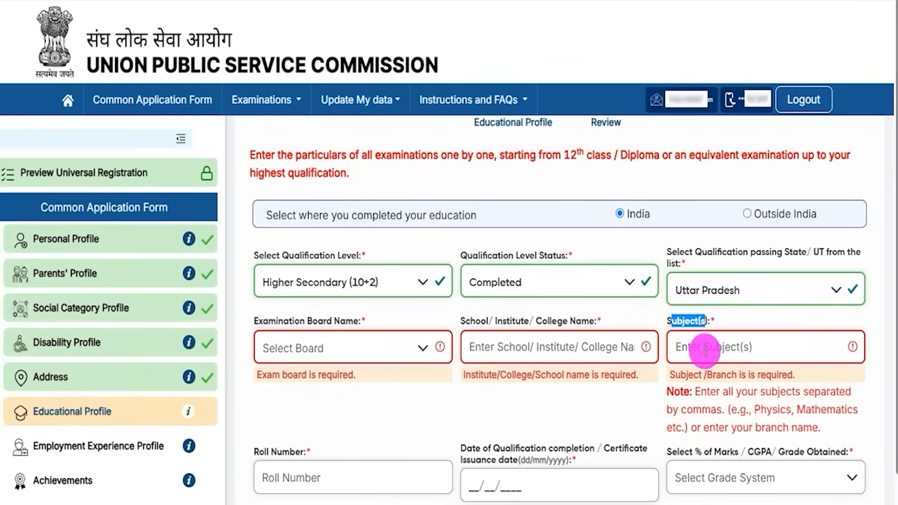
{"action": "left_click", "coordinate": [705, 351]}
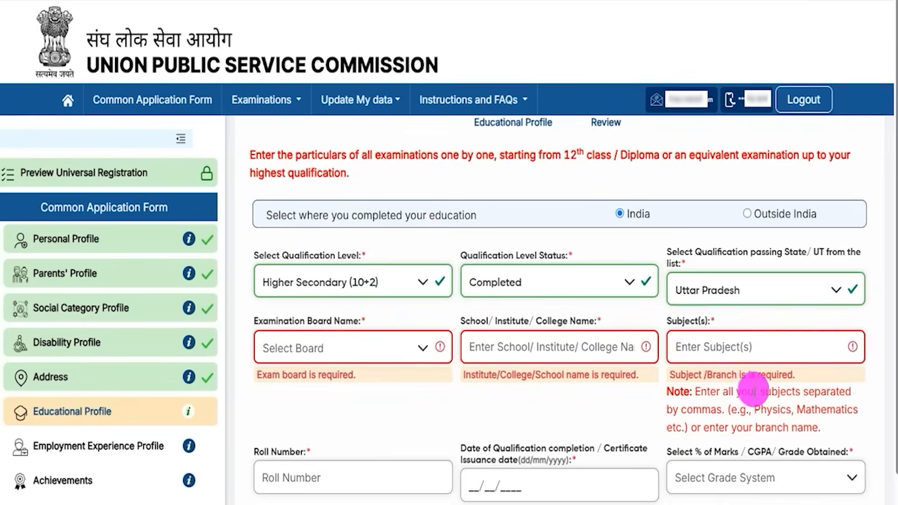
{"action": "left_click_drag", "start_coordinate": [754, 411], "coordinate": [851, 412]}
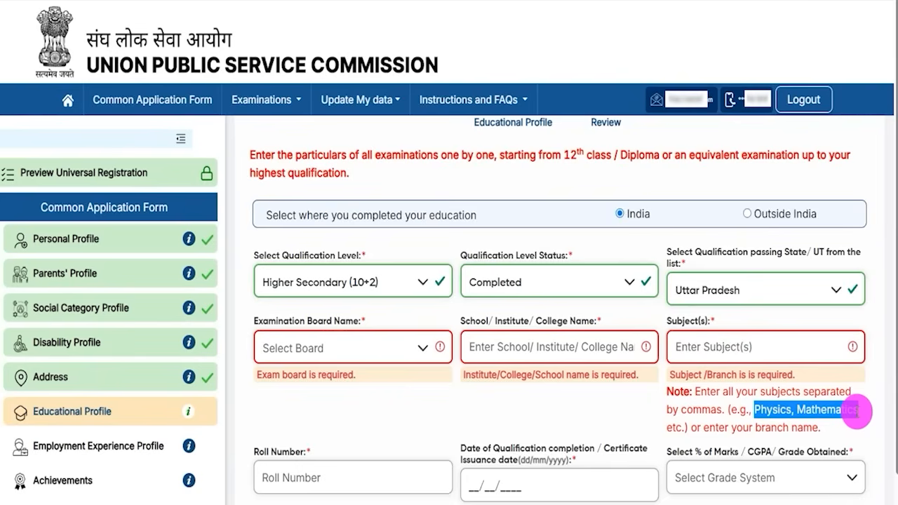
{"action": "scroll", "coordinate": [467, 393], "scroll_direction": "down", "scroll_amount": 3}
Step: Move through the roll number and qualification completion date fields
{"action": "left_click", "coordinate": [328, 289]}
{"action": "left_click_drag", "start_coordinate": [475, 258], "coordinate": [592, 265]}
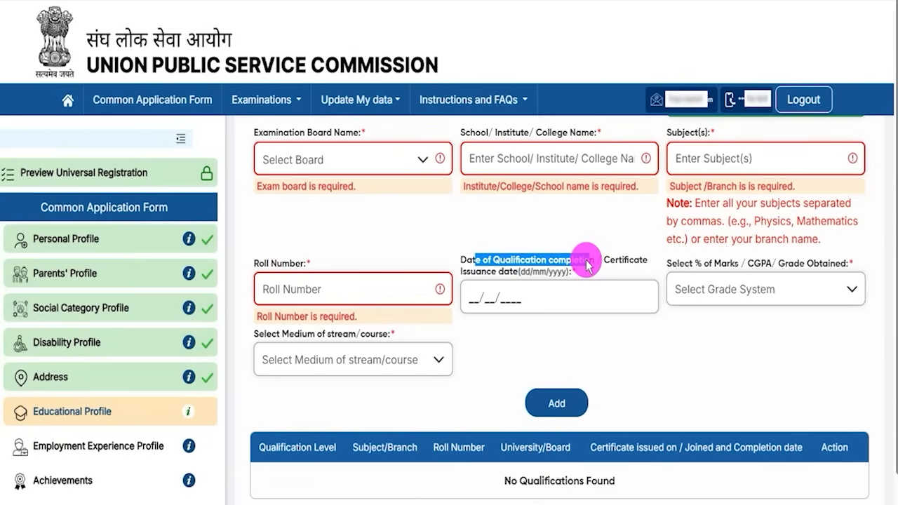
{"action": "left_click_drag", "start_coordinate": [584, 266], "coordinate": [480, 294]}
{"action": "left_click", "coordinate": [481, 296]}
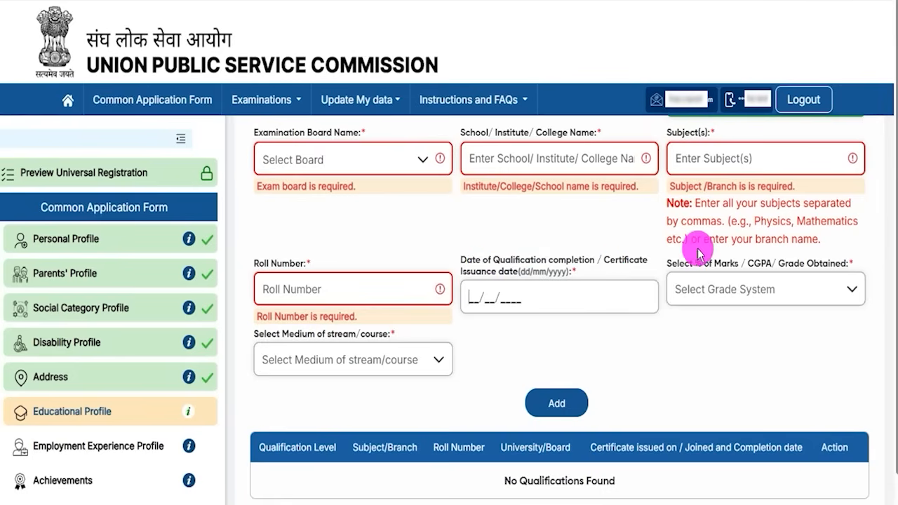
Step: Choose Percentage(%) Marks, enter 90.00, and set the medium of study to English
{"action": "left_click_drag", "start_coordinate": [679, 263], "coordinate": [774, 268]}
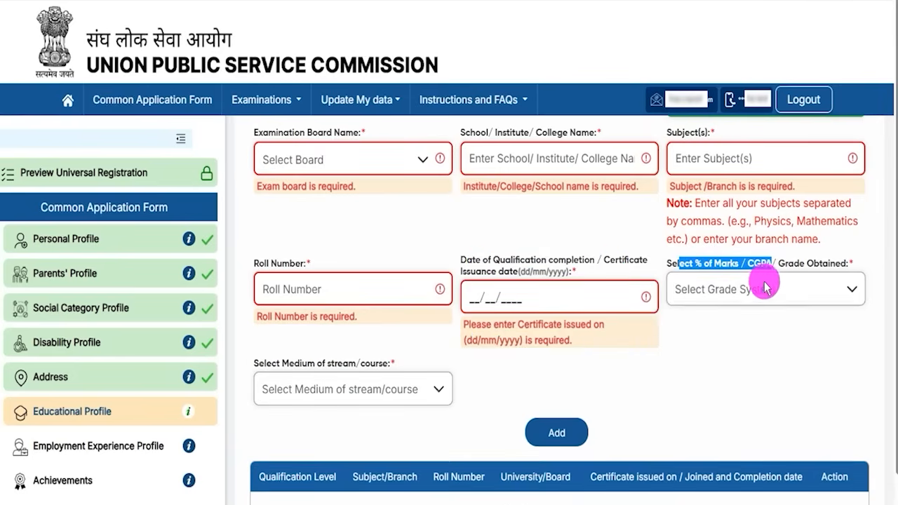
{"action": "left_click", "coordinate": [762, 293]}
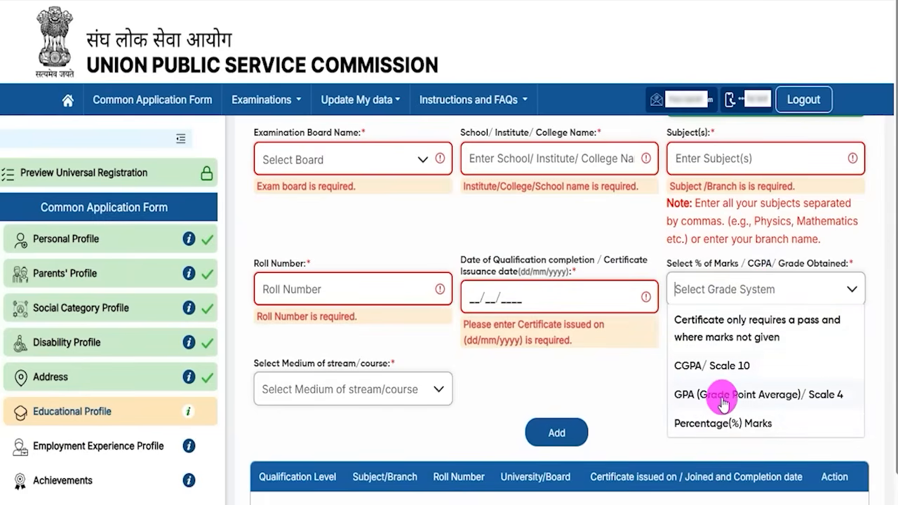
{"action": "left_click", "coordinate": [726, 423]}
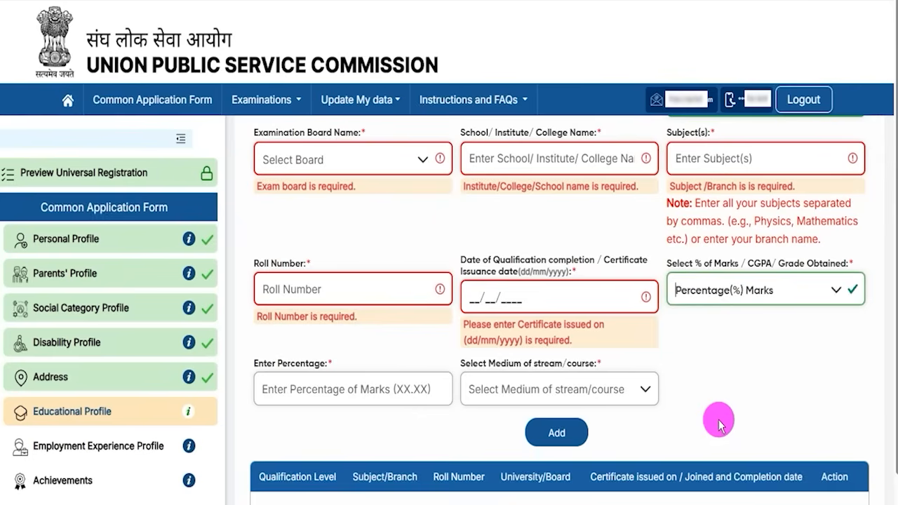
{"action": "left_click", "coordinate": [356, 400]}
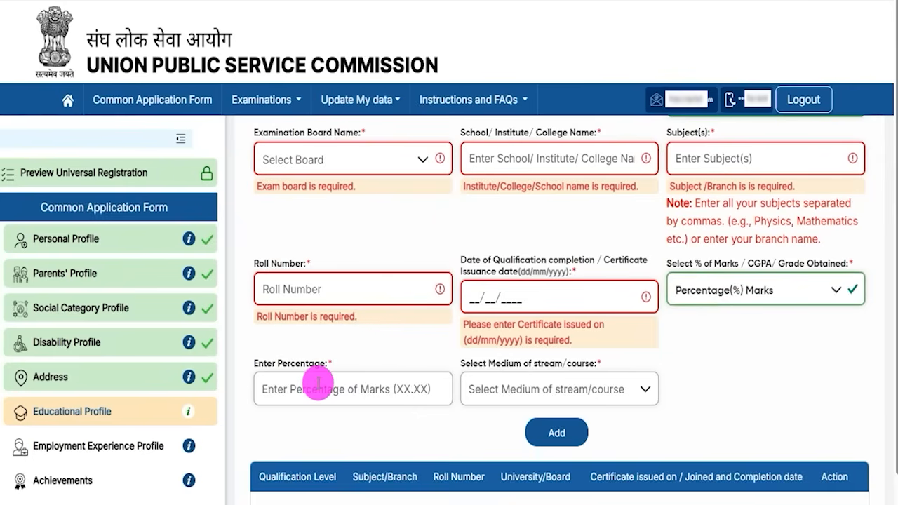
{"action": "type", "text": "90.00"}
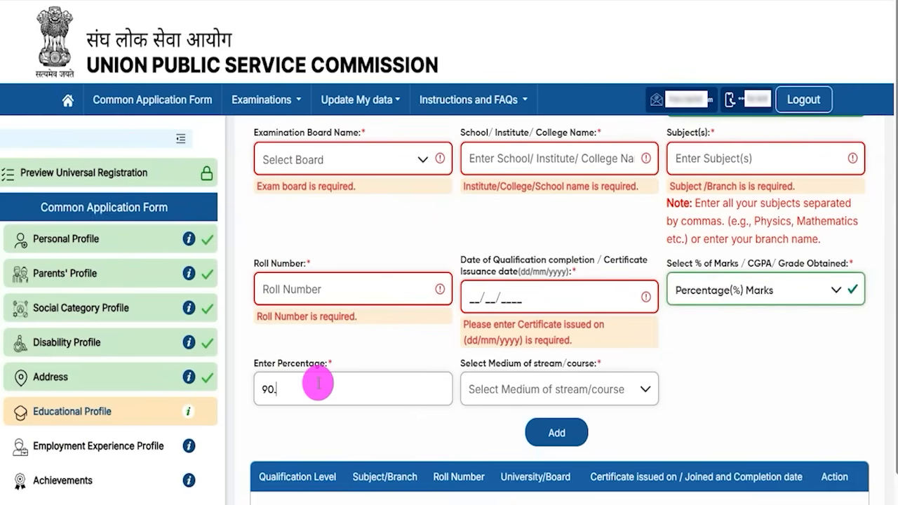
{"action": "left_click", "coordinate": [523, 391]}
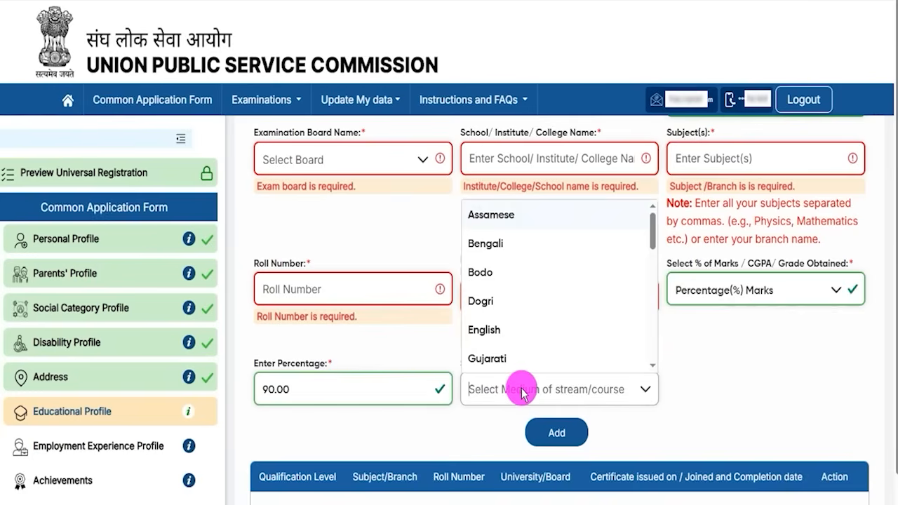
{"action": "left_click", "coordinate": [492, 332]}
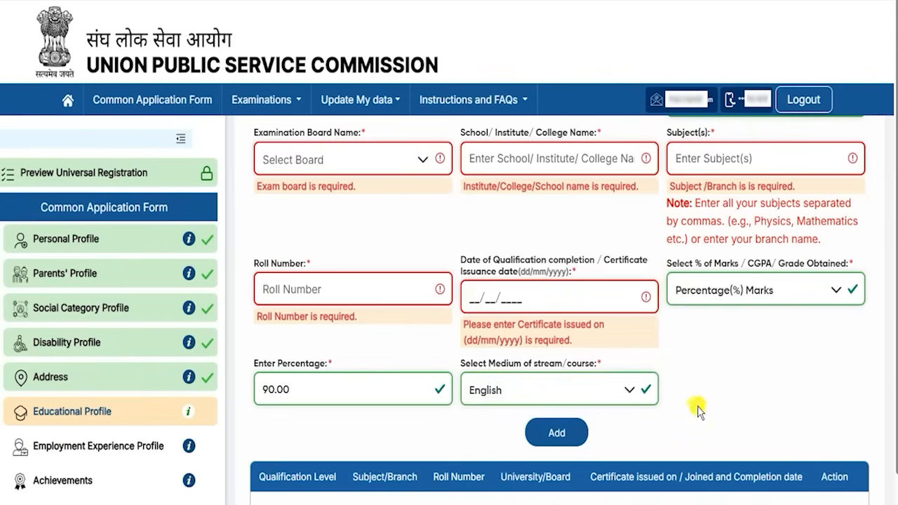
{"action": "scroll", "coordinate": [696, 410], "scroll_direction": "down", "scroll_amount": 1}
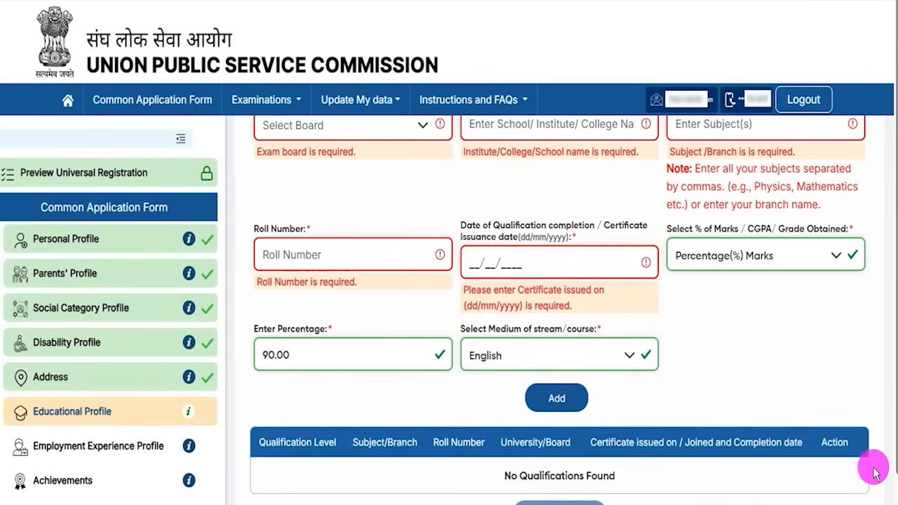
{"action": "scroll", "coordinate": [872, 457], "scroll_direction": "down", "scroll_amount": 1}
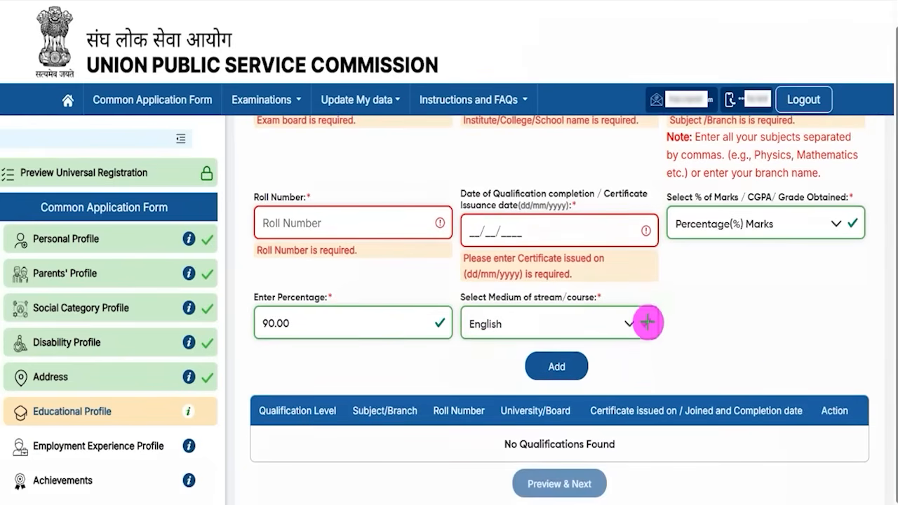
Step: Add the Higher Secondary (10+2) entry to the table and select India for a new qualification
{"action": "left_click", "coordinate": [586, 366]}
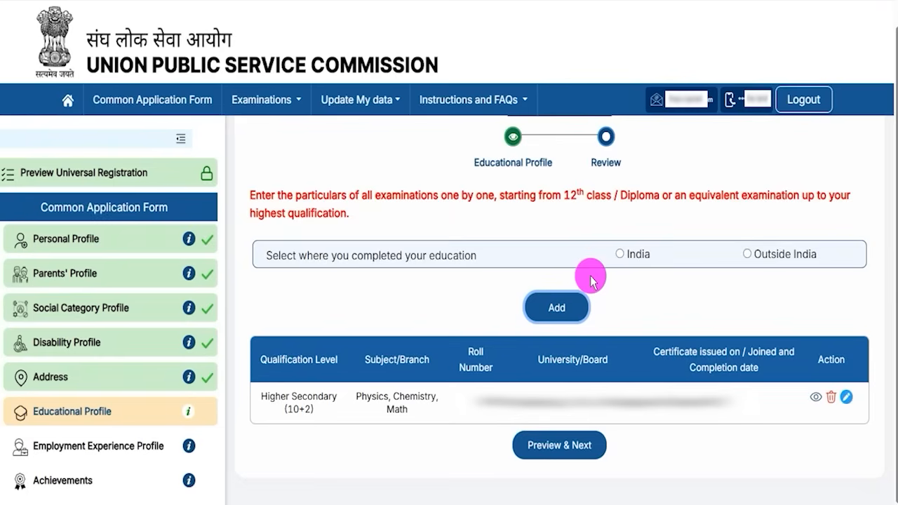
{"action": "left_click_drag", "start_coordinate": [275, 396], "coordinate": [323, 397]}
{"action": "left_click", "coordinate": [573, 413]}
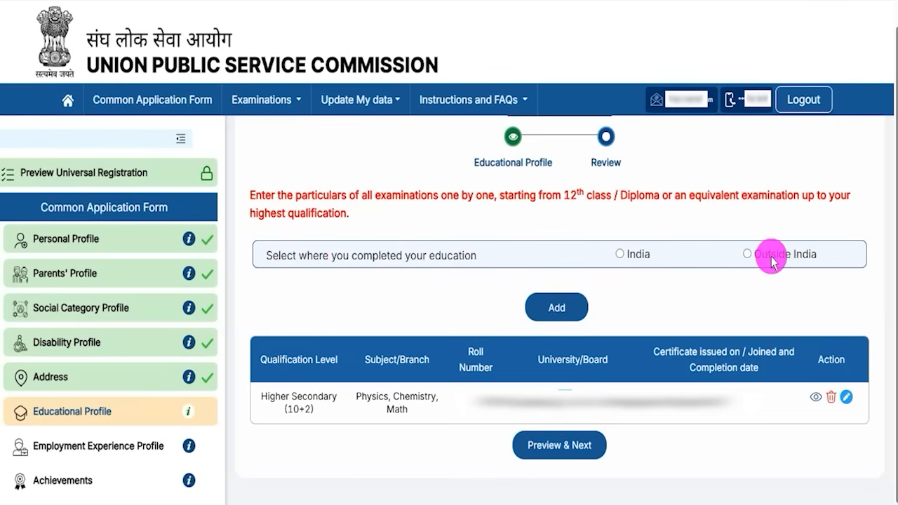
{"action": "left_click", "coordinate": [619, 257]}
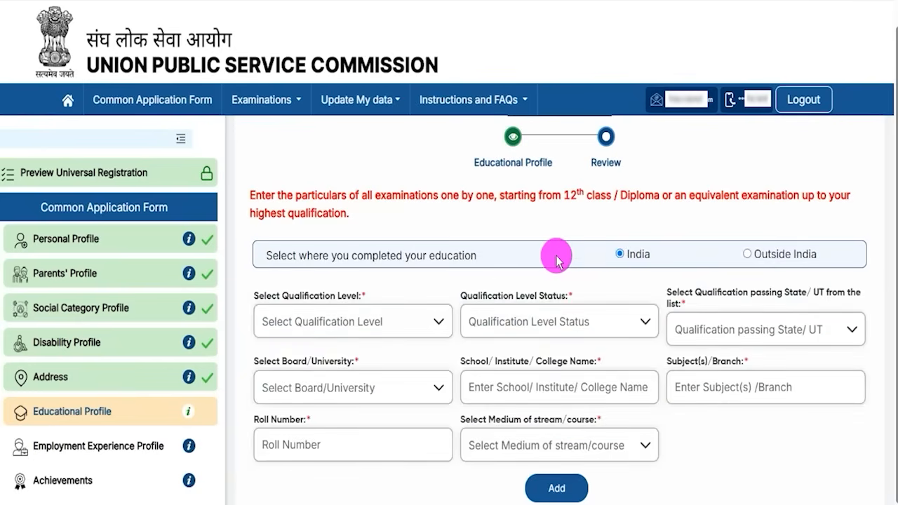
Step: Make the second qualification a Completed Graduate degree in the Medical stream
{"action": "left_click", "coordinate": [348, 320]}
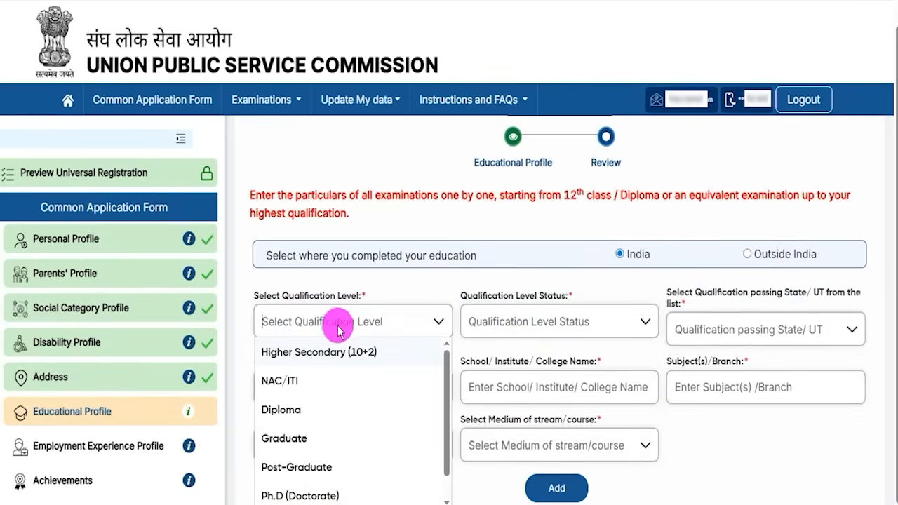
{"action": "left_click", "coordinate": [292, 440]}
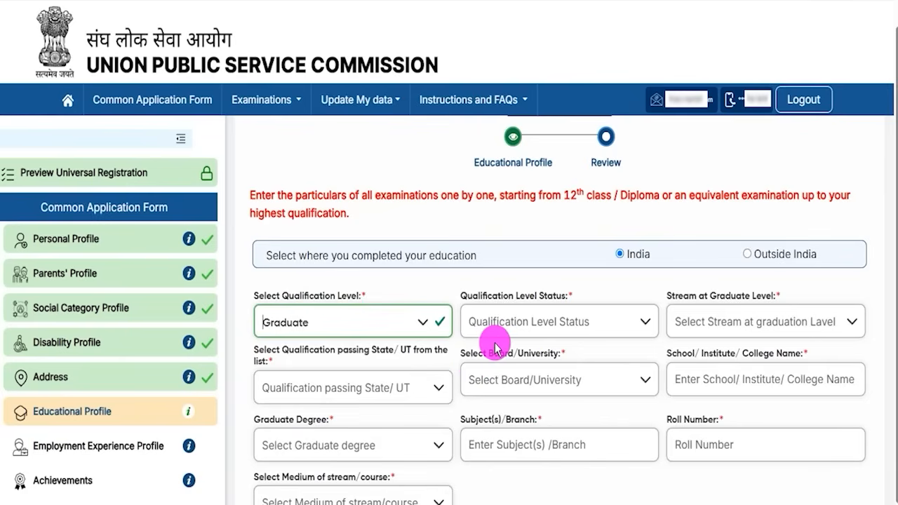
{"action": "left_click", "coordinate": [525, 318]}
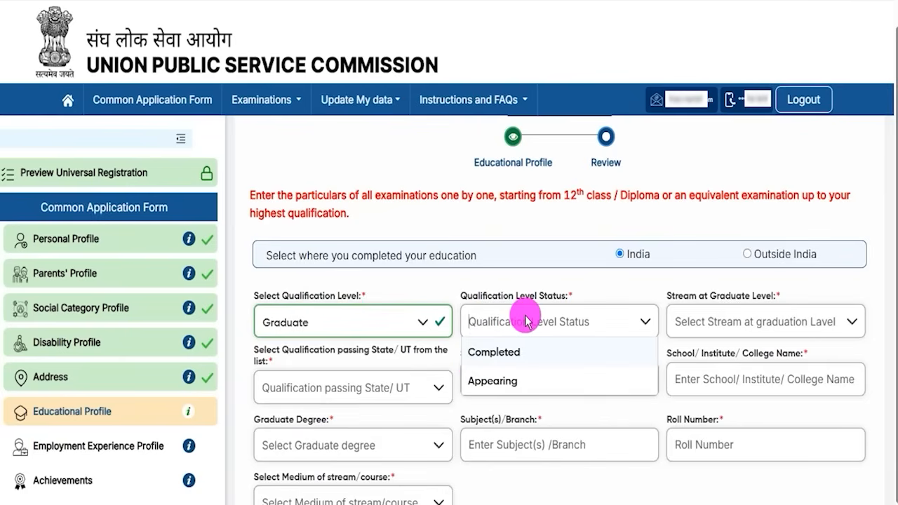
{"action": "left_click", "coordinate": [513, 356]}
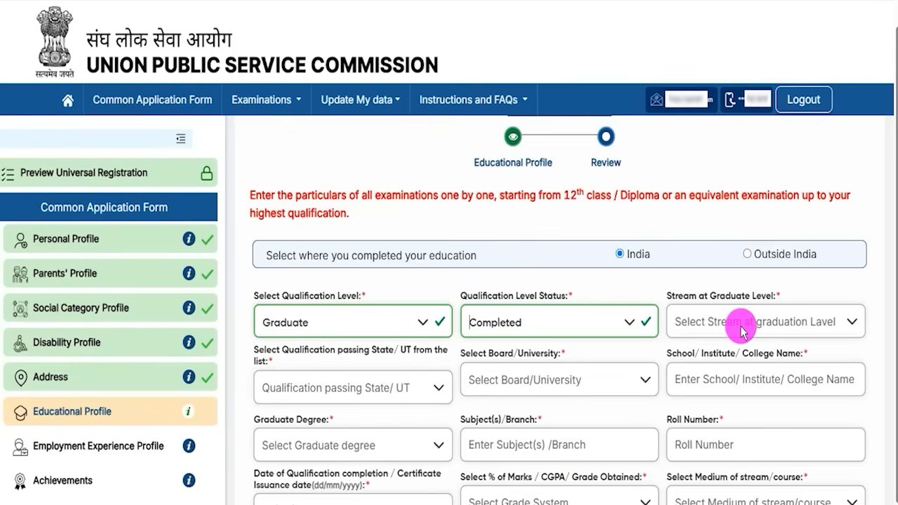
{"action": "left_click", "coordinate": [742, 324]}
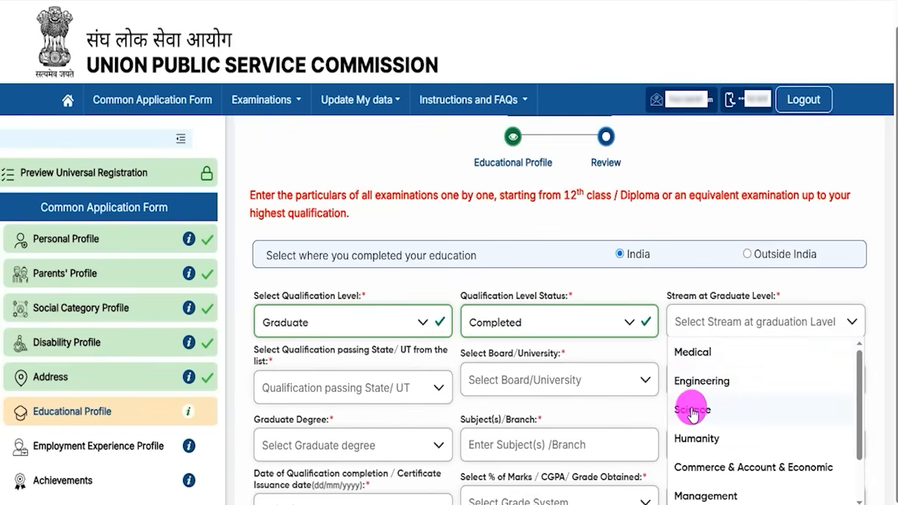
{"action": "left_click", "coordinate": [698, 351]}
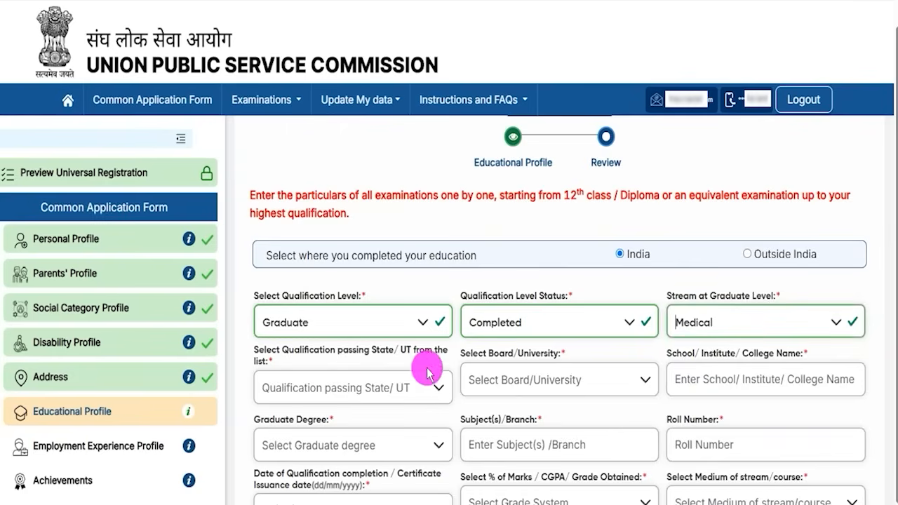
{"action": "left_click", "coordinate": [371, 393]}
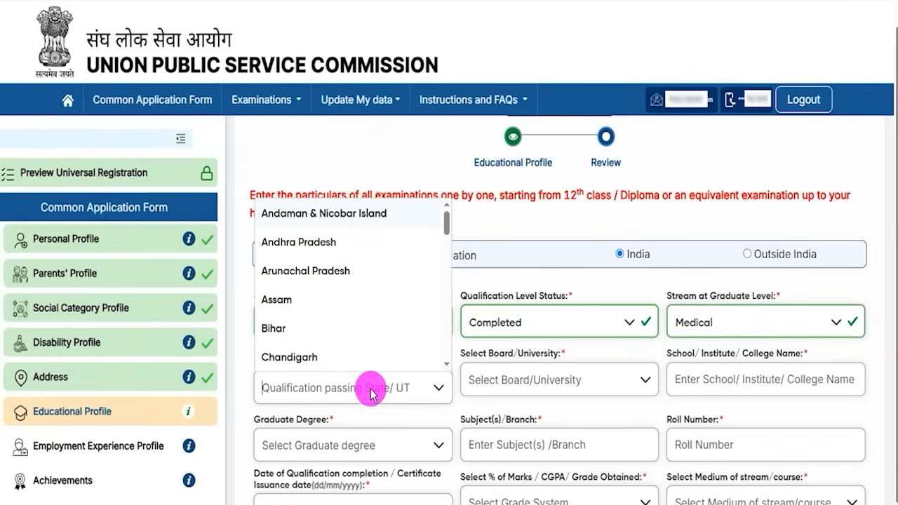
{"action": "left_click", "coordinate": [557, 383]}
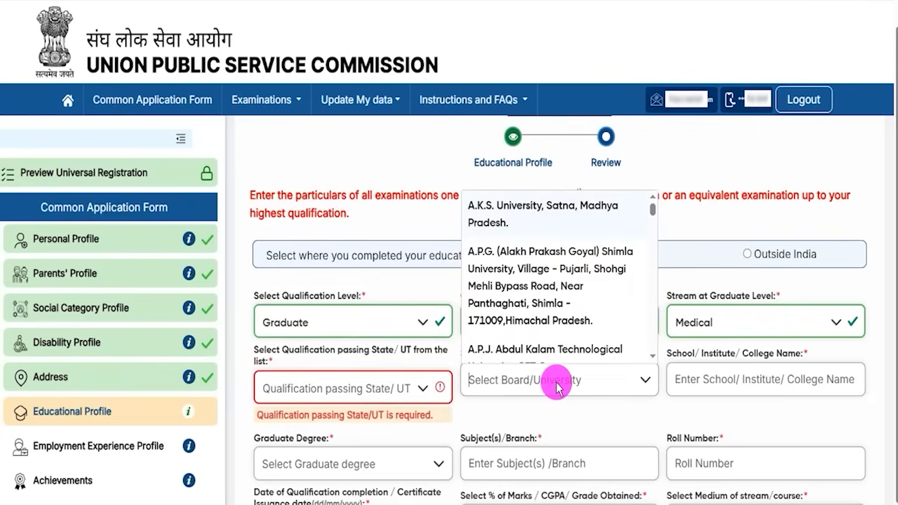
{"action": "left_click", "coordinate": [713, 385]}
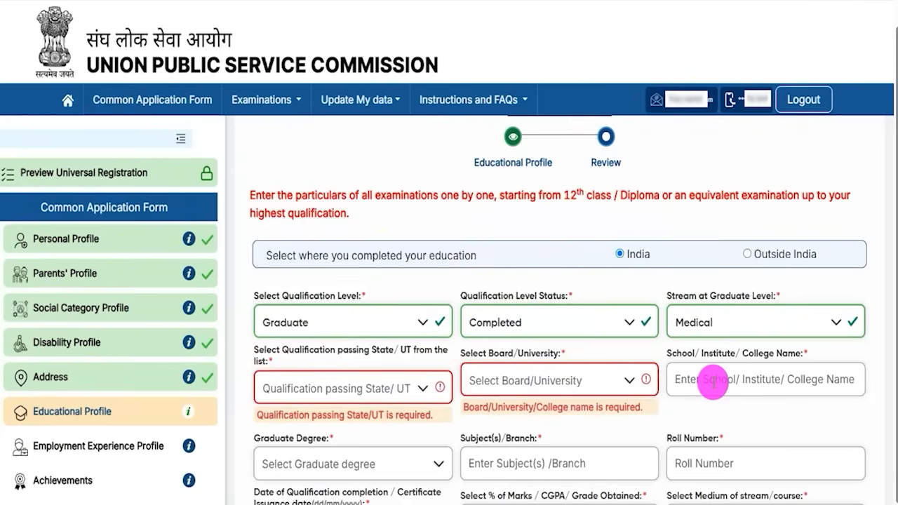
{"action": "scroll", "coordinate": [712, 384], "scroll_direction": "down", "scroll_amount": 2}
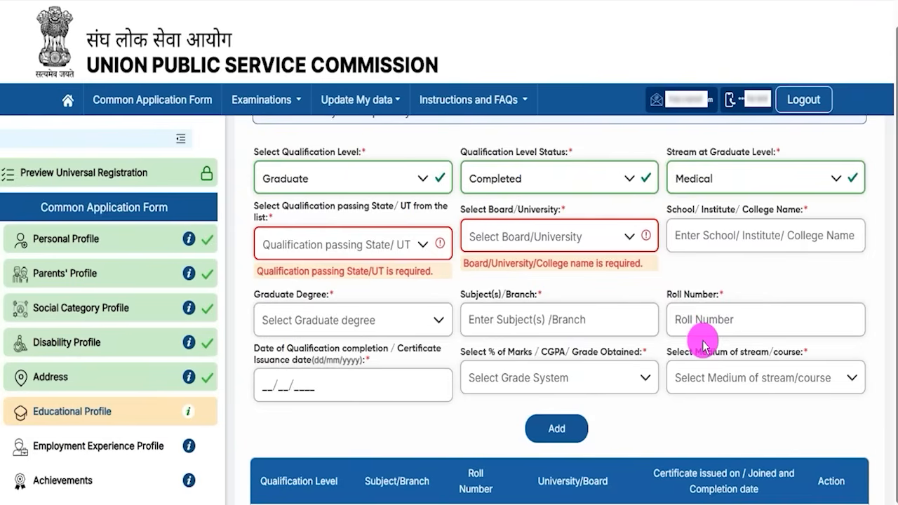
Step: Choose B.A. as the graduate degree and fill the subject, roll number and completion date
{"action": "left_click", "coordinate": [300, 321]}
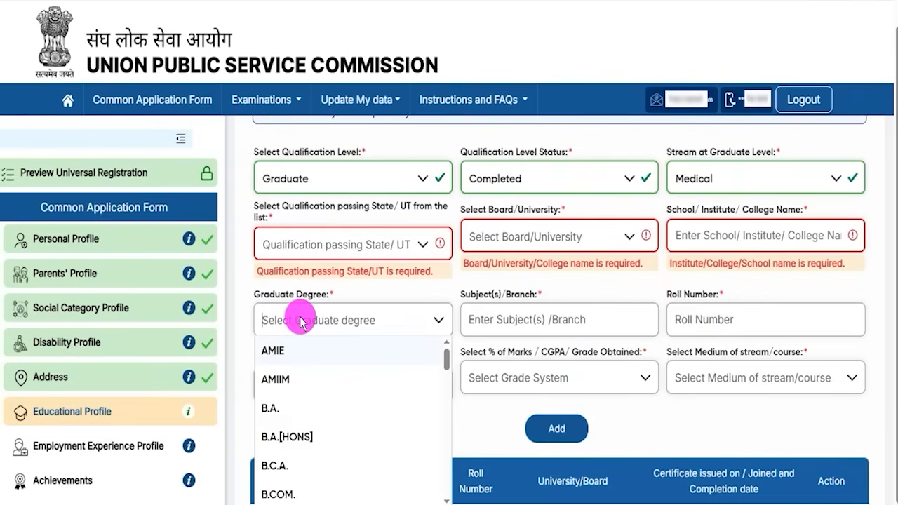
{"action": "left_click", "coordinate": [287, 418]}
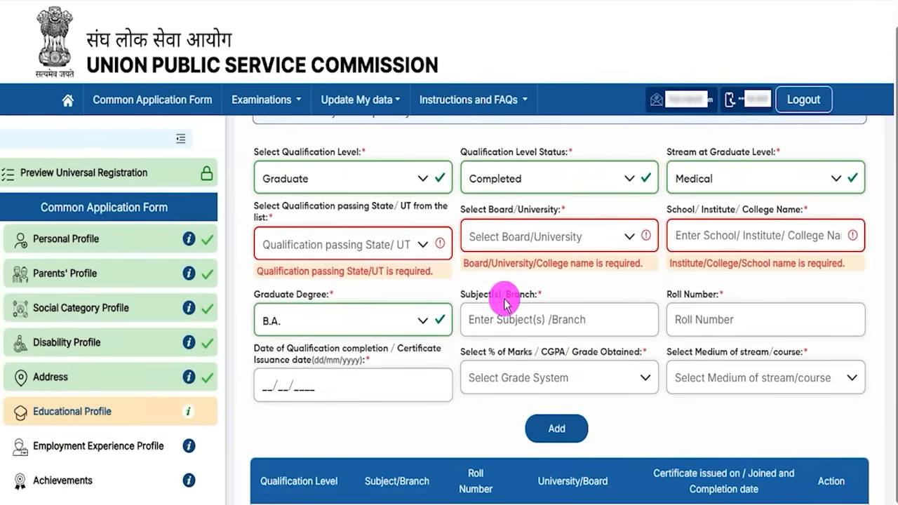
{"action": "left_click_drag", "start_coordinate": [477, 293], "coordinate": [523, 303]}
{"action": "left_click", "coordinate": [517, 316]}
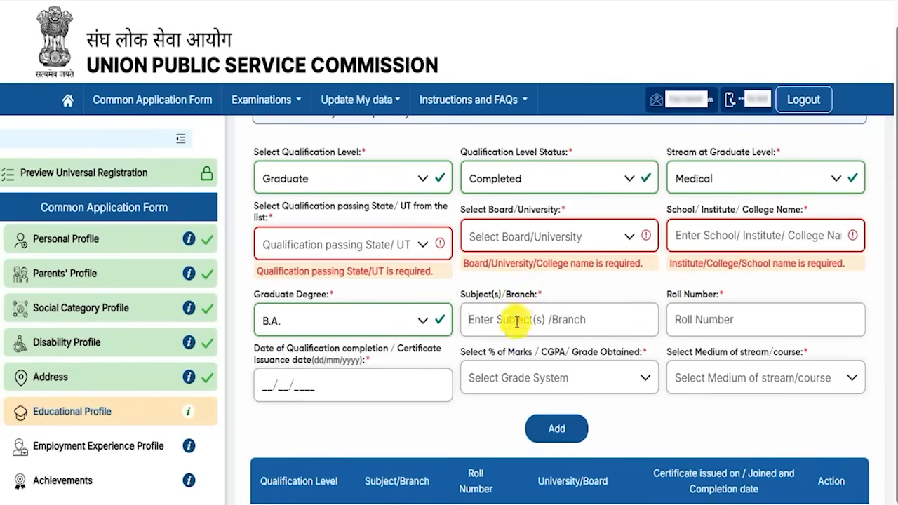
{"action": "left_click", "coordinate": [680, 299]}
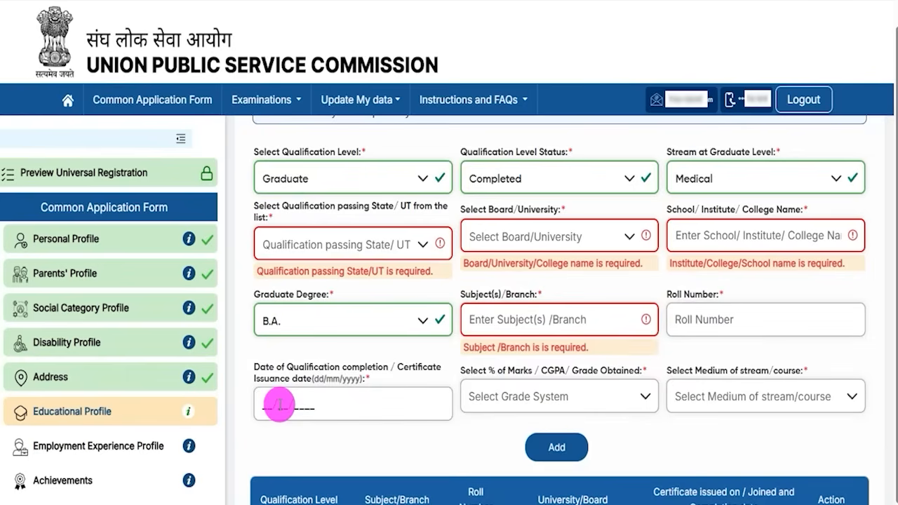
{"action": "left_click", "coordinate": [271, 407]}
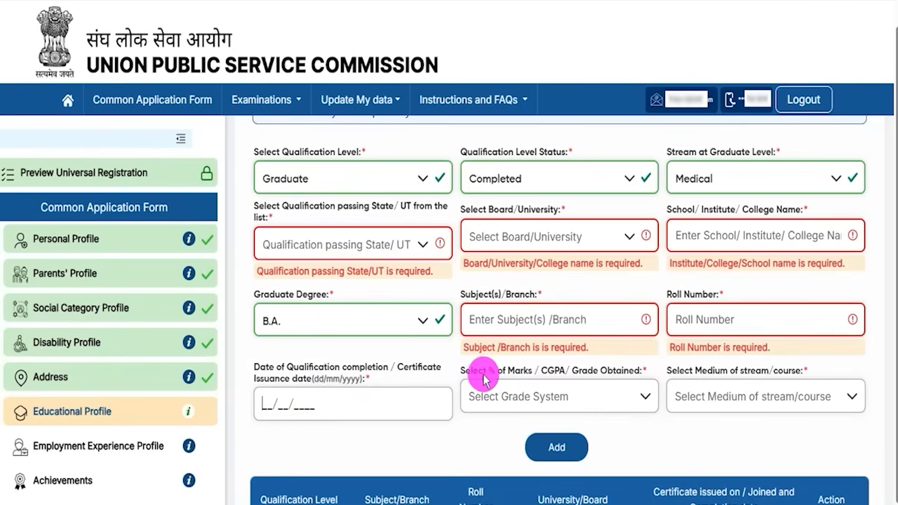
Step: Grade it in Percentage(%) Marks with English medium and add it to the table
{"action": "left_click_drag", "start_coordinate": [470, 370], "coordinate": [523, 374]}
{"action": "left_click", "coordinate": [539, 404]}
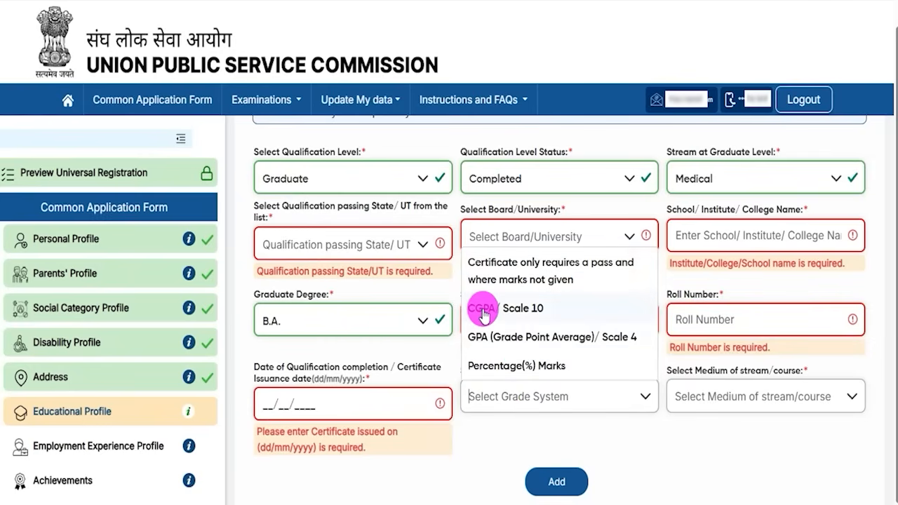
{"action": "left_click", "coordinate": [518, 366]}
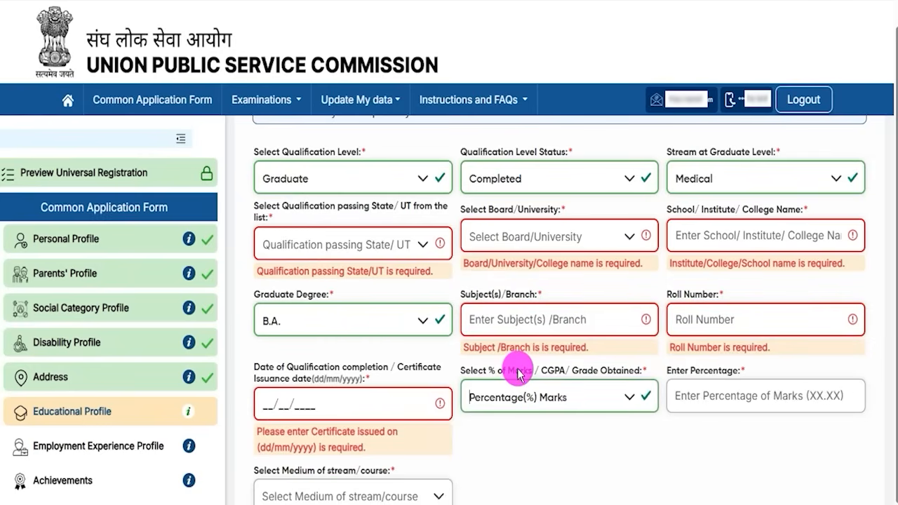
{"action": "left_click", "coordinate": [708, 396]}
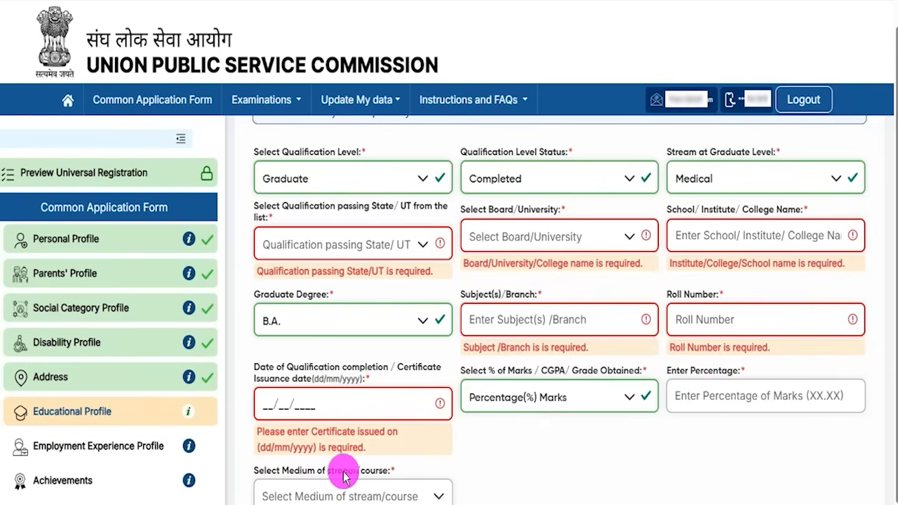
{"action": "left_click", "coordinate": [436, 496]}
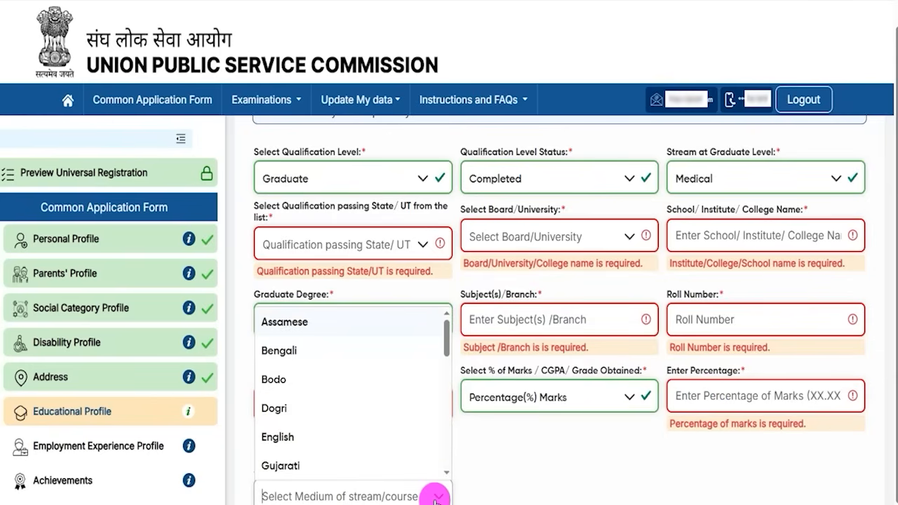
{"action": "left_click", "coordinate": [297, 435]}
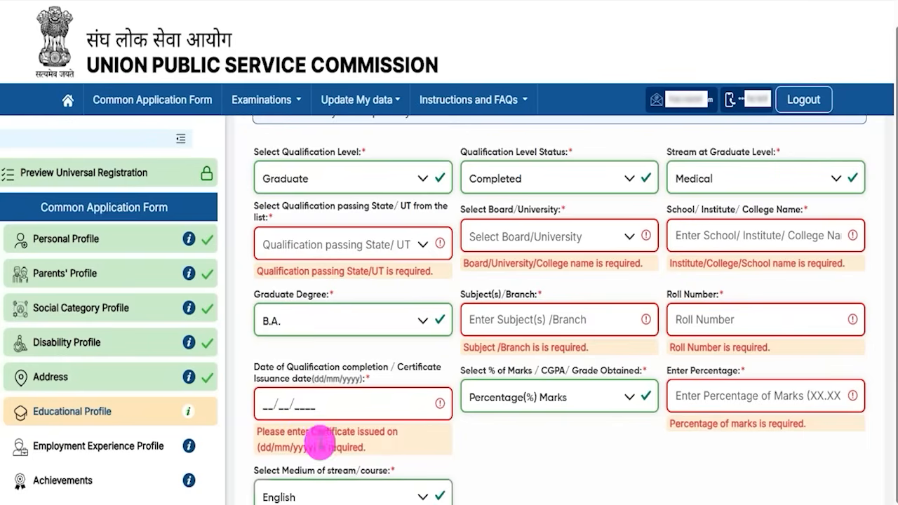
{"action": "left_click", "coordinate": [500, 475]}
{"action": "scroll", "coordinate": [500, 476], "scroll_direction": "down", "scroll_amount": 2}
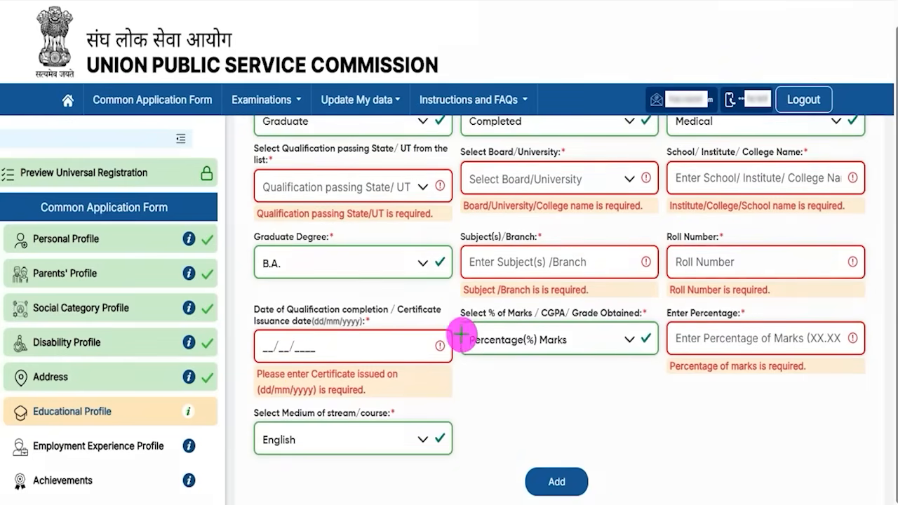
{"action": "left_click_drag", "start_coordinate": [829, 426], "coordinate": [586, 477]}
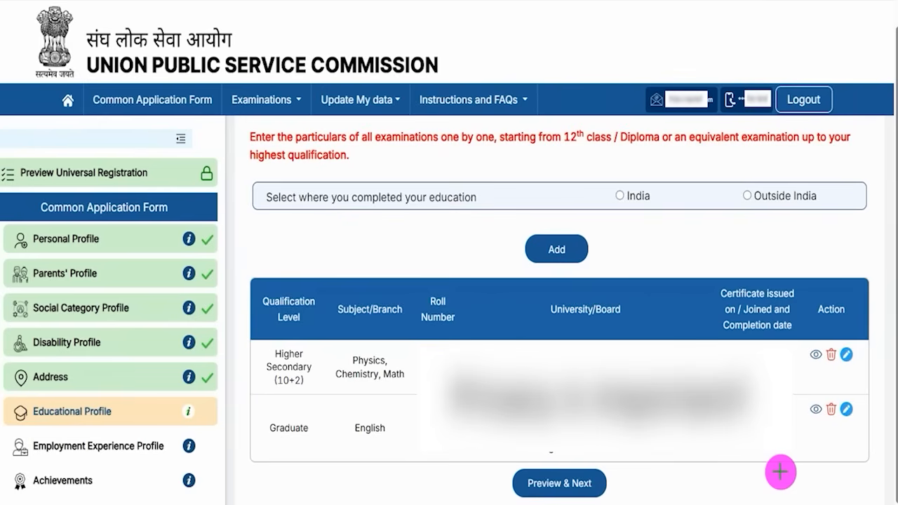
Step: Open the Educational Profile review listing Higher Secondary, Graduate and Post-Graduate entries
{"action": "left_click_drag", "start_coordinate": [792, 475], "coordinate": [612, 483]}
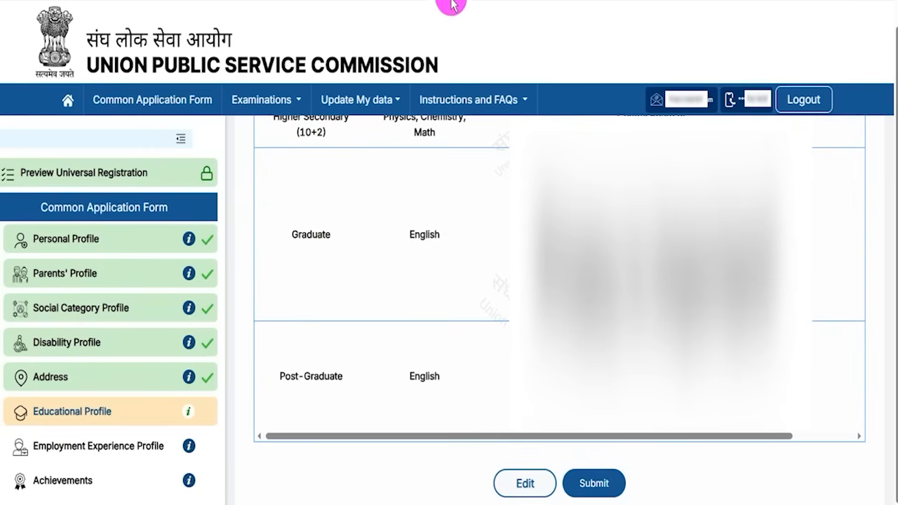
{"action": "left_click_drag", "start_coordinate": [393, 410], "coordinate": [498, 479]}
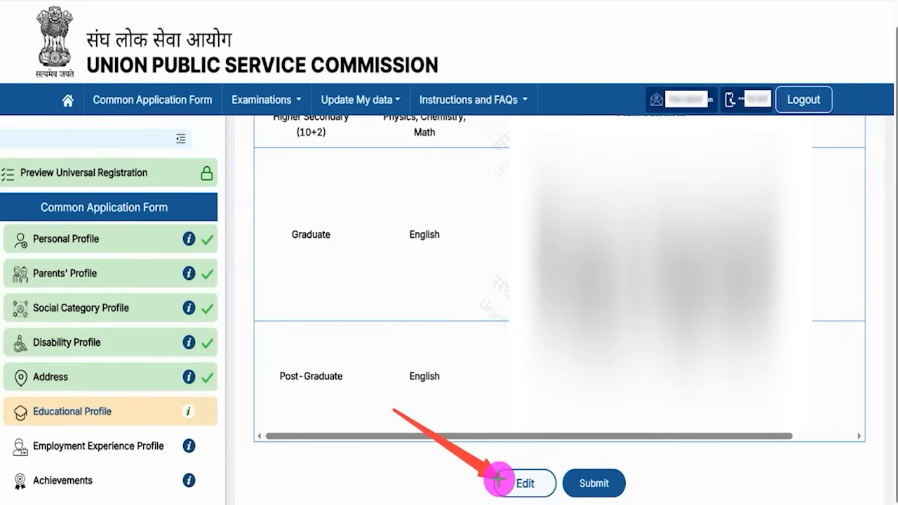
{"action": "mouse_move", "coordinate": [696, 432]}
{"action": "left_mouse_down"}
{"action": "mouse_move", "coordinate": [628, 456]}
{"action": "mouse_move", "coordinate": [618, 482]}
{"action": "left_mouse_up"}
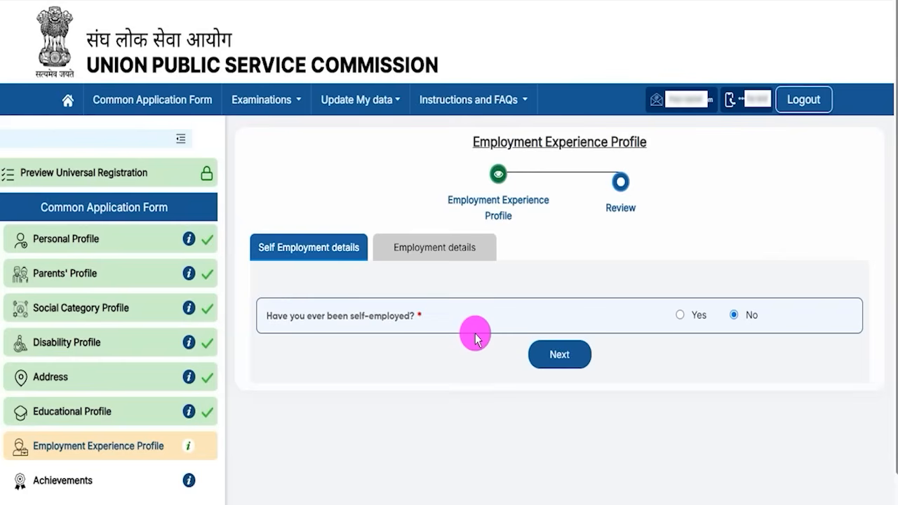
Step: On the Employment Experience Profile, answer Yes to having been self-employed
{"action": "left_click_drag", "start_coordinate": [482, 141], "coordinate": [601, 143]}
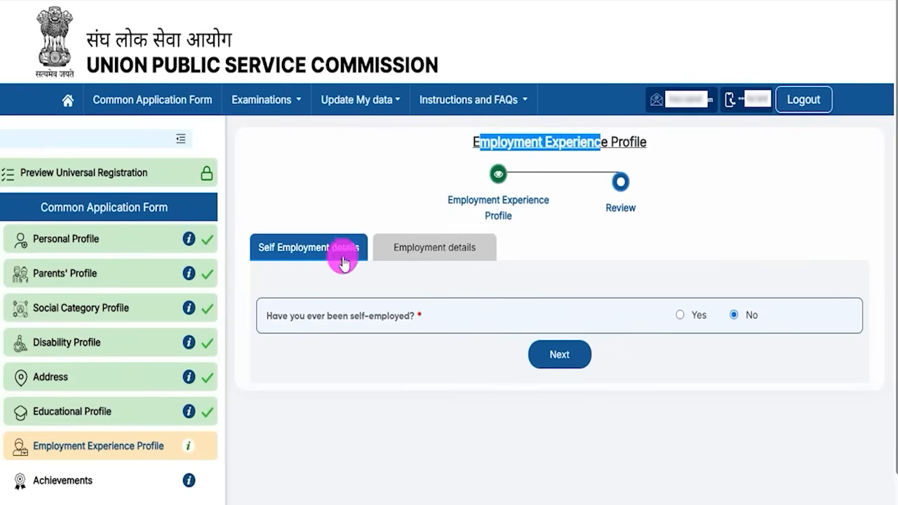
{"action": "left_click", "coordinate": [317, 316]}
{"action": "left_click_drag", "start_coordinate": [319, 319], "coordinate": [370, 316]}
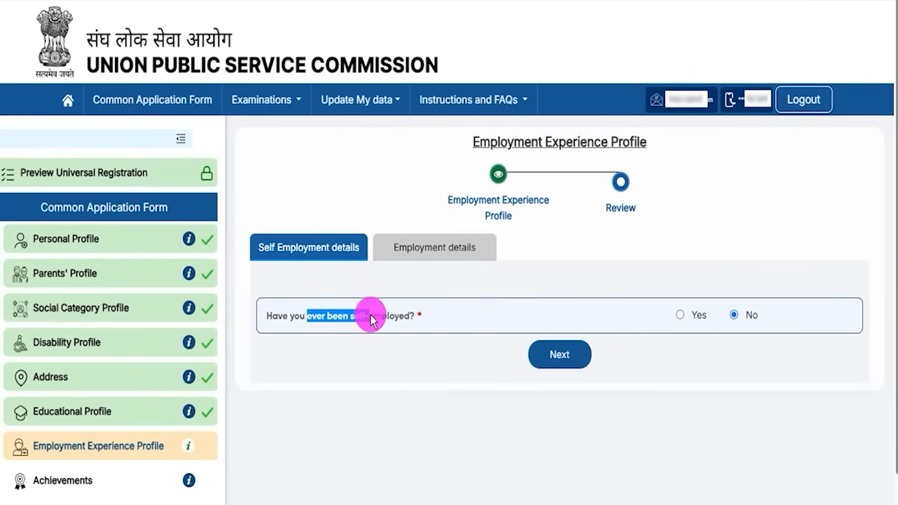
{"action": "left_click", "coordinate": [680, 315]}
{"action": "scroll", "coordinate": [533, 350], "scroll_direction": "down", "scroll_amount": 2}
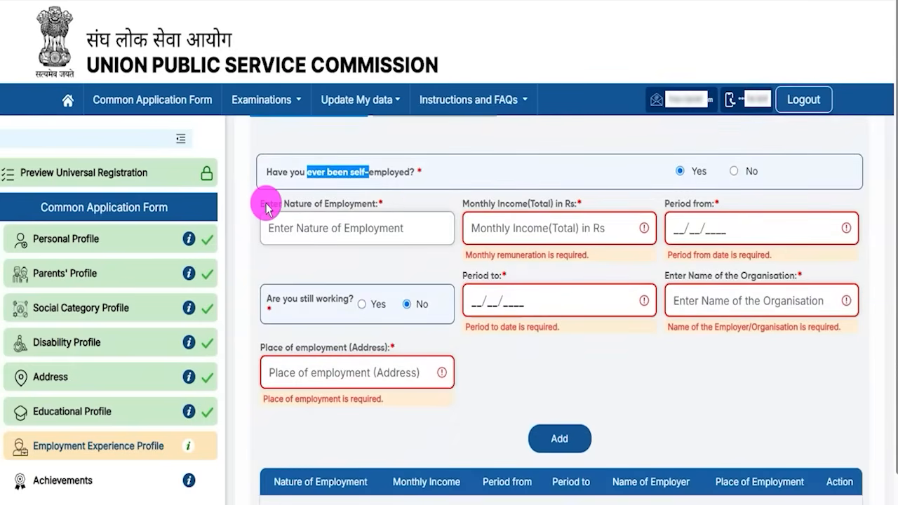
Step: Review the self-employment fields, try adding an empty entry, then switch the answer to No
{"action": "left_click_drag", "start_coordinate": [289, 203], "coordinate": [349, 203]}
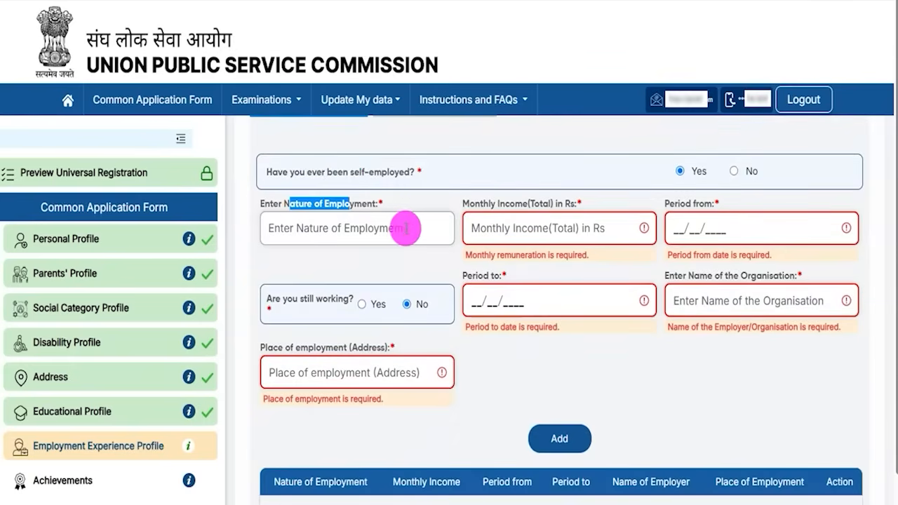
{"action": "left_click_drag", "start_coordinate": [475, 204], "coordinate": [583, 204]}
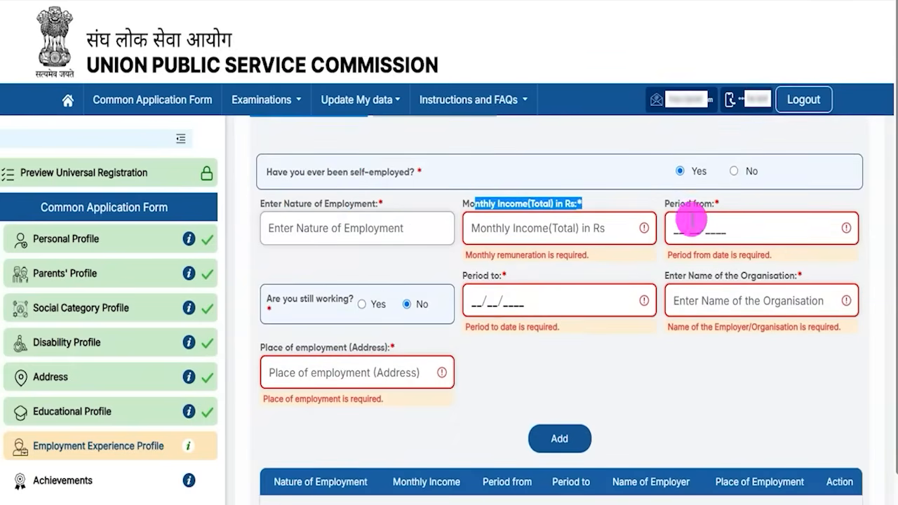
{"action": "left_click_drag", "start_coordinate": [680, 204], "coordinate": [692, 203]}
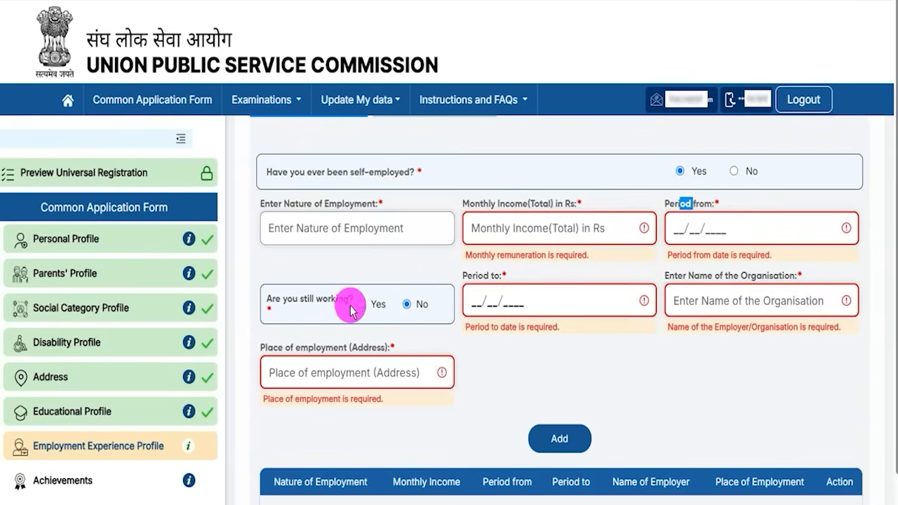
{"action": "left_click_drag", "start_coordinate": [715, 276], "coordinate": [755, 281]}
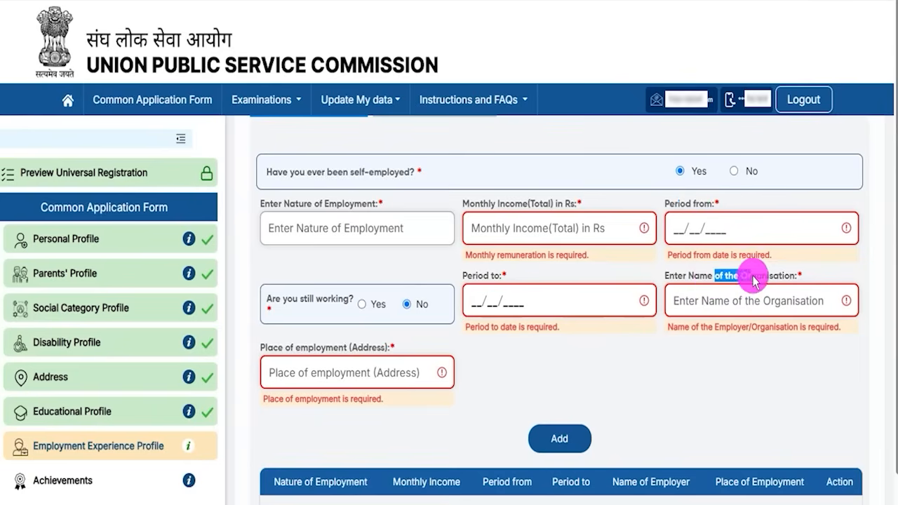
{"action": "left_click", "coordinate": [560, 440]}
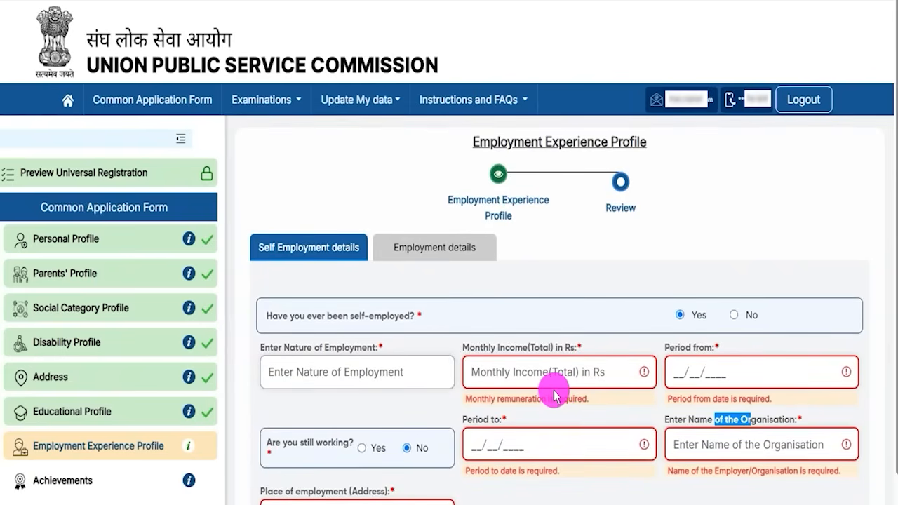
{"action": "left_click", "coordinate": [734, 315]}
Step: Answer No to prior employment after viewing the employment fields that Yes reveals, including monthly remuneration
{"action": "left_click", "coordinate": [569, 370]}
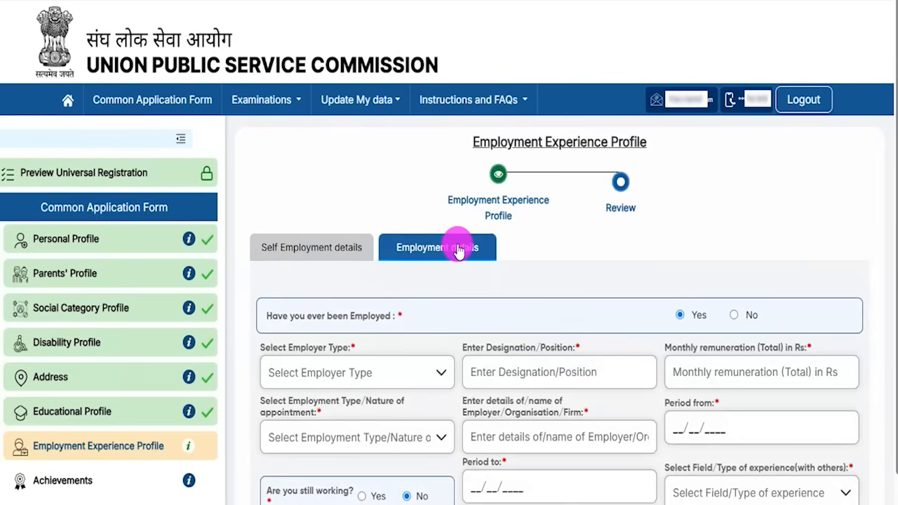
{"action": "left_click", "coordinate": [734, 315]}
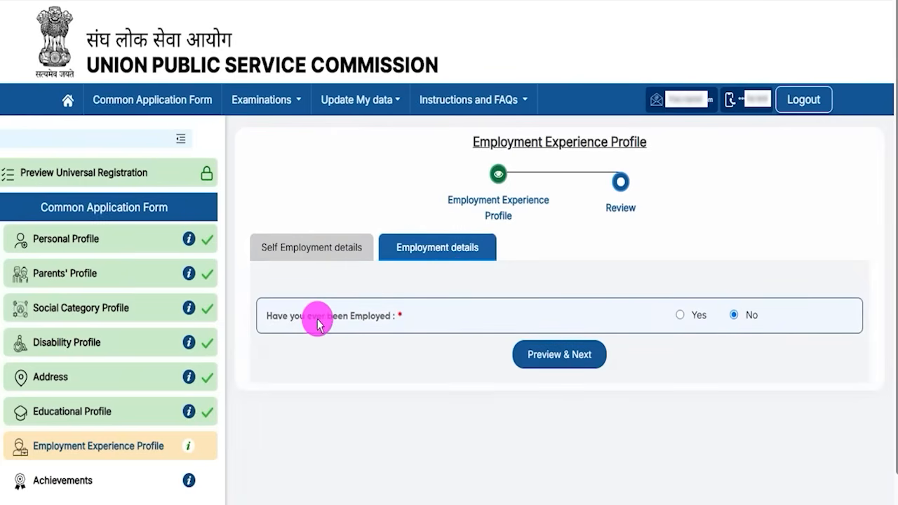
{"action": "left_click", "coordinate": [679, 316]}
{"action": "scroll", "coordinate": [542, 363], "scroll_direction": "down", "scroll_amount": 2}
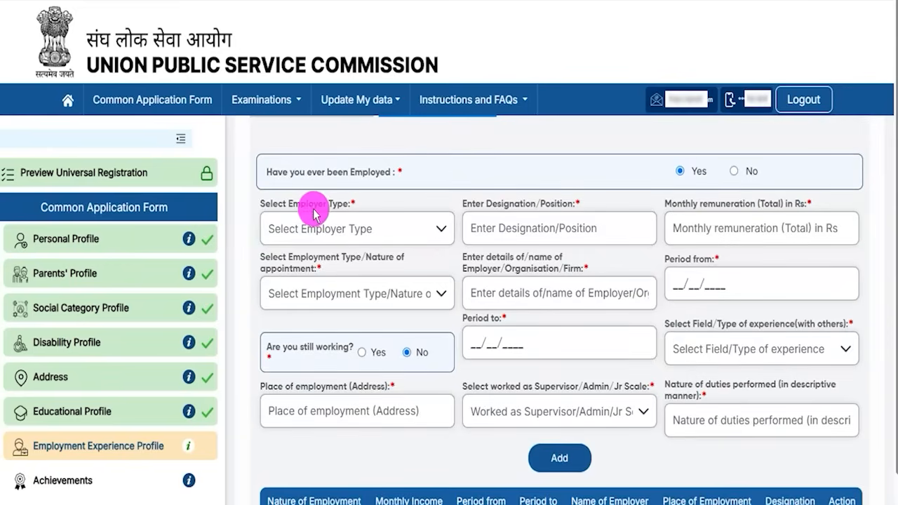
{"action": "left_click_drag", "start_coordinate": [494, 204], "coordinate": [758, 205]}
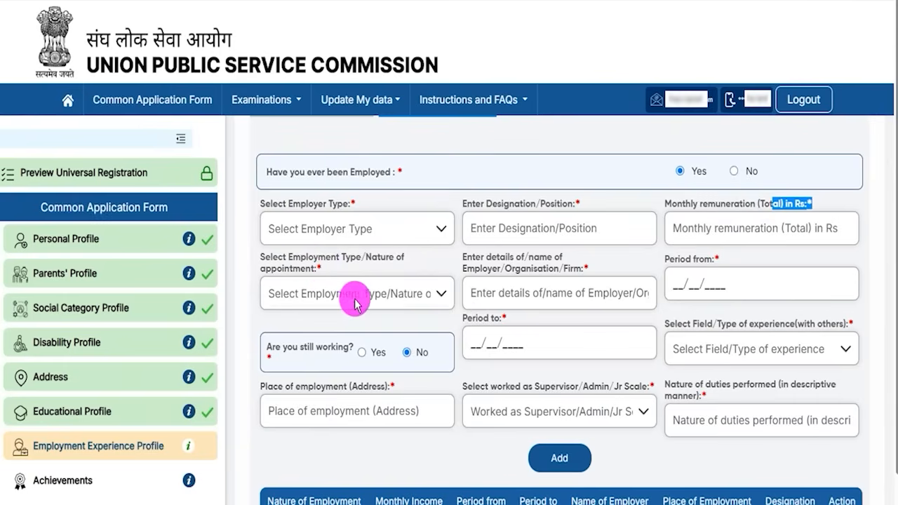
{"action": "scroll", "coordinate": [482, 341], "scroll_direction": "up", "scroll_amount": 2}
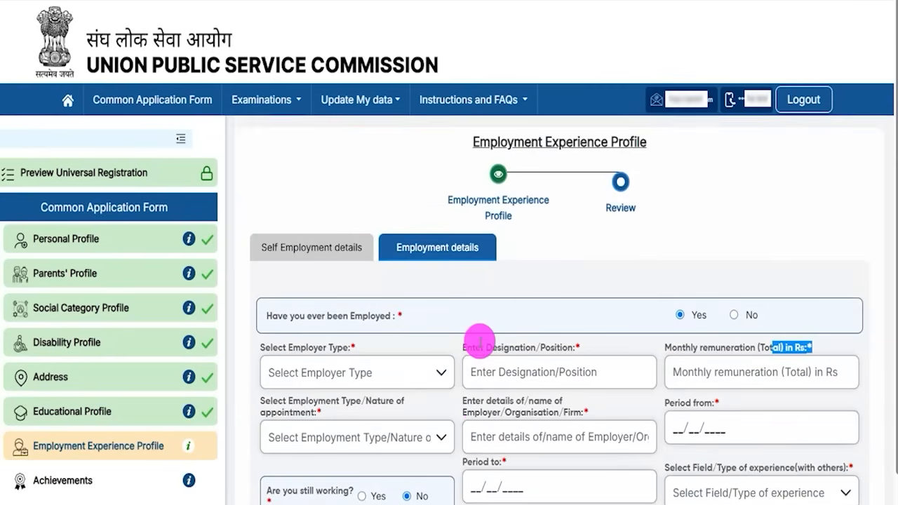
{"action": "left_click", "coordinate": [736, 317]}
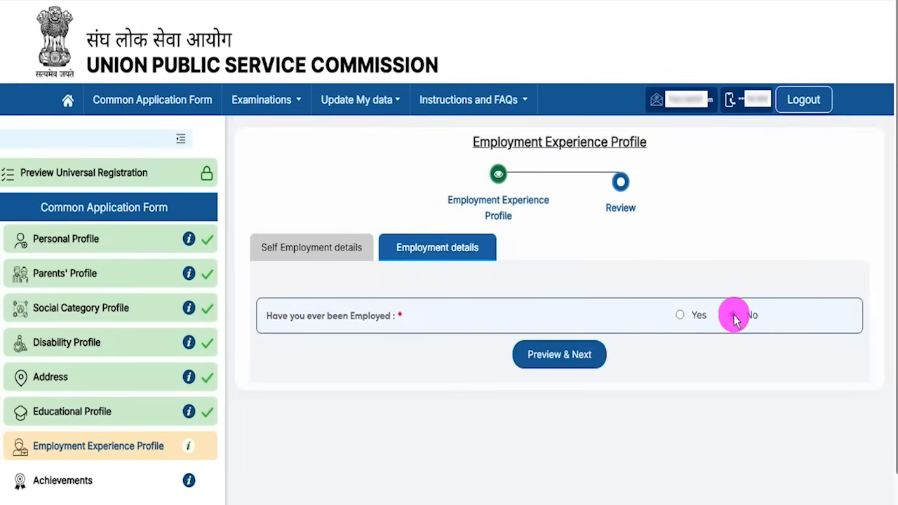
Step: Preview the employment answers, submit the profile and confirm with Yes
{"action": "left_click", "coordinate": [588, 358]}
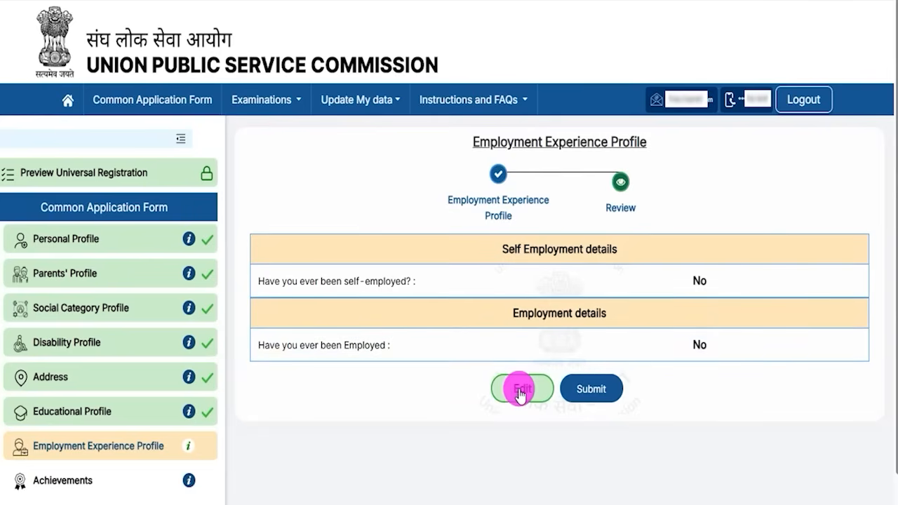
{"action": "left_click", "coordinate": [590, 391]}
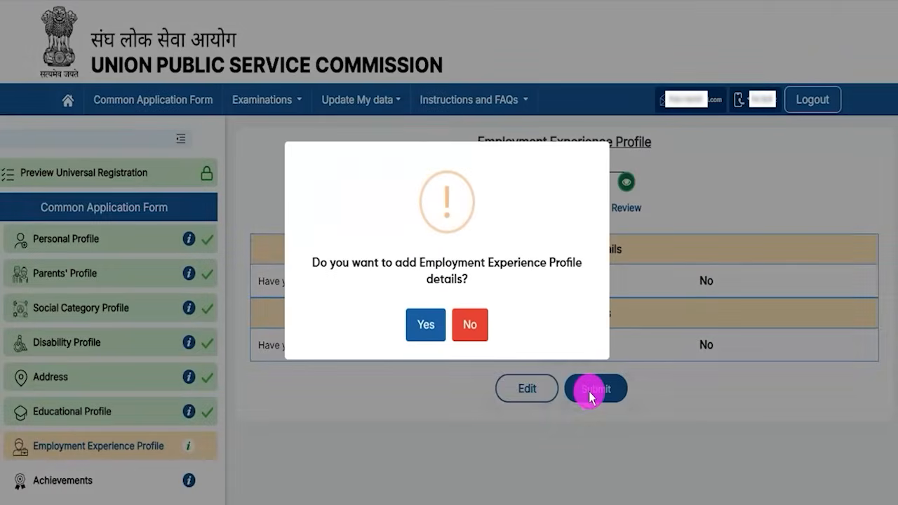
{"action": "left_click", "coordinate": [426, 330]}
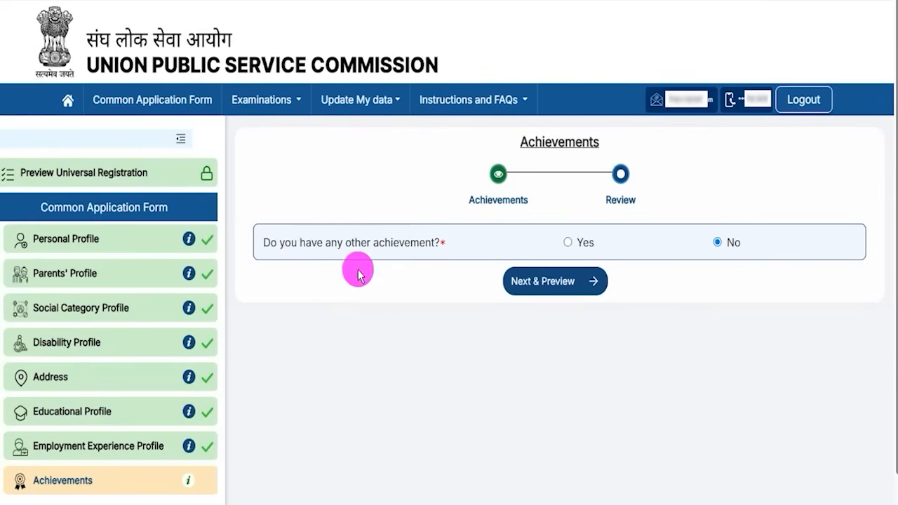
Step: Look over the achievement fields shown for Yes: prizes/medals, Sports/N.C.C., leadership and extra-curricular activities
{"action": "left_click_drag", "start_coordinate": [300, 242], "coordinate": [390, 243]}
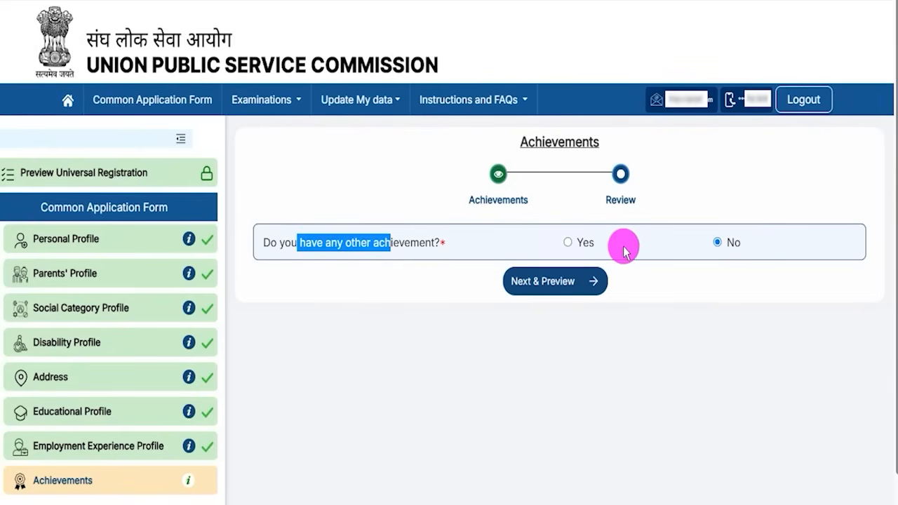
{"action": "left_click", "coordinate": [567, 243]}
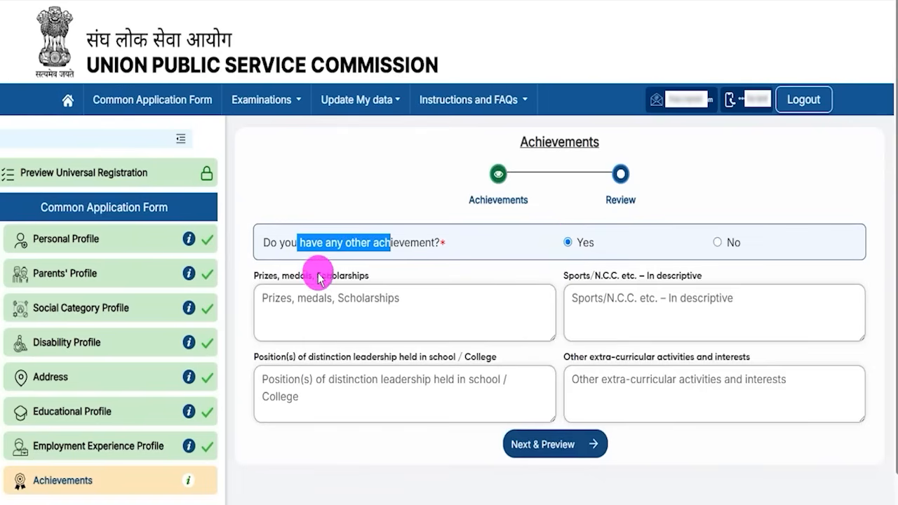
{"action": "left_click", "coordinate": [307, 274]}
{"action": "left_click", "coordinate": [366, 295]}
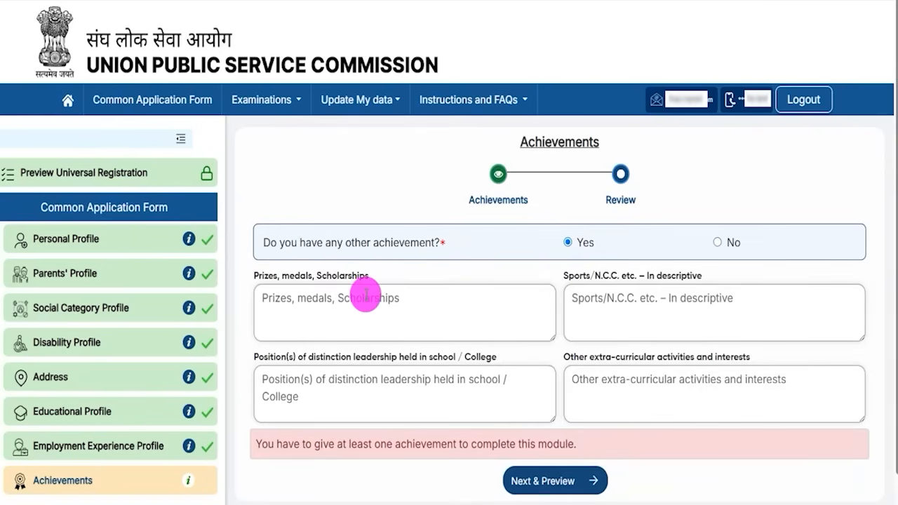
{"action": "left_click_drag", "start_coordinate": [581, 278], "coordinate": [633, 278]}
{"action": "left_click", "coordinate": [633, 301]}
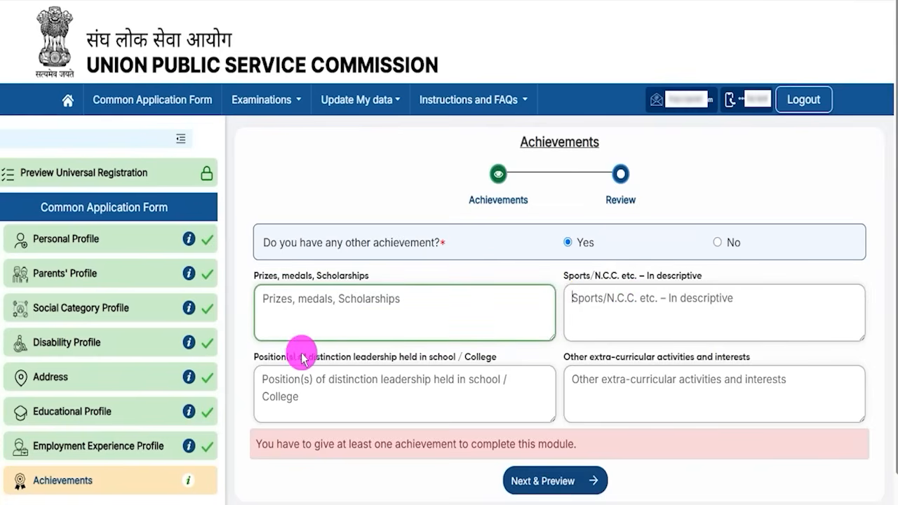
{"action": "left_click_drag", "start_coordinate": [364, 356], "coordinate": [445, 357]}
{"action": "left_click", "coordinate": [406, 383]}
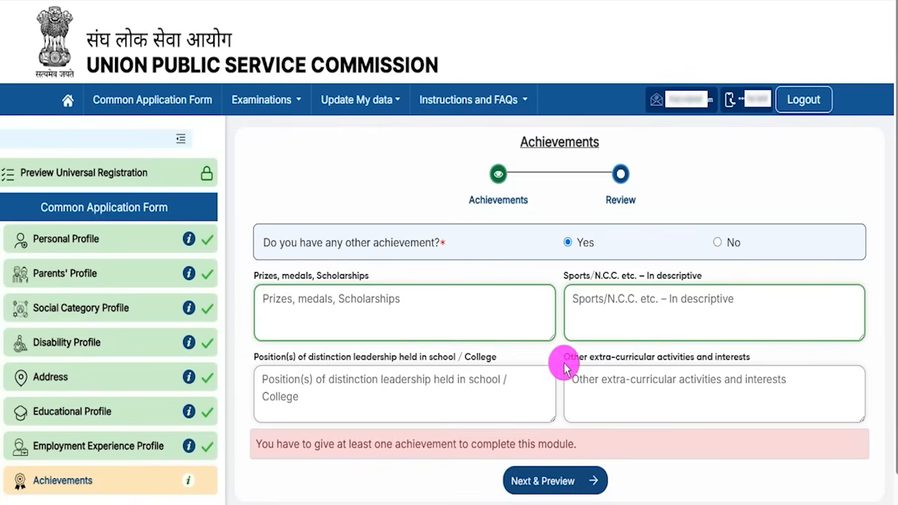
{"action": "left_click_drag", "start_coordinate": [576, 358], "coordinate": [662, 373]}
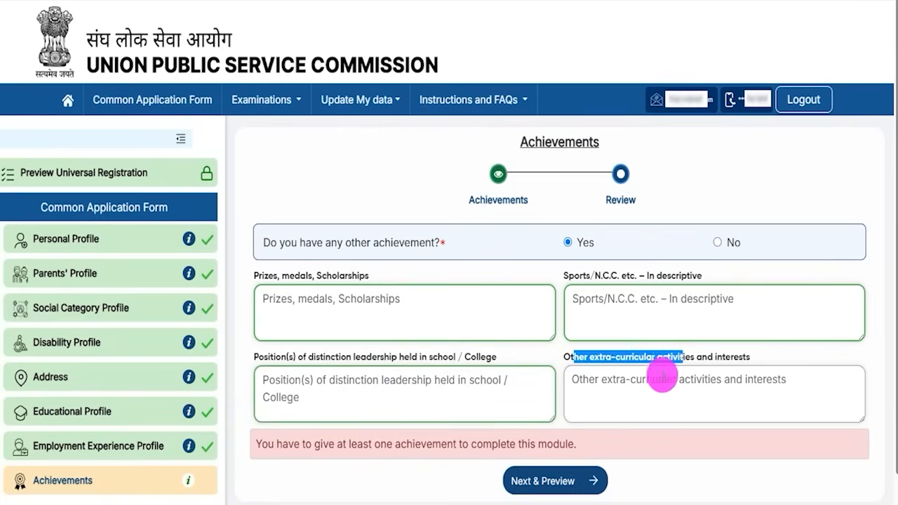
{"action": "left_click", "coordinate": [644, 388]}
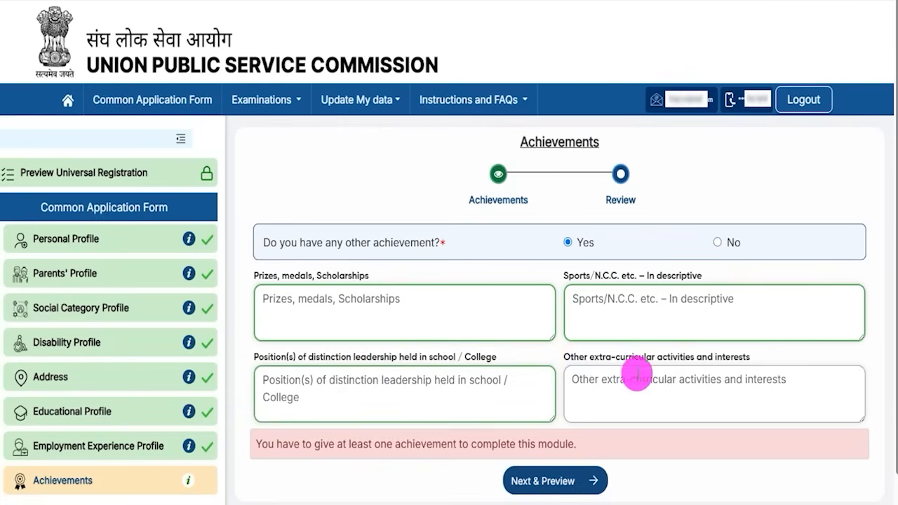
Step: Answer No to other achievements, preview and submit the Achievement Profile, and acknowledge the success message
{"action": "left_click_drag", "start_coordinate": [331, 242], "coordinate": [634, 270]}
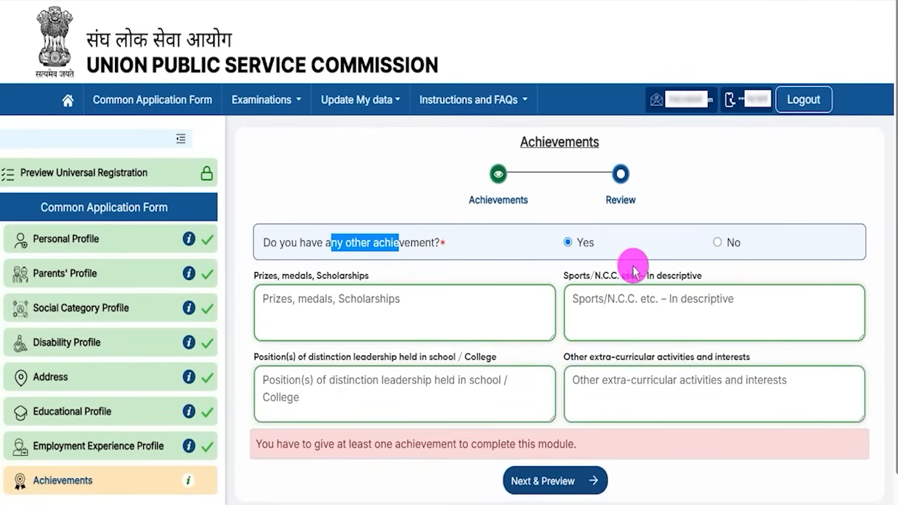
{"action": "left_click", "coordinate": [717, 242]}
{"action": "left_click", "coordinate": [545, 288]}
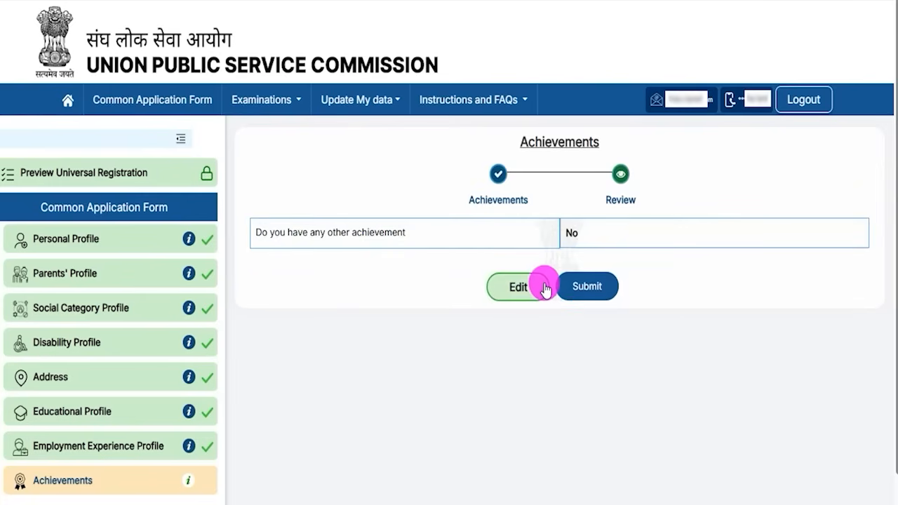
{"action": "left_click", "coordinate": [590, 284]}
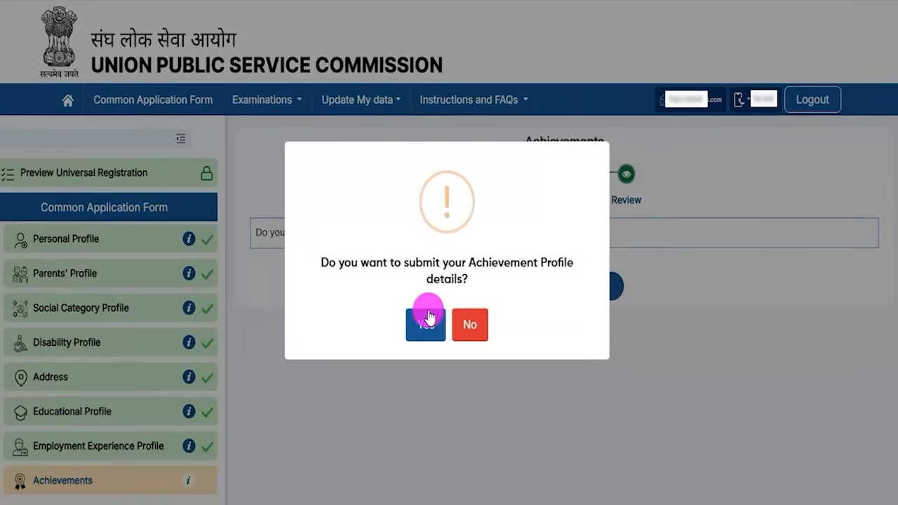
{"action": "left_click", "coordinate": [428, 320]}
{"action": "left_click", "coordinate": [445, 331]}
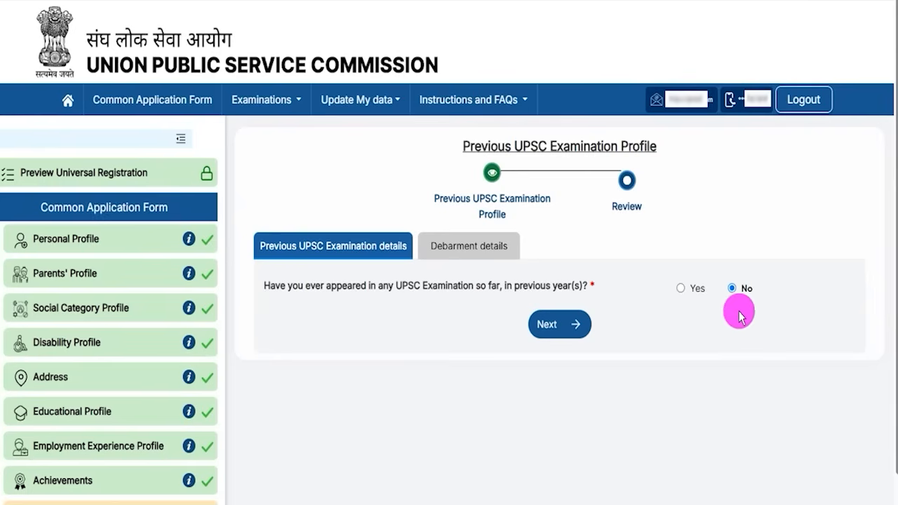
Step: Answer No to previous UPSC exam appearance after viewing the exam name and roll number fields
{"action": "left_click", "coordinate": [682, 289]}
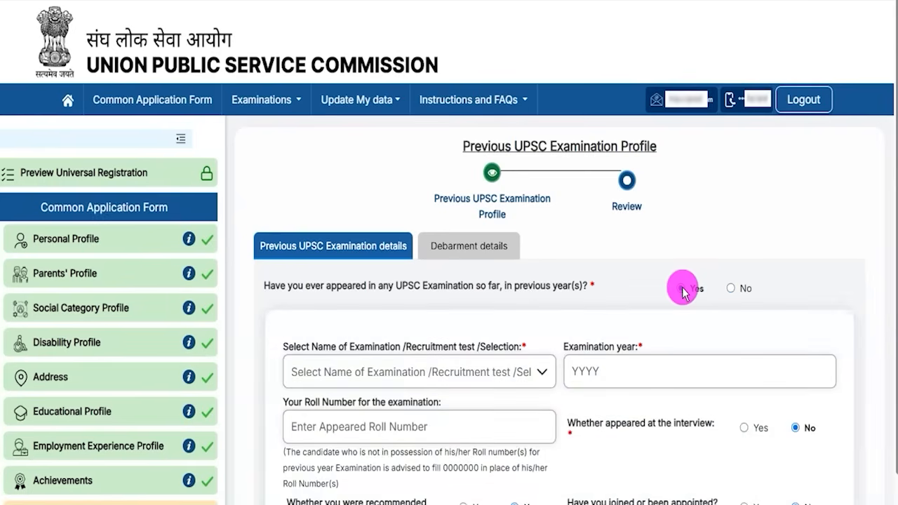
{"action": "left_click_drag", "start_coordinate": [307, 351], "coordinate": [495, 346]}
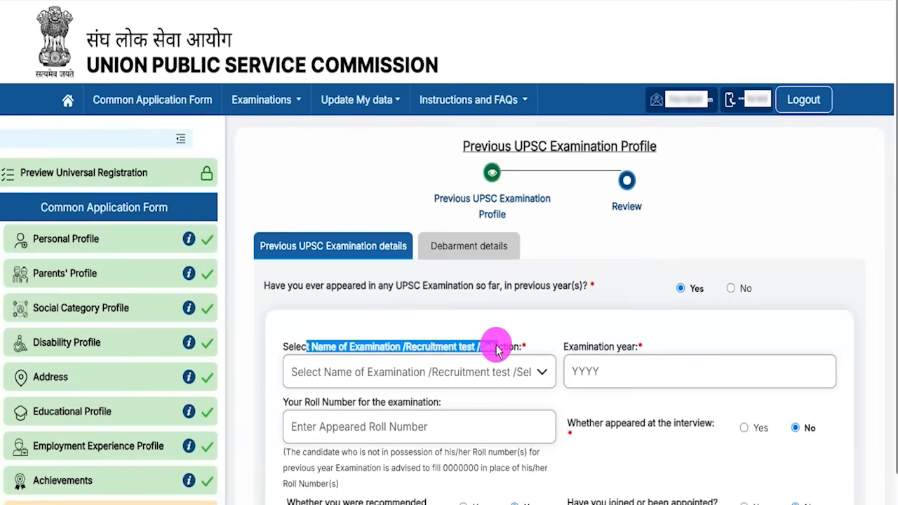
{"action": "scroll", "coordinate": [602, 254], "scroll_direction": "down", "scroll_amount": 2}
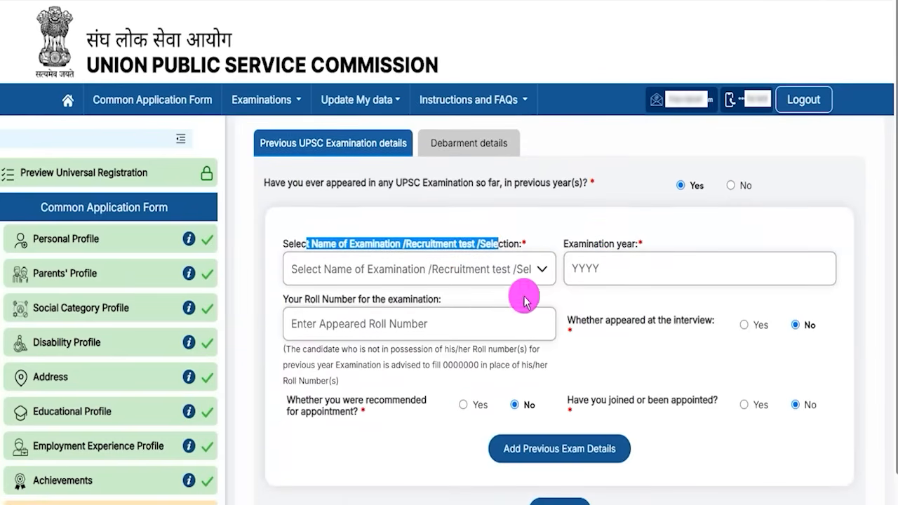
{"action": "left_click_drag", "start_coordinate": [305, 299], "coordinate": [392, 308]}
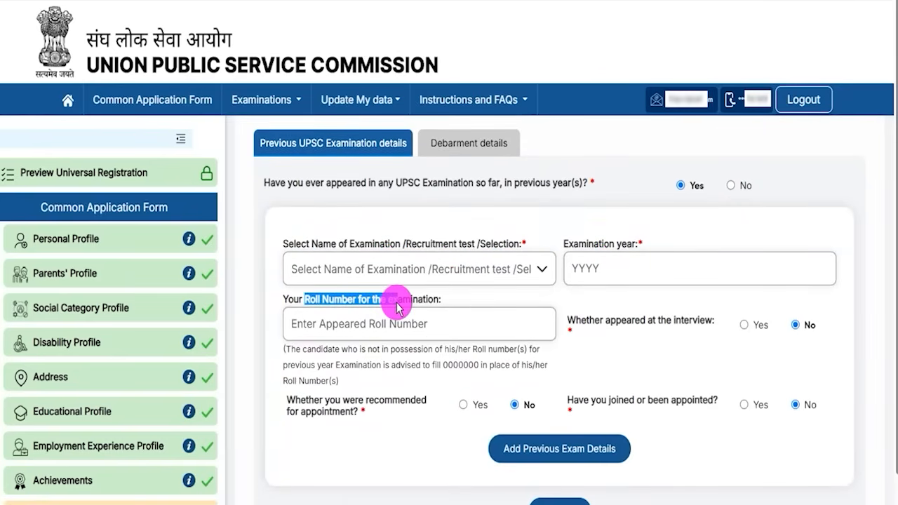
{"action": "scroll", "coordinate": [412, 325], "scroll_direction": "up", "scroll_amount": 2}
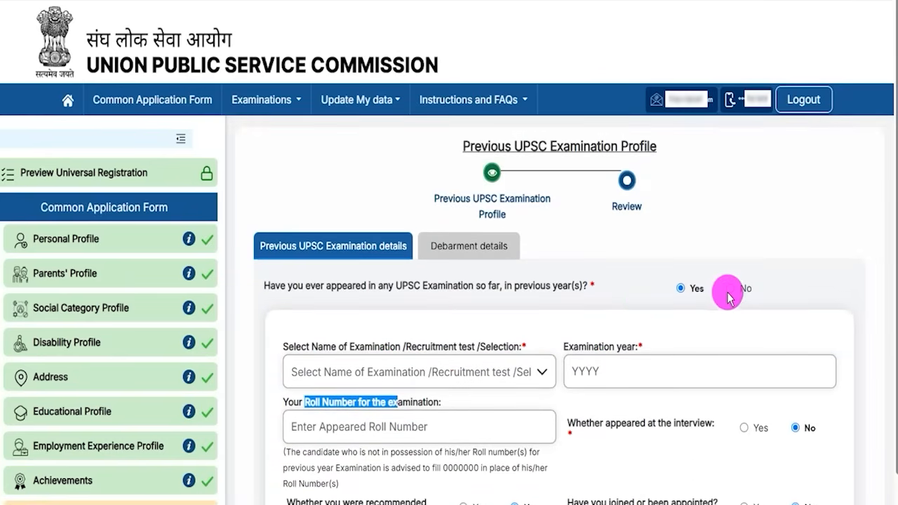
{"action": "left_click", "coordinate": [732, 289]}
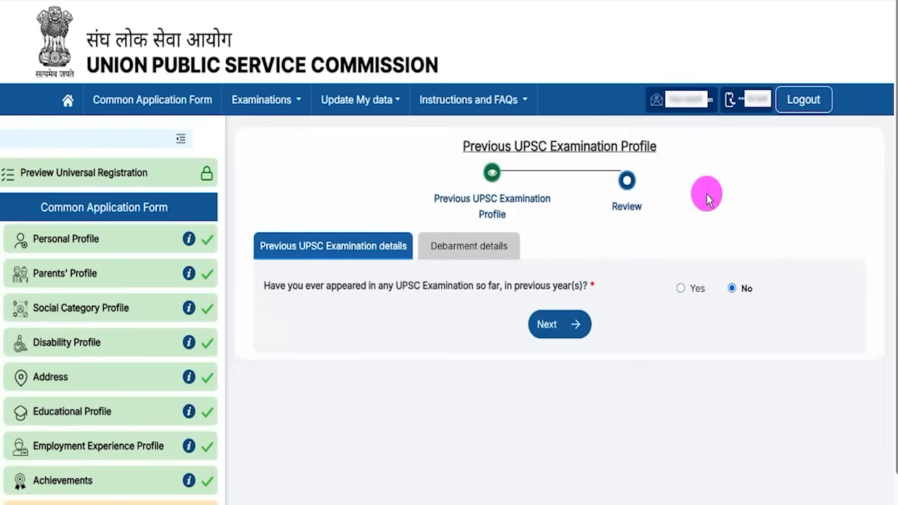
{"action": "left_click", "coordinate": [556, 324]}
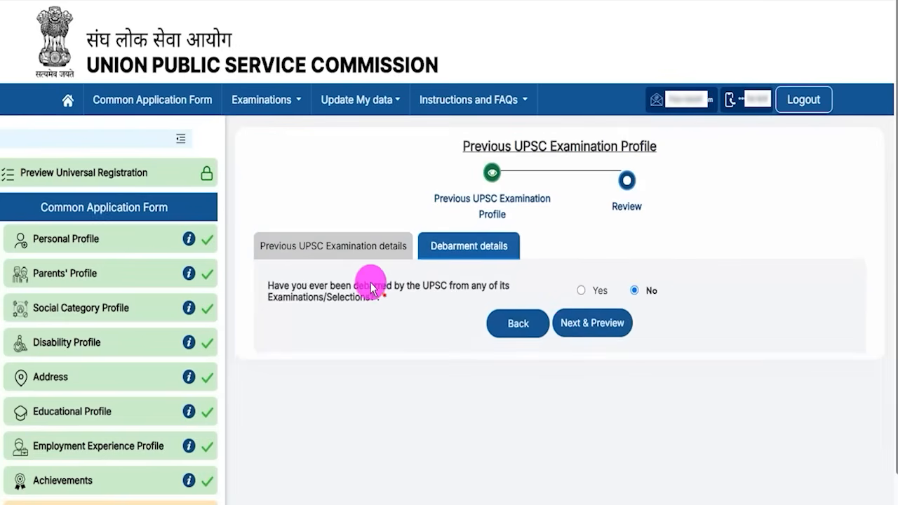
Step: Set debarment to No, then preview and submit the Previous UPSC Examination Profile, confirming Yes
{"action": "left_click_drag", "start_coordinate": [320, 287], "coordinate": [436, 286]}
{"action": "left_click", "coordinate": [581, 290]}
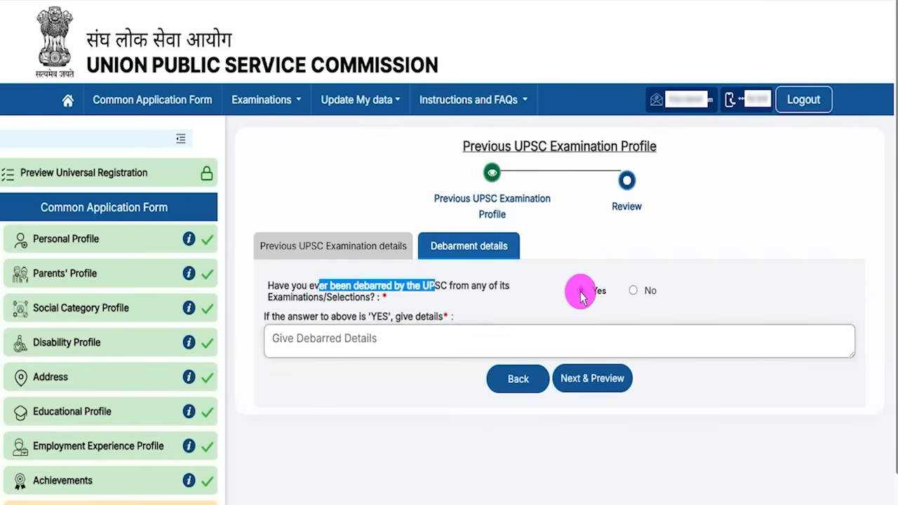
{"action": "left_click", "coordinate": [634, 291]}
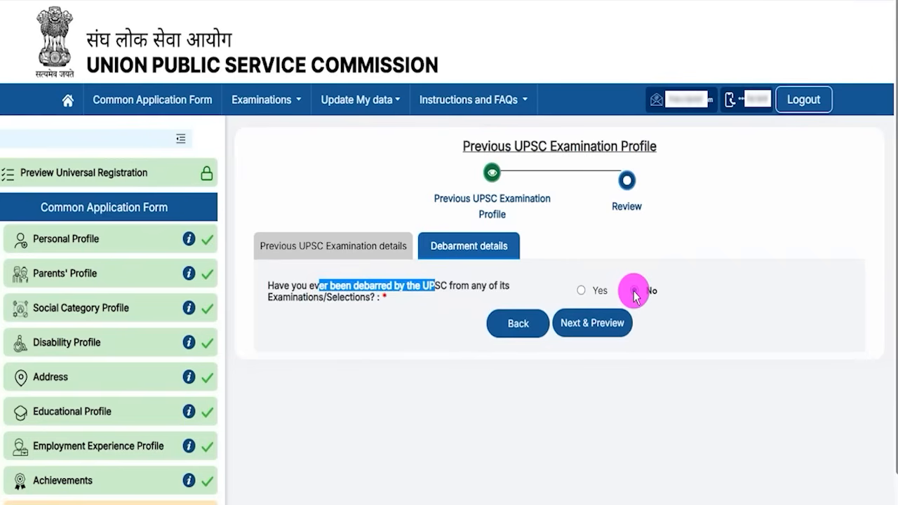
{"action": "left_click", "coordinate": [595, 325]}
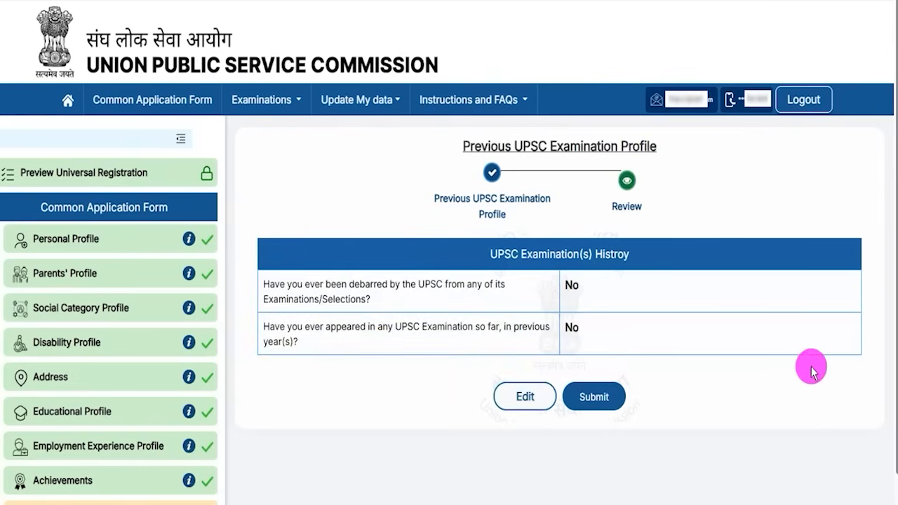
{"action": "left_click", "coordinate": [597, 398]}
{"action": "left_click", "coordinate": [426, 323]}
Step: Dismiss the success message and review the photo rules: 20–200 KB, jpg format, 75% face coverage
{"action": "left_click", "coordinate": [439, 329]}
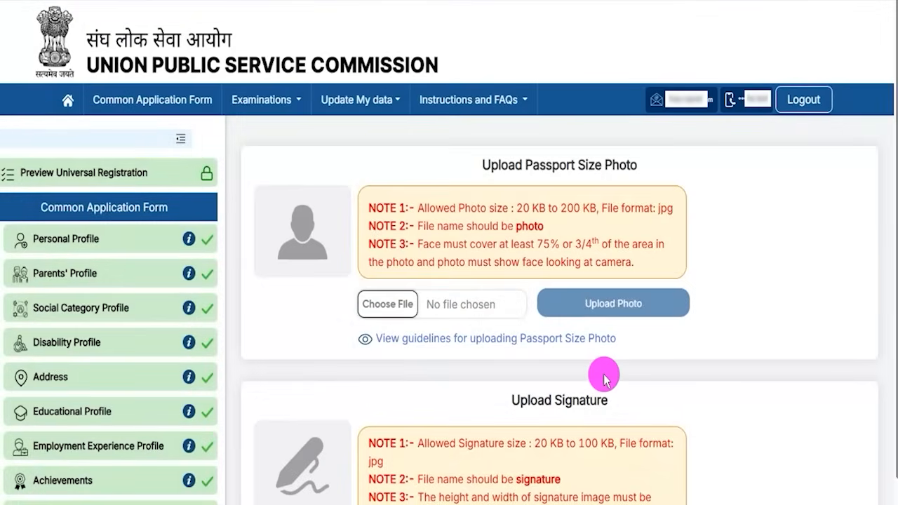
{"action": "scroll", "coordinate": [605, 379], "scroll_direction": "down", "scroll_amount": 2}
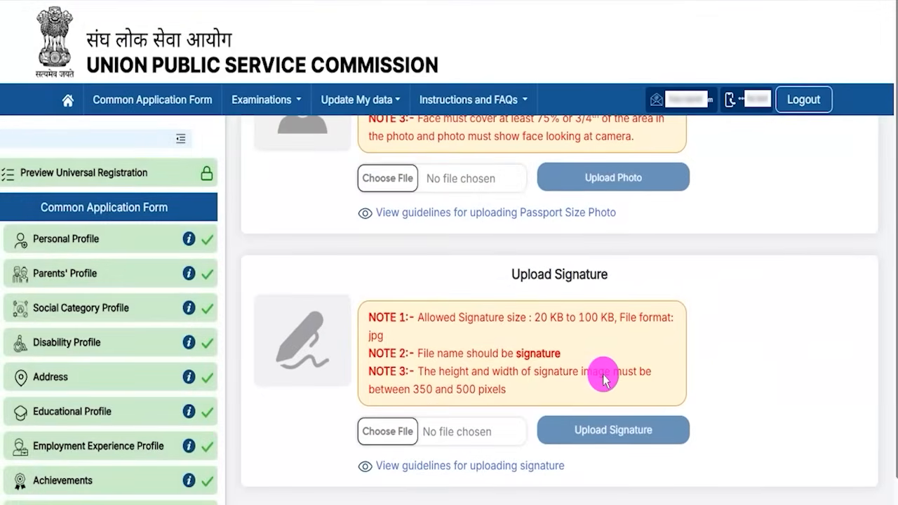
{"action": "scroll", "coordinate": [605, 379], "scroll_direction": "up", "scroll_amount": 2}
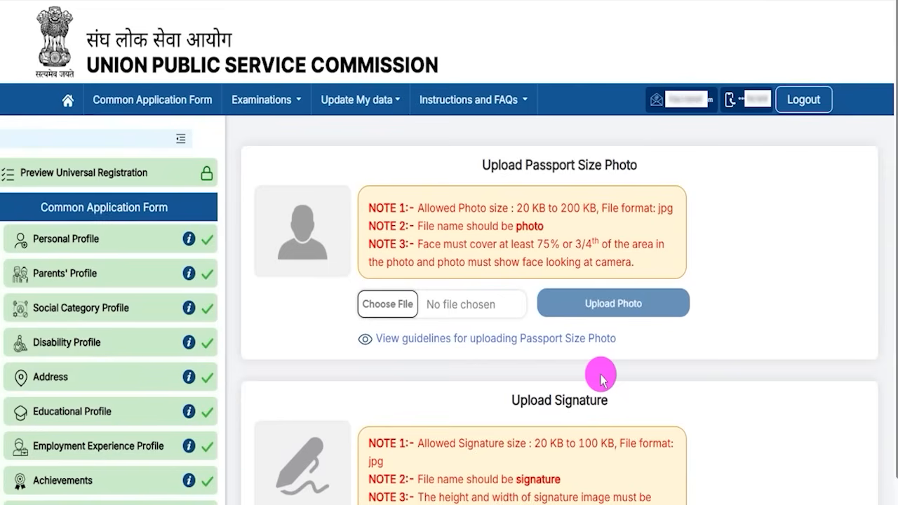
{"action": "left_click_drag", "start_coordinate": [524, 207], "coordinate": [583, 211]}
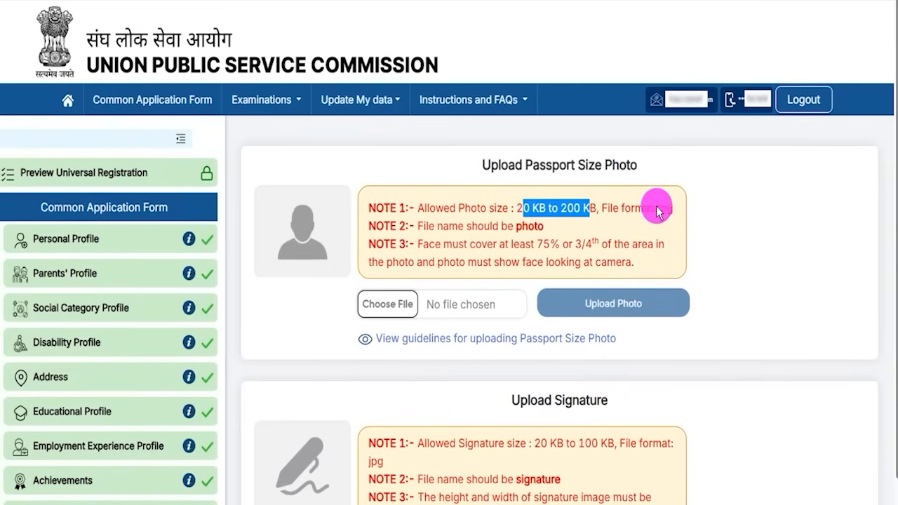
{"action": "left_click_drag", "start_coordinate": [657, 208], "coordinate": [669, 207]}
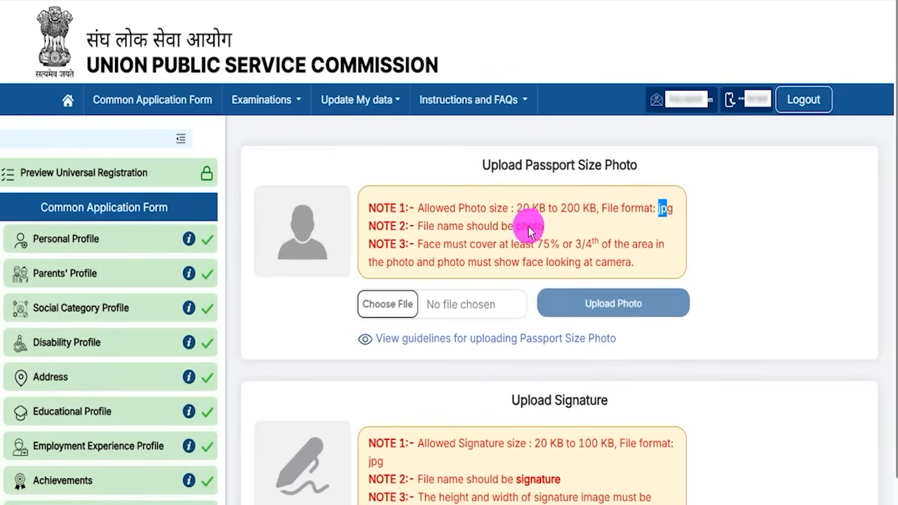
{"action": "left_click_drag", "start_coordinate": [544, 244], "coordinate": [579, 247]}
{"action": "left_click", "coordinate": [445, 243]}
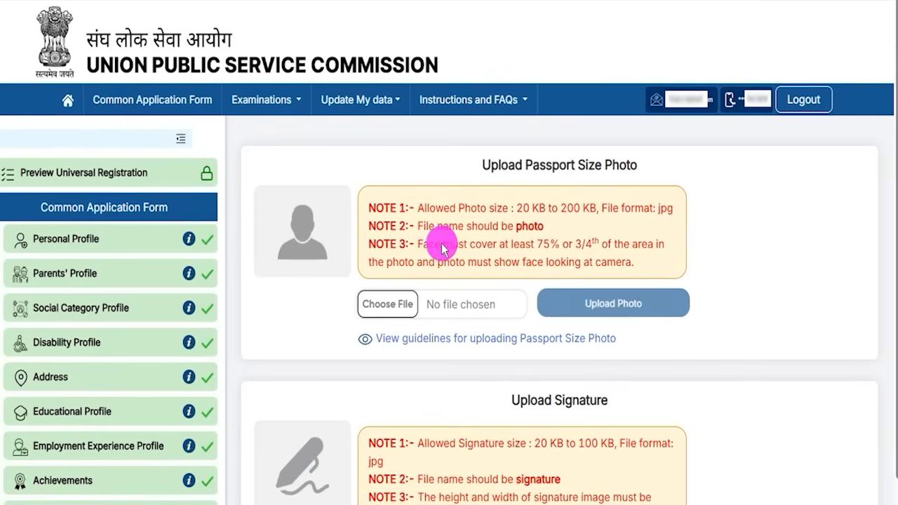
{"action": "left_click_drag", "start_coordinate": [422, 243], "coordinate": [536, 246]}
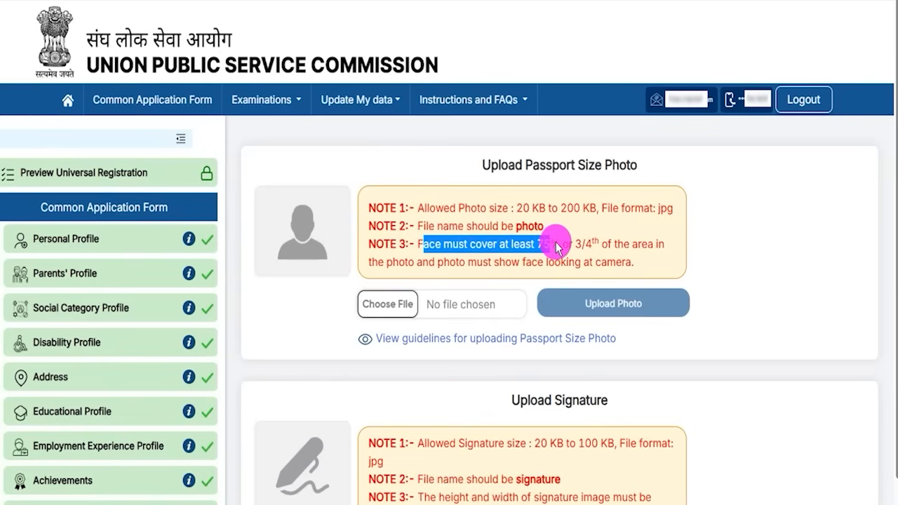
{"action": "left_click_drag", "start_coordinate": [556, 243], "coordinate": [552, 244]}
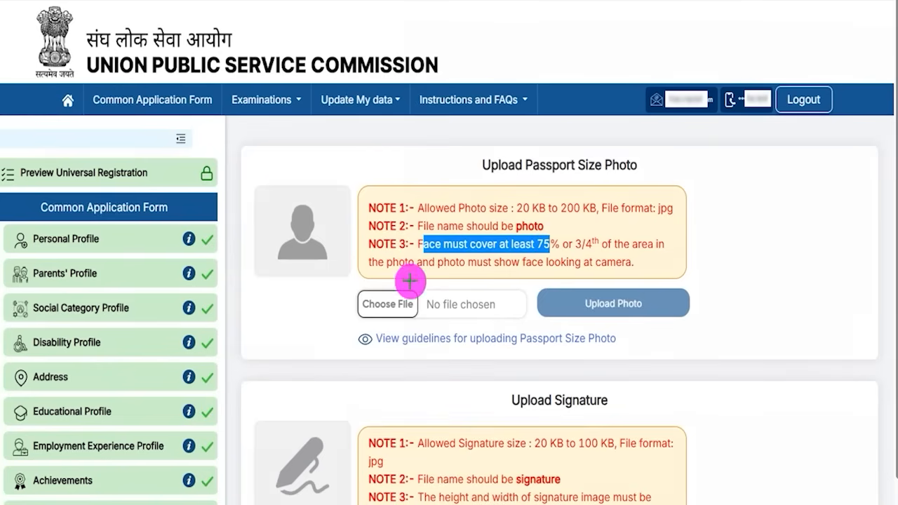
{"action": "left_click_drag", "start_coordinate": [409, 300], "coordinate": [433, 277]}
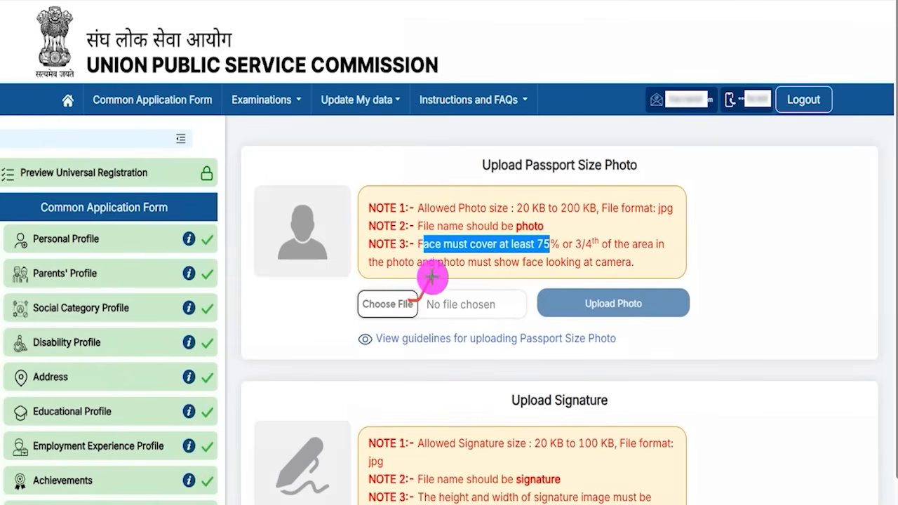
Step: Open the specimen photo guidelines and mark the rejected samples: Extra Colour, Hat/Cap, Too Close, Blurred, Inverted, Too Dark
{"action": "left_click", "coordinate": [403, 303]}
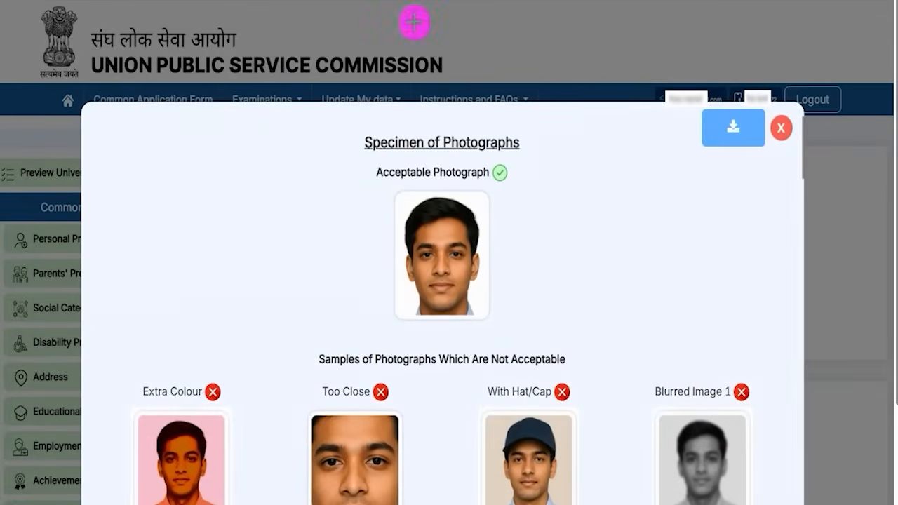
{"action": "left_click_drag", "start_coordinate": [375, 182], "coordinate": [517, 339]}
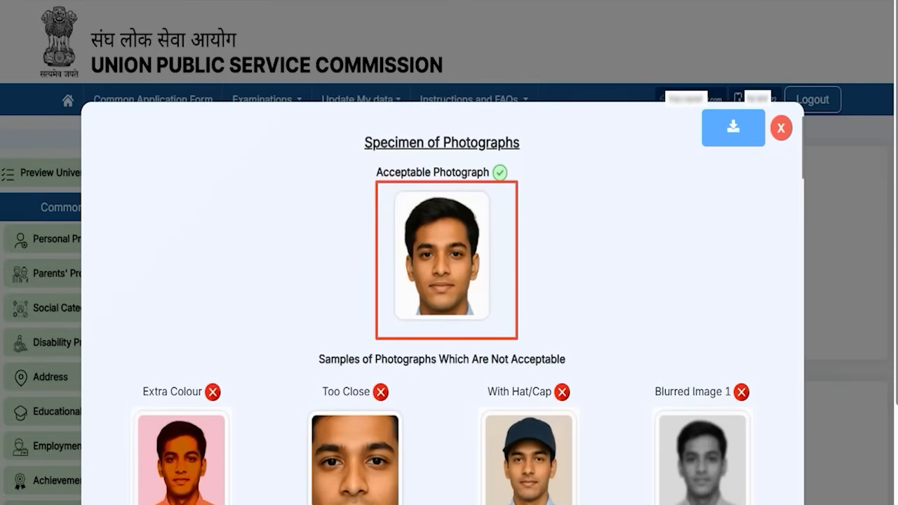
{"action": "scroll", "coordinate": [517, 372], "scroll_direction": "down", "scroll_amount": 3}
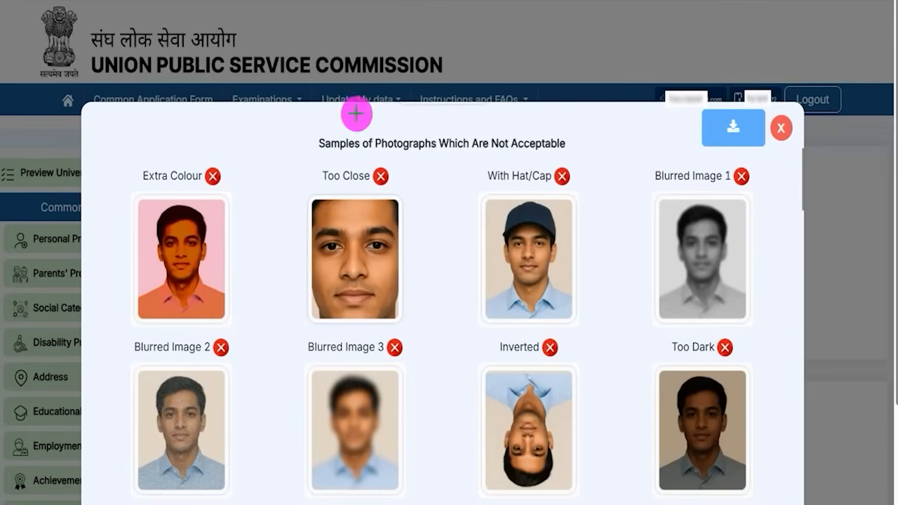
{"action": "left_click_drag", "start_coordinate": [209, 263], "coordinate": [255, 232]}
{"action": "left_click_drag", "start_coordinate": [516, 263], "coordinate": [570, 259]}
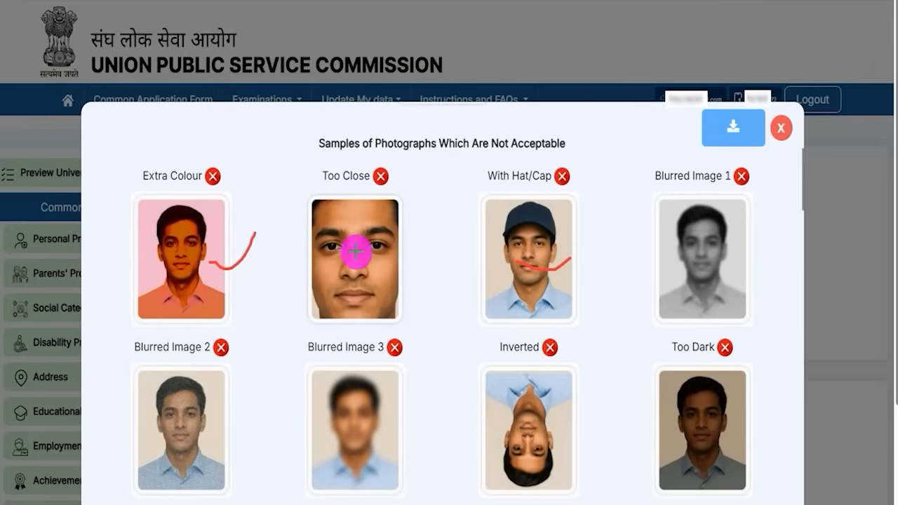
{"action": "left_click_drag", "start_coordinate": [359, 256], "coordinate": [410, 217]}
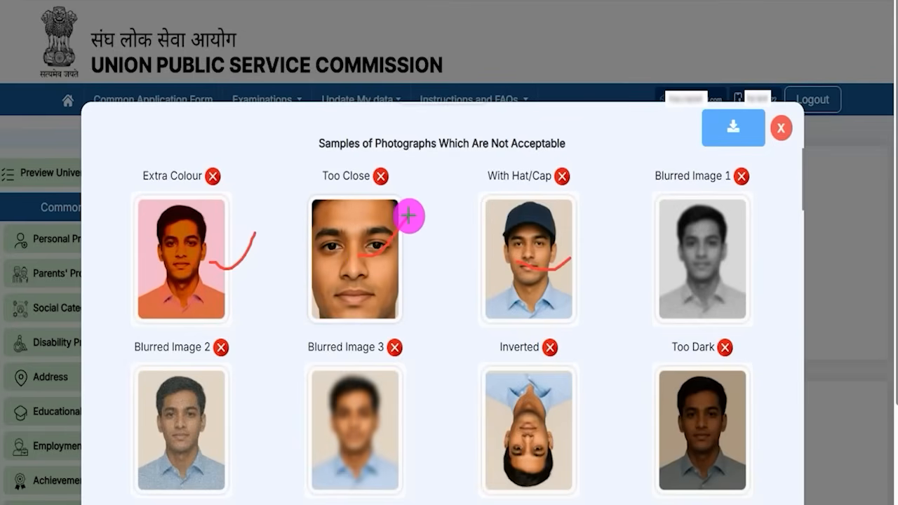
{"action": "left_click_drag", "start_coordinate": [711, 265], "coordinate": [755, 245]}
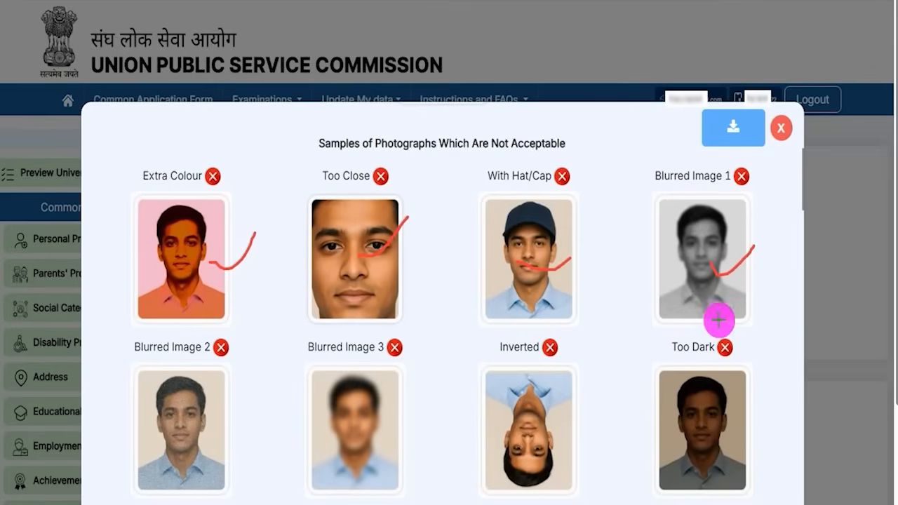
{"action": "left_click_drag", "start_coordinate": [538, 429], "coordinate": [581, 390]}
{"action": "left_click_drag", "start_coordinate": [700, 439], "coordinate": [745, 407]}
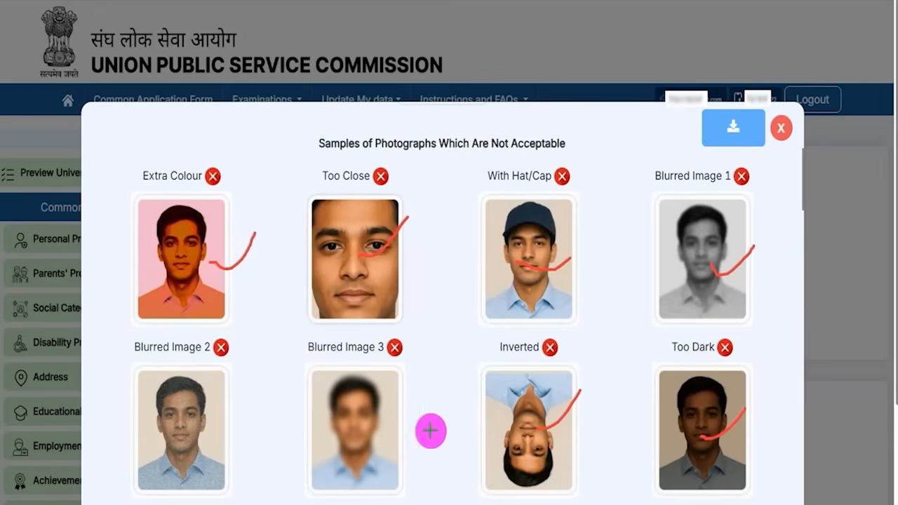
{"action": "left_click_drag", "start_coordinate": [373, 427], "coordinate": [439, 388]}
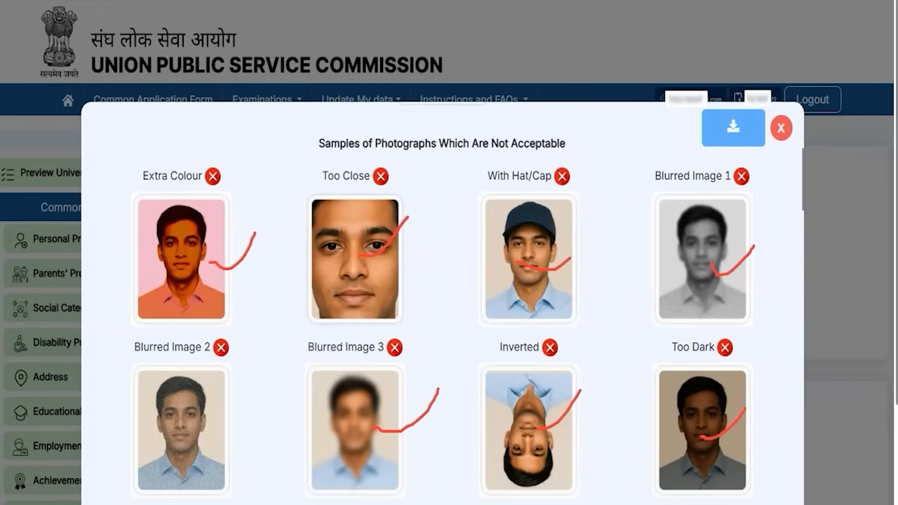
{"action": "key", "text": "Escape"}
Step: Scroll through the Photo Upload Instructions and close the guidelines
{"action": "scroll", "coordinate": [499, 416], "scroll_direction": "down", "scroll_amount": 6}
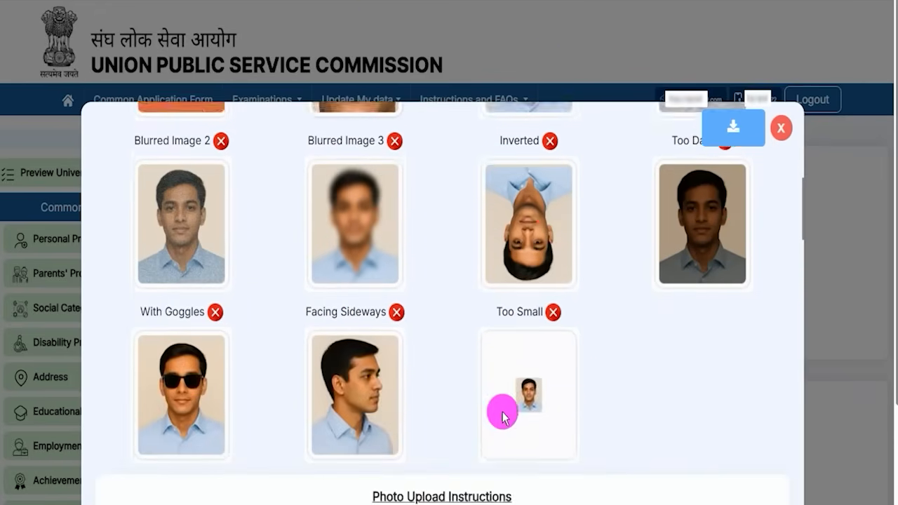
{"action": "scroll", "coordinate": [503, 412], "scroll_direction": "down", "scroll_amount": 10}
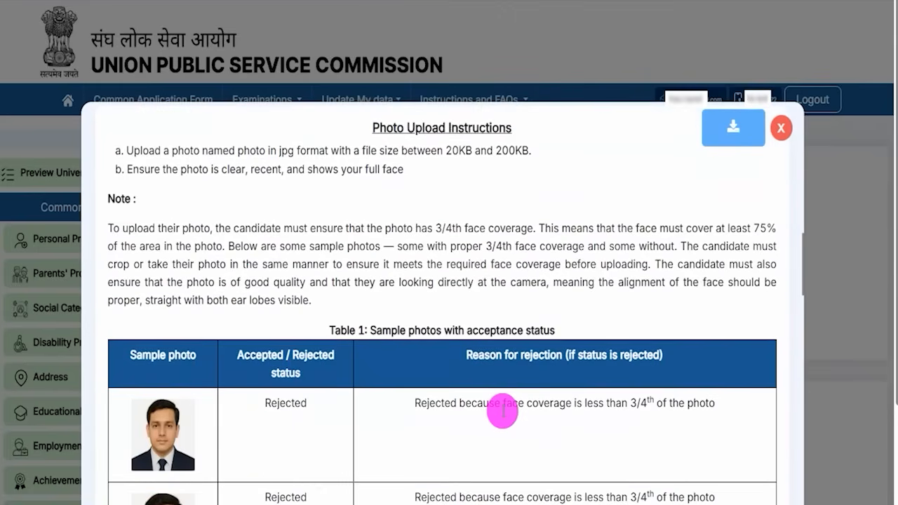
{"action": "scroll", "coordinate": [503, 411], "scroll_direction": "up", "scroll_amount": 15}
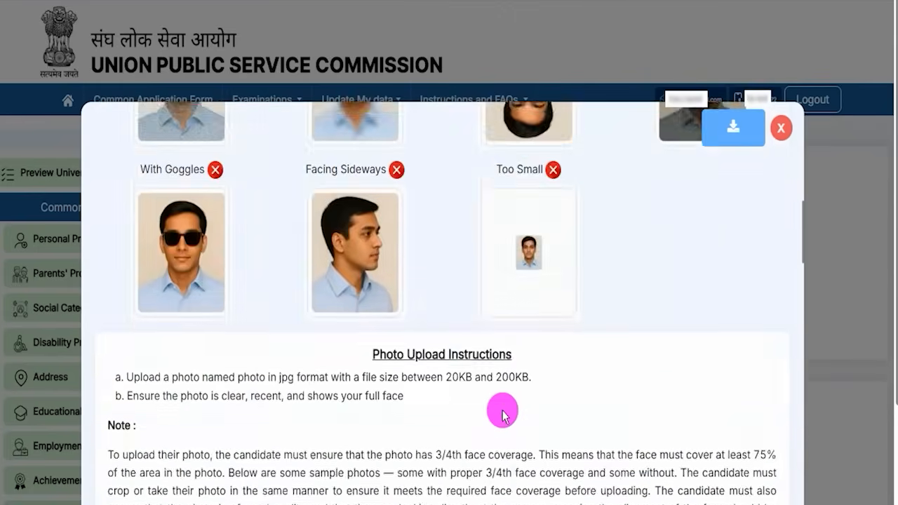
{"action": "left_click", "coordinate": [733, 129]}
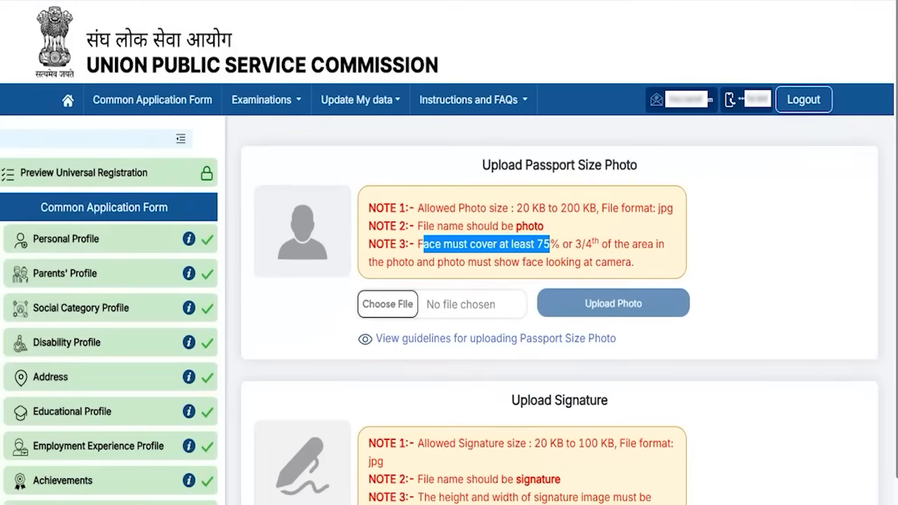
Step: Highlight the signature rules: 20 KB minimum size, required file name, and 350–500 pixel range
{"action": "mouse_move", "coordinate": [659, 295]}
{"action": "left_mouse_down"}
{"action": "mouse_move", "coordinate": [664, 302]}
{"action": "mouse_move", "coordinate": [700, 259]}
{"action": "left_mouse_up"}
{"action": "scroll", "coordinate": [468, 426], "scroll_direction": "down", "scroll_amount": 2}
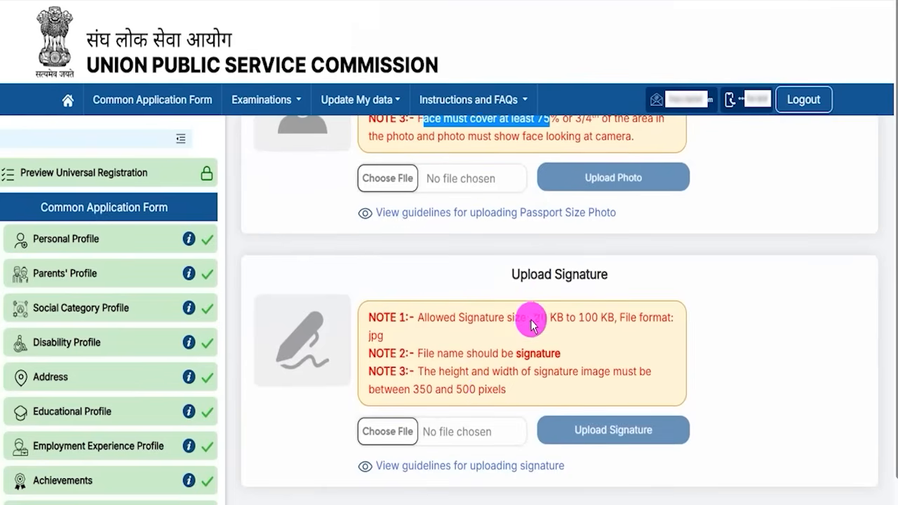
{"action": "left_click_drag", "start_coordinate": [536, 320], "coordinate": [577, 319]}
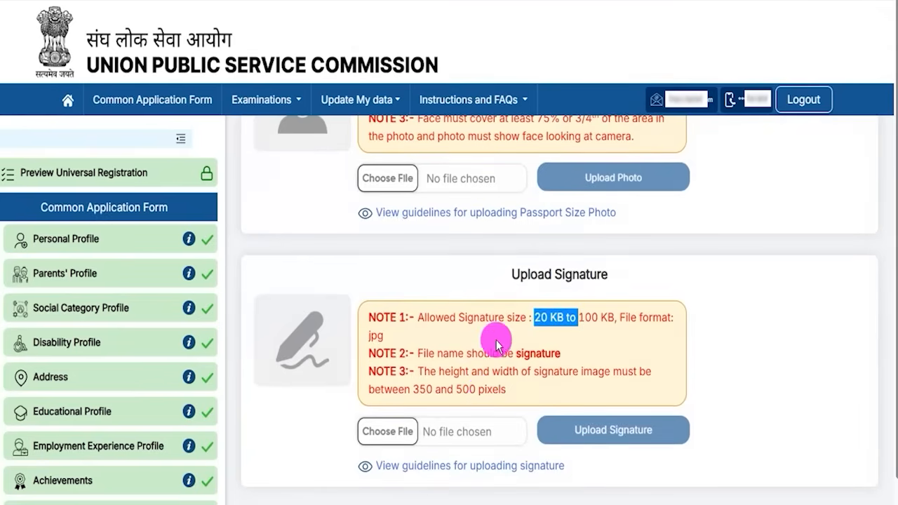
{"action": "left_click_drag", "start_coordinate": [516, 355], "coordinate": [552, 355]}
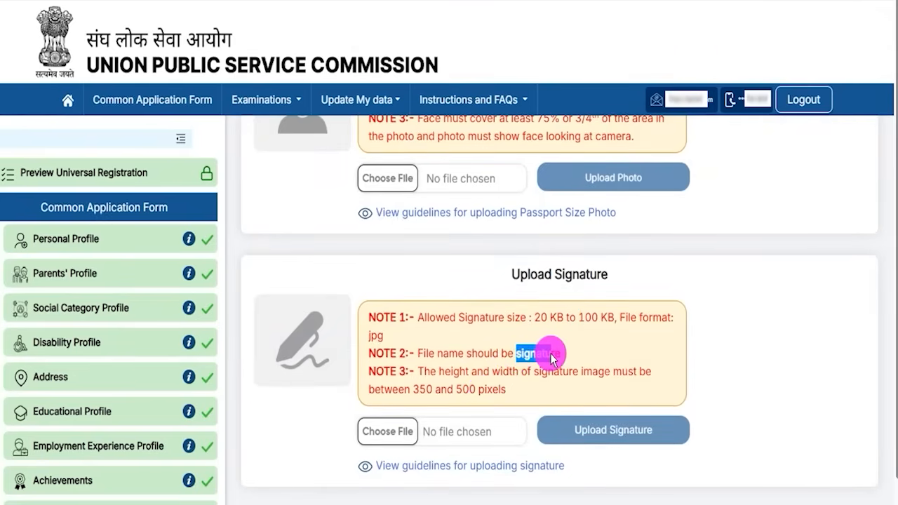
{"action": "left_click", "coordinate": [416, 393]}
{"action": "mouse_move", "coordinate": [417, 393]}
{"action": "left_mouse_down"}
{"action": "mouse_move", "coordinate": [496, 396]}
{"action": "mouse_move", "coordinate": [485, 367]}
{"action": "left_mouse_up"}
{"action": "scroll", "coordinate": [485, 367], "scroll_direction": "down", "scroll_amount": 1}
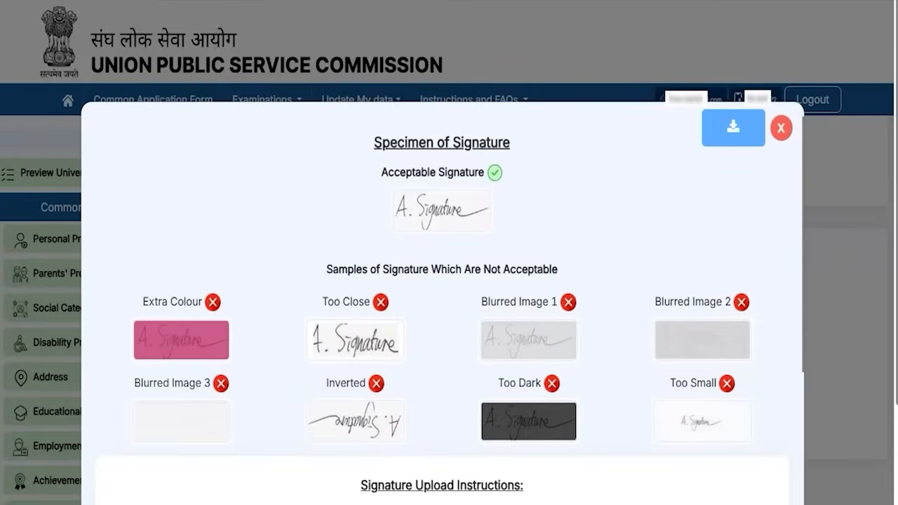
Step: Tick the acceptable signature, cross out Extra Colour, Too Close and Blurred Image 1 samples, then close the guidelines
{"action": "left_click_drag", "start_coordinate": [472, 198], "coordinate": [496, 175]}
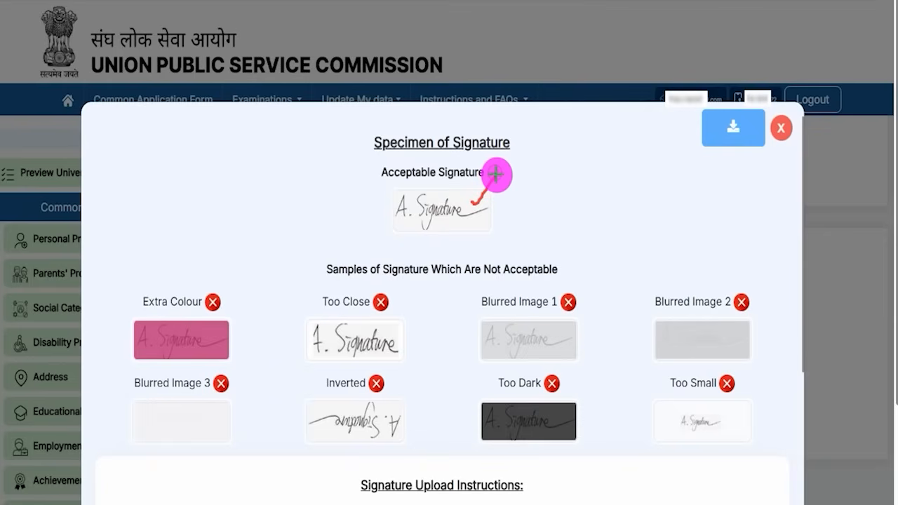
{"action": "mouse_move", "coordinate": [228, 340]}
{"action": "left_mouse_down"}
{"action": "mouse_move", "coordinate": [251, 354]}
{"action": "mouse_move", "coordinate": [230, 353]}
{"action": "left_mouse_up"}
{"action": "left_click_drag", "start_coordinate": [335, 341], "coordinate": [380, 366]}
{"action": "left_click_drag", "start_coordinate": [372, 327], "coordinate": [330, 366]}
{"action": "left_click_drag", "start_coordinate": [504, 337], "coordinate": [545, 356]}
{"action": "left_click_drag", "start_coordinate": [544, 331], "coordinate": [524, 356]}
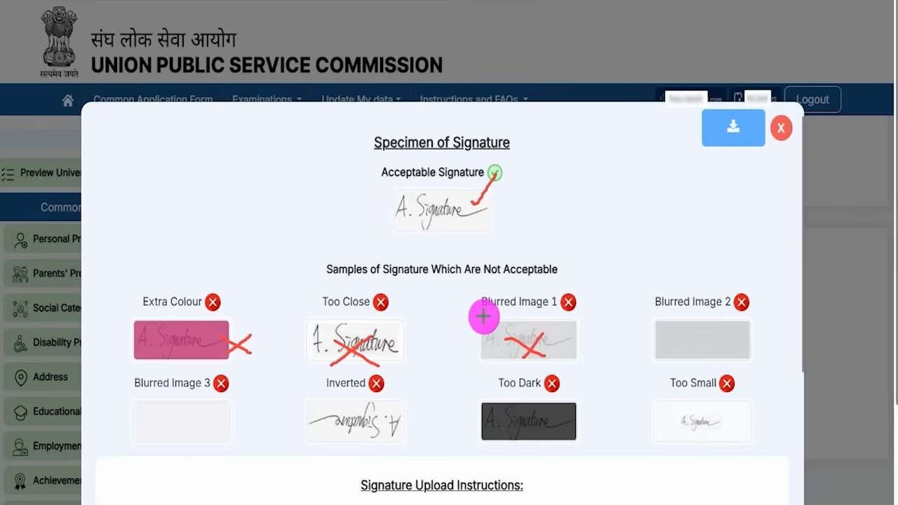
{"action": "key", "text": "Escape"}
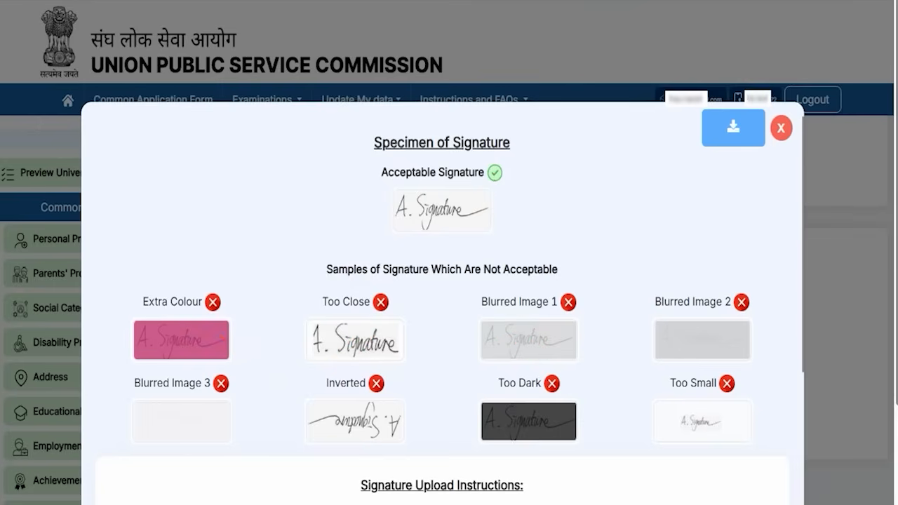
{"action": "scroll", "coordinate": [555, 375], "scroll_direction": "down", "scroll_amount": 3}
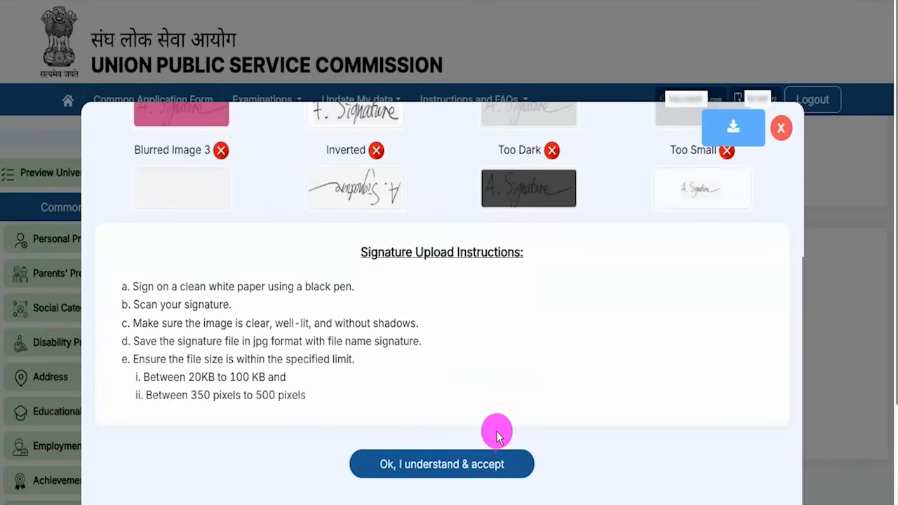
{"action": "scroll", "coordinate": [502, 361], "scroll_direction": "up", "scroll_amount": 3}
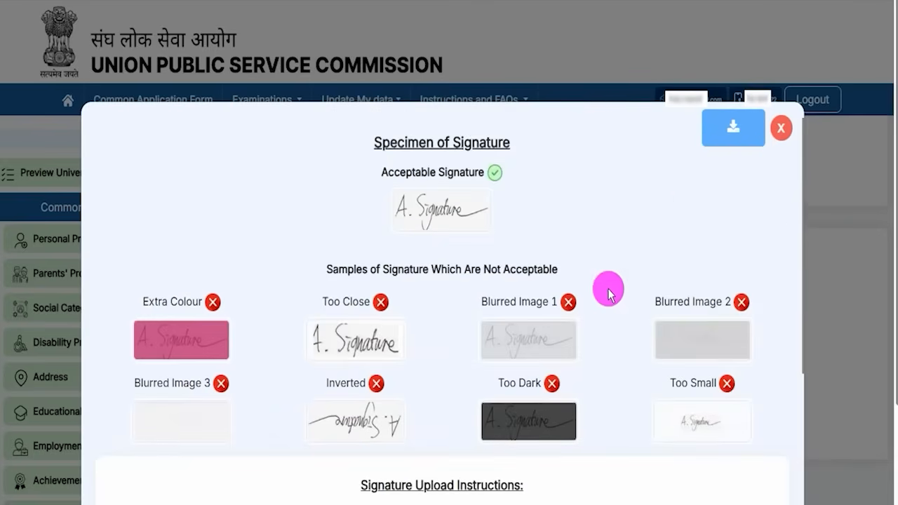
{"action": "left_click", "coordinate": [776, 133]}
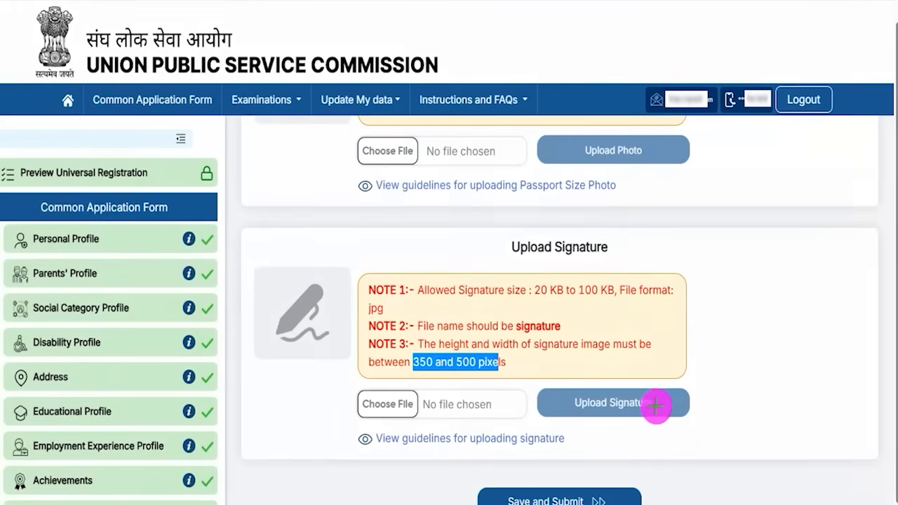
Step: Upload the signature, then Save and Submit the Common Application Form
{"action": "left_click_drag", "start_coordinate": [658, 407], "coordinate": [686, 379]}
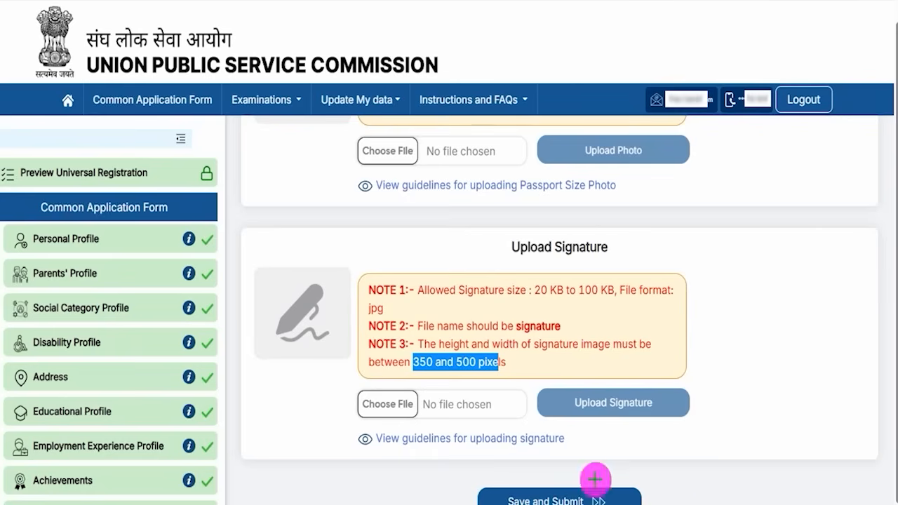
{"action": "left_click_drag", "start_coordinate": [798, 373], "coordinate": [665, 467]}
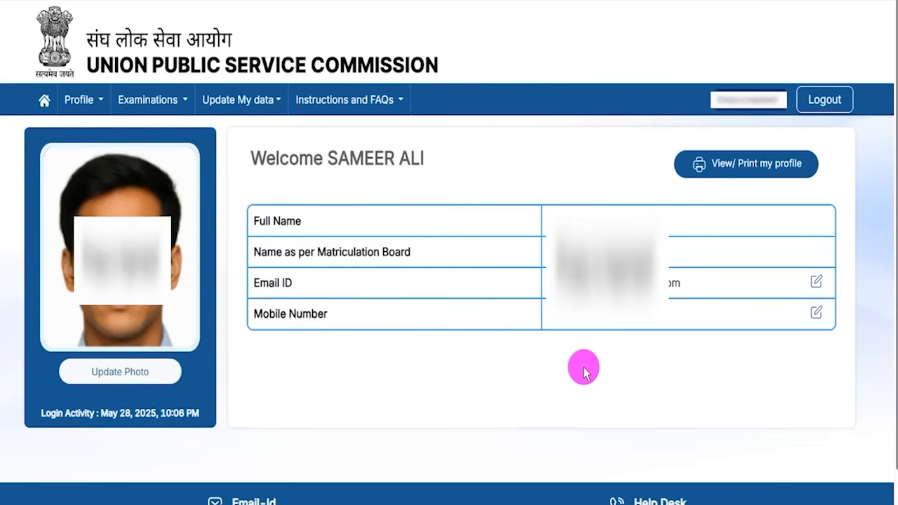
Step: Return to the home page and choose Apply for Examinations under Examinations
{"action": "mouse_move", "coordinate": [661, 133]}
{"action": "left_mouse_down"}
{"action": "mouse_move", "coordinate": [818, 173]}
{"action": "mouse_move", "coordinate": [830, 189]}
{"action": "left_mouse_up"}
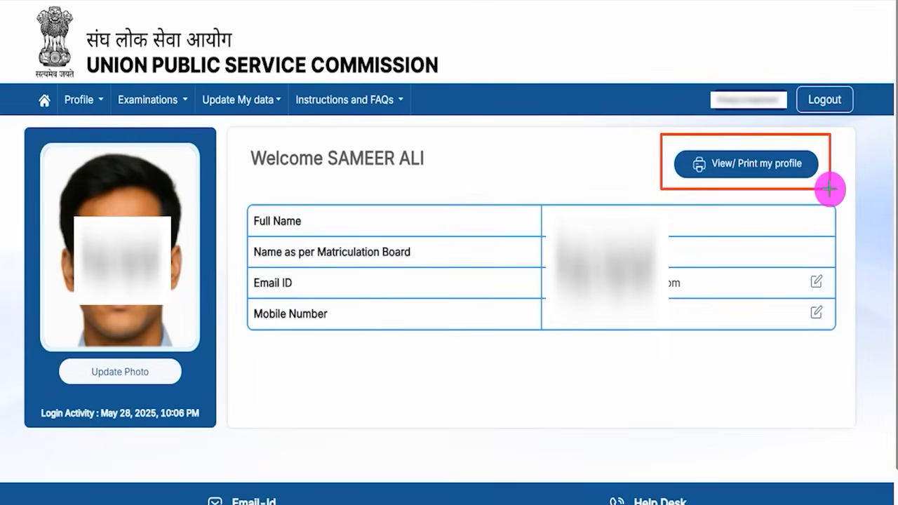
{"action": "key", "text": "Escape"}
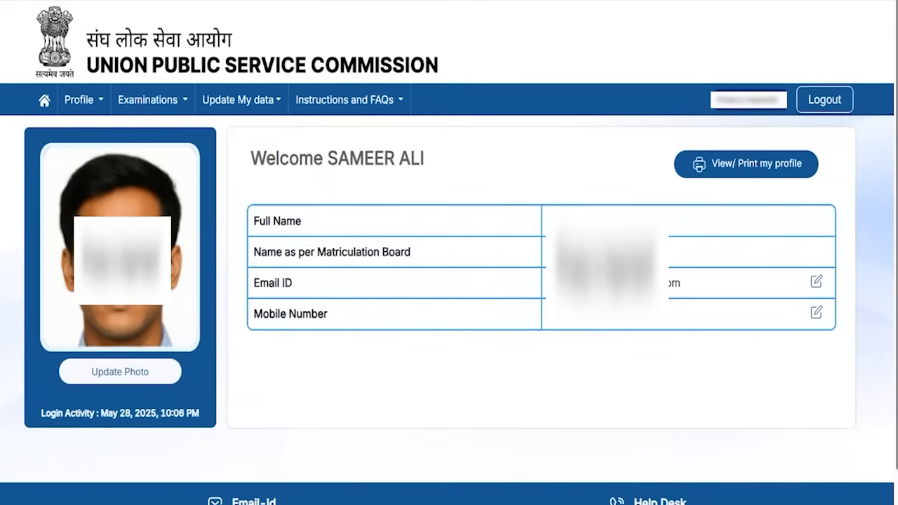
{"action": "mouse_move", "coordinate": [27, 83]}
{"action": "left_mouse_down"}
{"action": "mouse_move", "coordinate": [61, 96]}
{"action": "mouse_move", "coordinate": [57, 112]}
{"action": "left_mouse_up"}
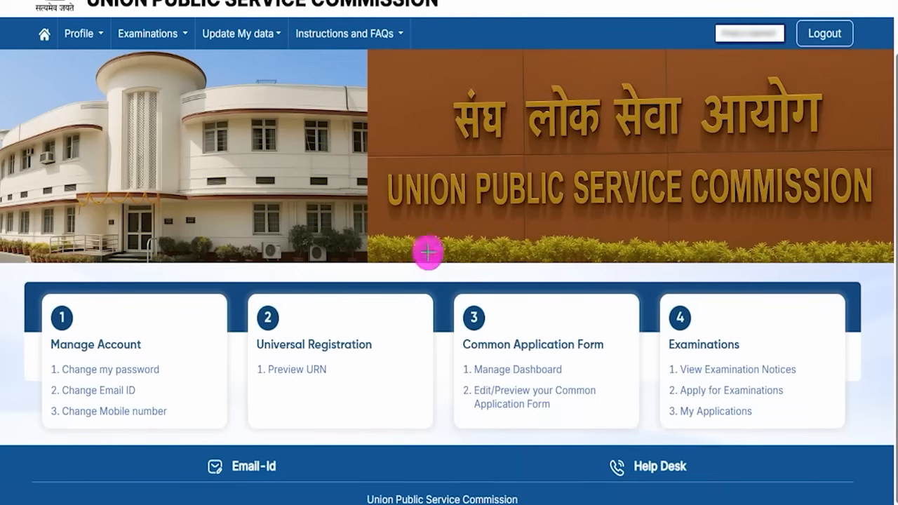
{"action": "mouse_move", "coordinate": [458, 298]}
{"action": "left_mouse_down"}
{"action": "mouse_move", "coordinate": [569, 341]}
{"action": "mouse_move", "coordinate": [620, 429]}
{"action": "left_mouse_up"}
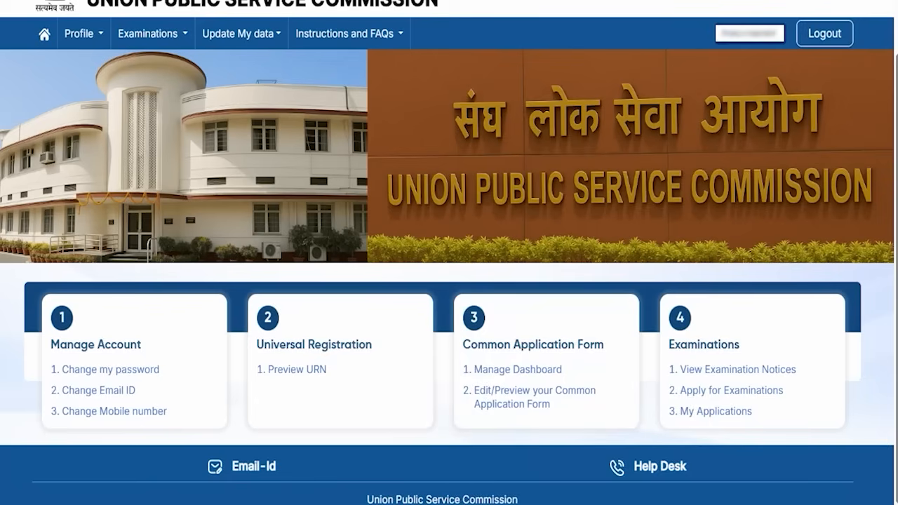
{"action": "left_click_drag", "start_coordinate": [666, 380], "coordinate": [786, 403]}
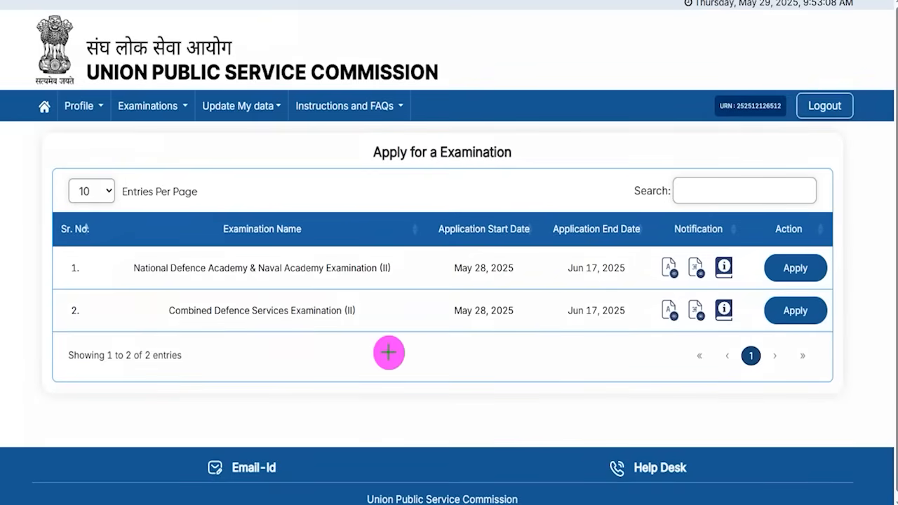
Step: Apply for CDS (II) 2025, tick the CAF declaration, and lock the profile to proceed
{"action": "left_click_drag", "start_coordinate": [152, 295], "coordinate": [364, 323]}
{"action": "mouse_move", "coordinate": [756, 291]}
{"action": "left_mouse_down"}
{"action": "mouse_move", "coordinate": [818, 304]}
{"action": "mouse_move", "coordinate": [831, 316]}
{"action": "left_mouse_up"}
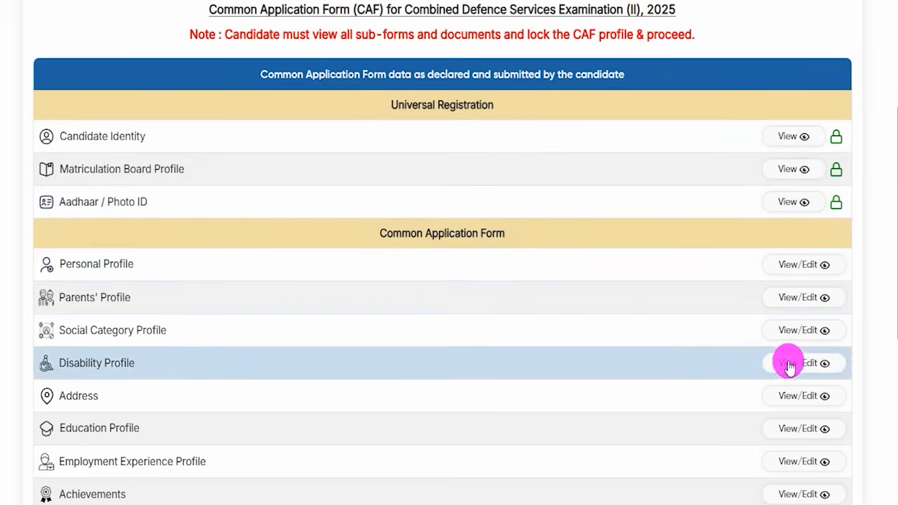
{"action": "scroll", "coordinate": [788, 365], "scroll_direction": "down", "scroll_amount": 5}
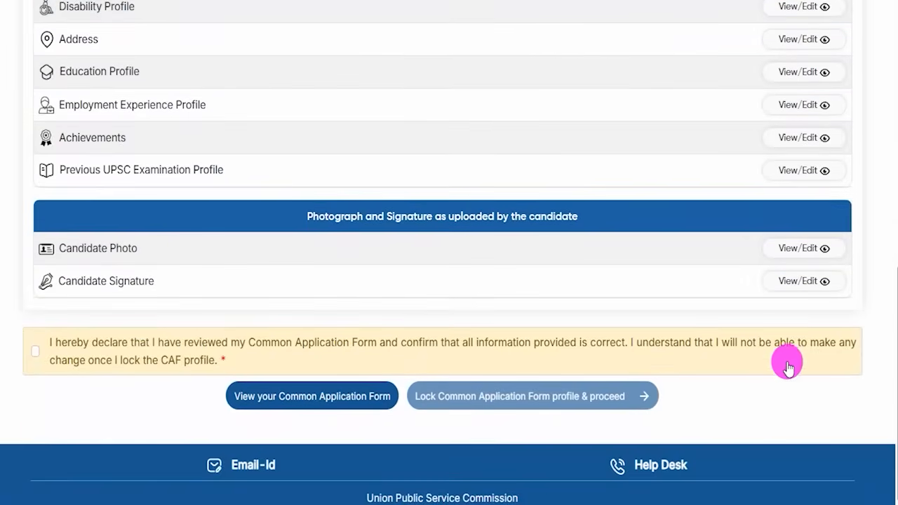
{"action": "left_click", "coordinate": [35, 353]}
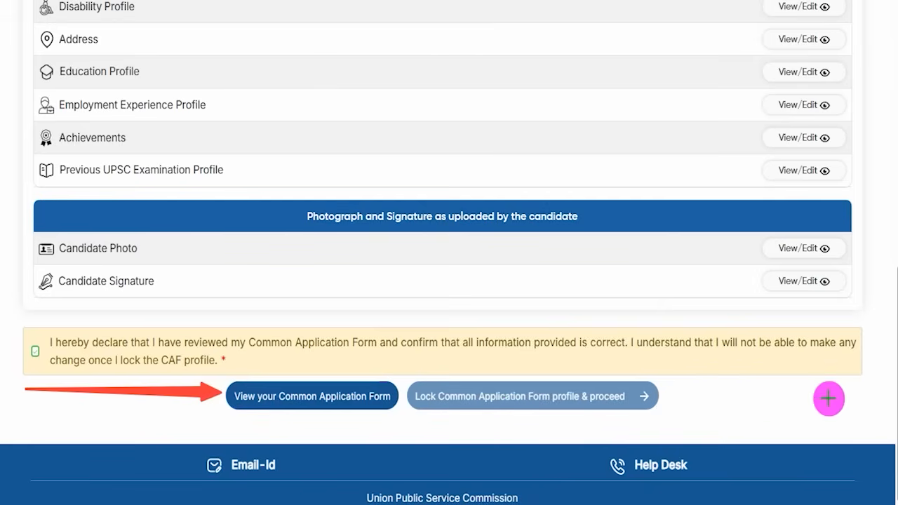
{"action": "left_click_drag", "start_coordinate": [778, 397], "coordinate": [633, 402]}
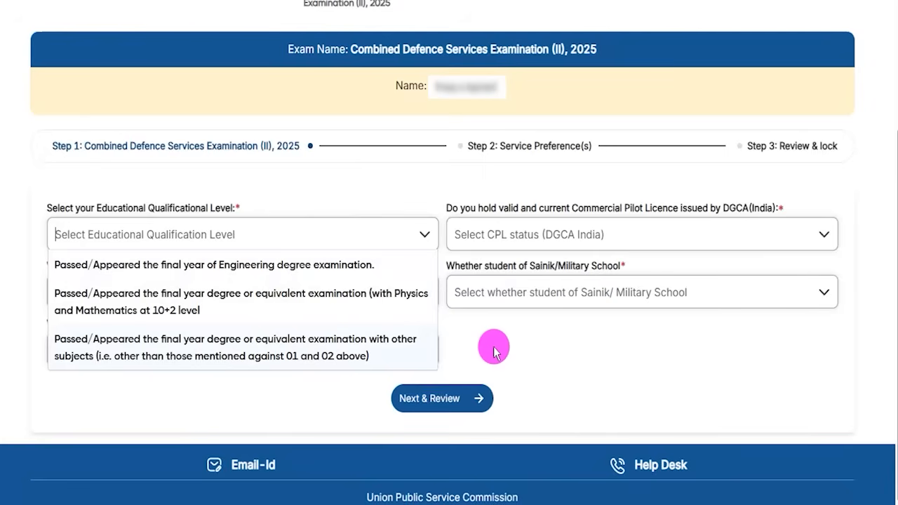
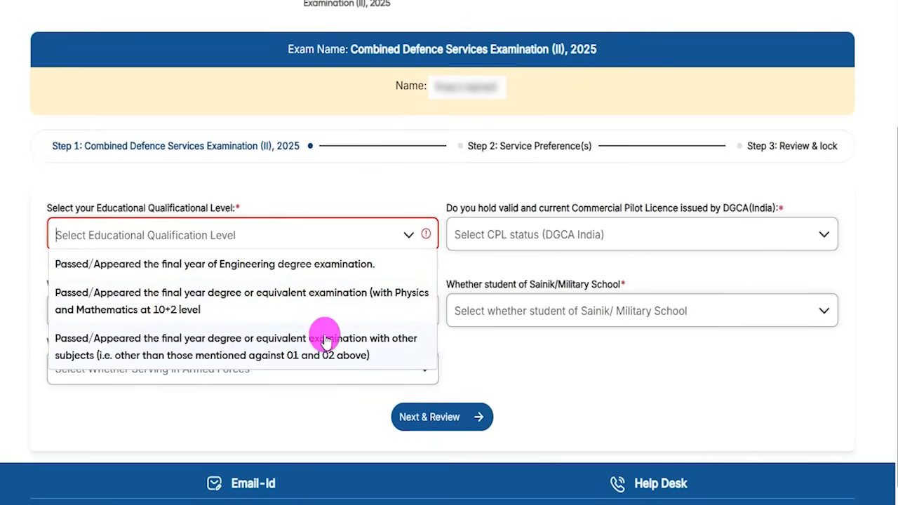
Step: Select final-year degree with other subjects and enter the degree certificate number and issue date
{"action": "left_click", "coordinate": [188, 344]}
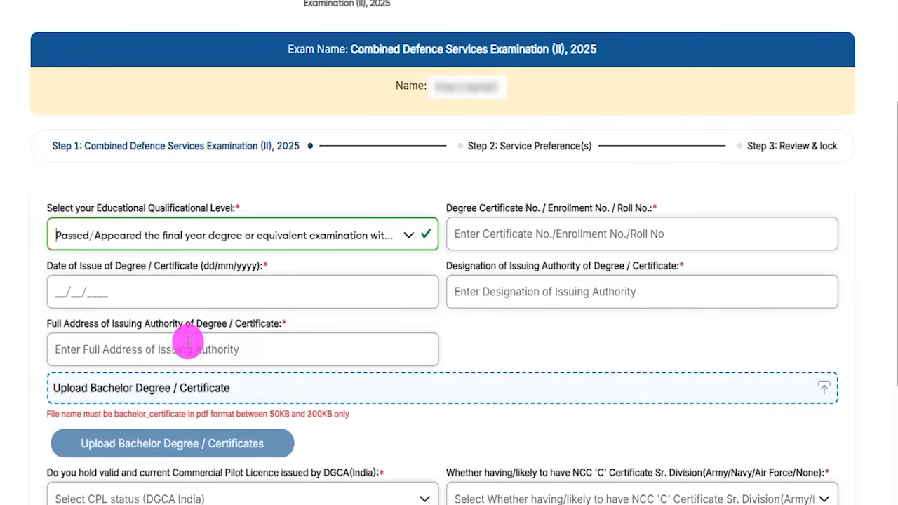
{"action": "left_click_drag", "start_coordinate": [458, 208], "coordinate": [507, 225]}
{"action": "left_click", "coordinate": [500, 232]}
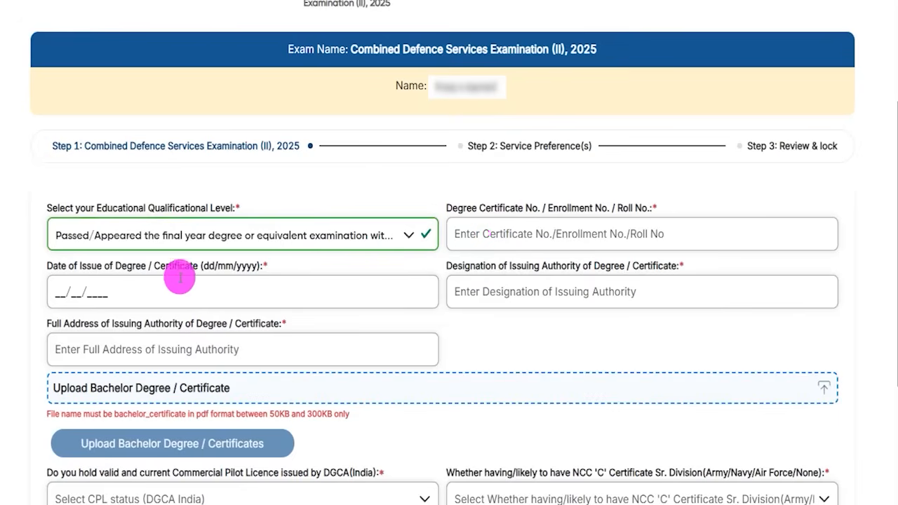
{"action": "left_click", "coordinate": [62, 294]}
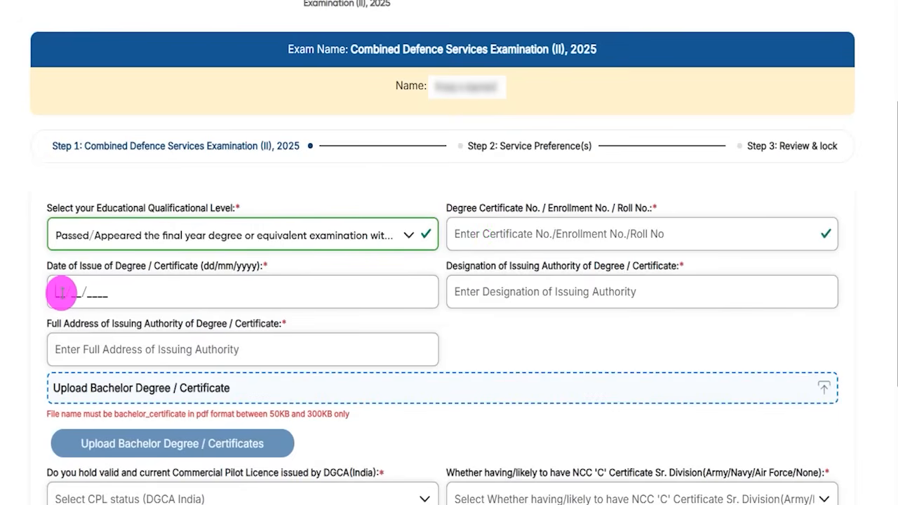
{"action": "left_click", "coordinate": [567, 275]}
{"action": "left_click_drag", "start_coordinate": [463, 266], "coordinate": [589, 289]}
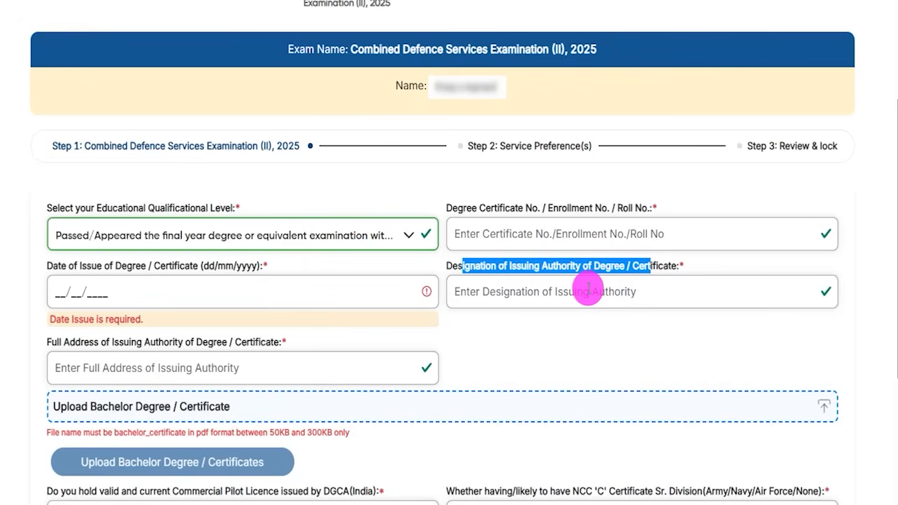
Step: Fill in the certificate issuing authority's designation and full address
{"action": "left_click", "coordinate": [589, 288]}
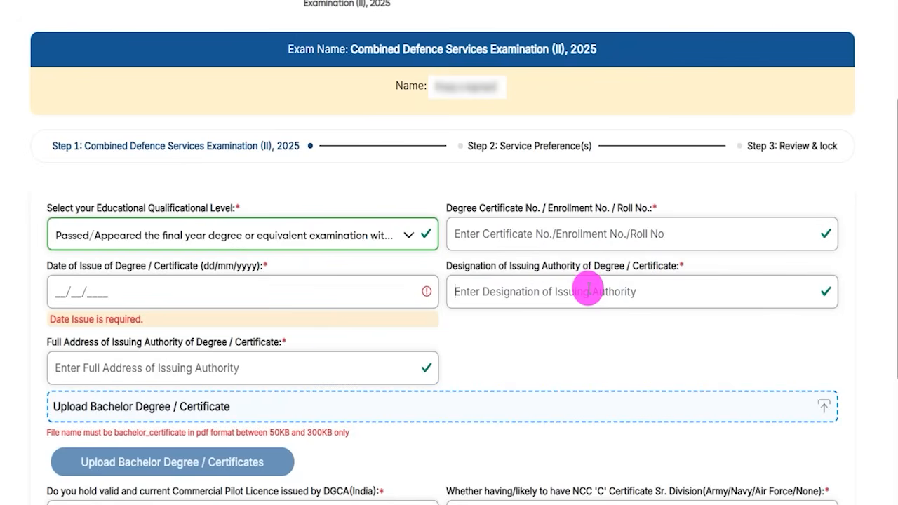
{"action": "left_click", "coordinate": [111, 366]}
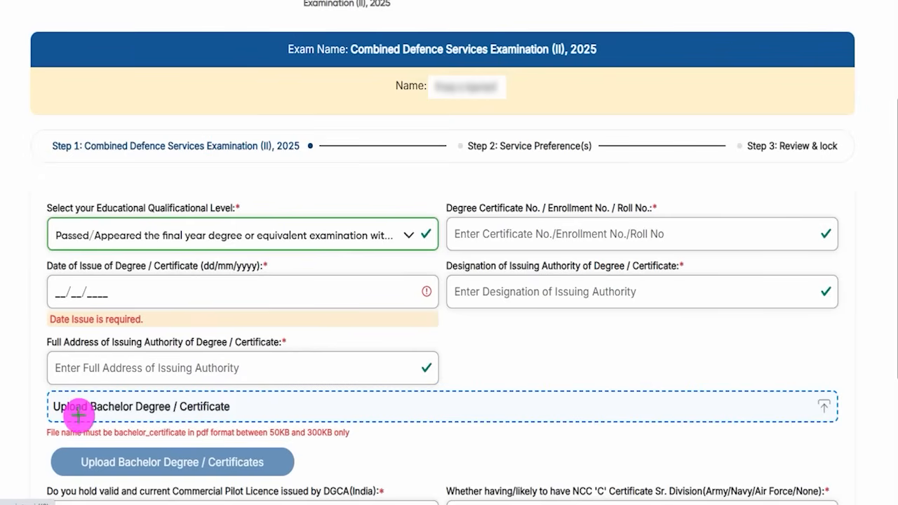
{"action": "mouse_move", "coordinate": [76, 416]}
{"action": "left_mouse_down"}
{"action": "mouse_move", "coordinate": [186, 416]}
{"action": "mouse_move", "coordinate": [273, 391]}
{"action": "left_mouse_up"}
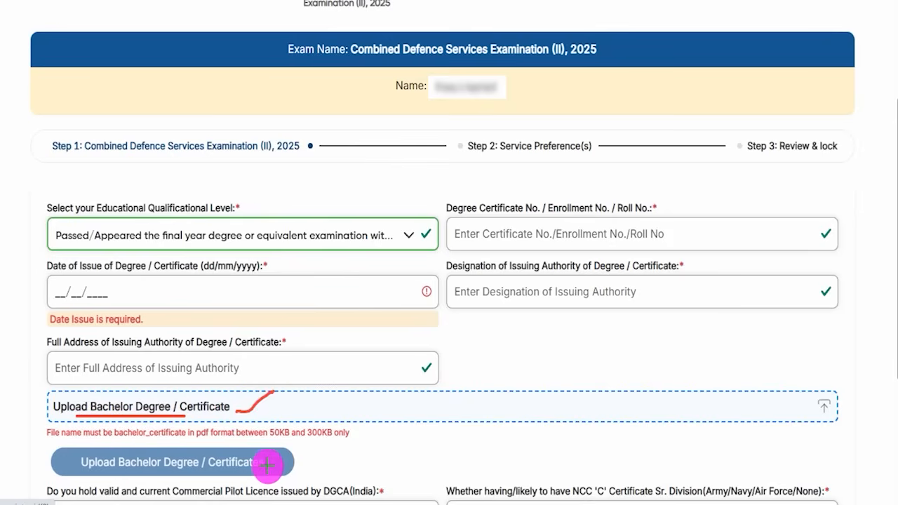
{"action": "left_click_drag", "start_coordinate": [269, 466], "coordinate": [287, 451]}
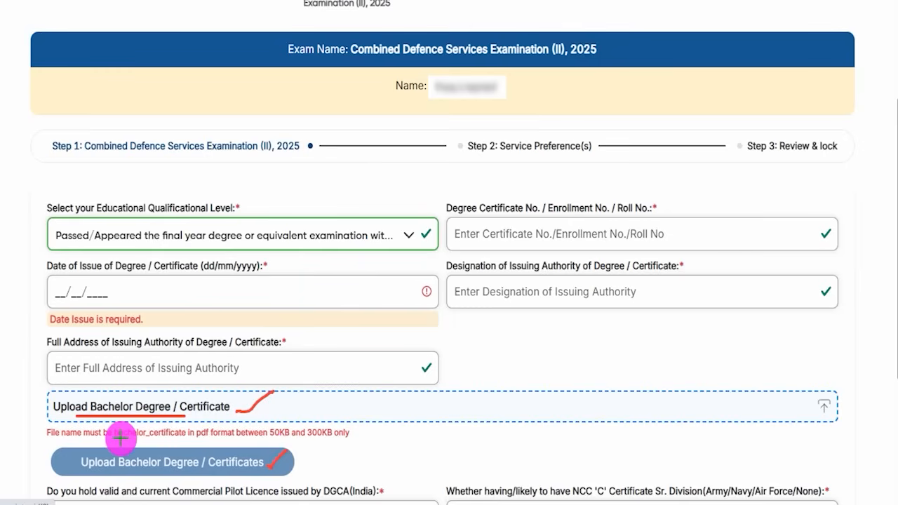
{"action": "left_click_drag", "start_coordinate": [119, 439], "coordinate": [157, 438]}
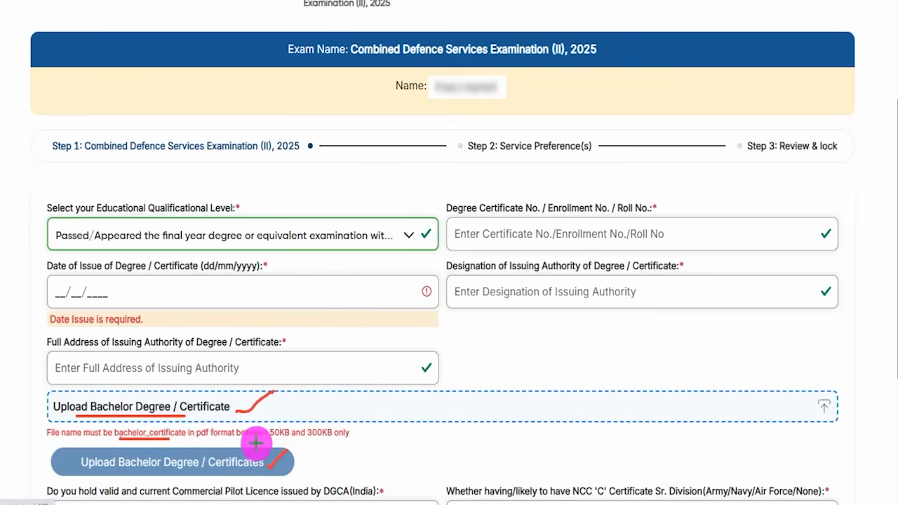
{"action": "left_click_drag", "start_coordinate": [268, 441], "coordinate": [343, 437]}
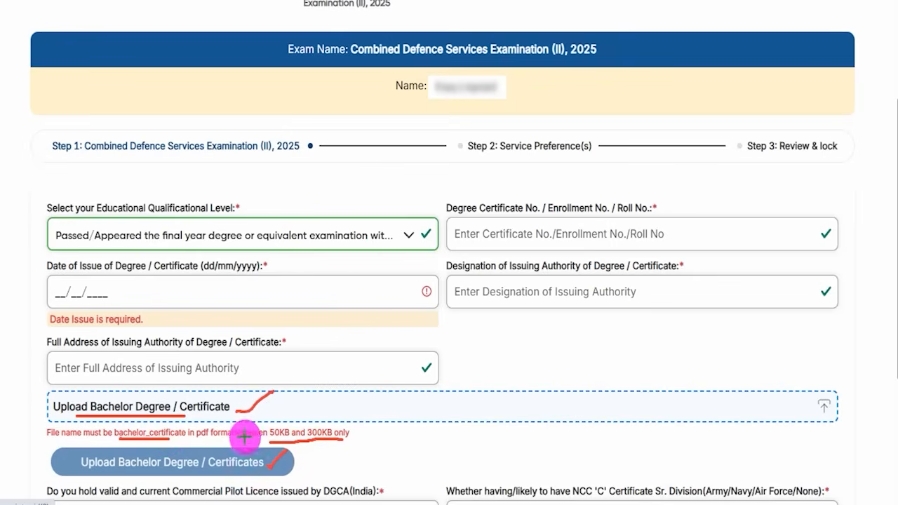
{"action": "left_click_drag", "start_coordinate": [196, 440], "coordinate": [209, 440]}
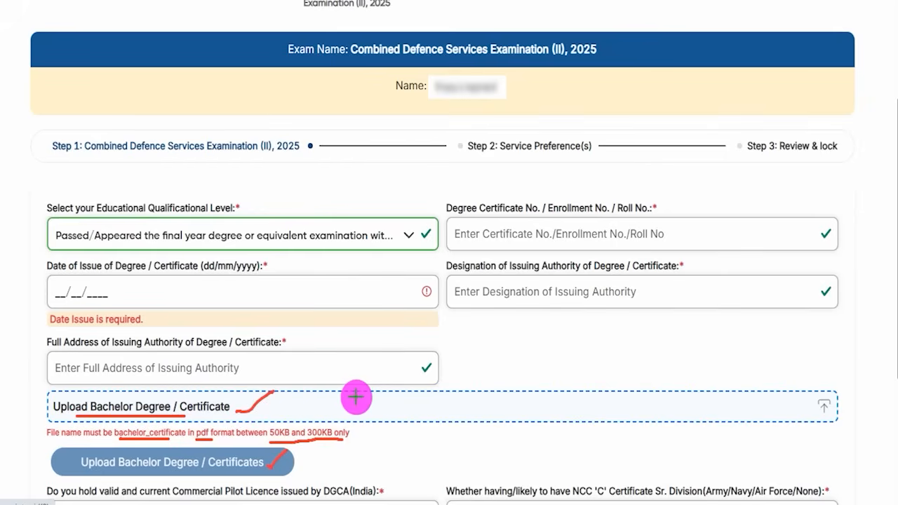
{"action": "scroll", "coordinate": [336, 405], "scroll_direction": "down", "scroll_amount": 3}
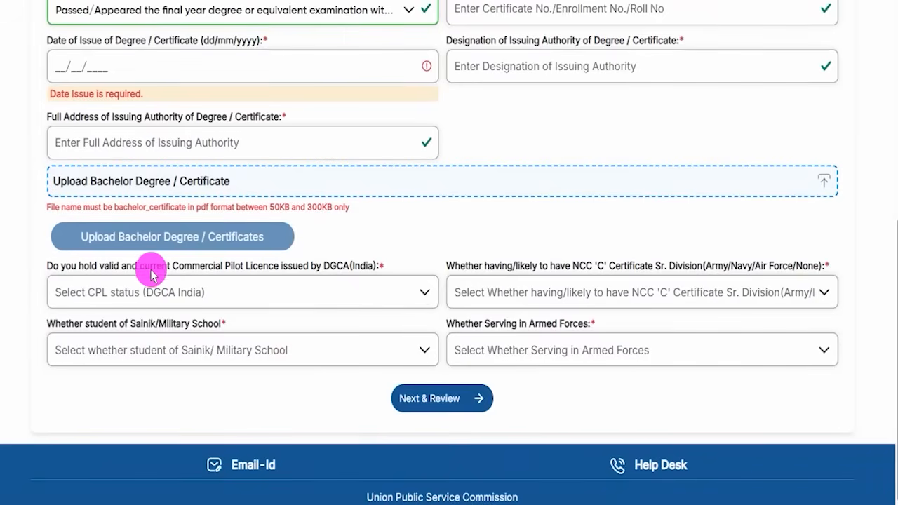
Step: Answer No to holding a commercial pilot licence
{"action": "left_click_drag", "start_coordinate": [106, 267], "coordinate": [304, 272]}
{"action": "left_click", "coordinate": [317, 272]}
{"action": "double_click", "coordinate": [340, 266]}
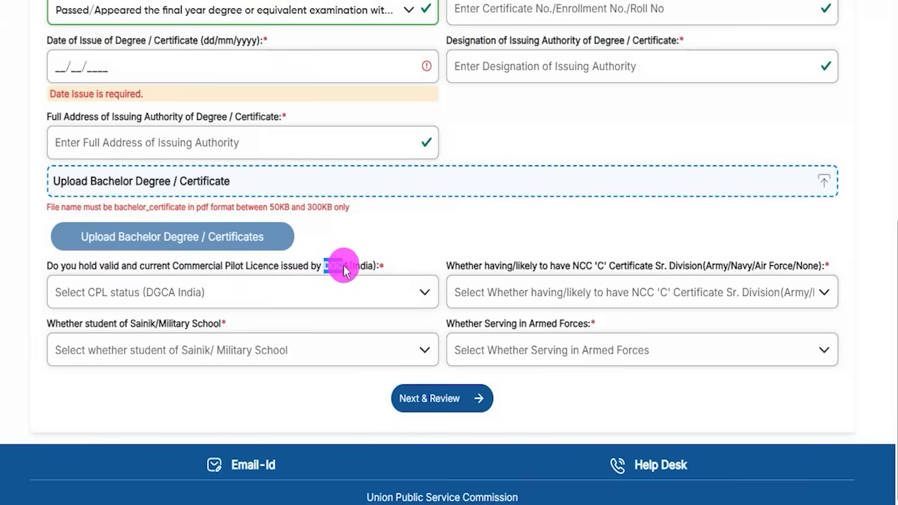
{"action": "left_click", "coordinate": [209, 299]}
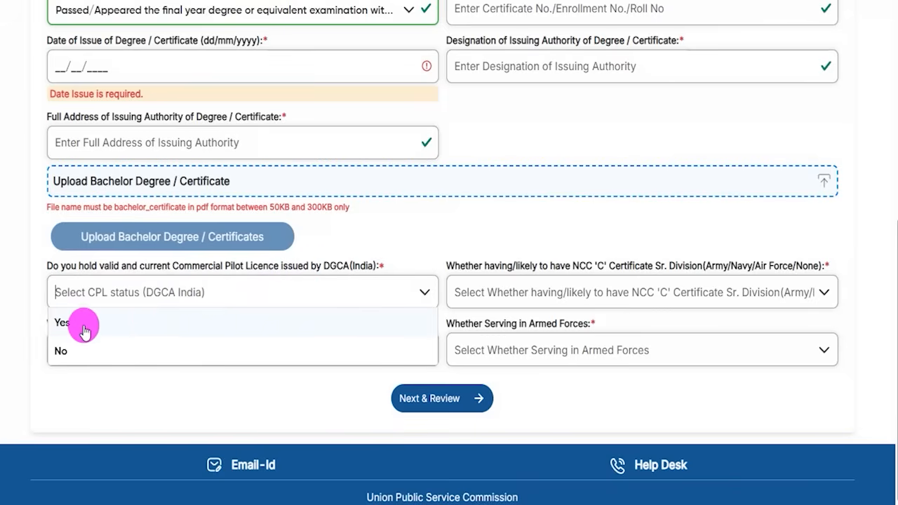
{"action": "left_click", "coordinate": [79, 323]}
{"action": "left_click", "coordinate": [192, 298]}
{"action": "left_click", "coordinate": [70, 346]}
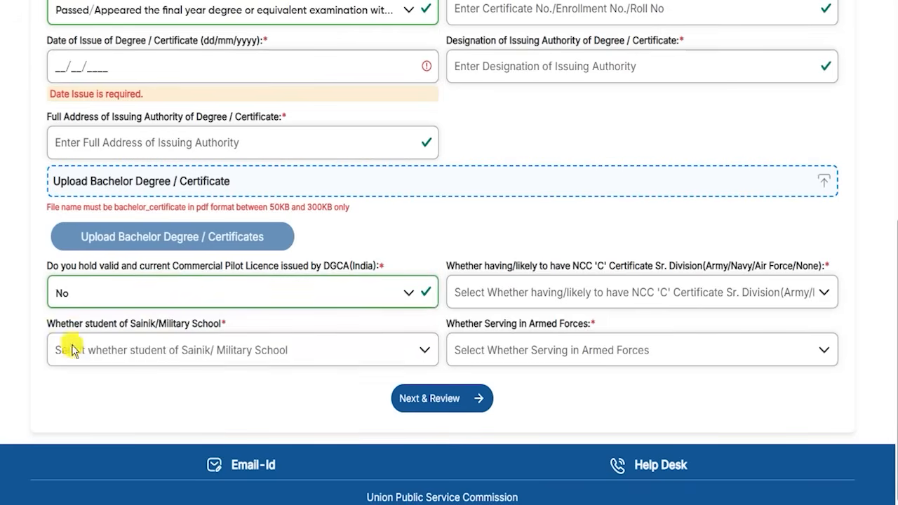
Step: Set the NCC 'C' certificate to None and Sainik/Military School student to No
{"action": "left_click", "coordinate": [478, 292]}
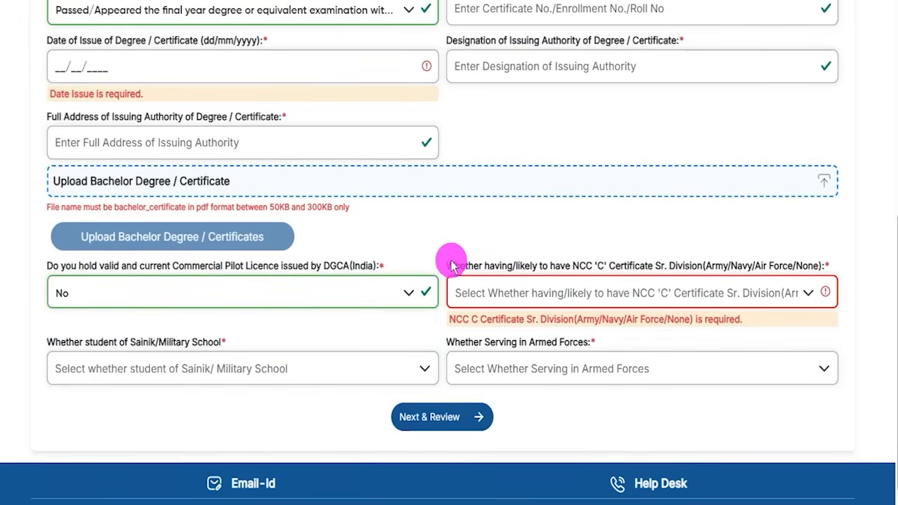
{"action": "left_click_drag", "start_coordinate": [448, 266], "coordinate": [792, 270]}
{"action": "left_click", "coordinate": [553, 291]}
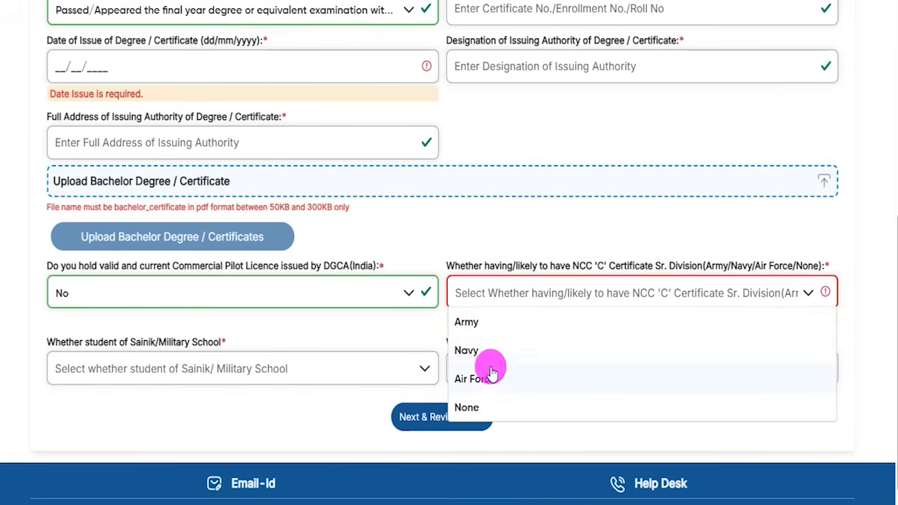
{"action": "left_click", "coordinate": [469, 407]}
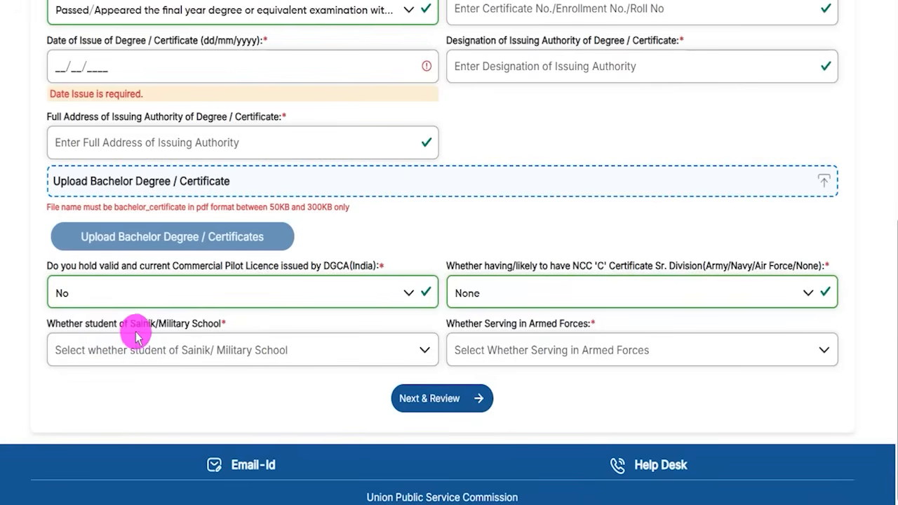
{"action": "left_click_drag", "start_coordinate": [135, 330], "coordinate": [167, 328]}
{"action": "left_click", "coordinate": [172, 345]}
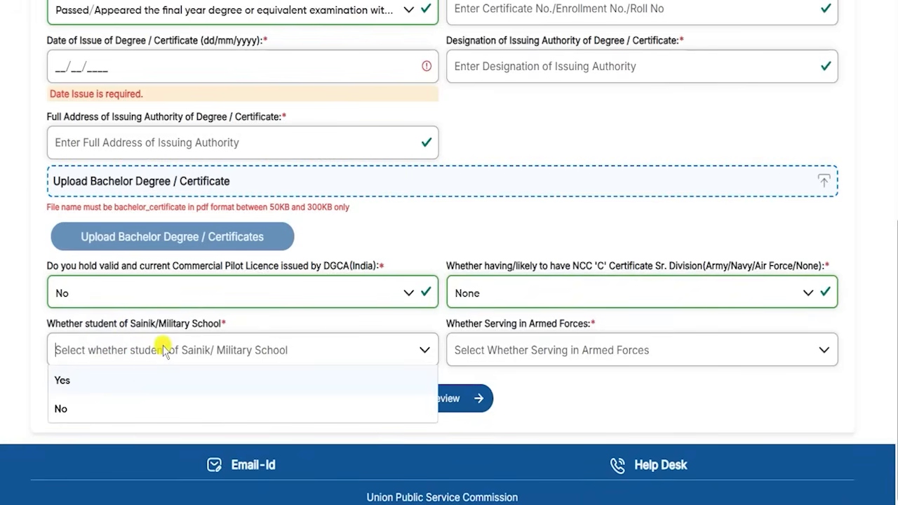
{"action": "left_click", "coordinate": [72, 407]}
Step: Answer No to serving in the armed forces and continue with Next & Review
{"action": "left_click_drag", "start_coordinate": [495, 323], "coordinate": [530, 323]}
{"action": "left_click", "coordinate": [529, 323]}
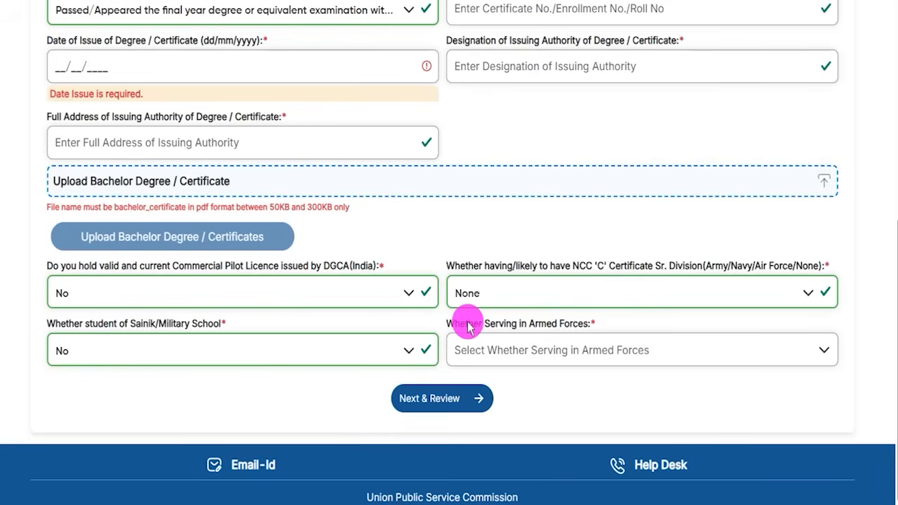
{"action": "left_click_drag", "start_coordinate": [466, 327], "coordinate": [567, 325]}
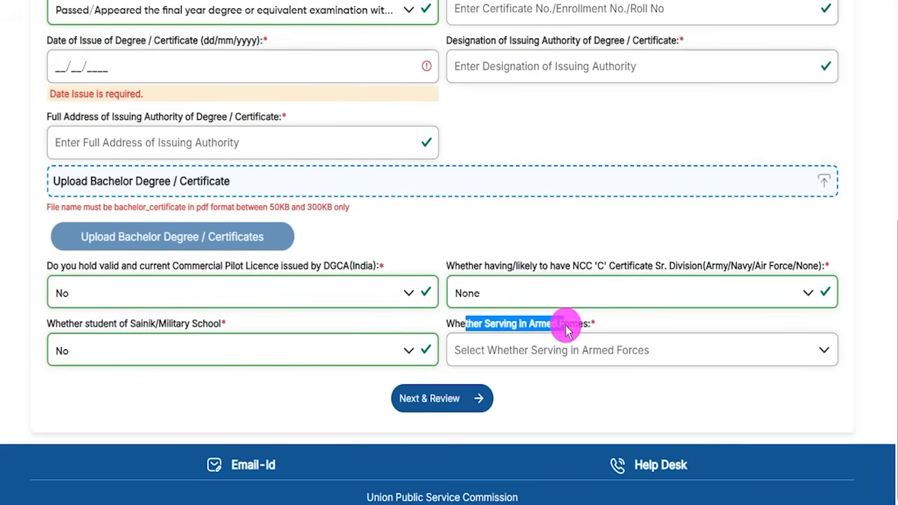
{"action": "left_click", "coordinate": [551, 356]}
{"action": "left_click", "coordinate": [462, 413]}
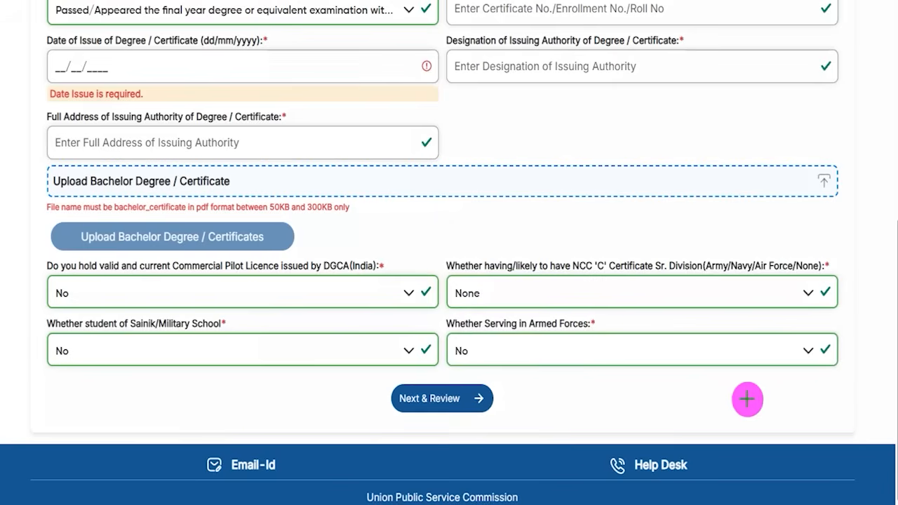
{"action": "mouse_move", "coordinate": [784, 393]}
{"action": "left_mouse_down"}
{"action": "mouse_move", "coordinate": [526, 393]}
{"action": "mouse_move", "coordinate": [494, 402]}
{"action": "left_mouse_up"}
{"action": "left_click", "coordinate": [493, 400]}
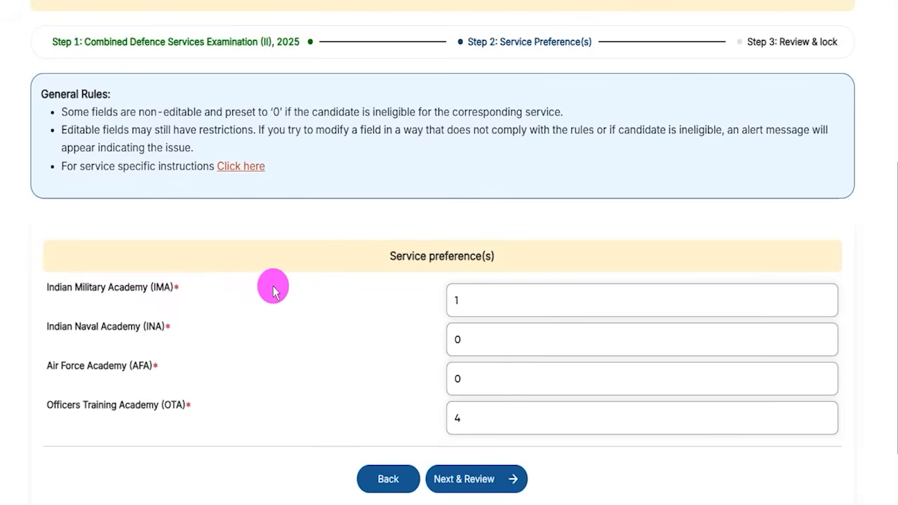
Step: Enter 1 as the Indian Military Academy preference, leaving Naval and Air Force academies at 0
{"action": "left_click_drag", "start_coordinate": [60, 287], "coordinate": [156, 287]}
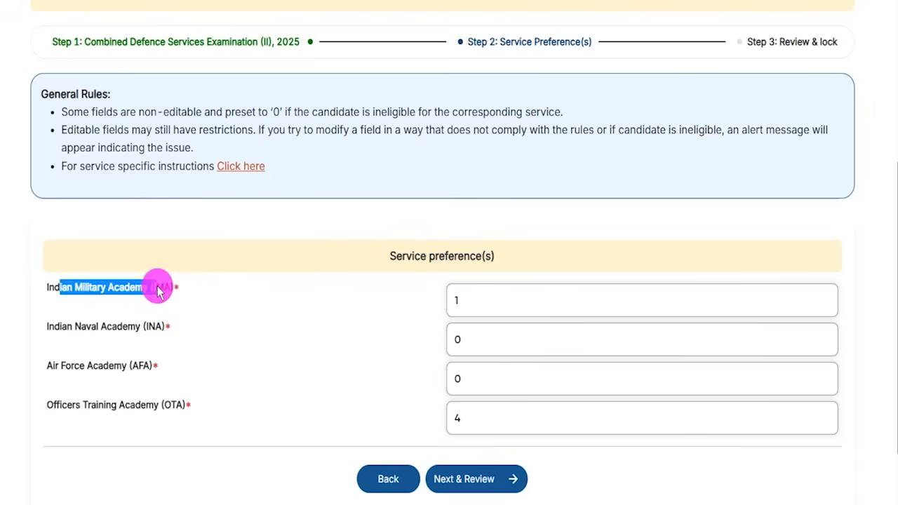
{"action": "left_click", "coordinate": [463, 299]}
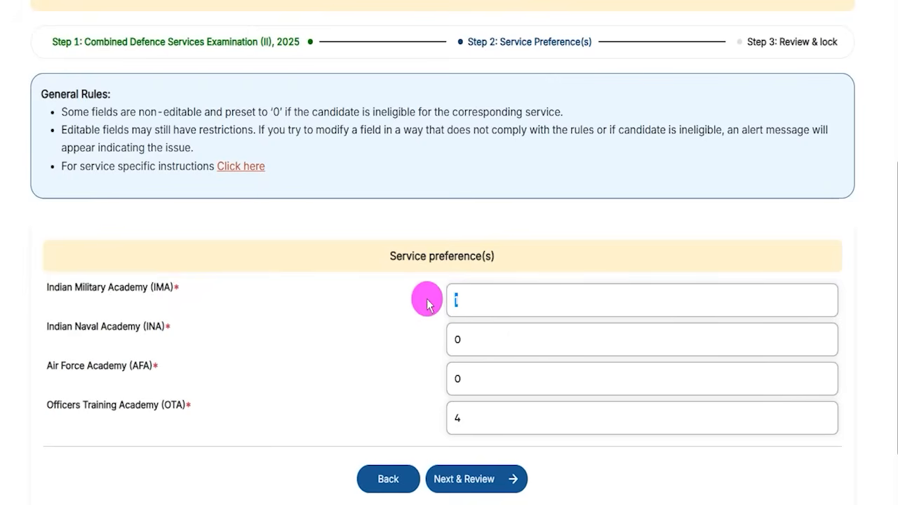
{"action": "type", "text": "1"}
{"action": "left_click_drag", "start_coordinate": [106, 370], "coordinate": [461, 352]}
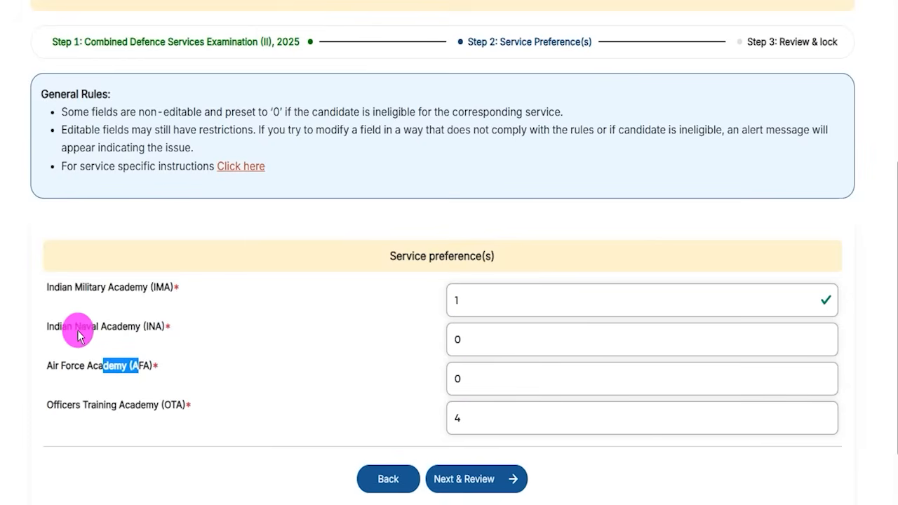
{"action": "left_click_drag", "start_coordinate": [68, 331], "coordinate": [134, 326]}
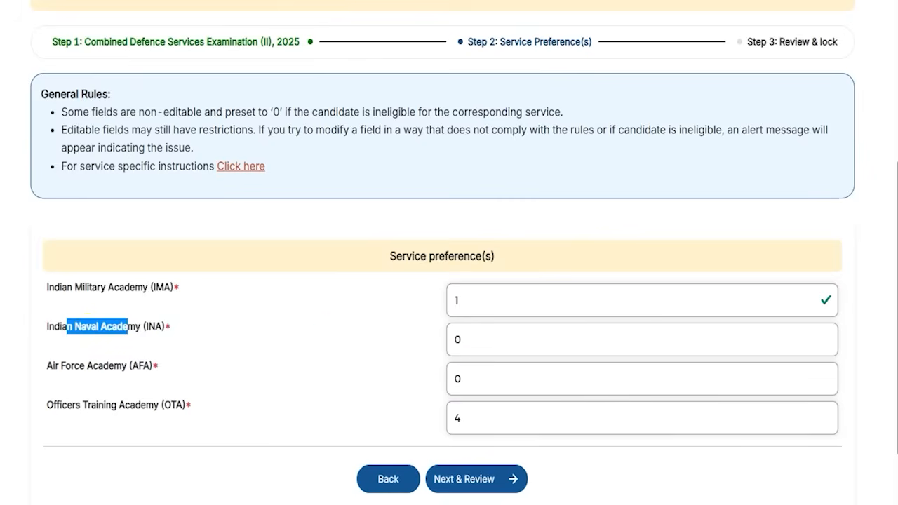
{"action": "mouse_move", "coordinate": [785, 469]}
{"action": "left_mouse_down"}
{"action": "mouse_move", "coordinate": [552, 465]}
{"action": "mouse_move", "coordinate": [526, 476]}
{"action": "left_mouse_up"}
Step: Move on to review the entered service preferences
{"action": "left_click", "coordinate": [513, 483]}
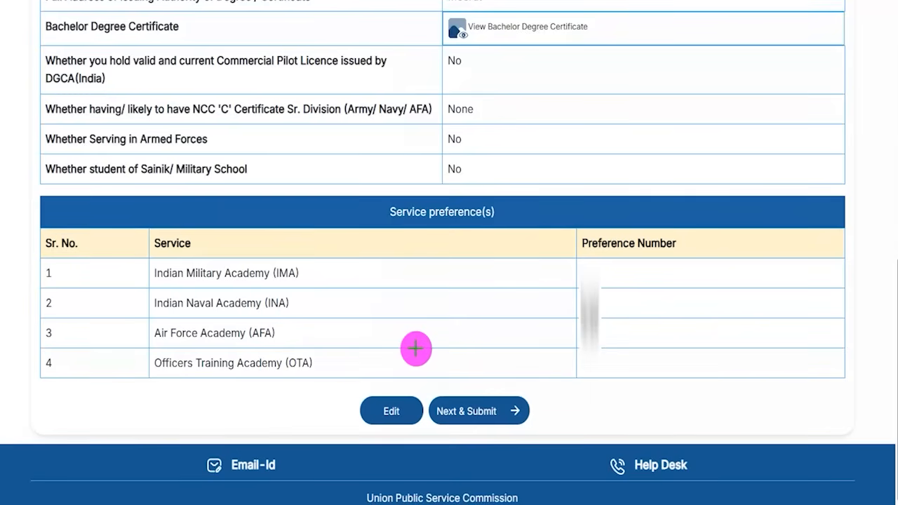
{"action": "left_click_drag", "start_coordinate": [235, 331], "coordinate": [358, 398]}
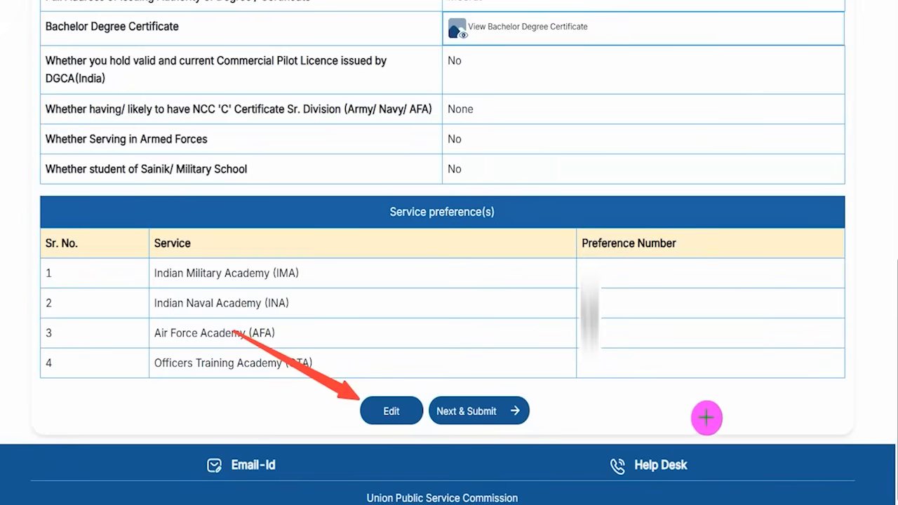
{"action": "left_click_drag", "start_coordinate": [730, 407], "coordinate": [532, 415]}
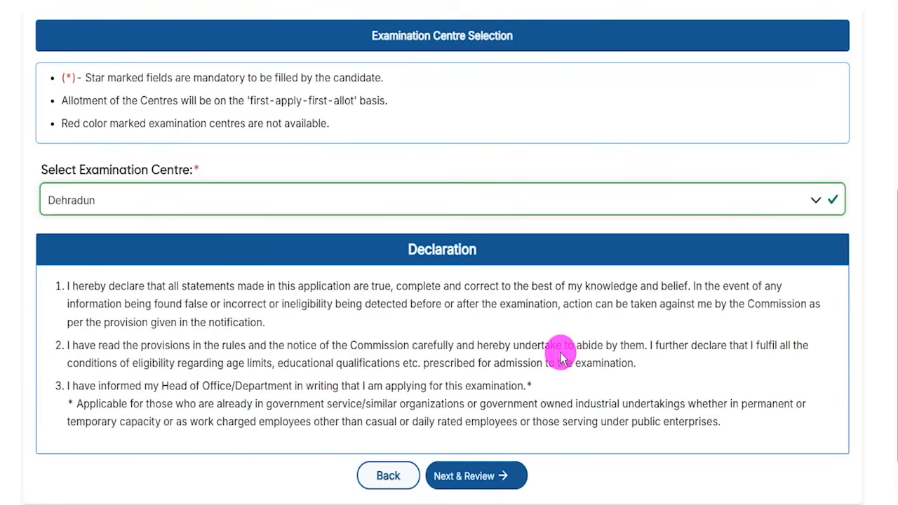
Step: Choose Dehradun as the examination centre, review the declaration, and submit for final confirmation
{"action": "left_click_drag", "start_coordinate": [59, 173], "coordinate": [137, 175]}
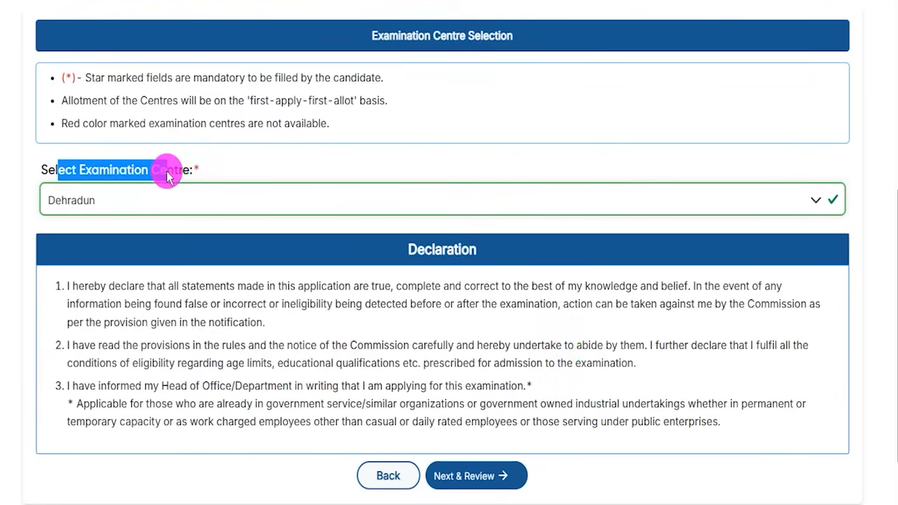
{"action": "left_click", "coordinate": [187, 200]}
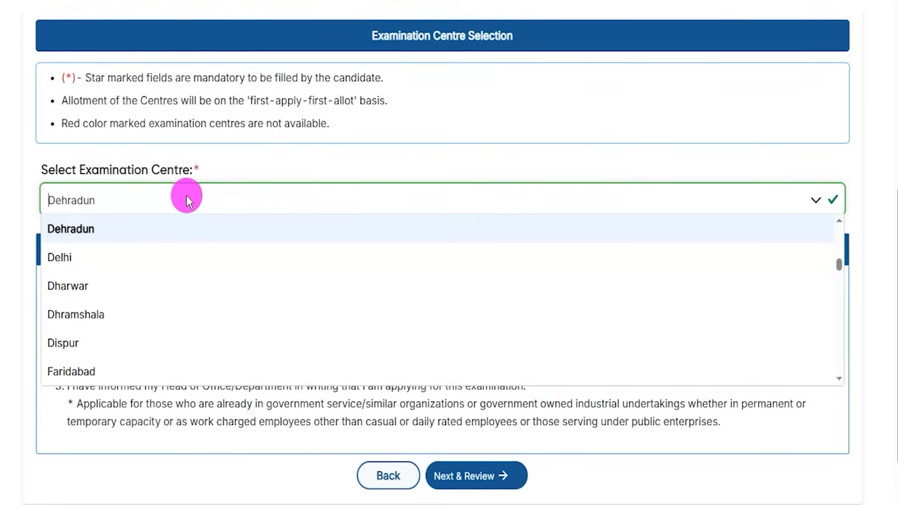
{"action": "left_click", "coordinate": [77, 232]}
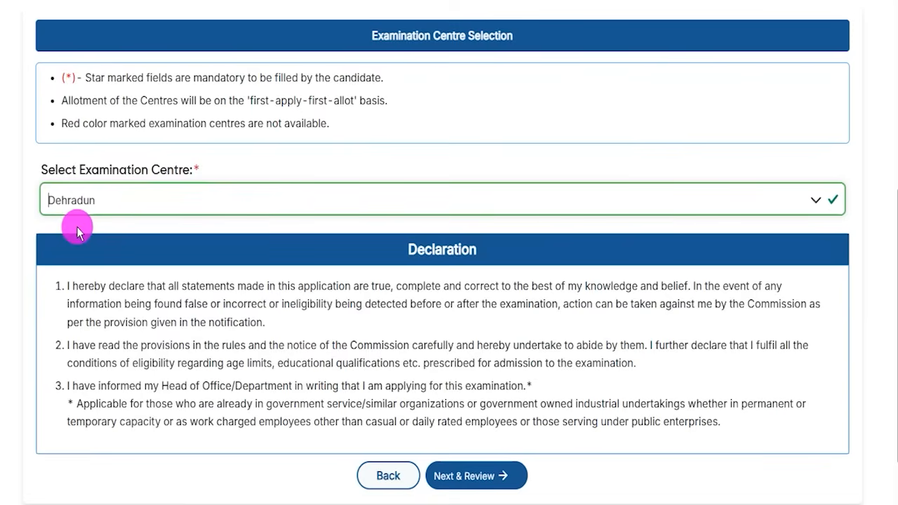
{"action": "left_click_drag", "start_coordinate": [145, 288], "coordinate": [297, 311]}
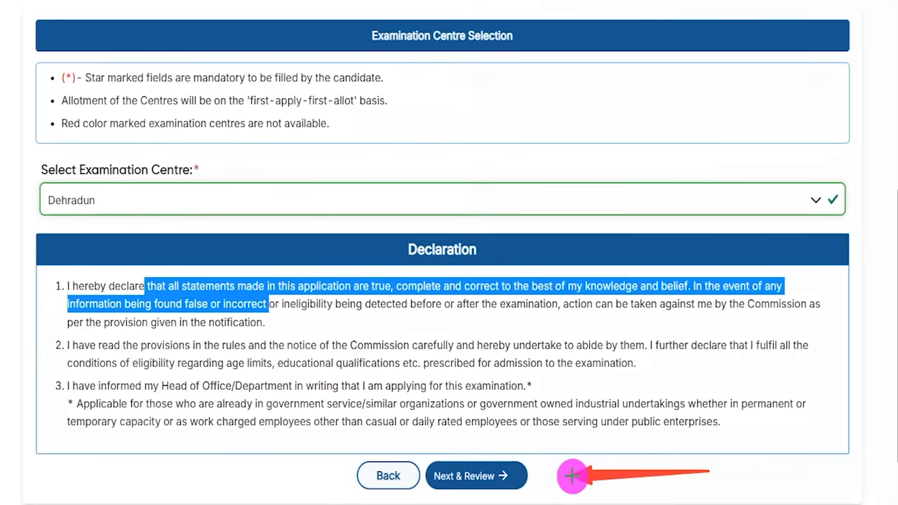
{"action": "left_click", "coordinate": [519, 477]}
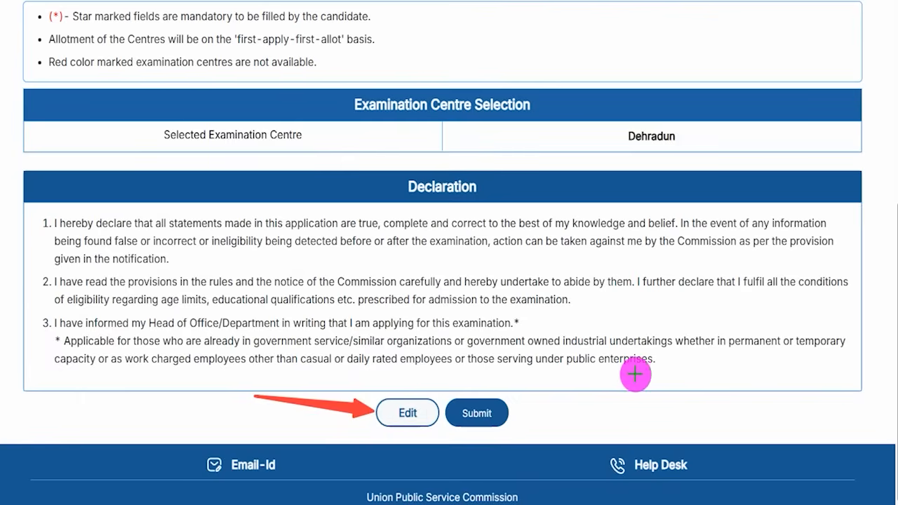
{"action": "left_click", "coordinate": [506, 415]}
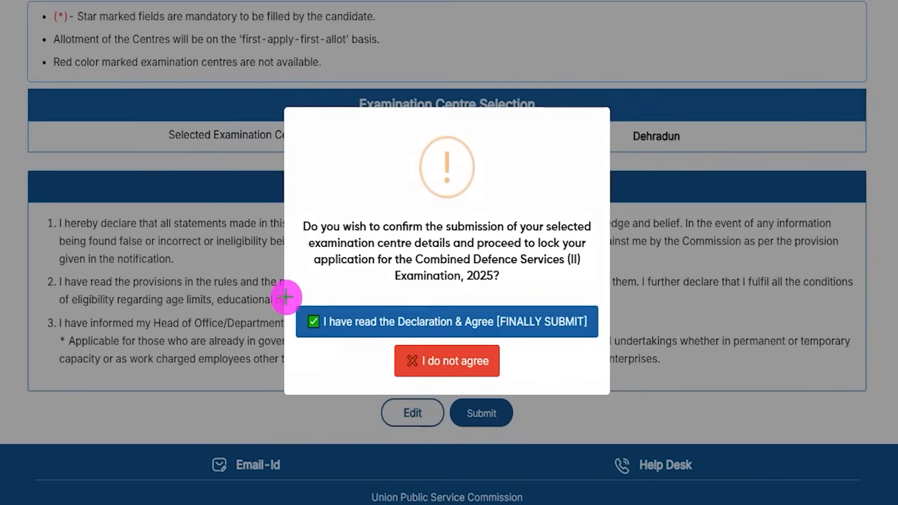
Step: Confirm 'I have read the Declaration & Agree [FINALLY SUBMIT]' in the confirmation dialog
{"action": "mouse_move", "coordinate": [285, 288]}
{"action": "left_mouse_down"}
{"action": "mouse_move", "coordinate": [489, 335]}
{"action": "mouse_move", "coordinate": [593, 342]}
{"action": "left_mouse_up"}
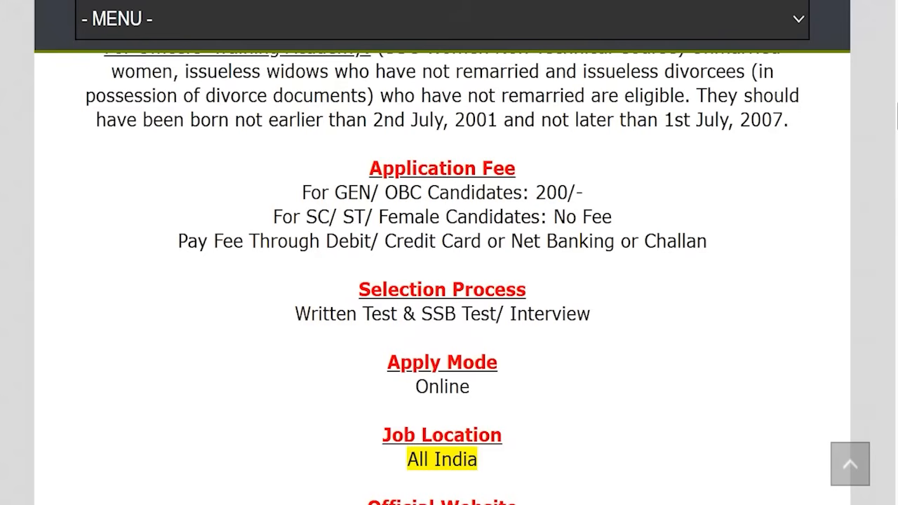
Step: Highlight the 200/- GEN/OBC fee and the SC/ST/Female no-fee line on the notice
{"action": "left_click_drag", "start_coordinate": [344, 192], "coordinate": [583, 191]}
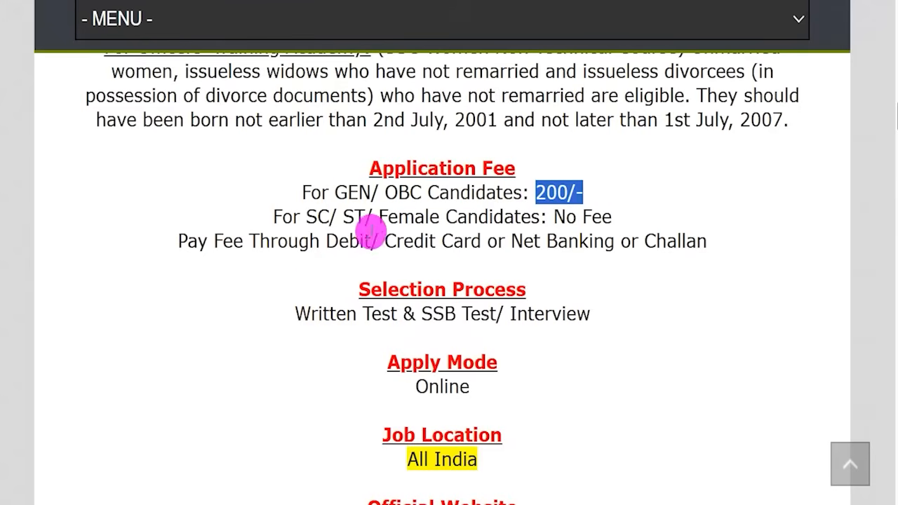
{"action": "left_click", "coordinate": [353, 242]}
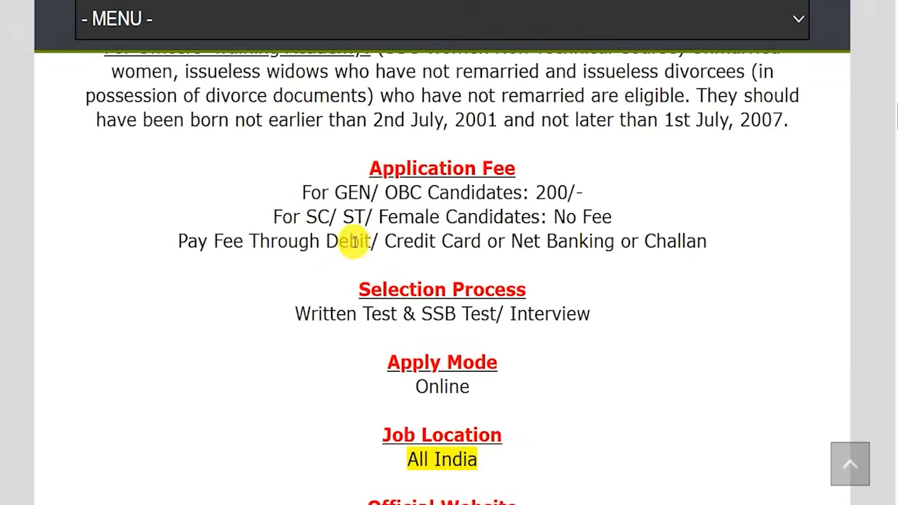
{"action": "left_click_drag", "start_coordinate": [307, 217], "coordinate": [414, 217]}
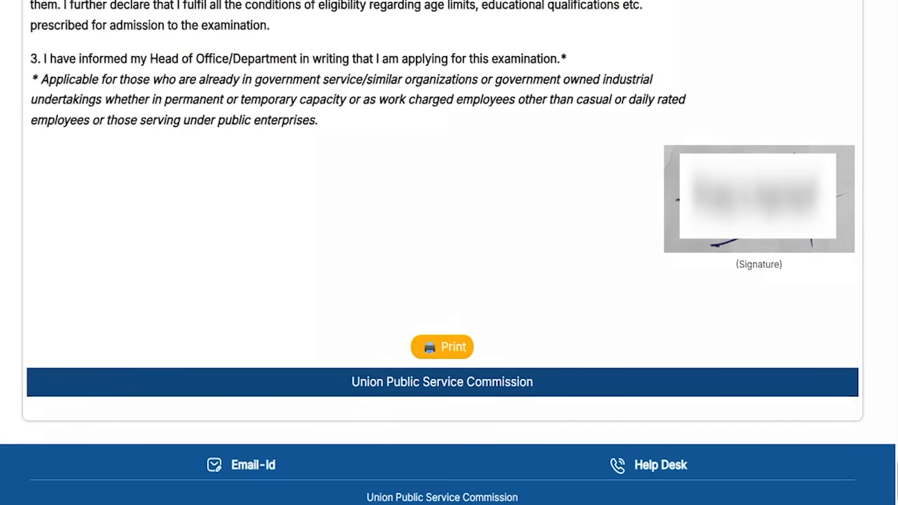
Step: Open My Applications and check the CDSII row under My Submitted Applications
{"action": "left_click_drag", "start_coordinate": [365, 306], "coordinate": [507, 367]}
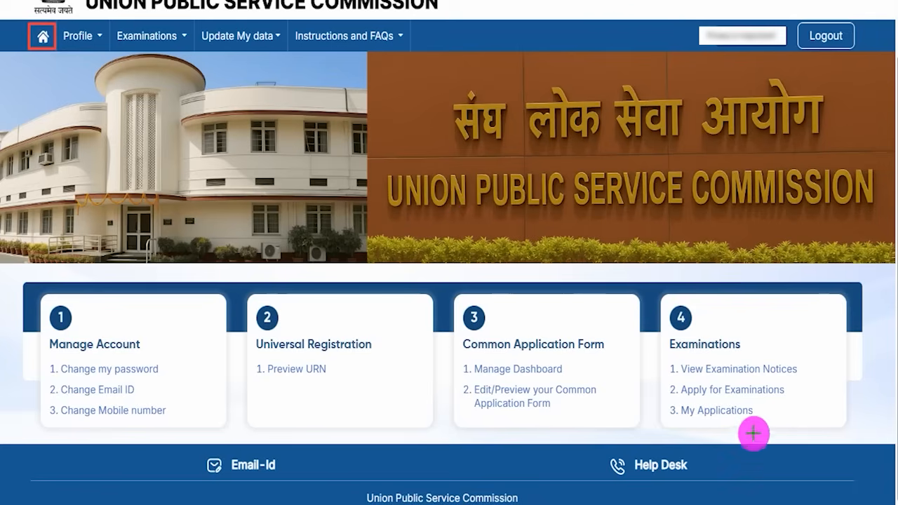
{"action": "left_click_drag", "start_coordinate": [664, 395], "coordinate": [758, 420]}
{"action": "left_click", "coordinate": [751, 413]}
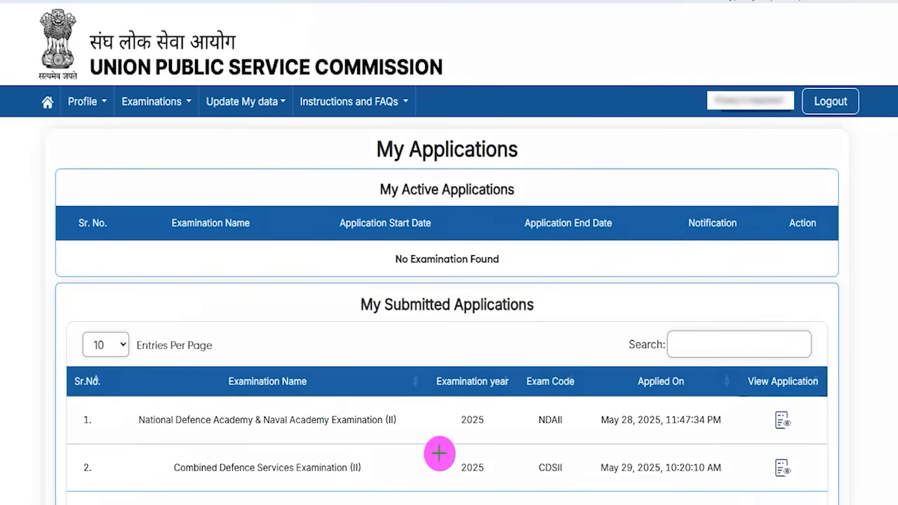
{"action": "left_click_drag", "start_coordinate": [145, 449], "coordinate": [383, 482]}
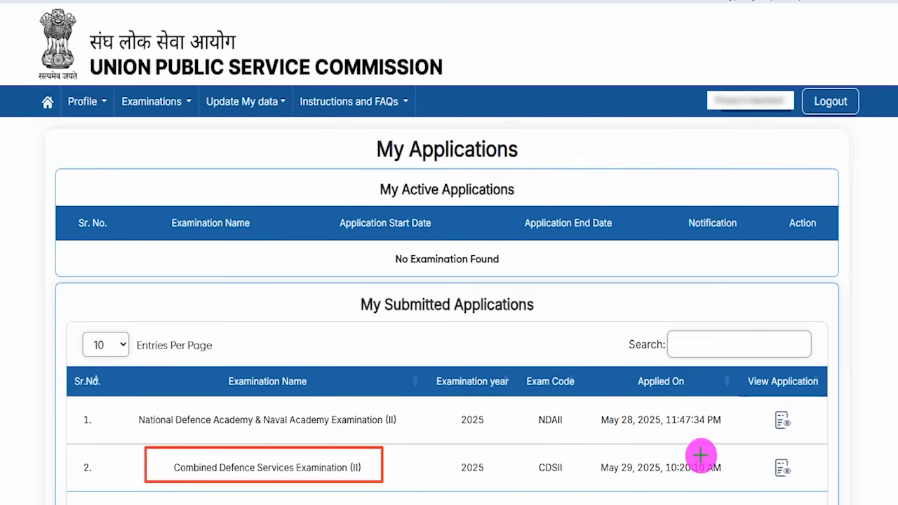
{"action": "left_click_drag", "start_coordinate": [589, 450], "coordinate": [729, 481]}
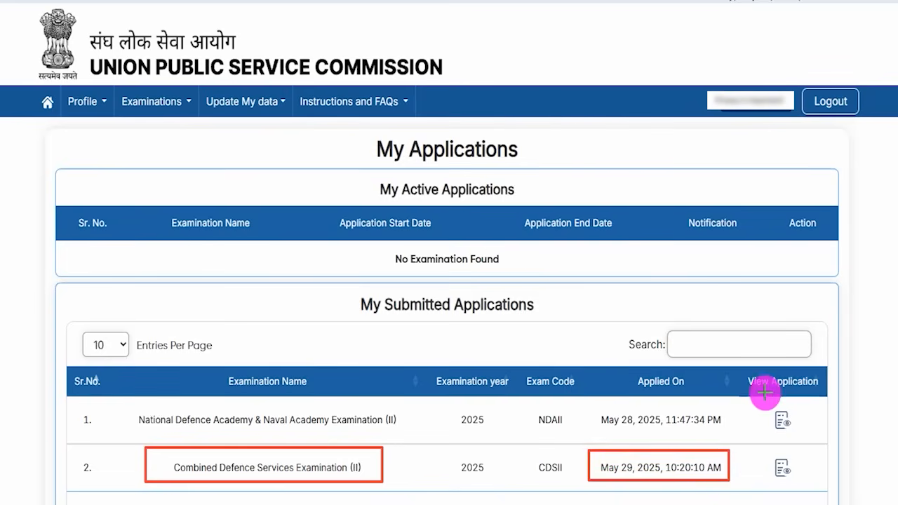
{"action": "mouse_move", "coordinate": [764, 452]}
{"action": "left_mouse_down"}
{"action": "mouse_move", "coordinate": [784, 456]}
{"action": "mouse_move", "coordinate": [801, 480]}
{"action": "left_mouse_up"}
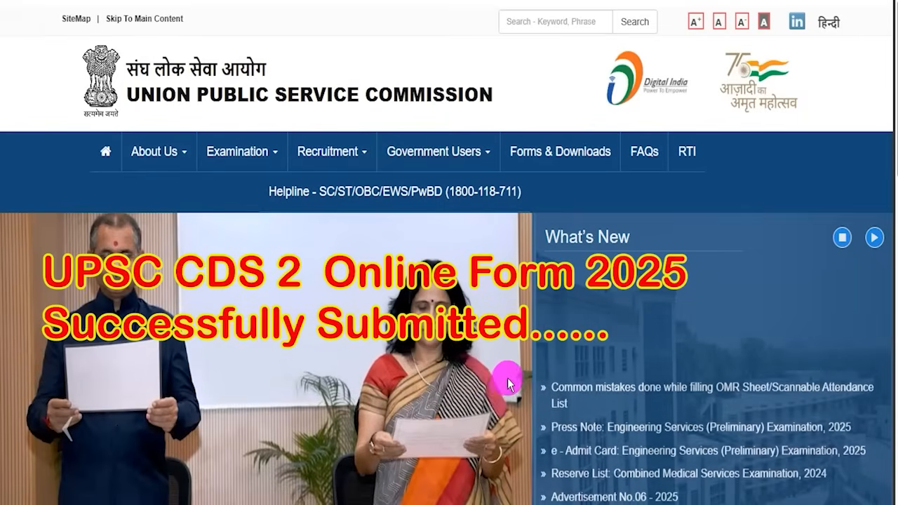
{"action": "scroll", "coordinate": [511, 381], "scroll_direction": "down", "scroll_amount": 4}
{"action": "scroll", "coordinate": [511, 381], "scroll_direction": "up", "scroll_amount": 3}
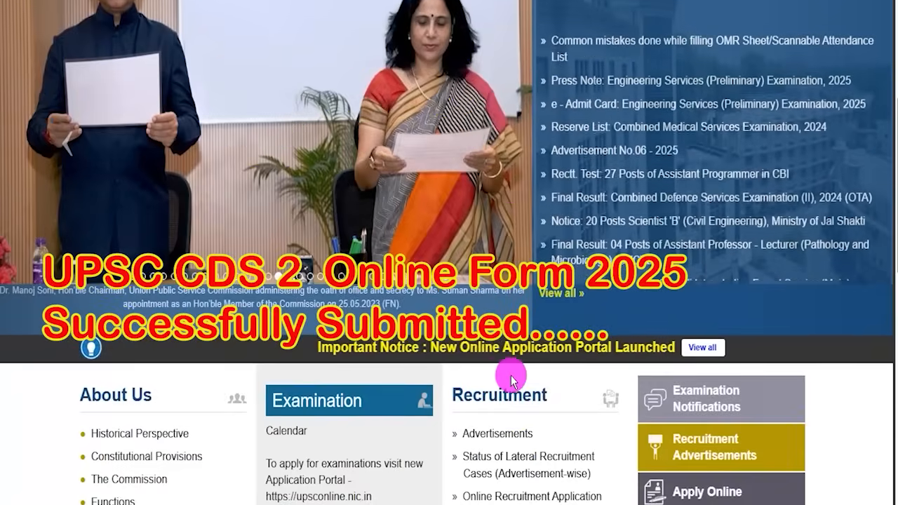
{"action": "scroll", "coordinate": [511, 381], "scroll_direction": "up", "scroll_amount": 1}
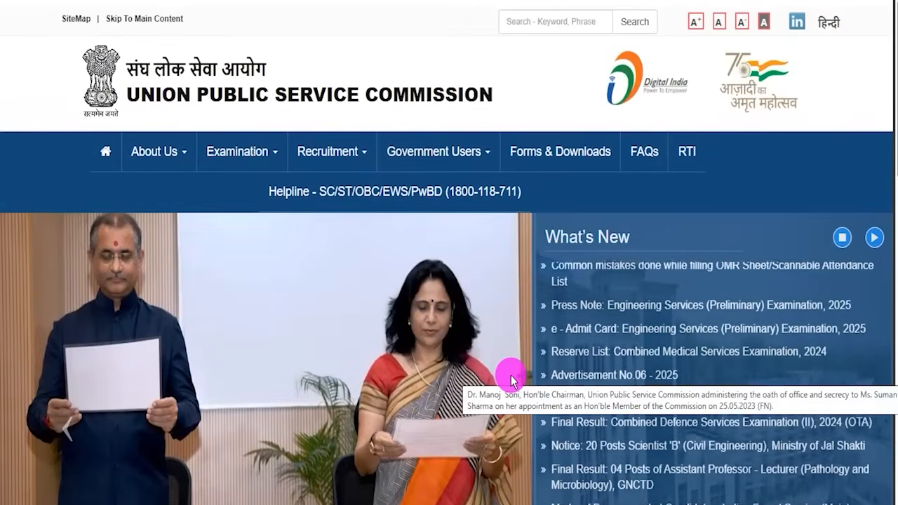